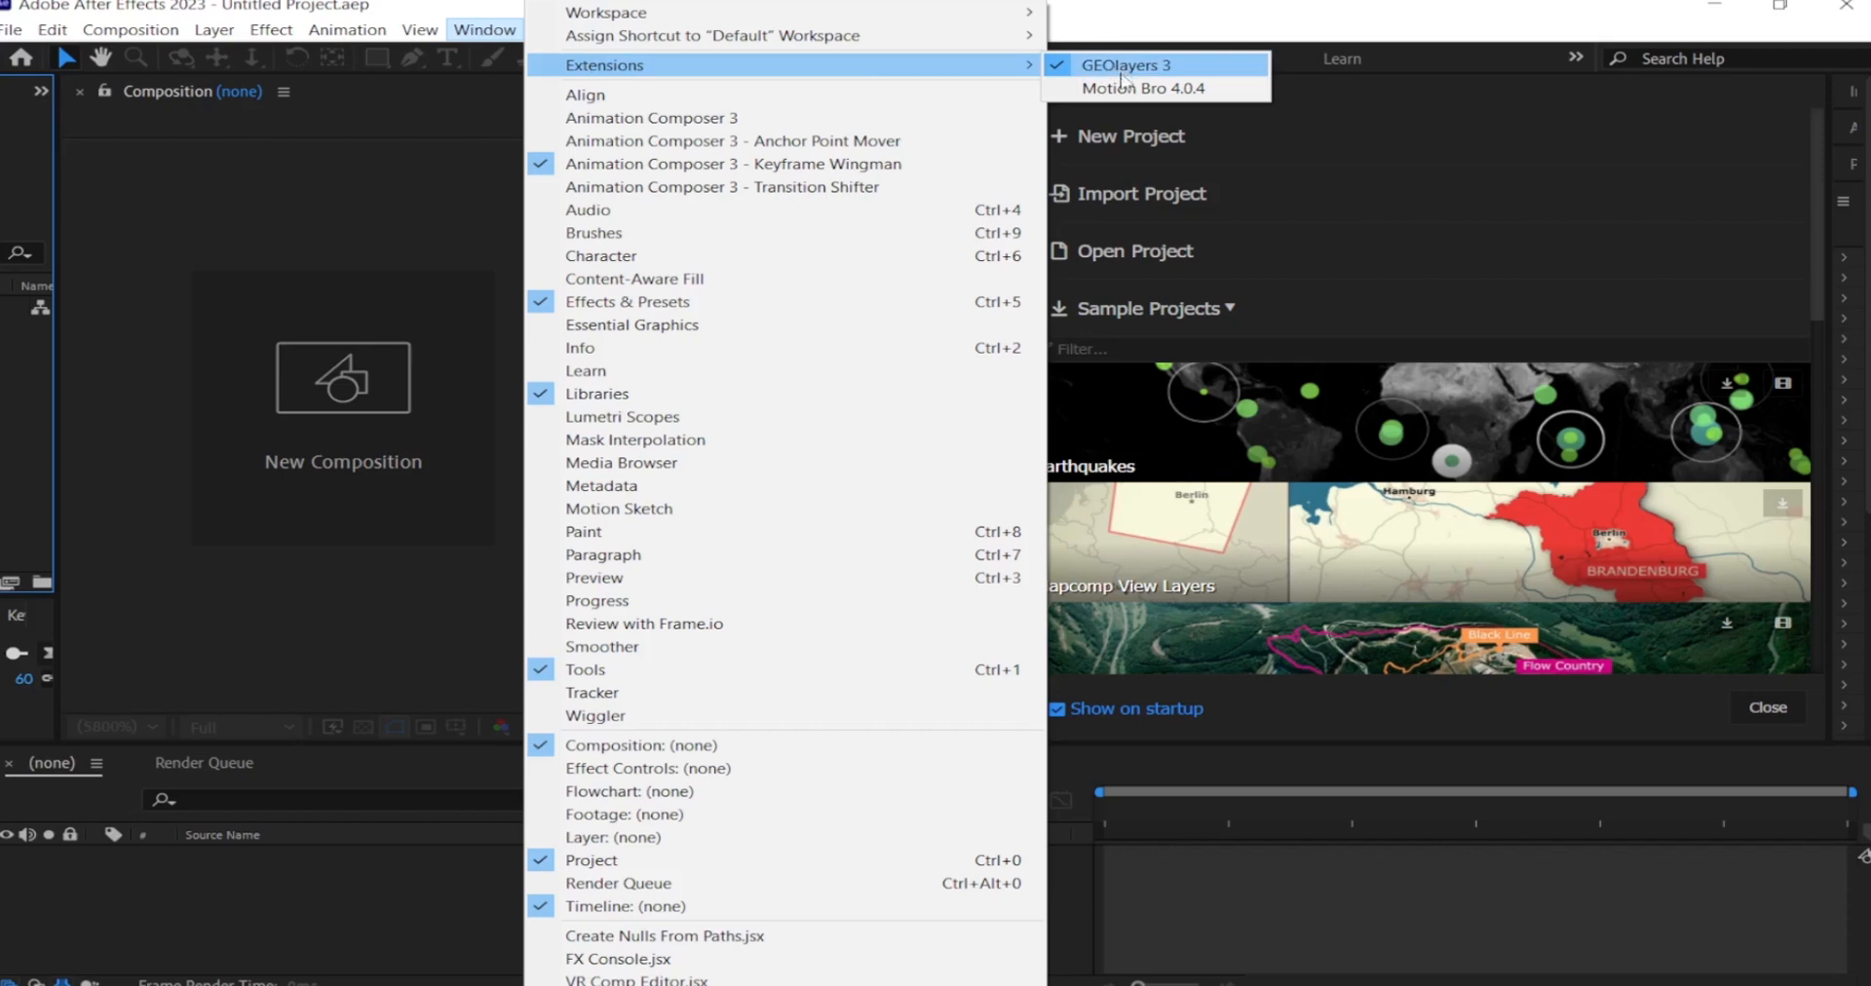
# - Create a new GEOlayers 3 project with a World Mapcomp that uses the dark satellite imagery style, and dismiss the hint
pyautogui.click(1160, 68)
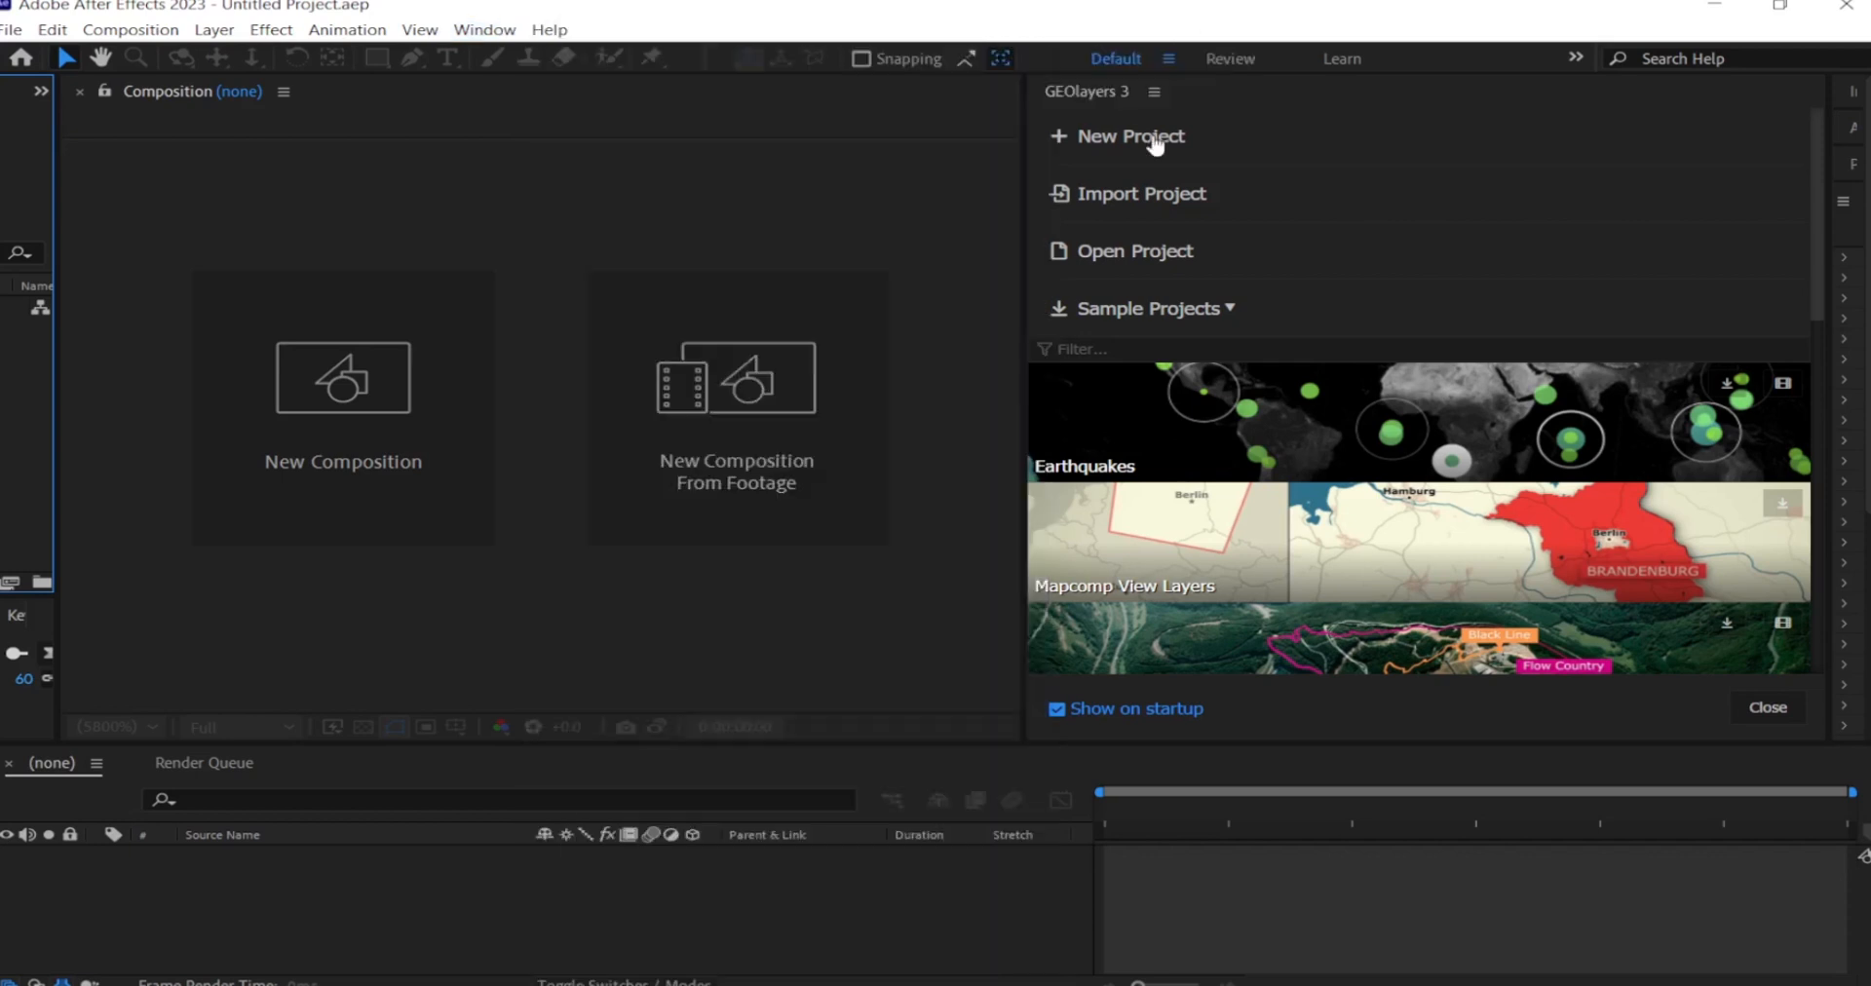
pyautogui.click(1073, 142)
pyautogui.click(1771, 714)
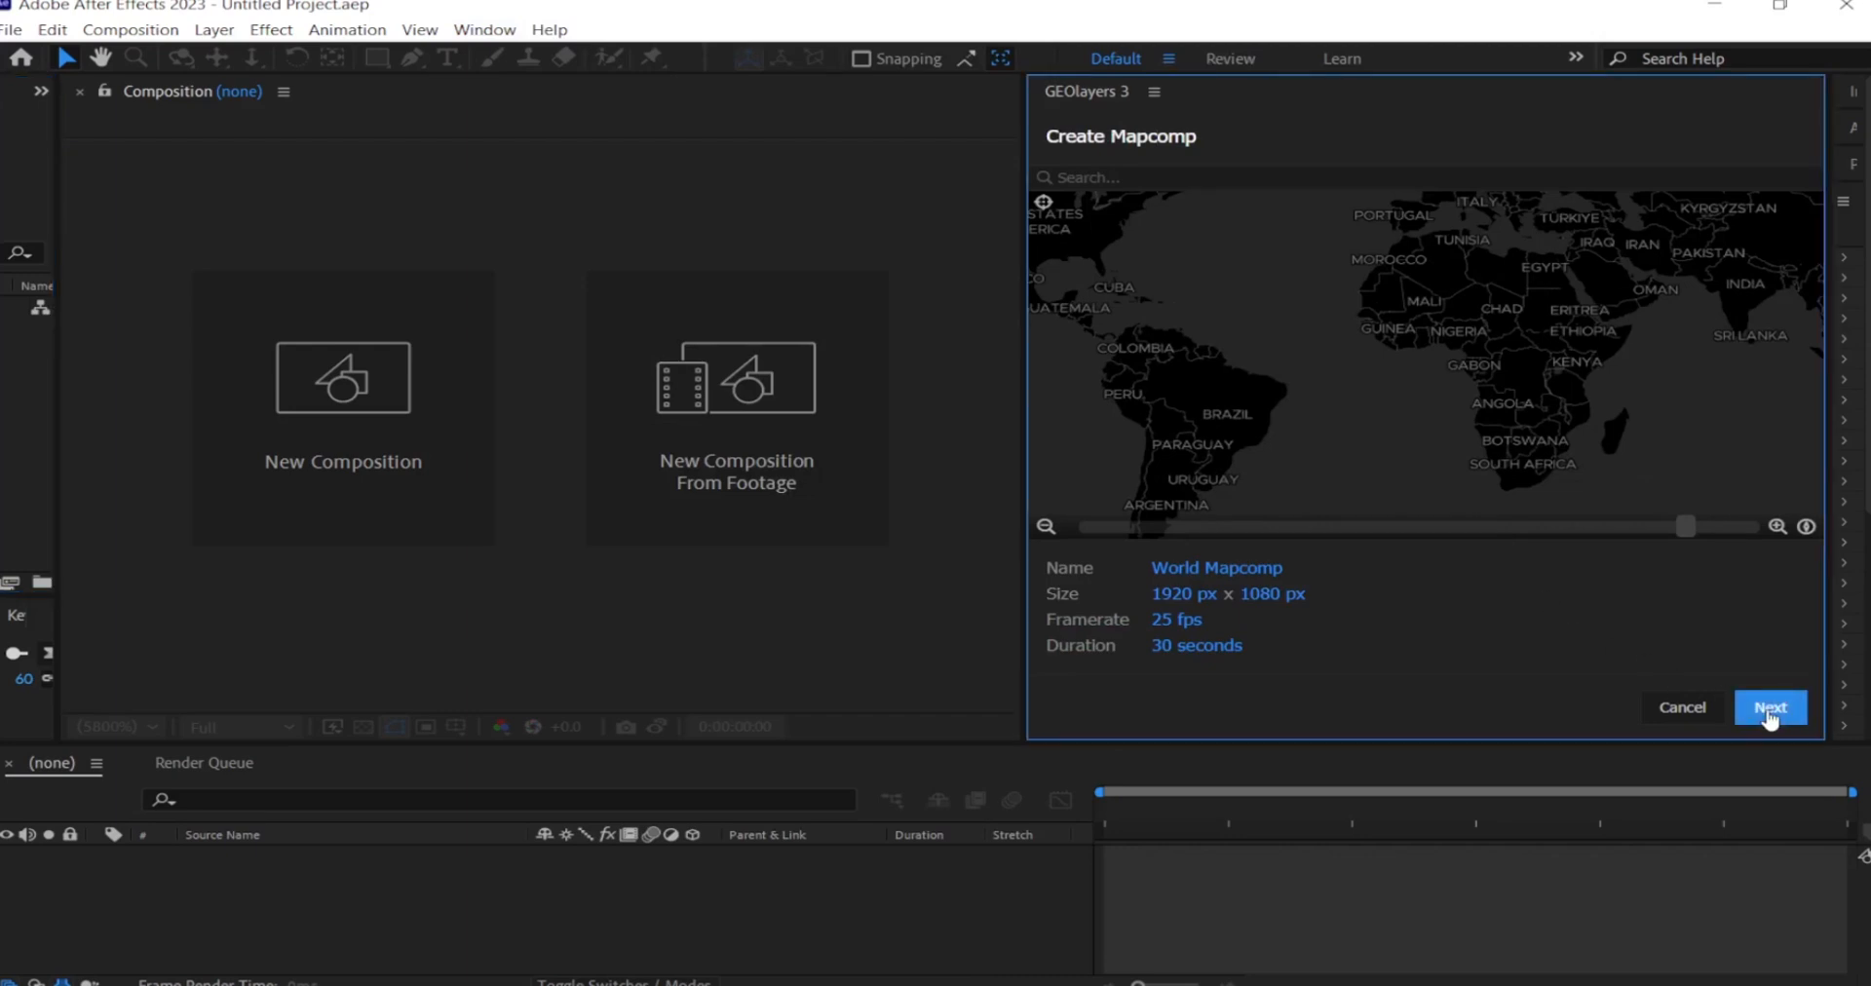
pyautogui.click(1771, 715)
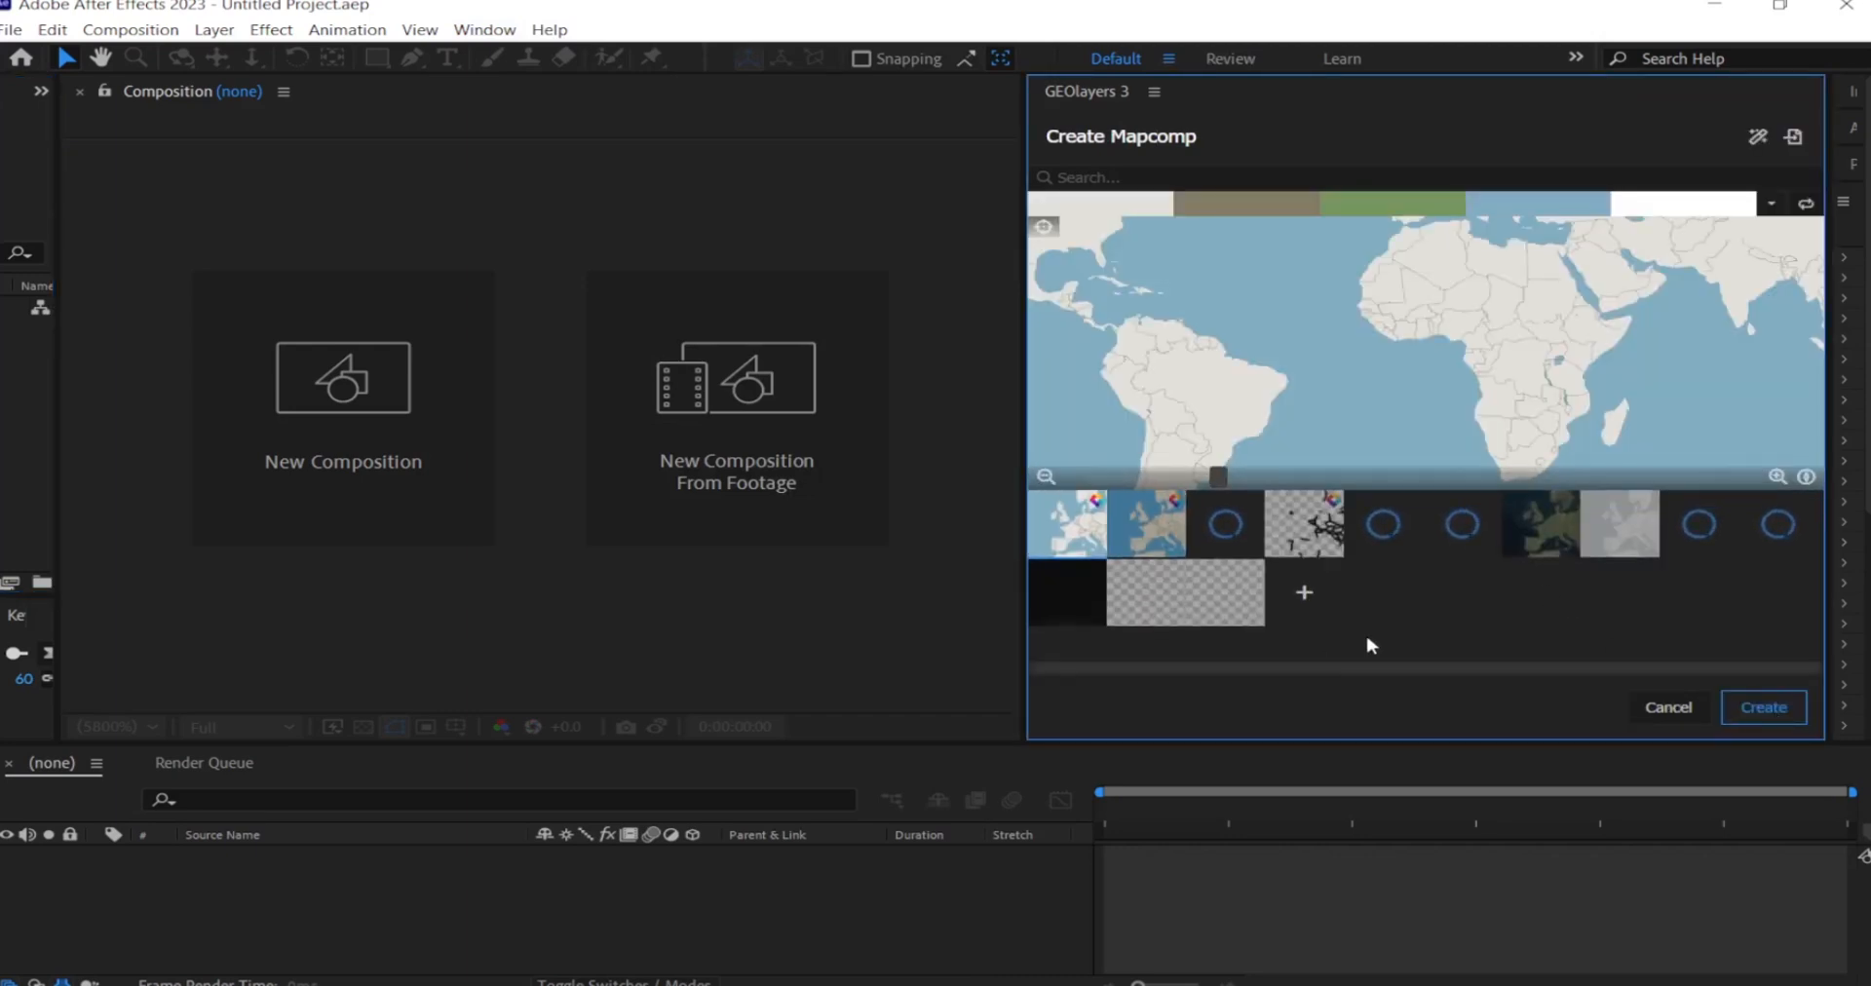
pyautogui.click(1533, 536)
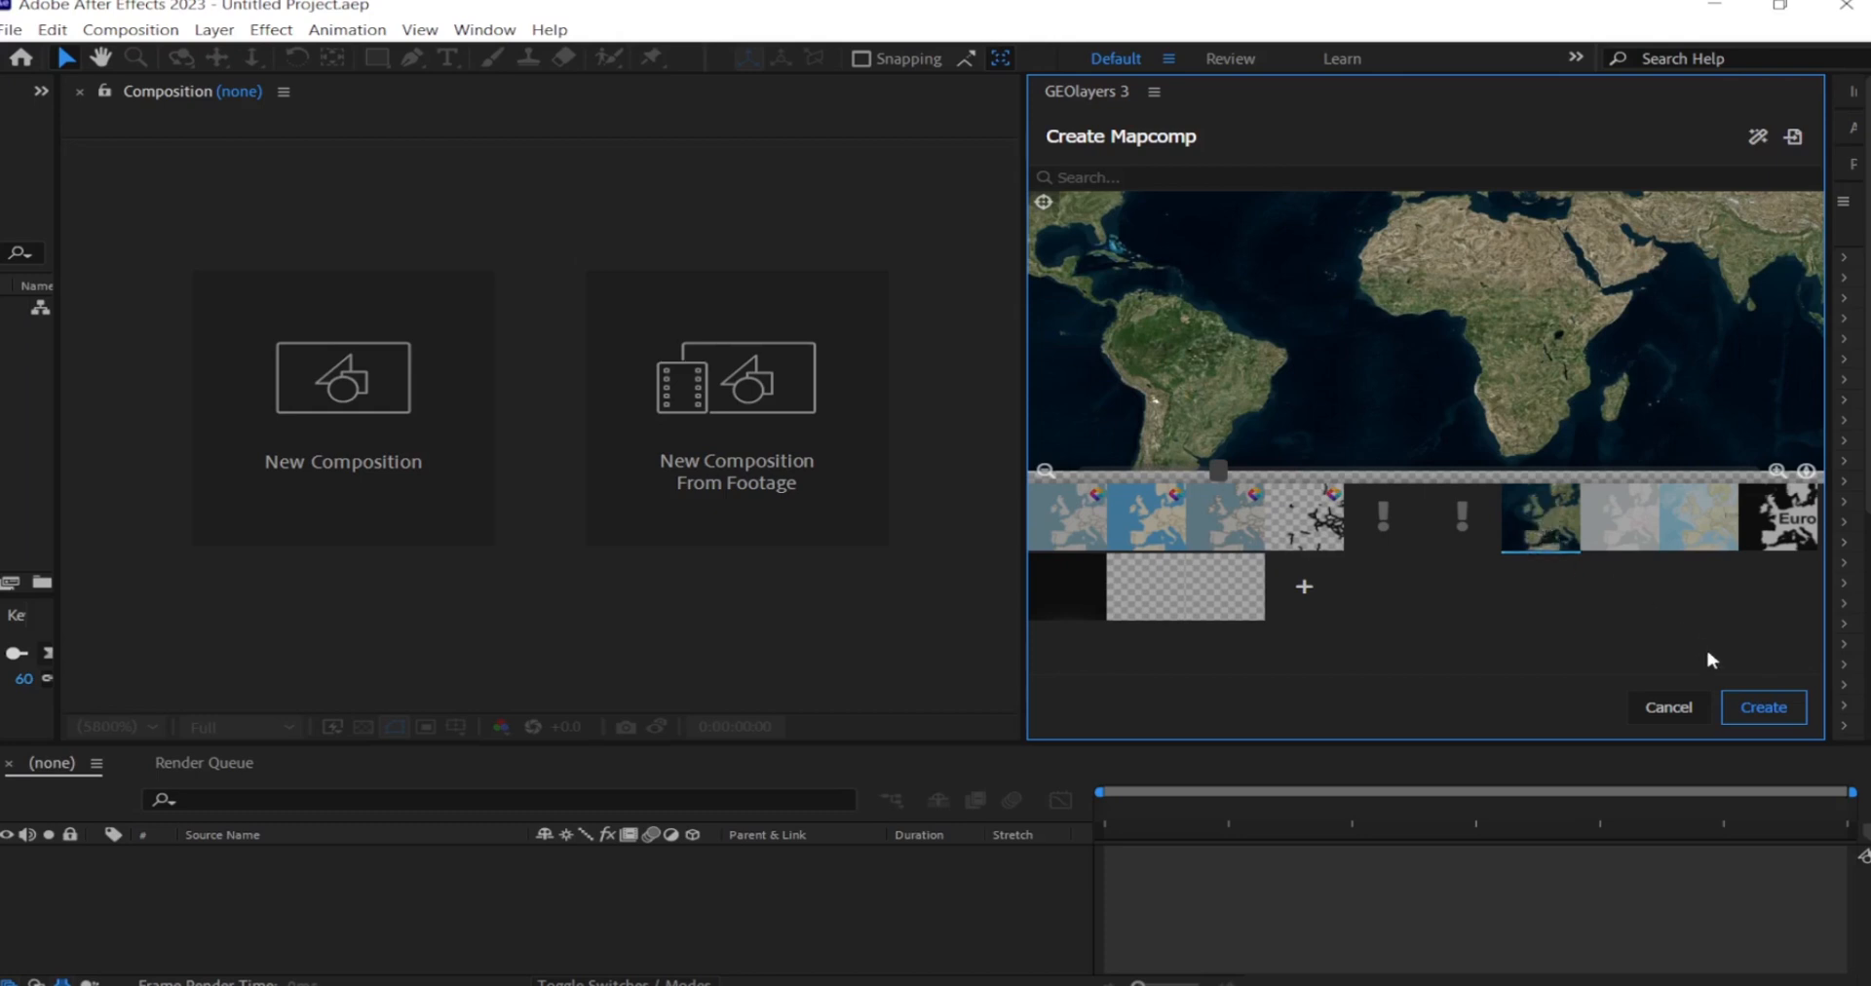
pyautogui.click(1764, 707)
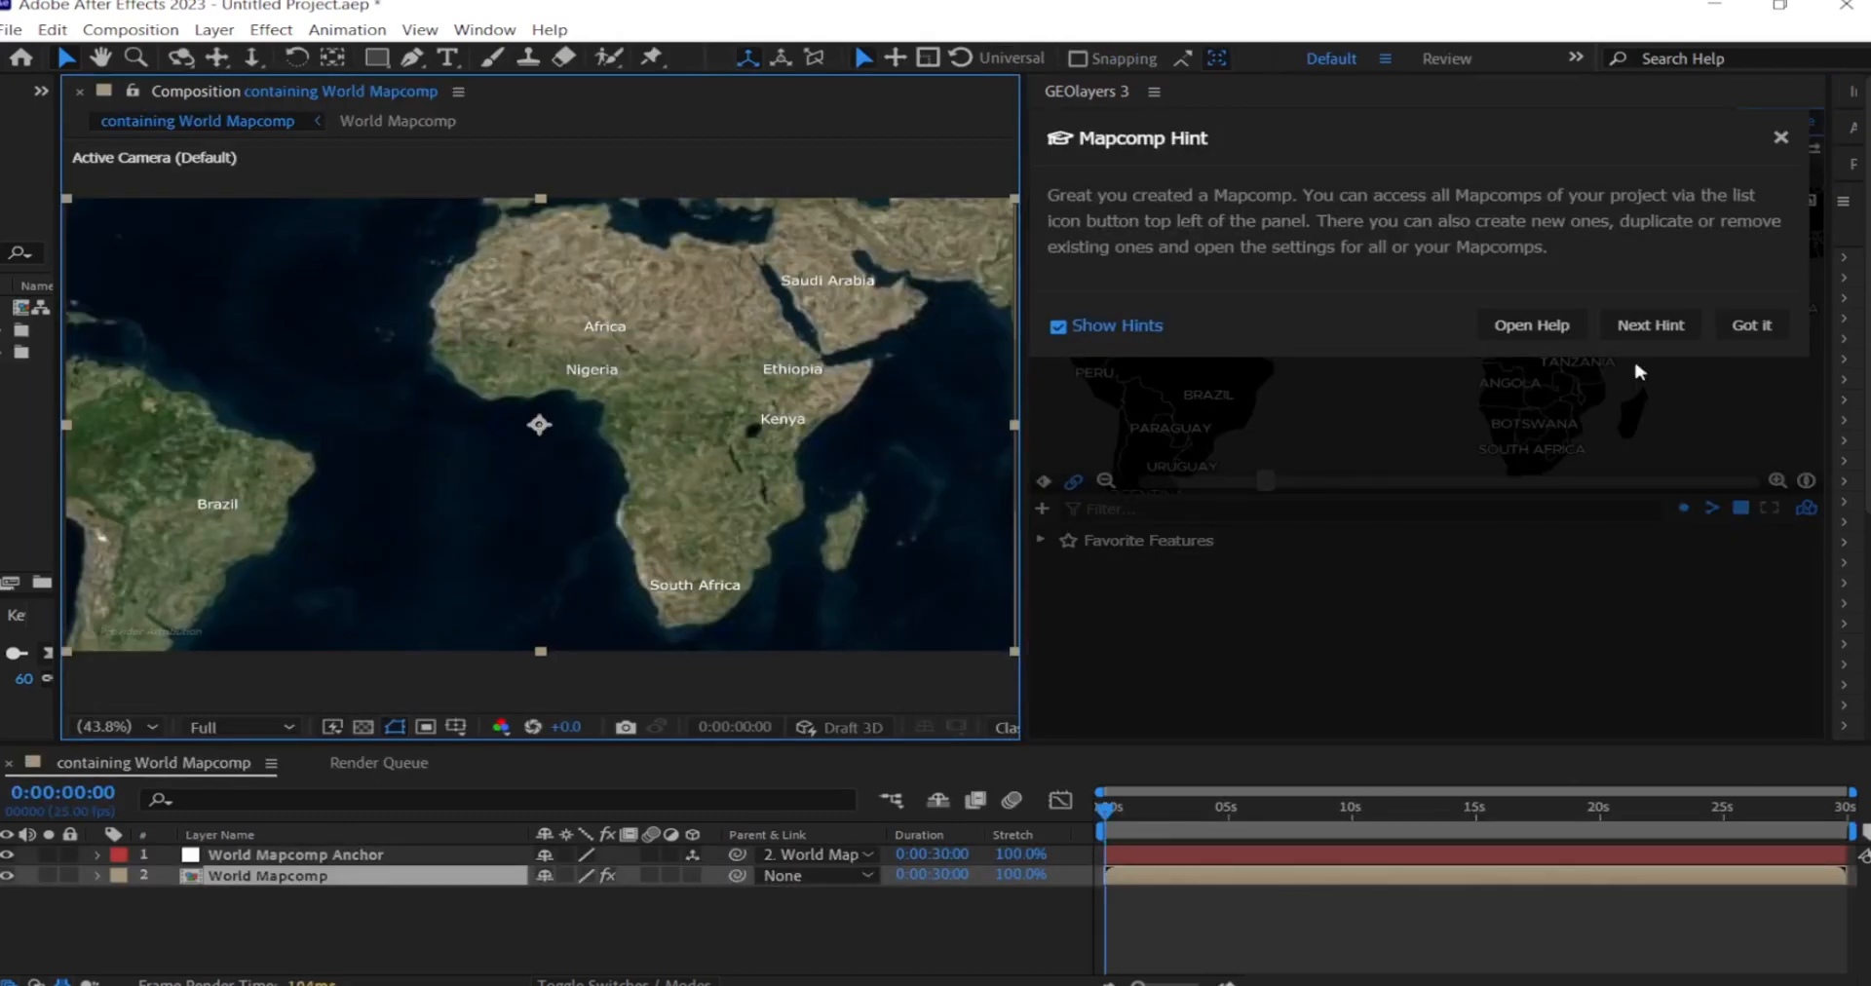
pyautogui.click(1748, 328)
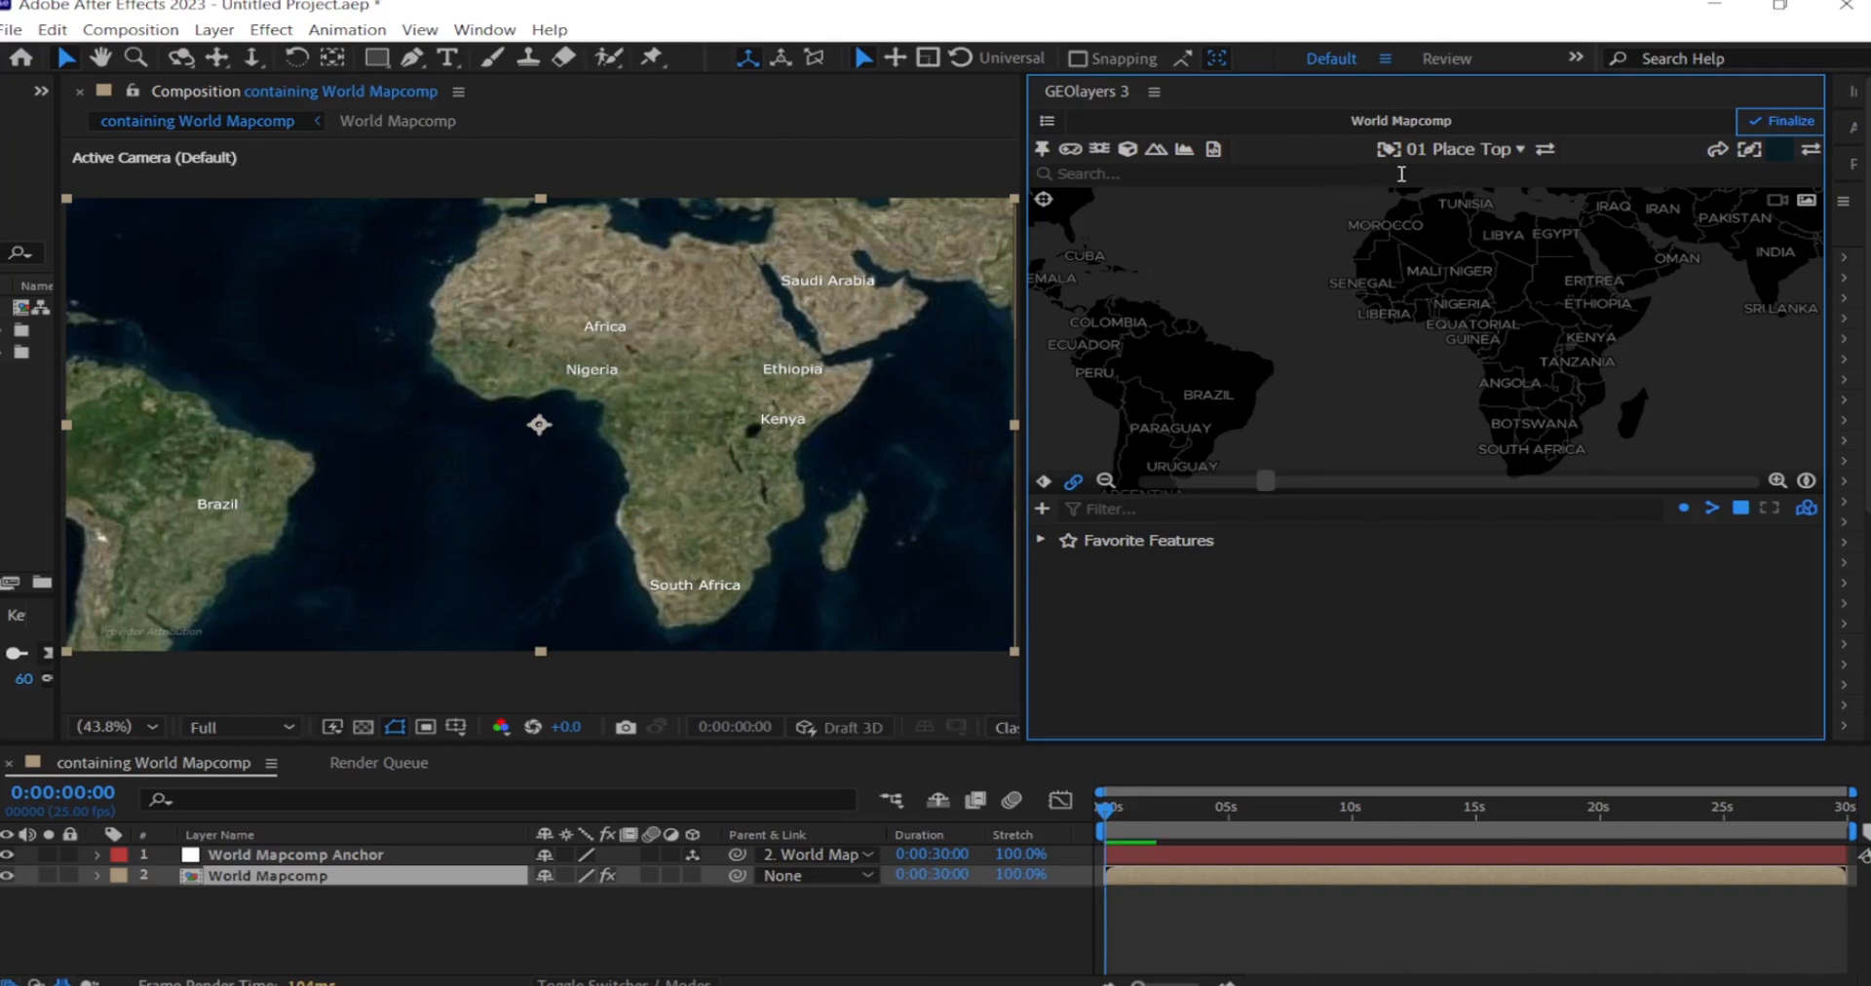
# - Turn off the text labels of World Mapcomp in the mapcomp list and return to its map view
pyautogui.click(1048, 125)
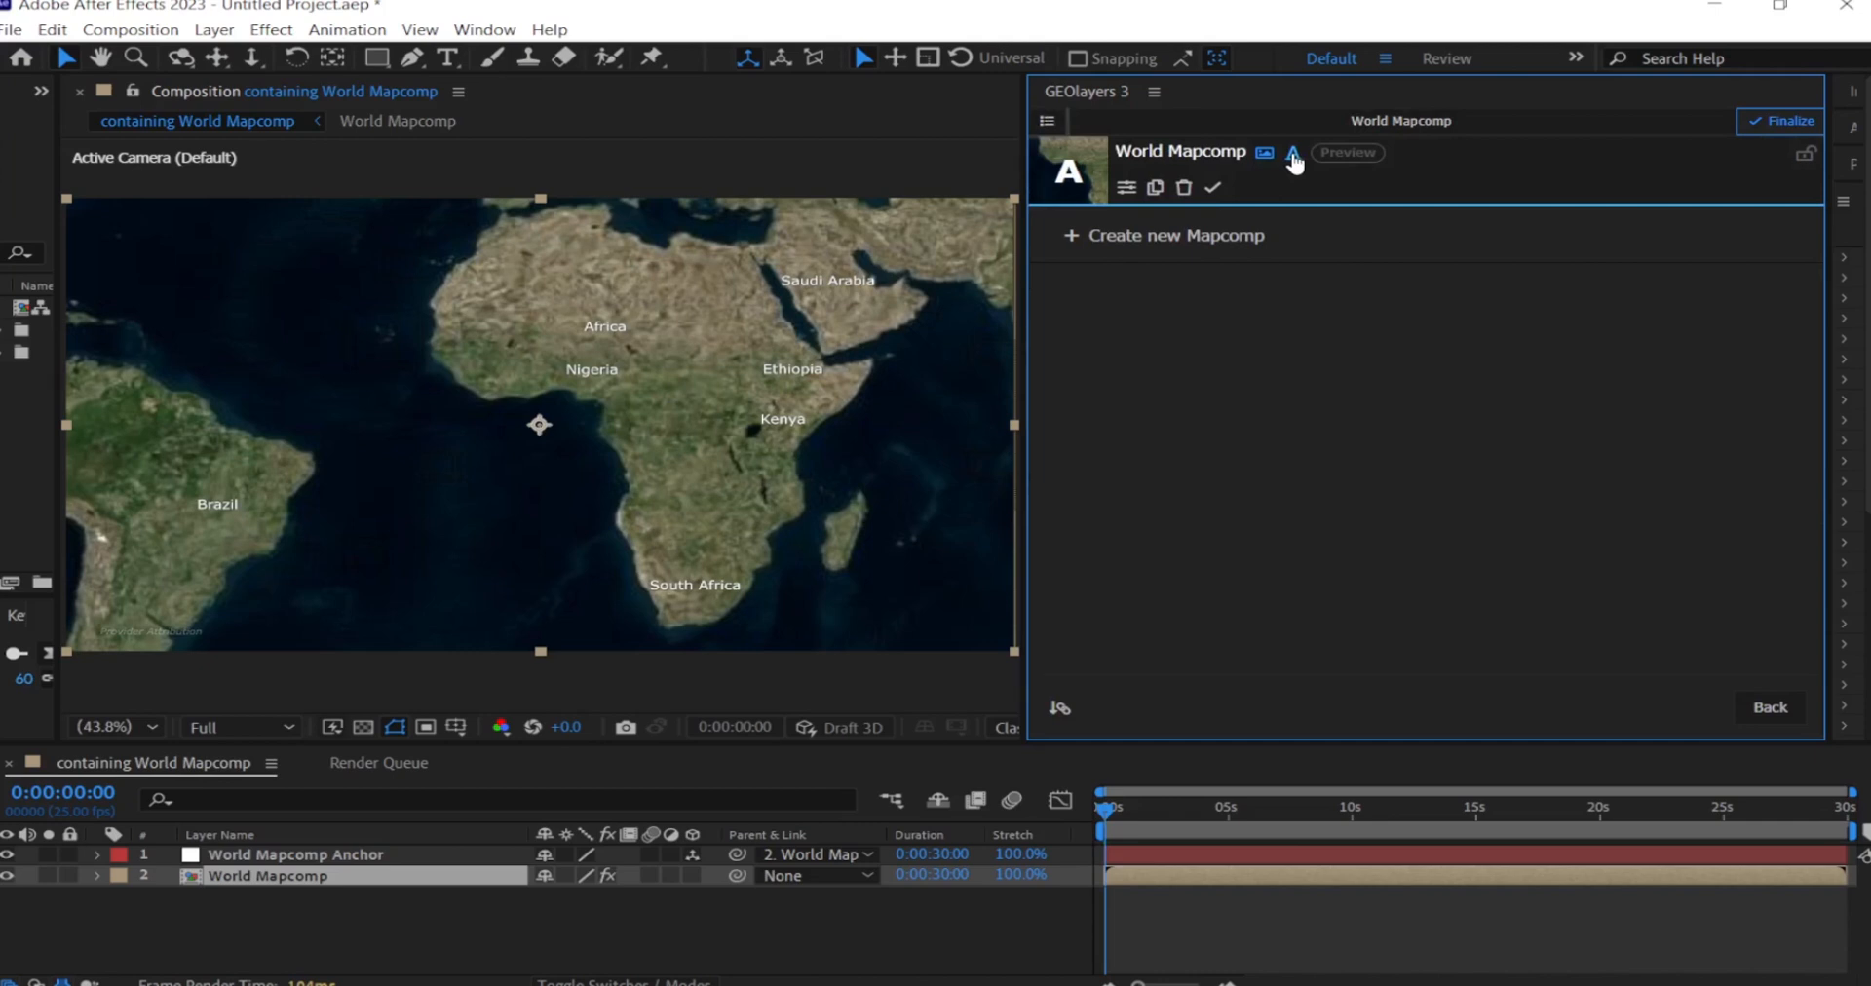
pyautogui.click(1294, 156)
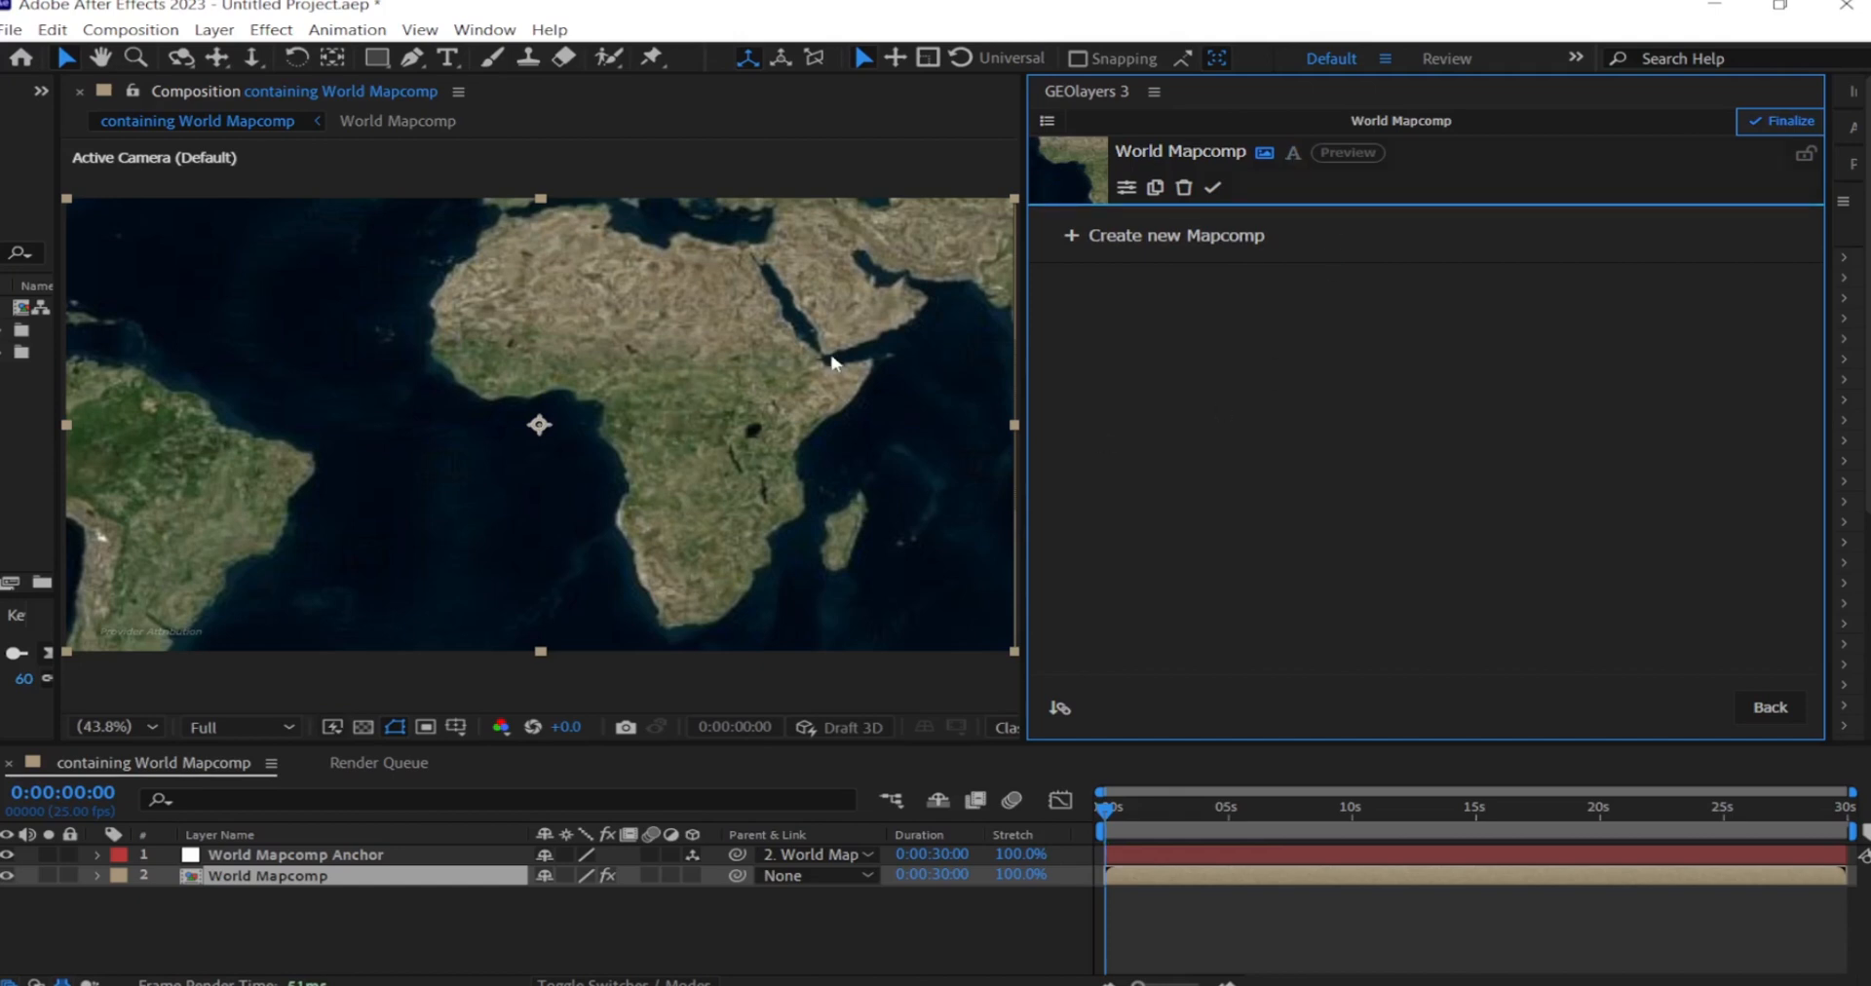
pyautogui.click(1070, 181)
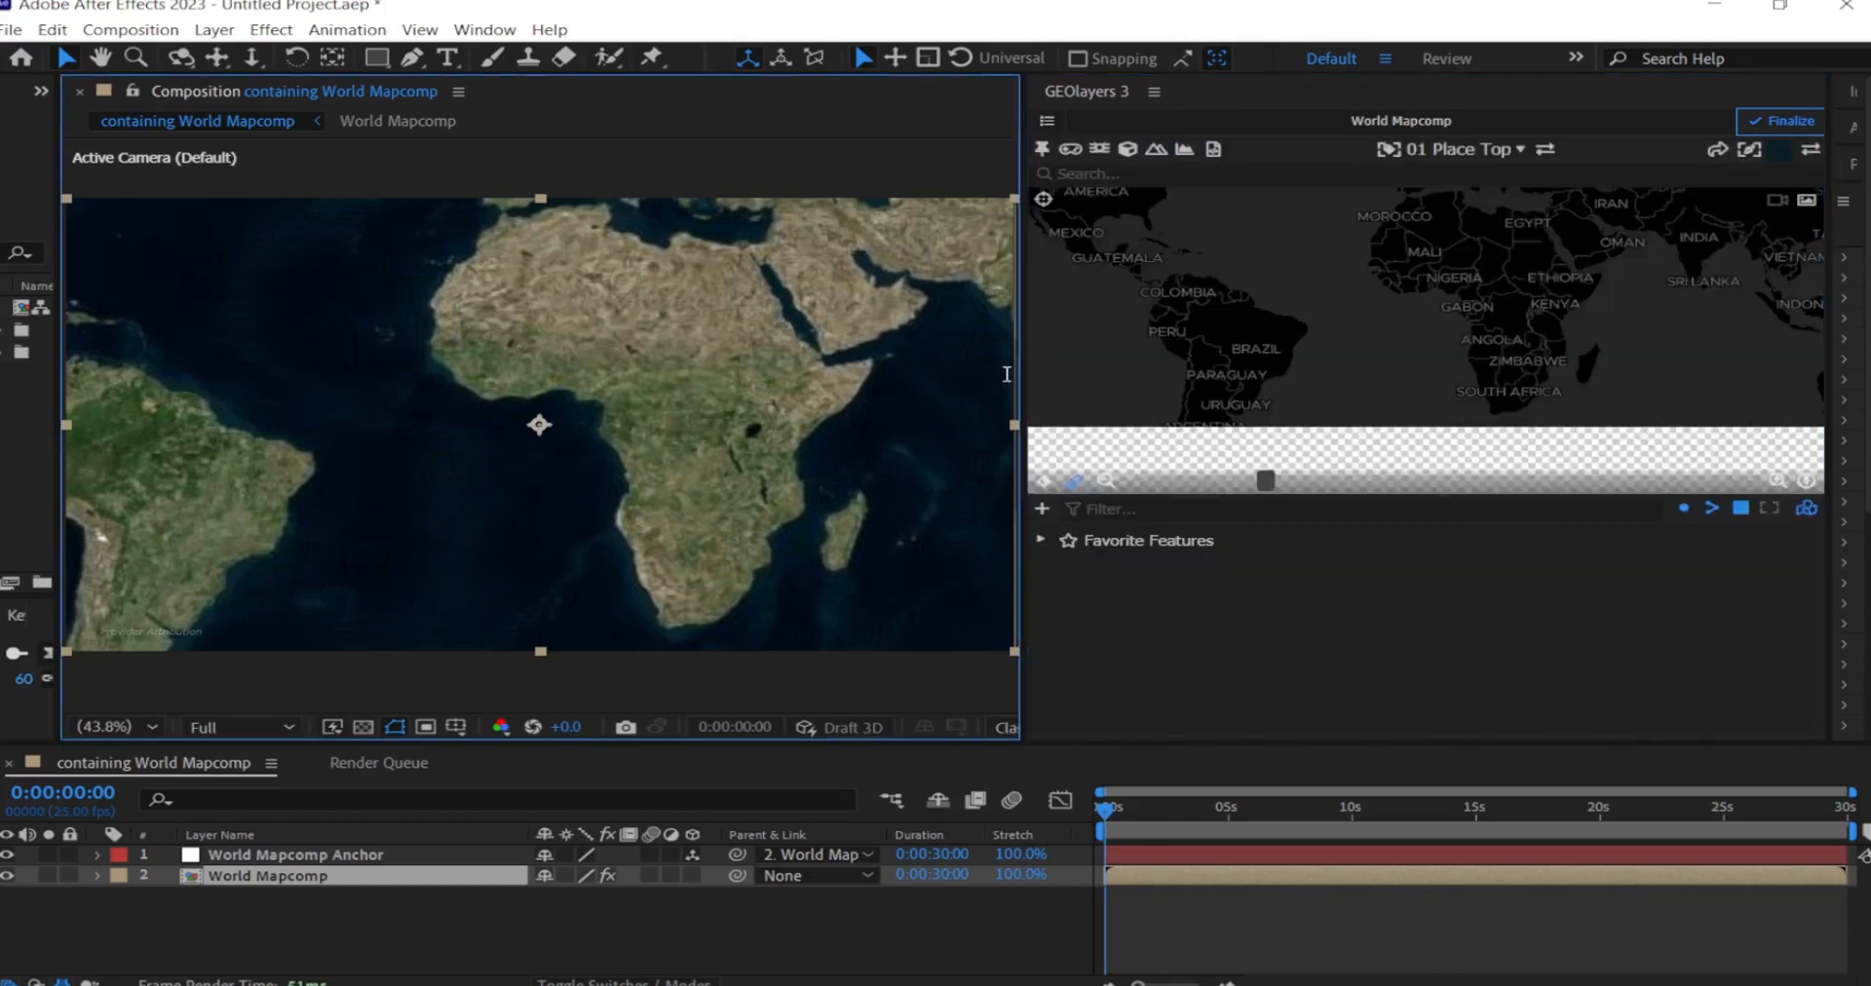
# - Search for "north korea", add the sovereign country feature to the project, and fit the map view to it
pyautogui.click(1109, 177)
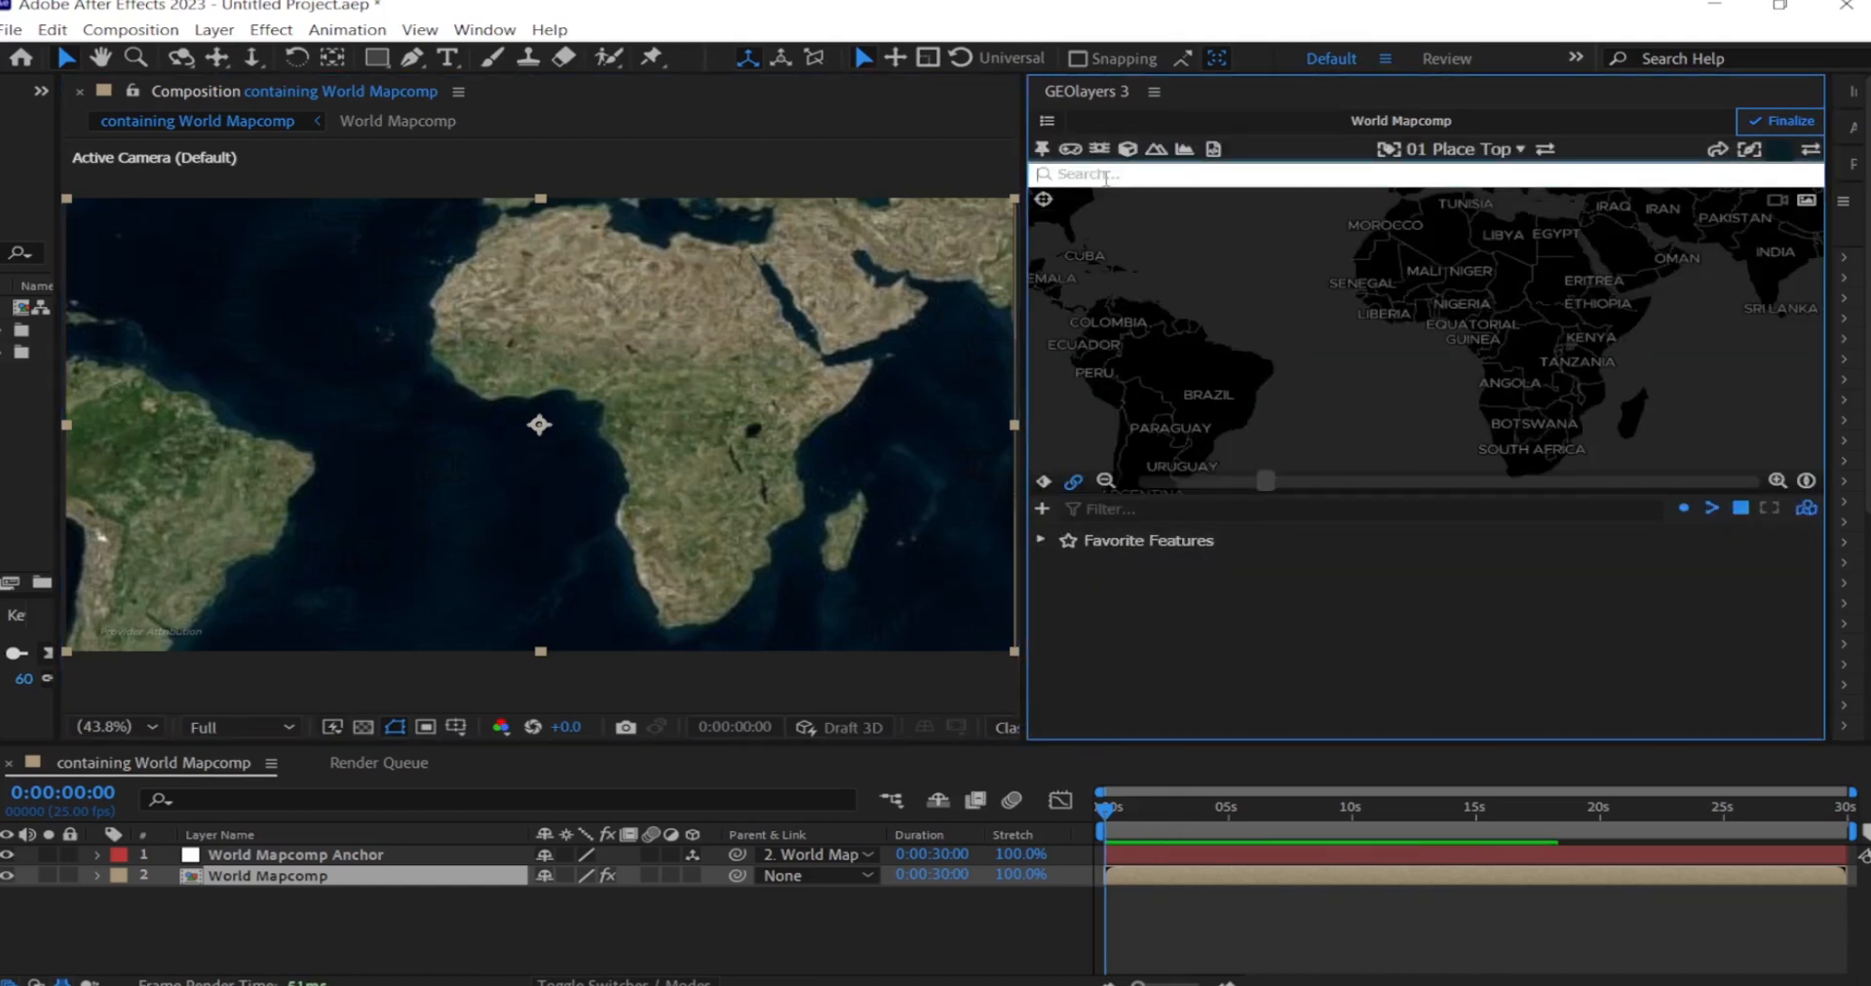
pyautogui.write('north korea')
pyautogui.press('Return')
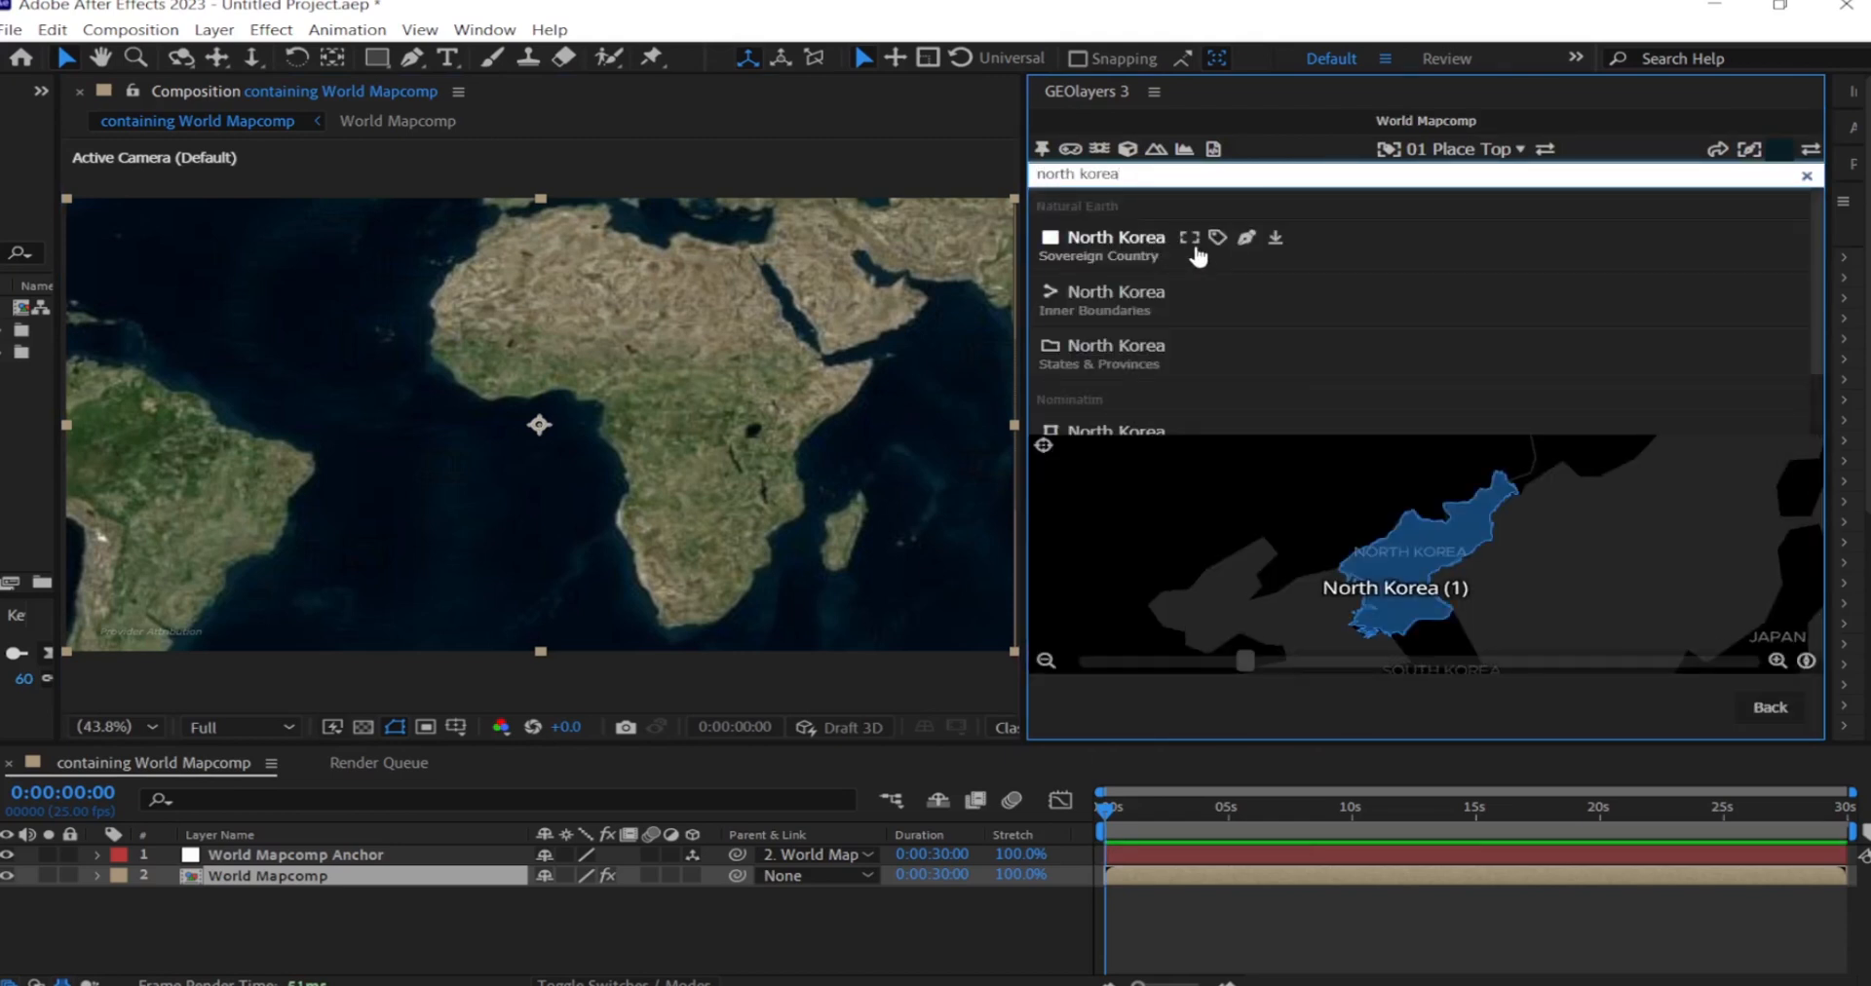
pyautogui.click(1276, 240)
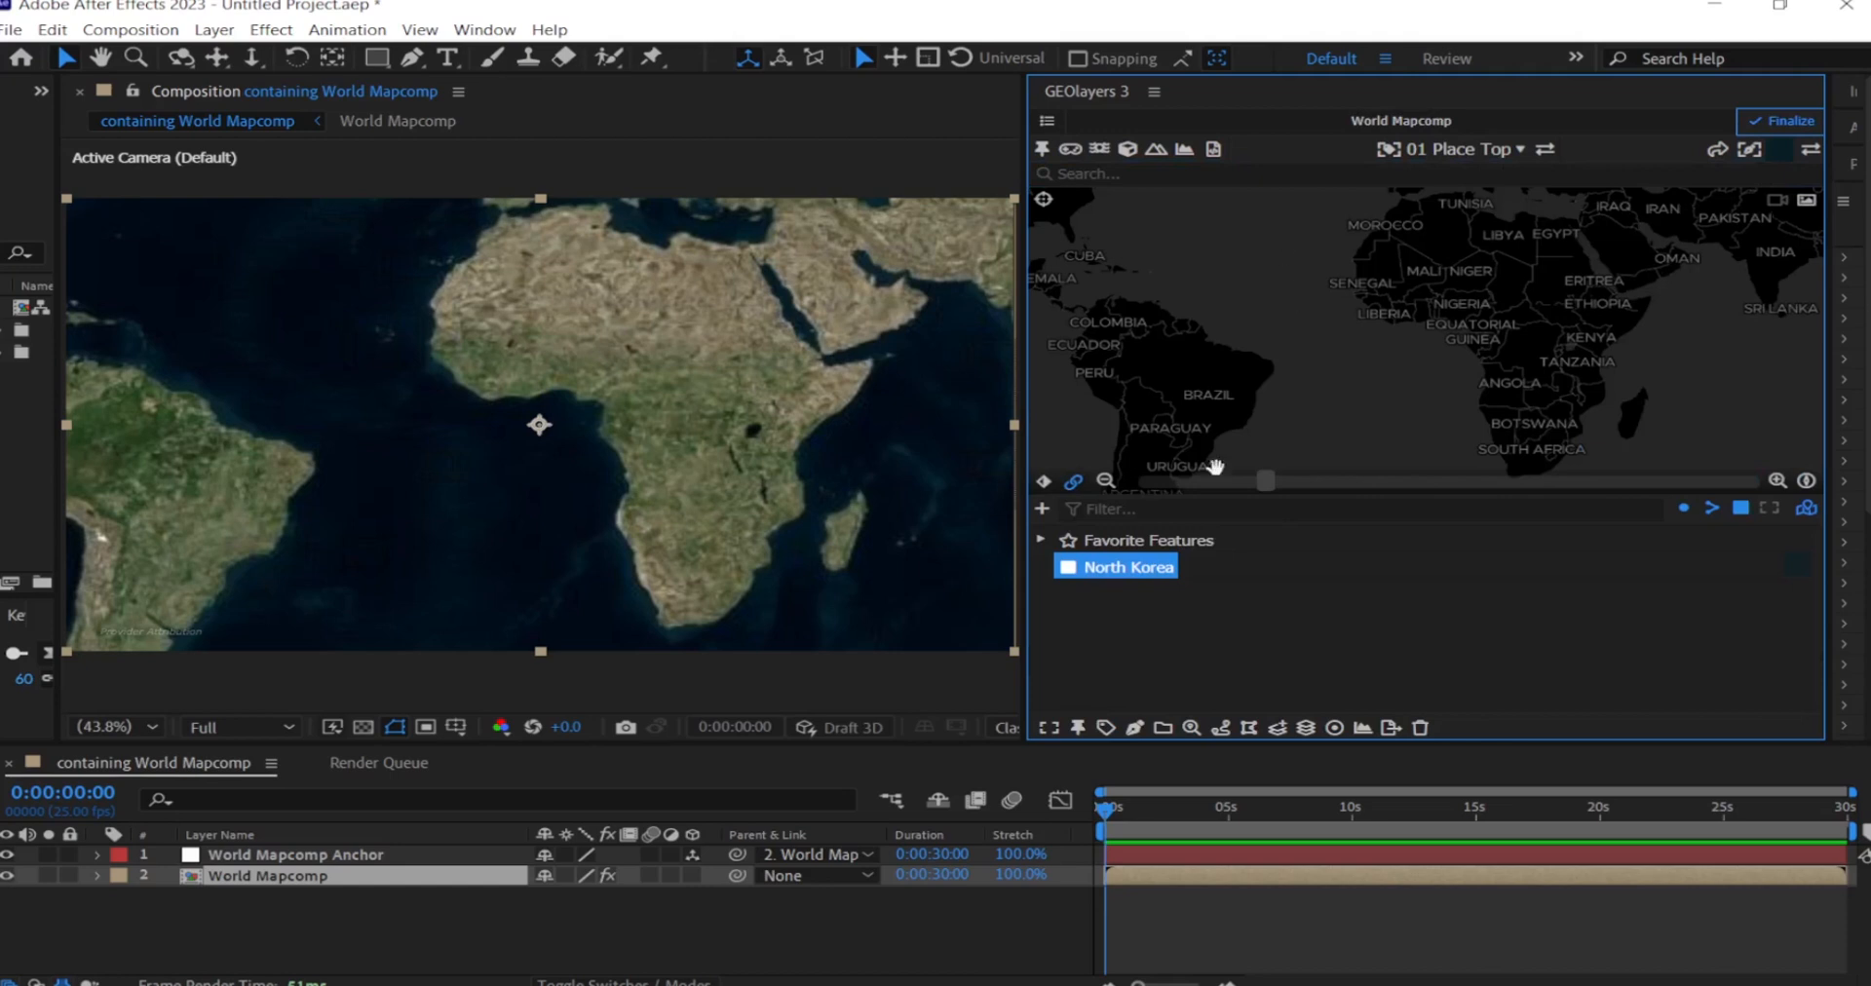
pyautogui.click(1057, 727)
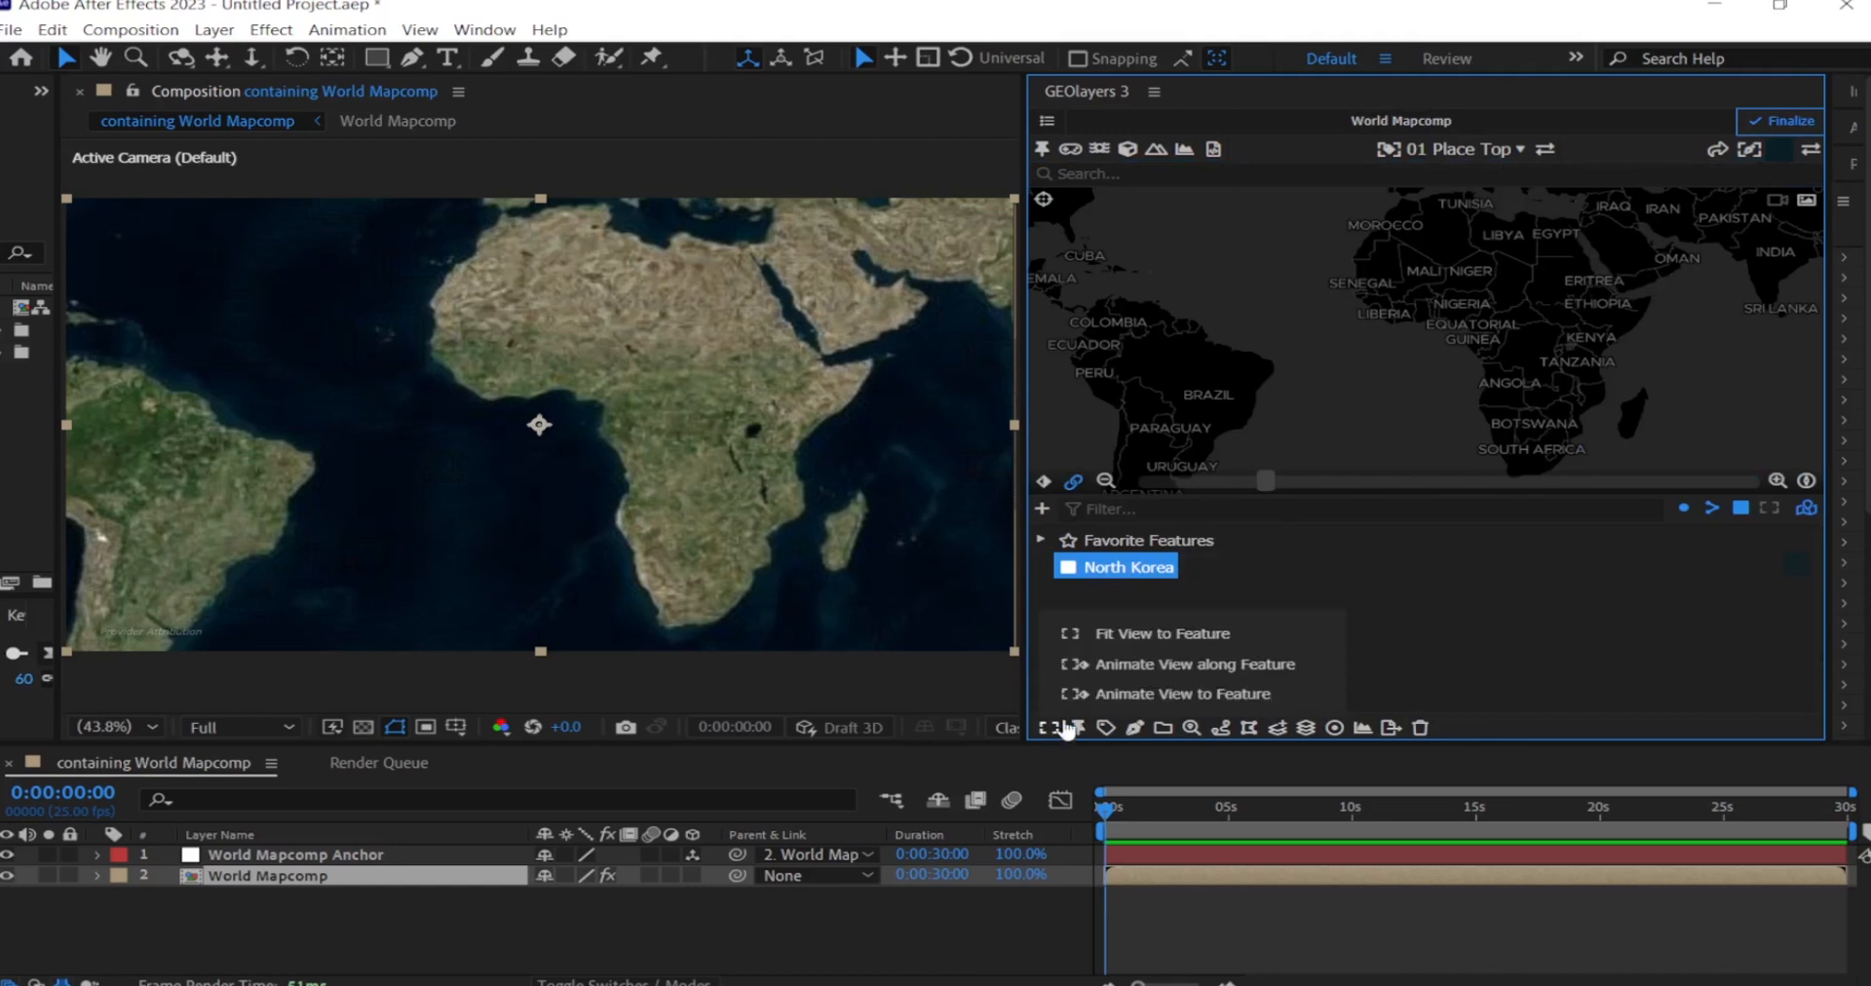
pyautogui.click(1108, 635)
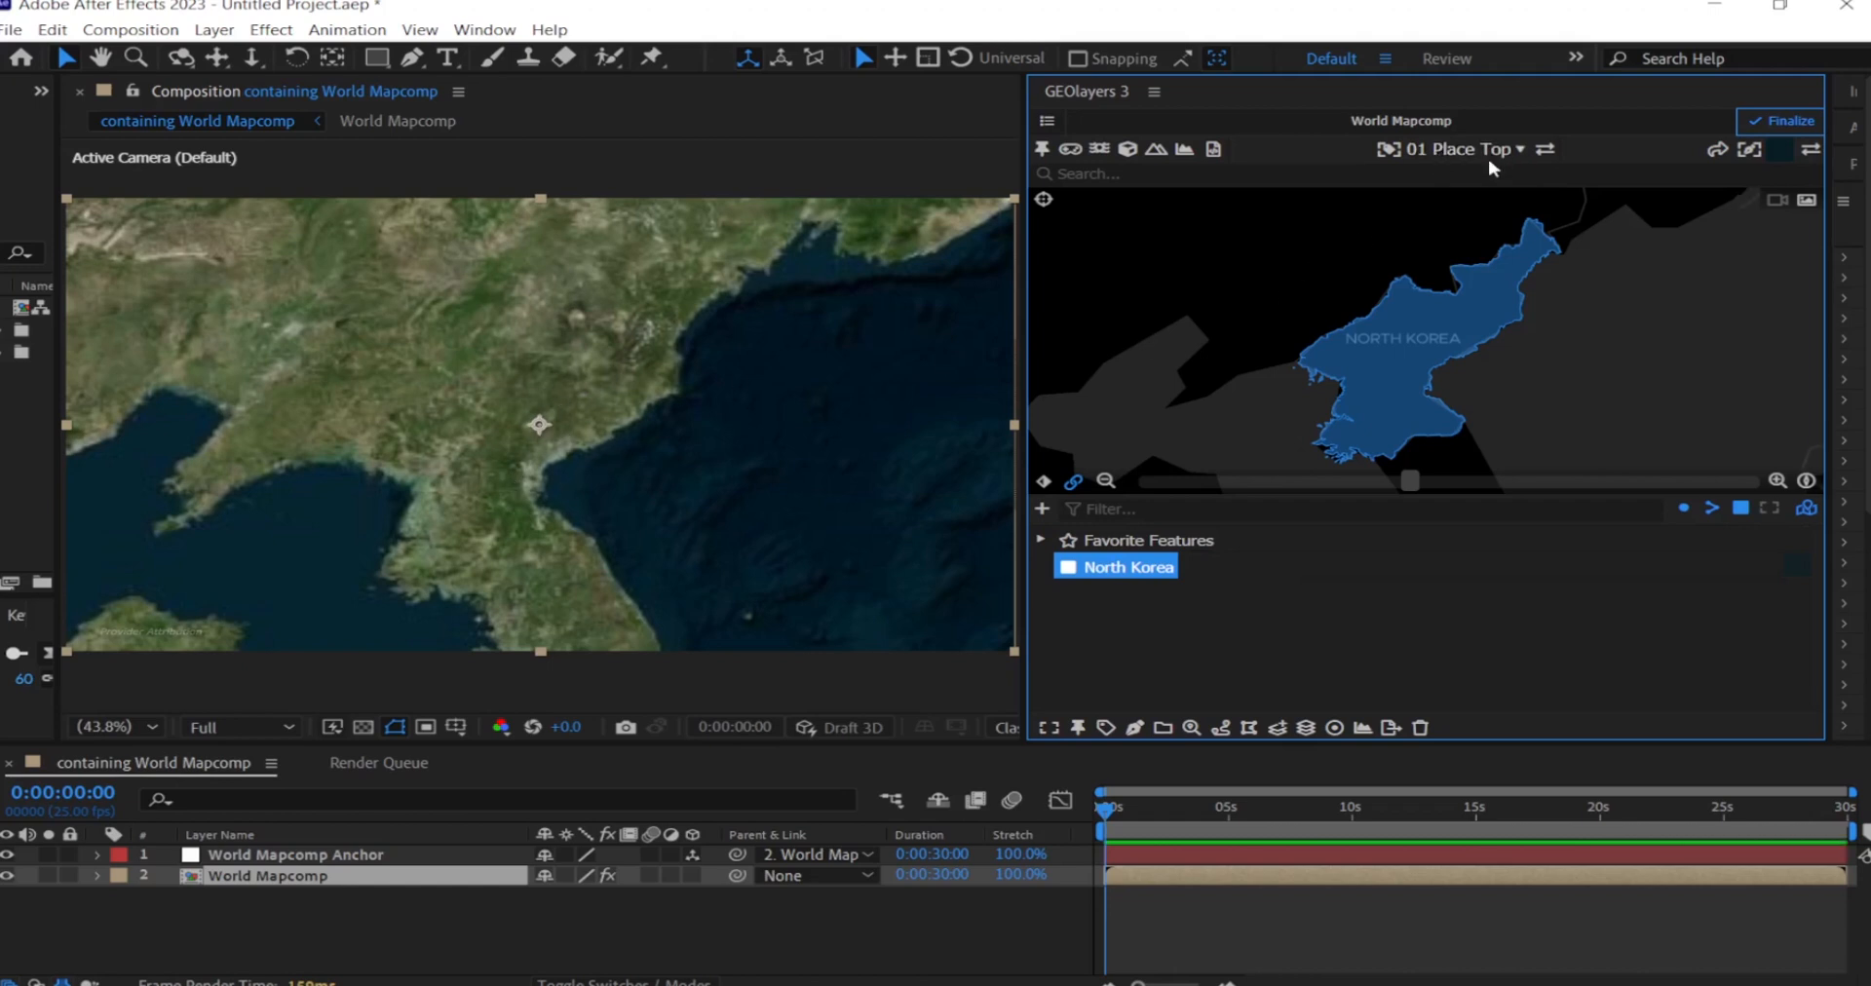
# - Choose the Null Layer label template, add a null for the North Korea feature, and dismiss the label hint
pyautogui.click(1520, 150)
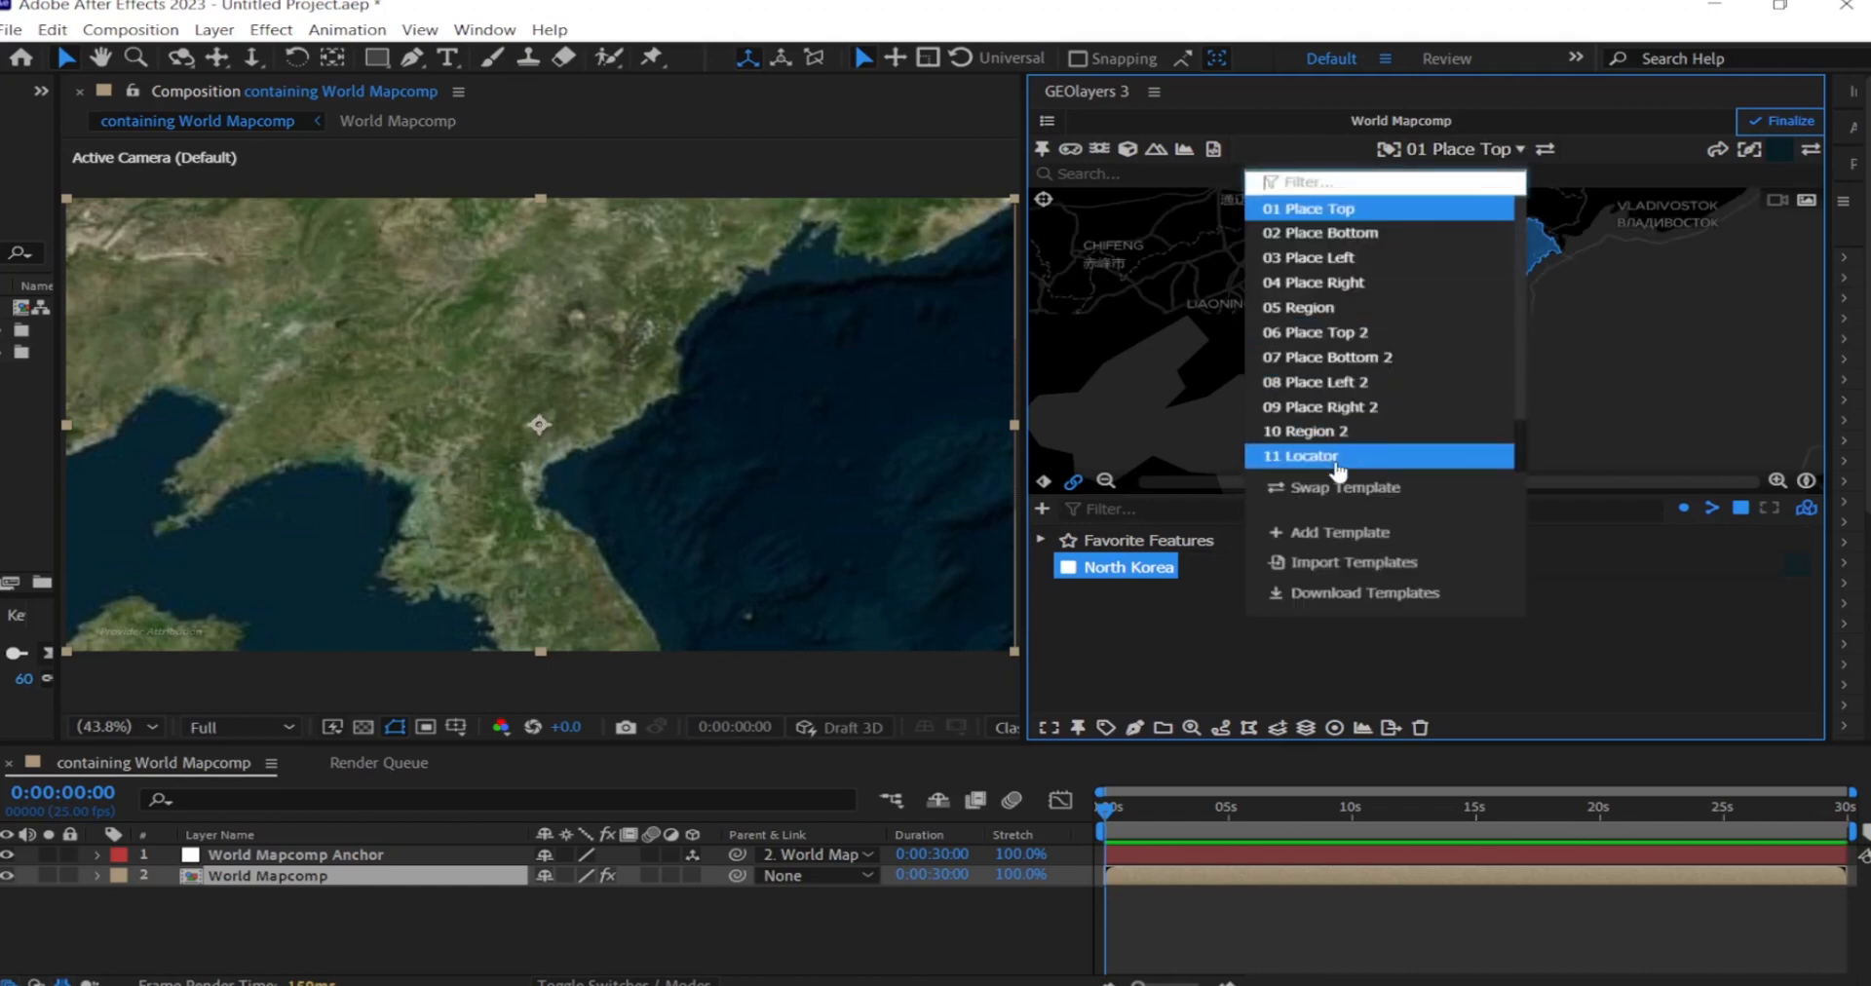
pyautogui.scroll(-1, 1523, 405)
pyautogui.scroll(-1, 1523, 404)
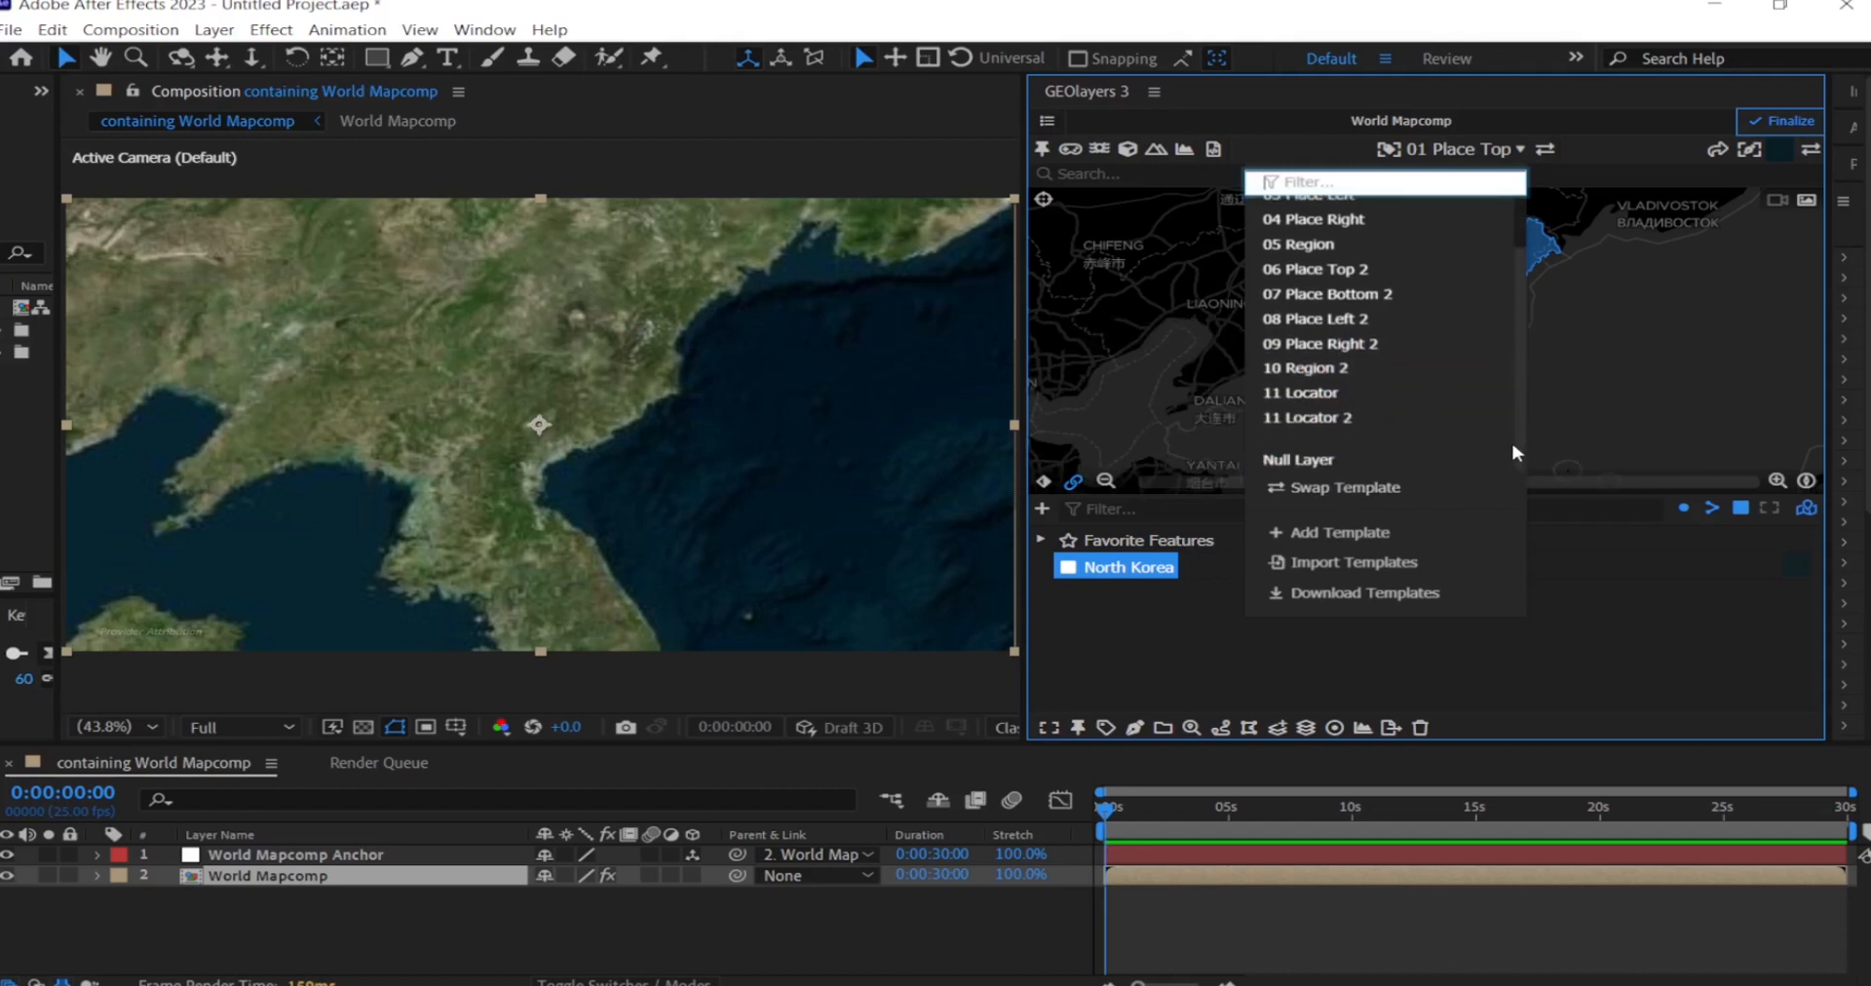
pyautogui.click(1330, 472)
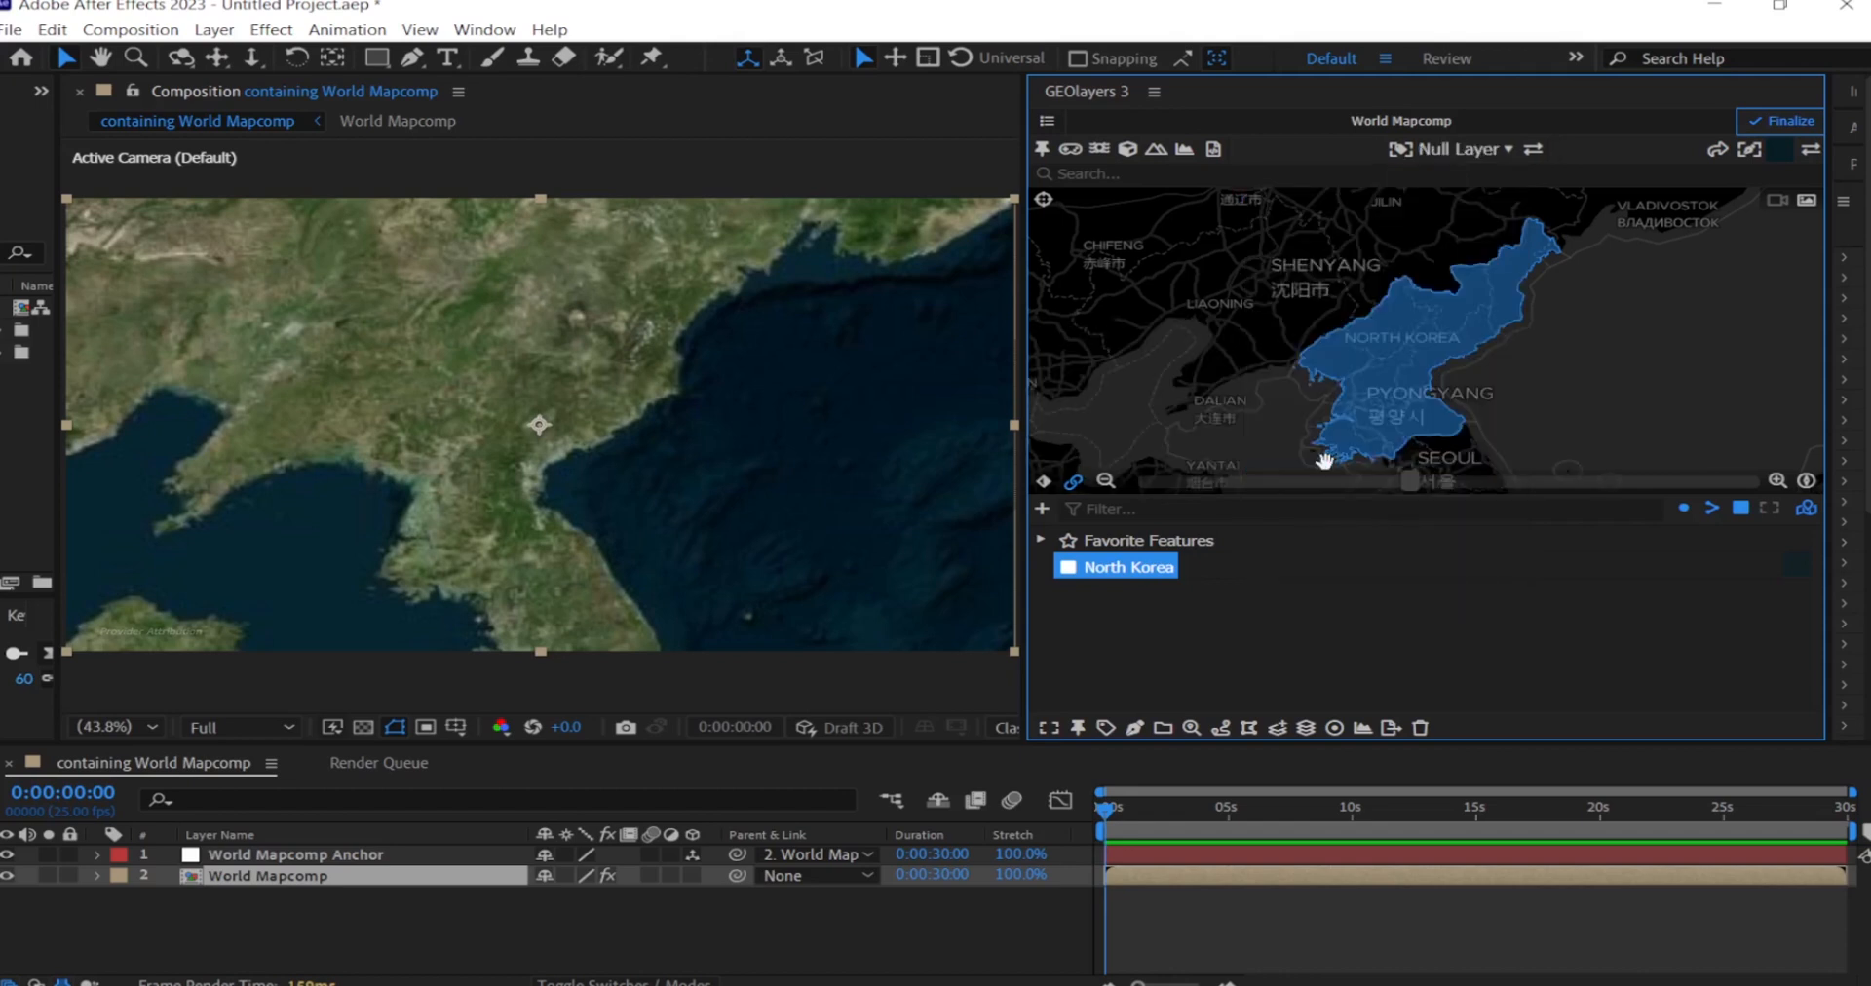
pyautogui.click(1106, 729)
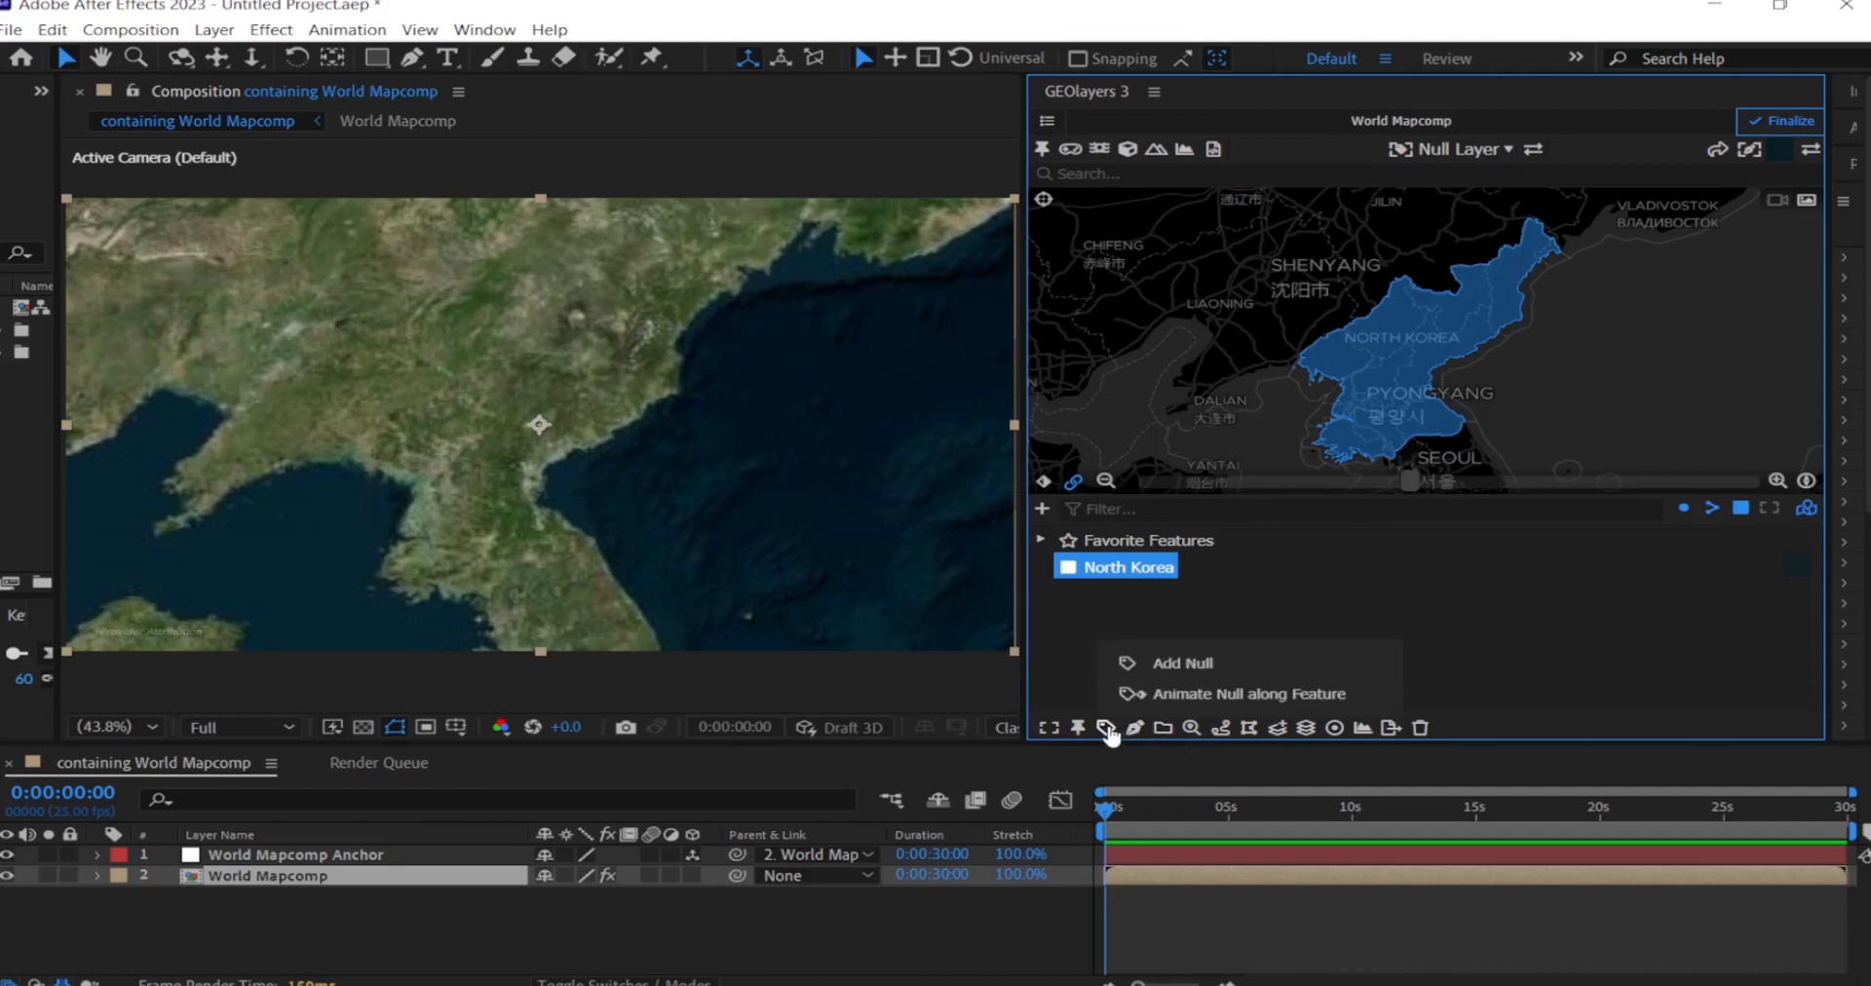
pyautogui.click(1180, 667)
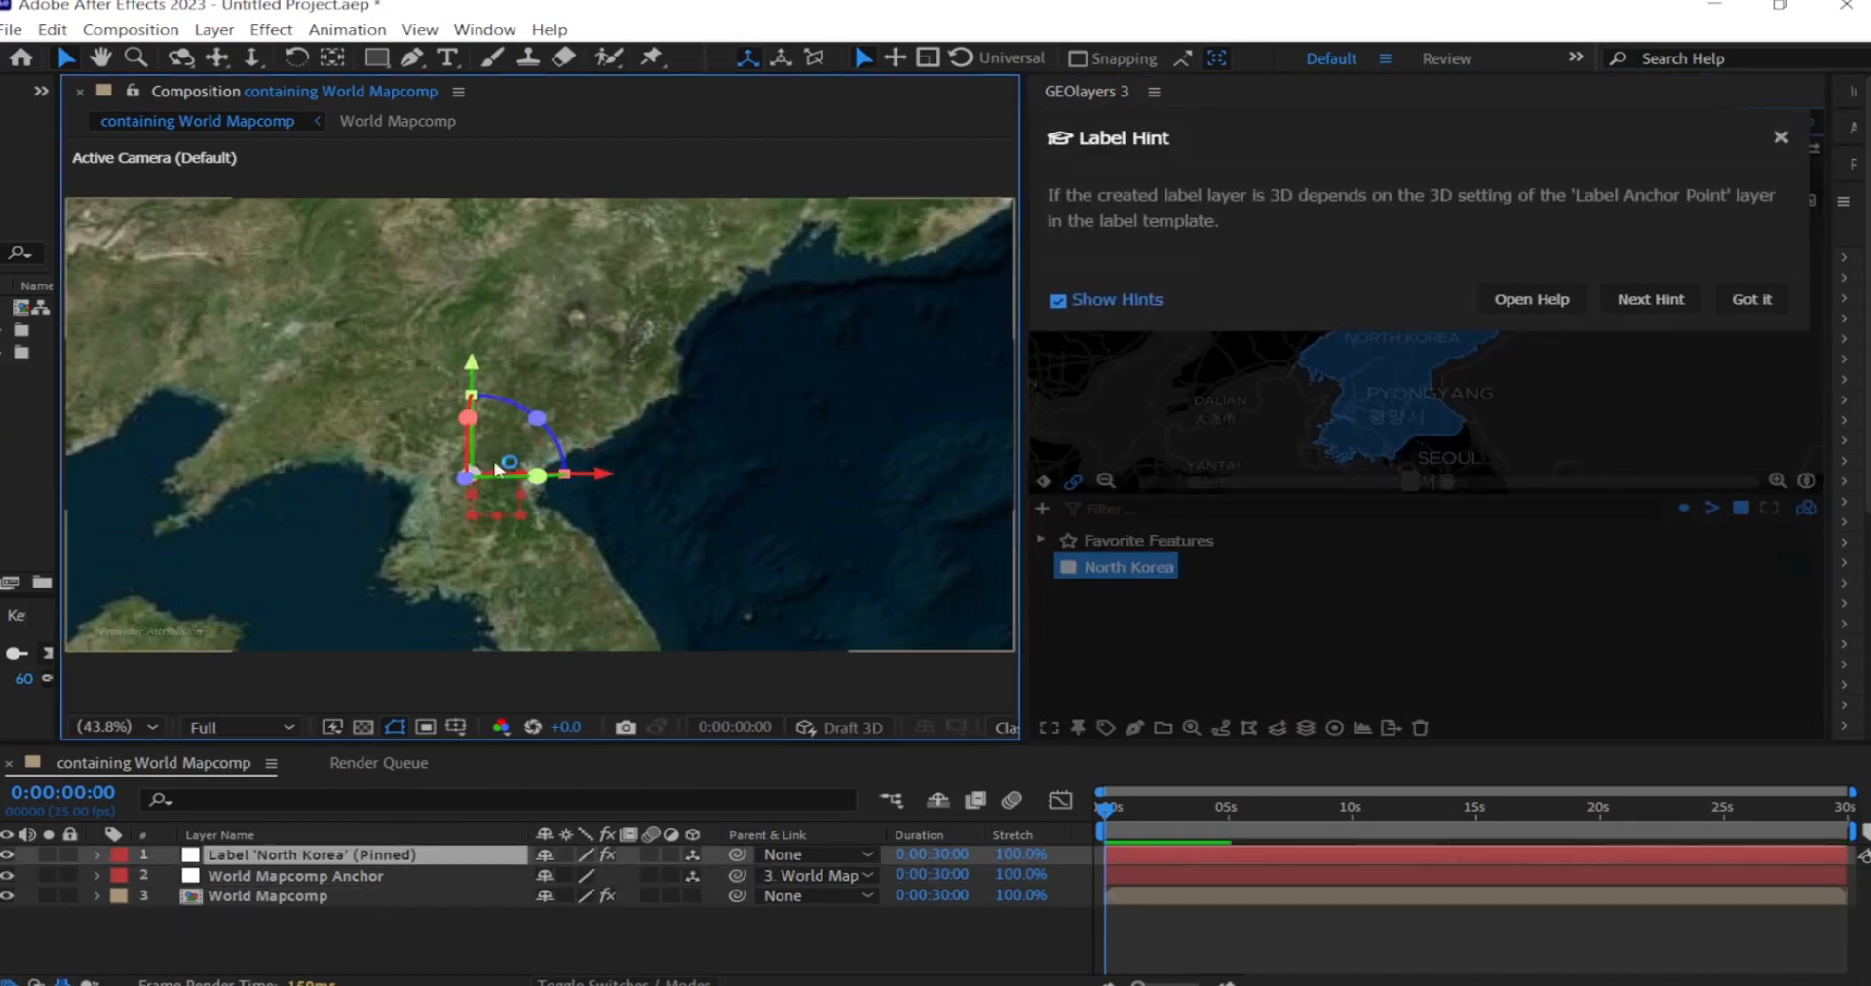
pyautogui.click(489, 512)
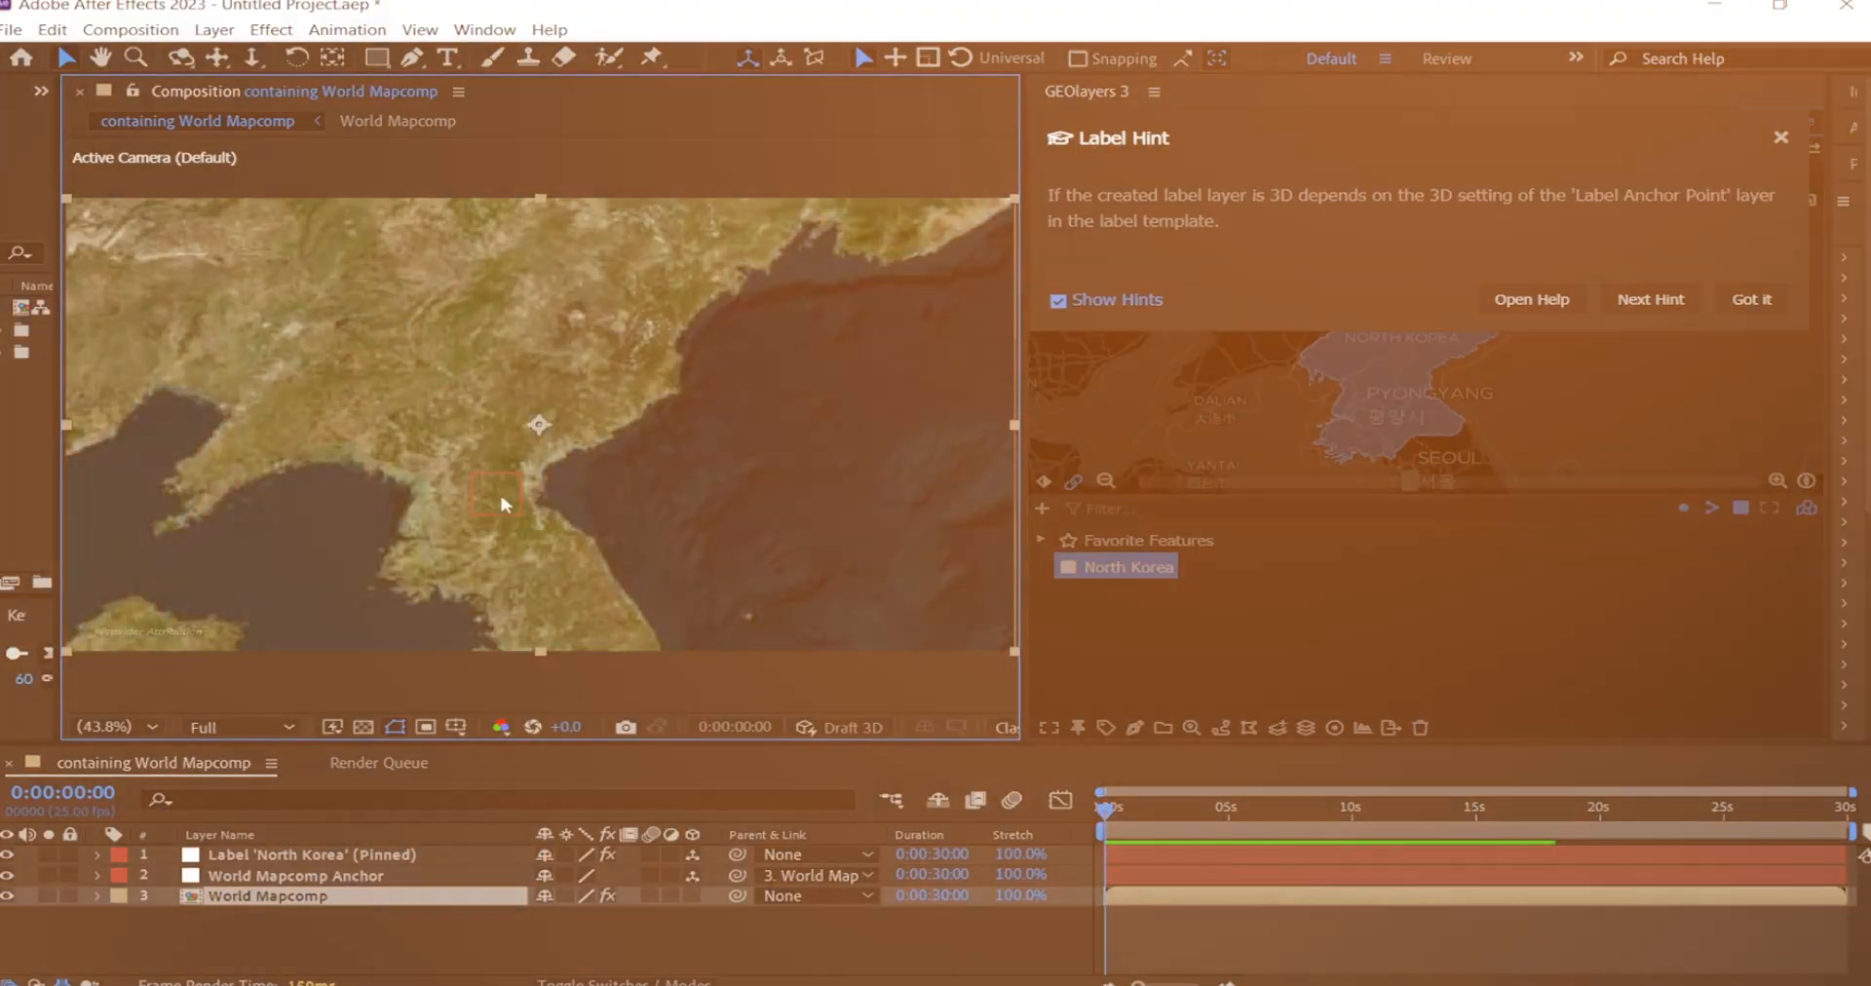
pyautogui.click(393, 944)
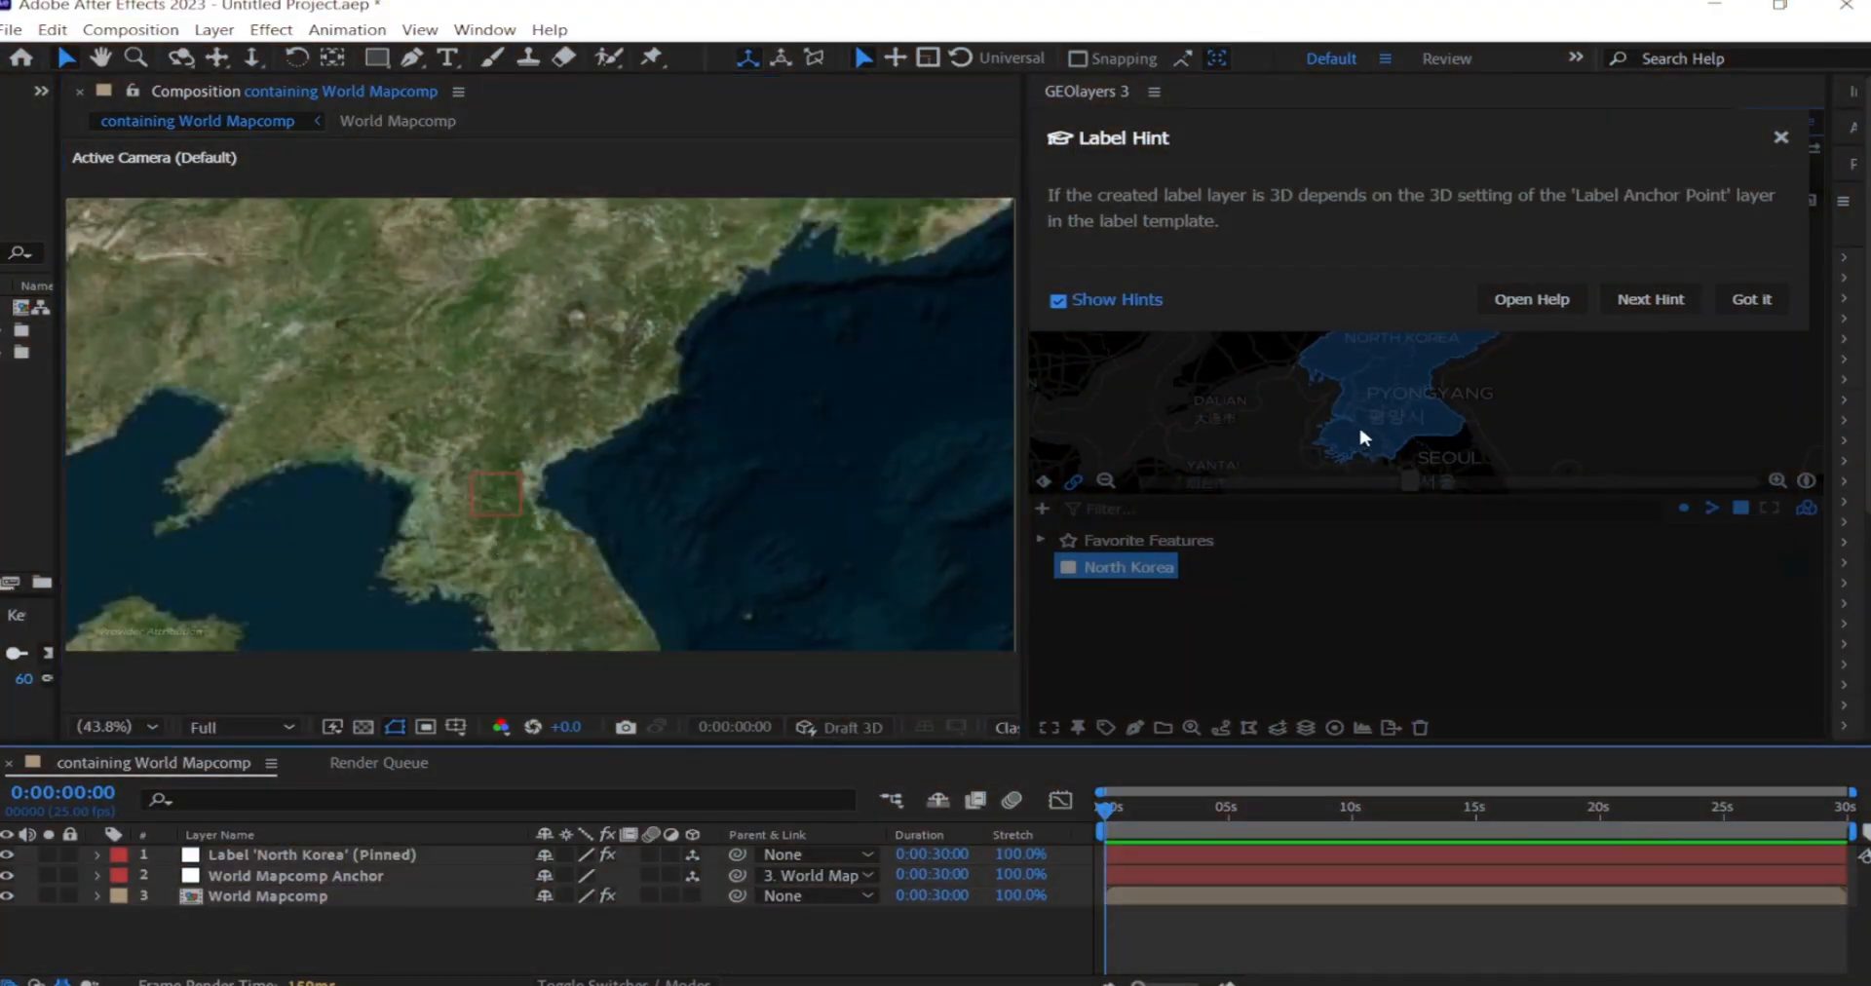
pyautogui.click(1752, 299)
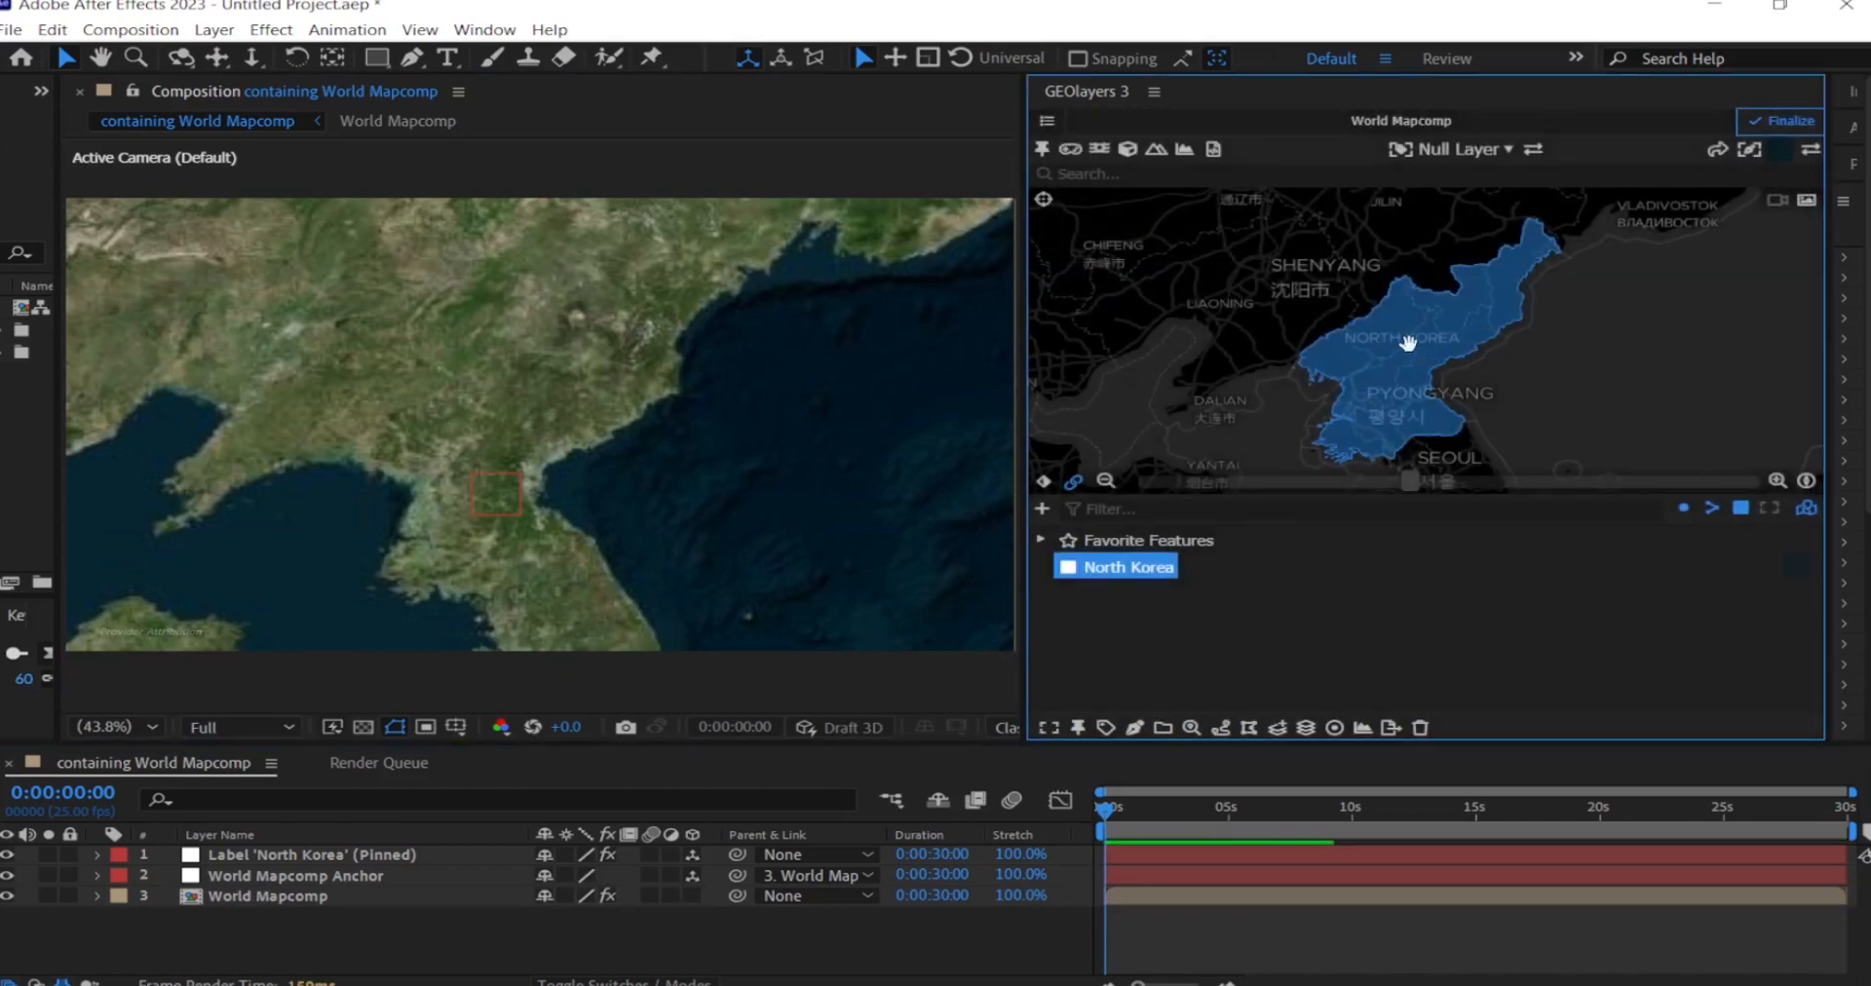
# - Reframe the map view so the Korean Peninsula sits on the western side with Japan in the east
pyautogui.scroll(-2, 1409, 339)
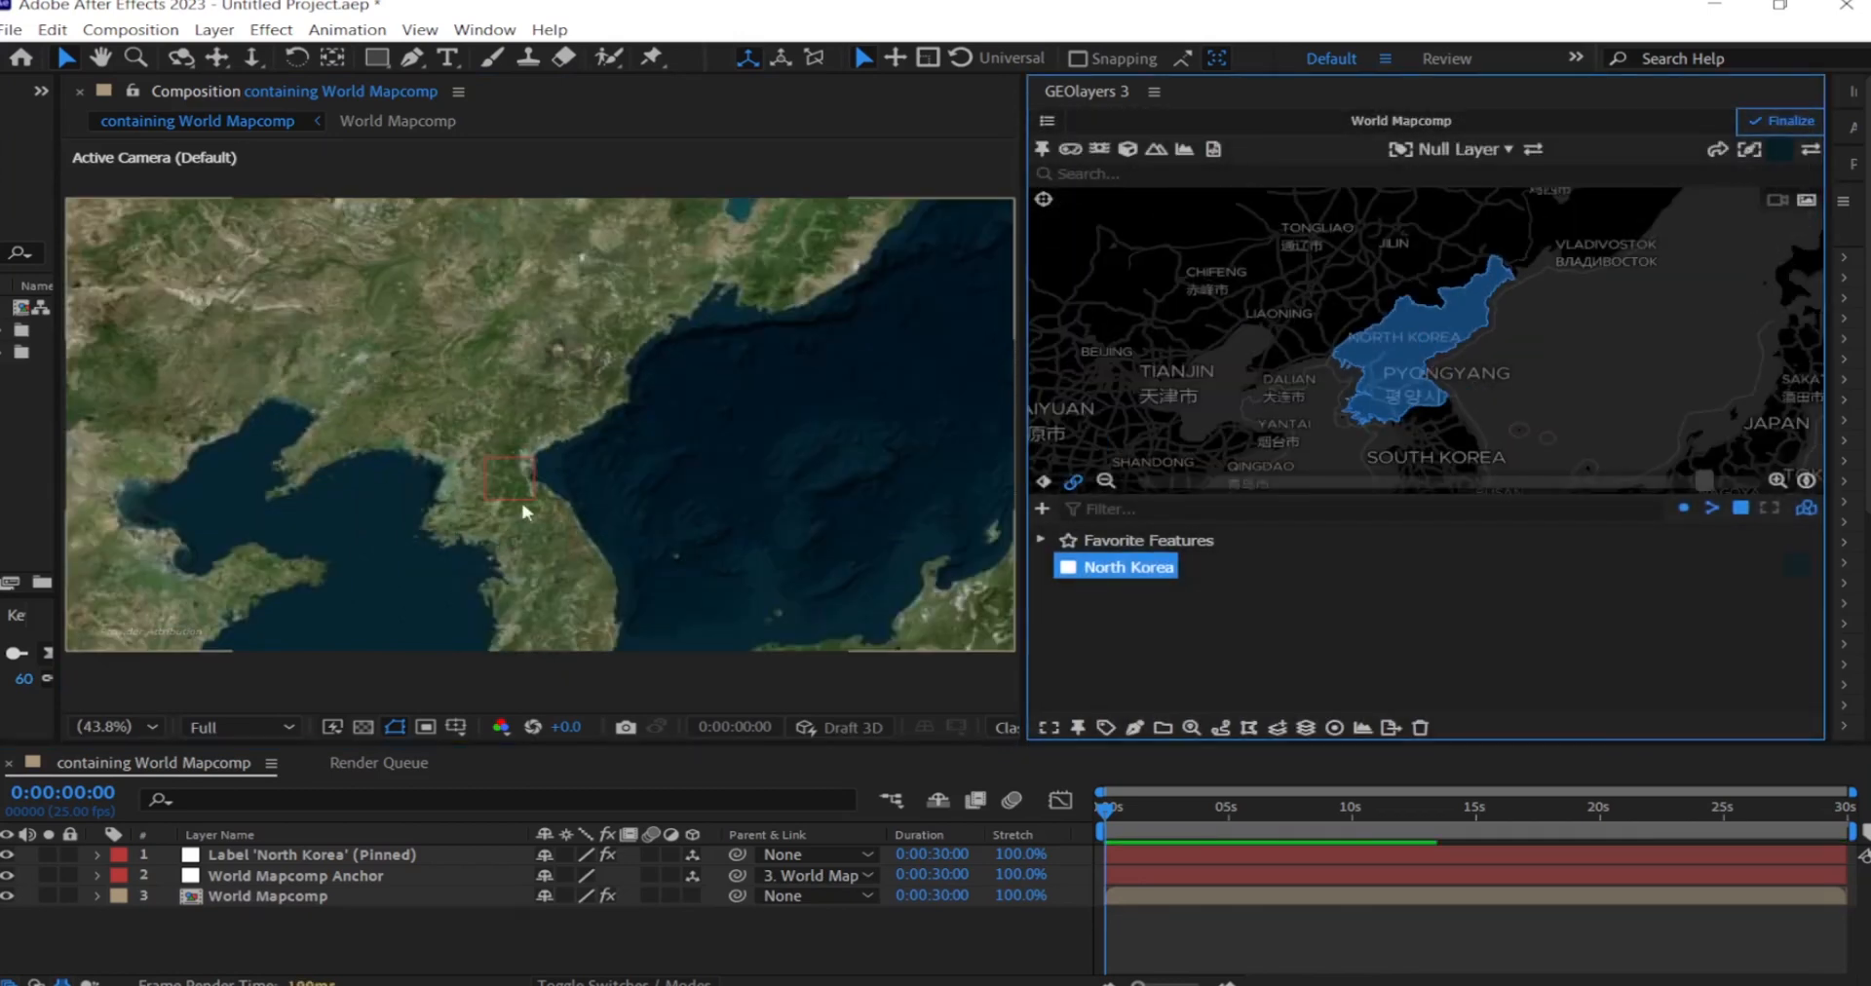
pyautogui.scroll(1, 1391, 381)
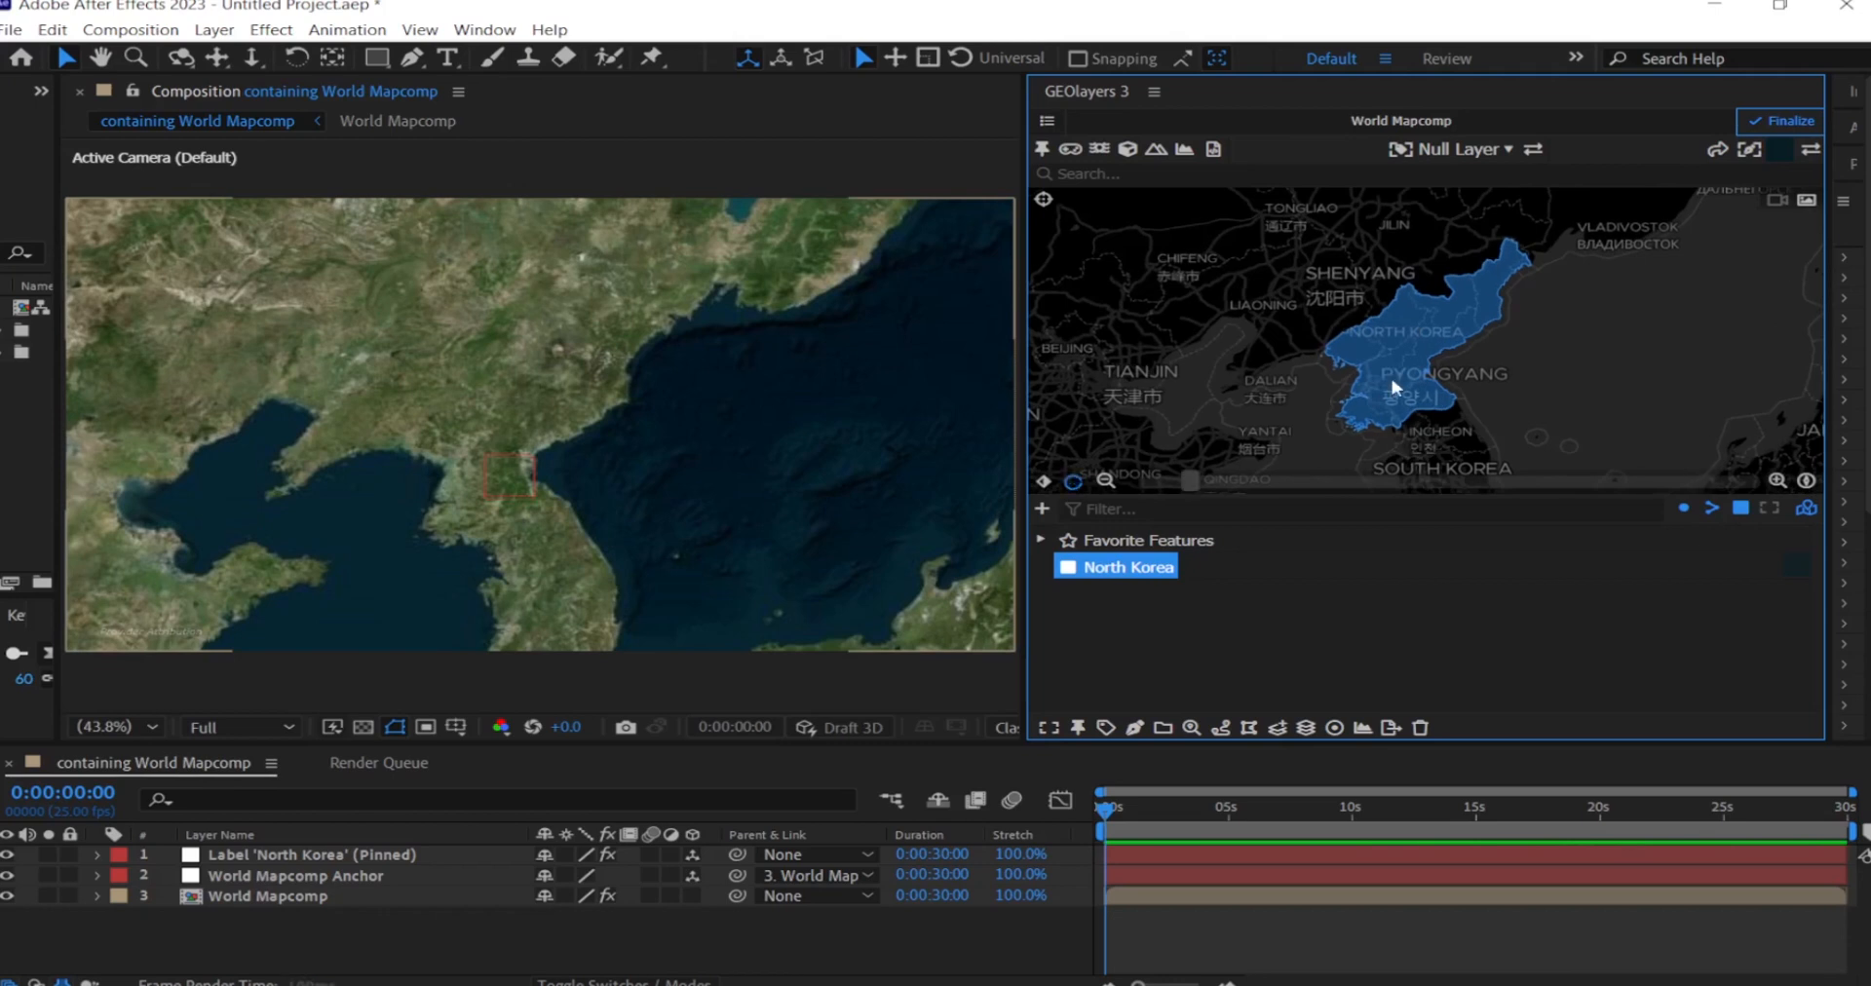
pyautogui.moveTo(1391, 387); pyautogui.dragTo(1179, 361)
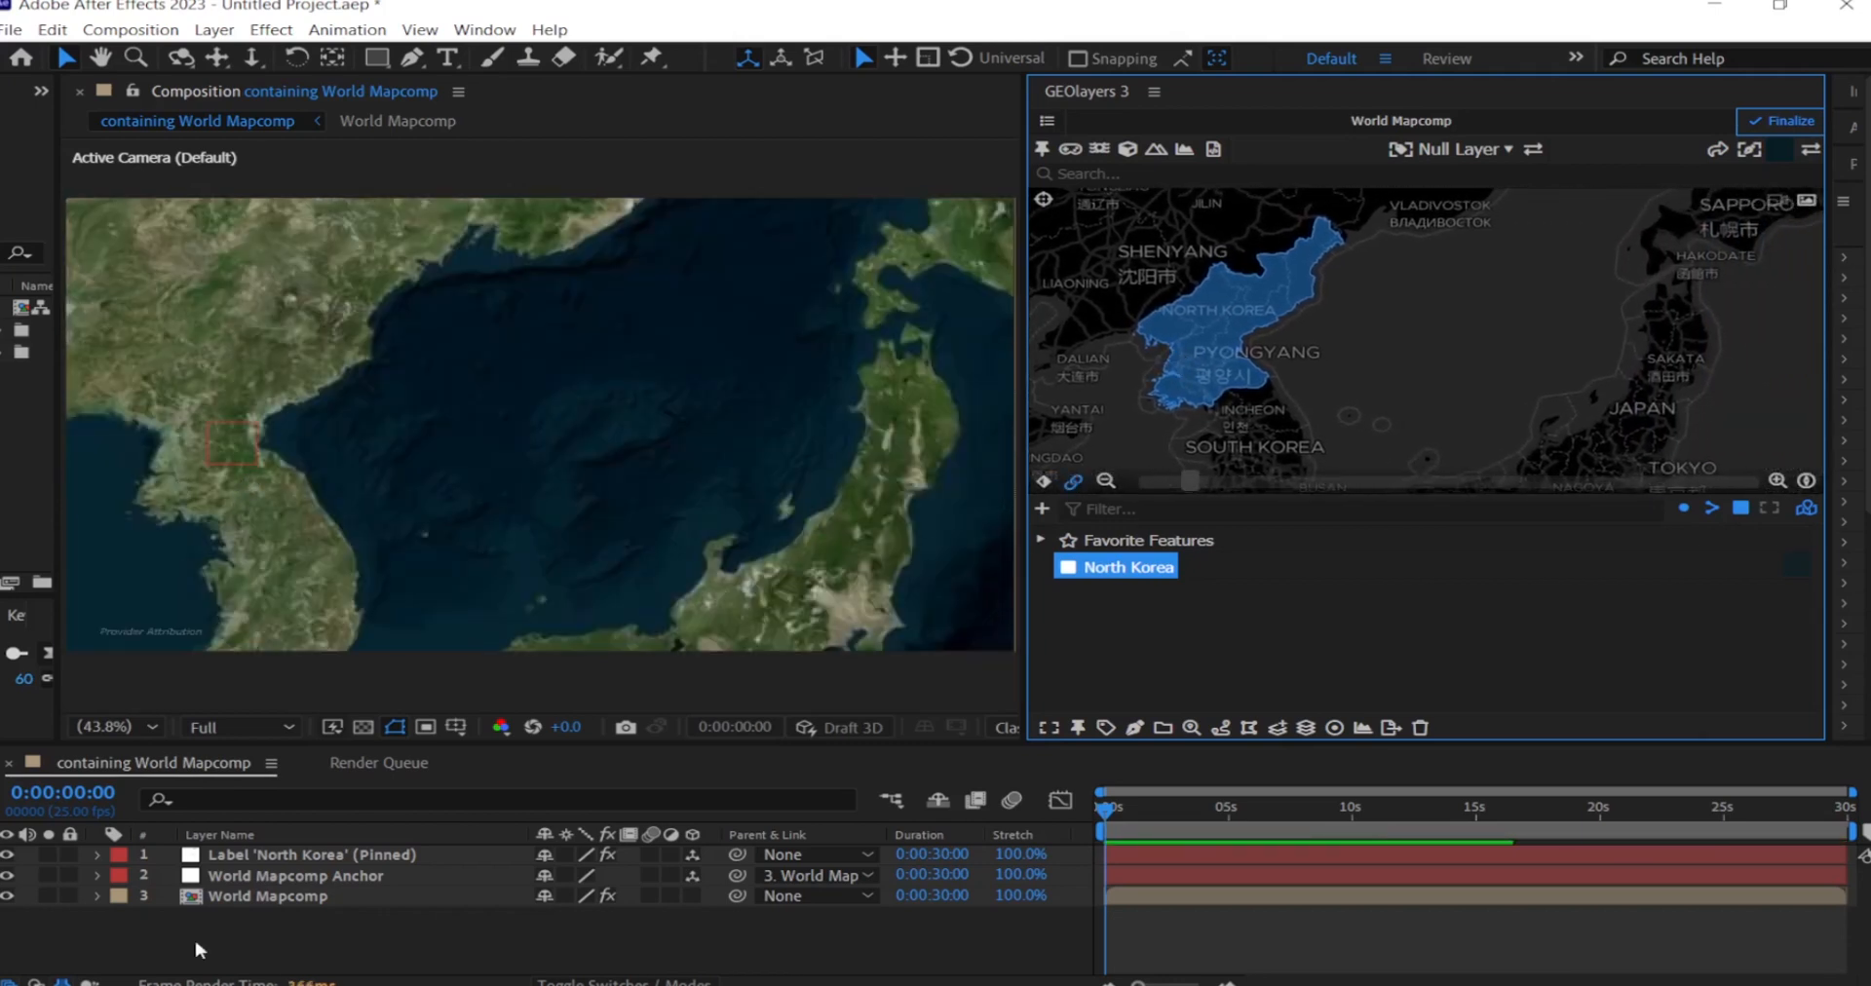
# - With no layer selected, draw a curved Pen tool path from the North Korea null across the sea towards Japan
pyautogui.click(248, 950)
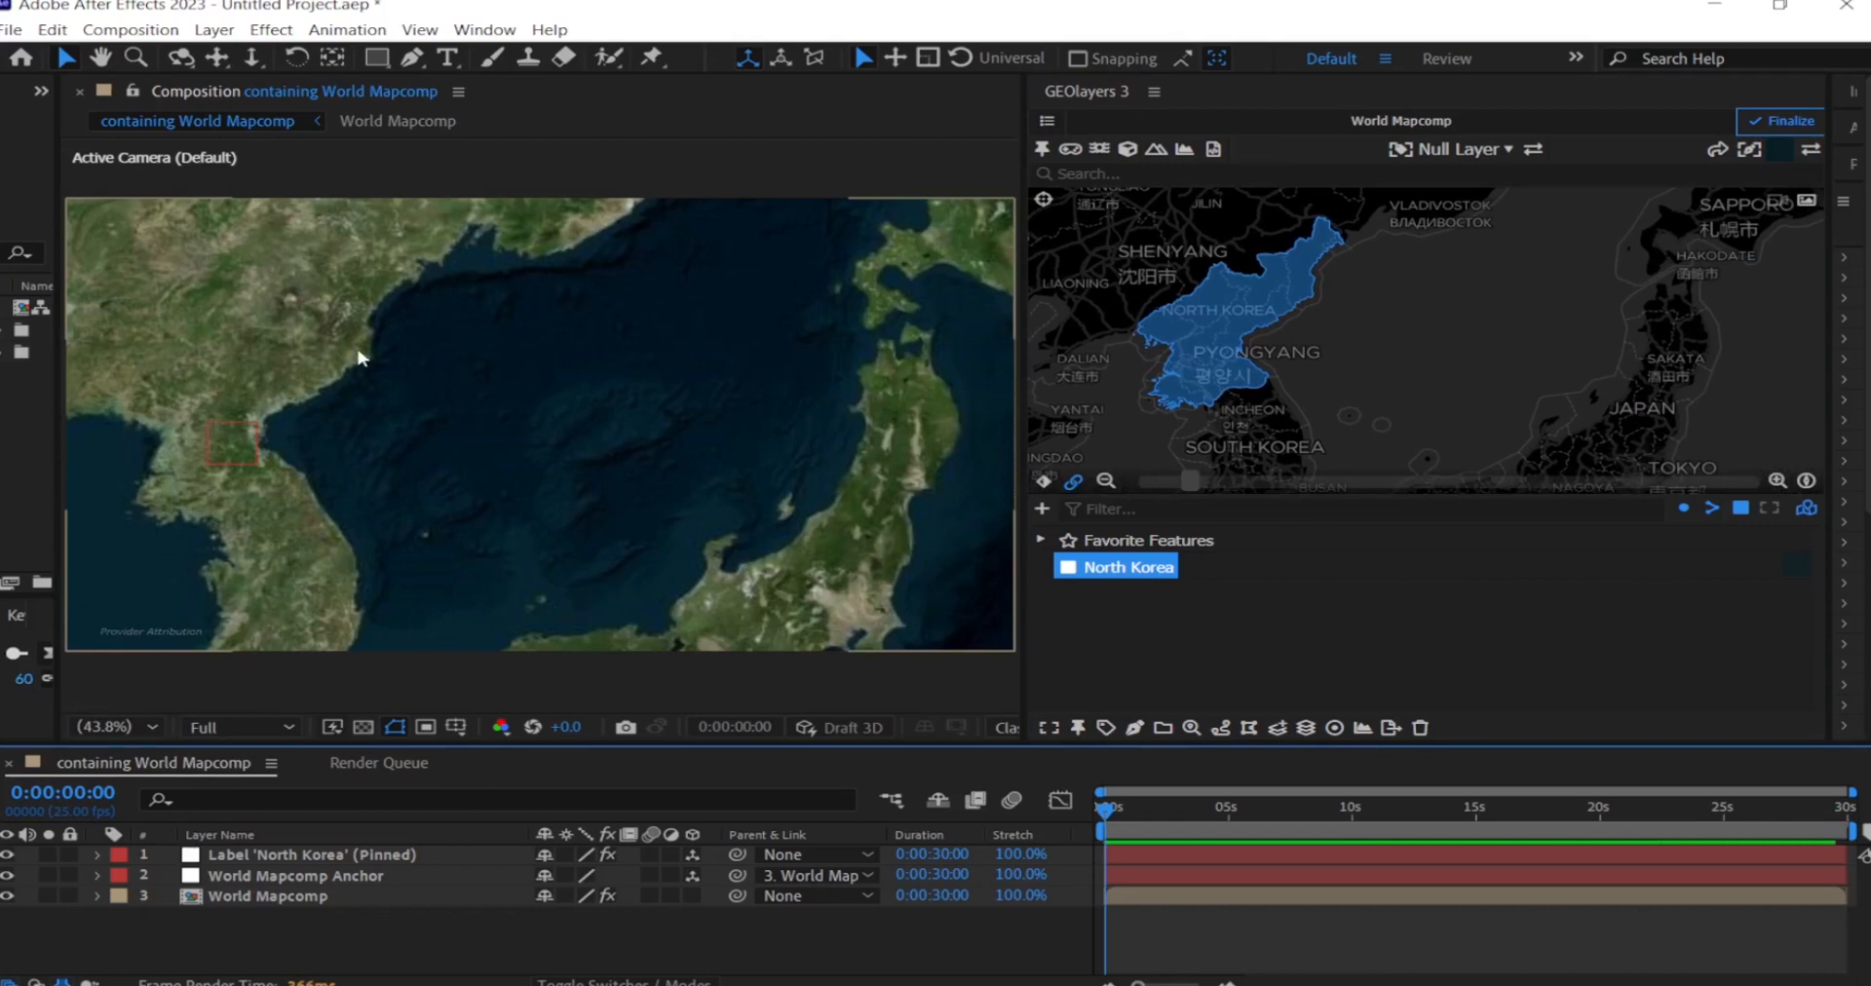
pyautogui.click(415, 60)
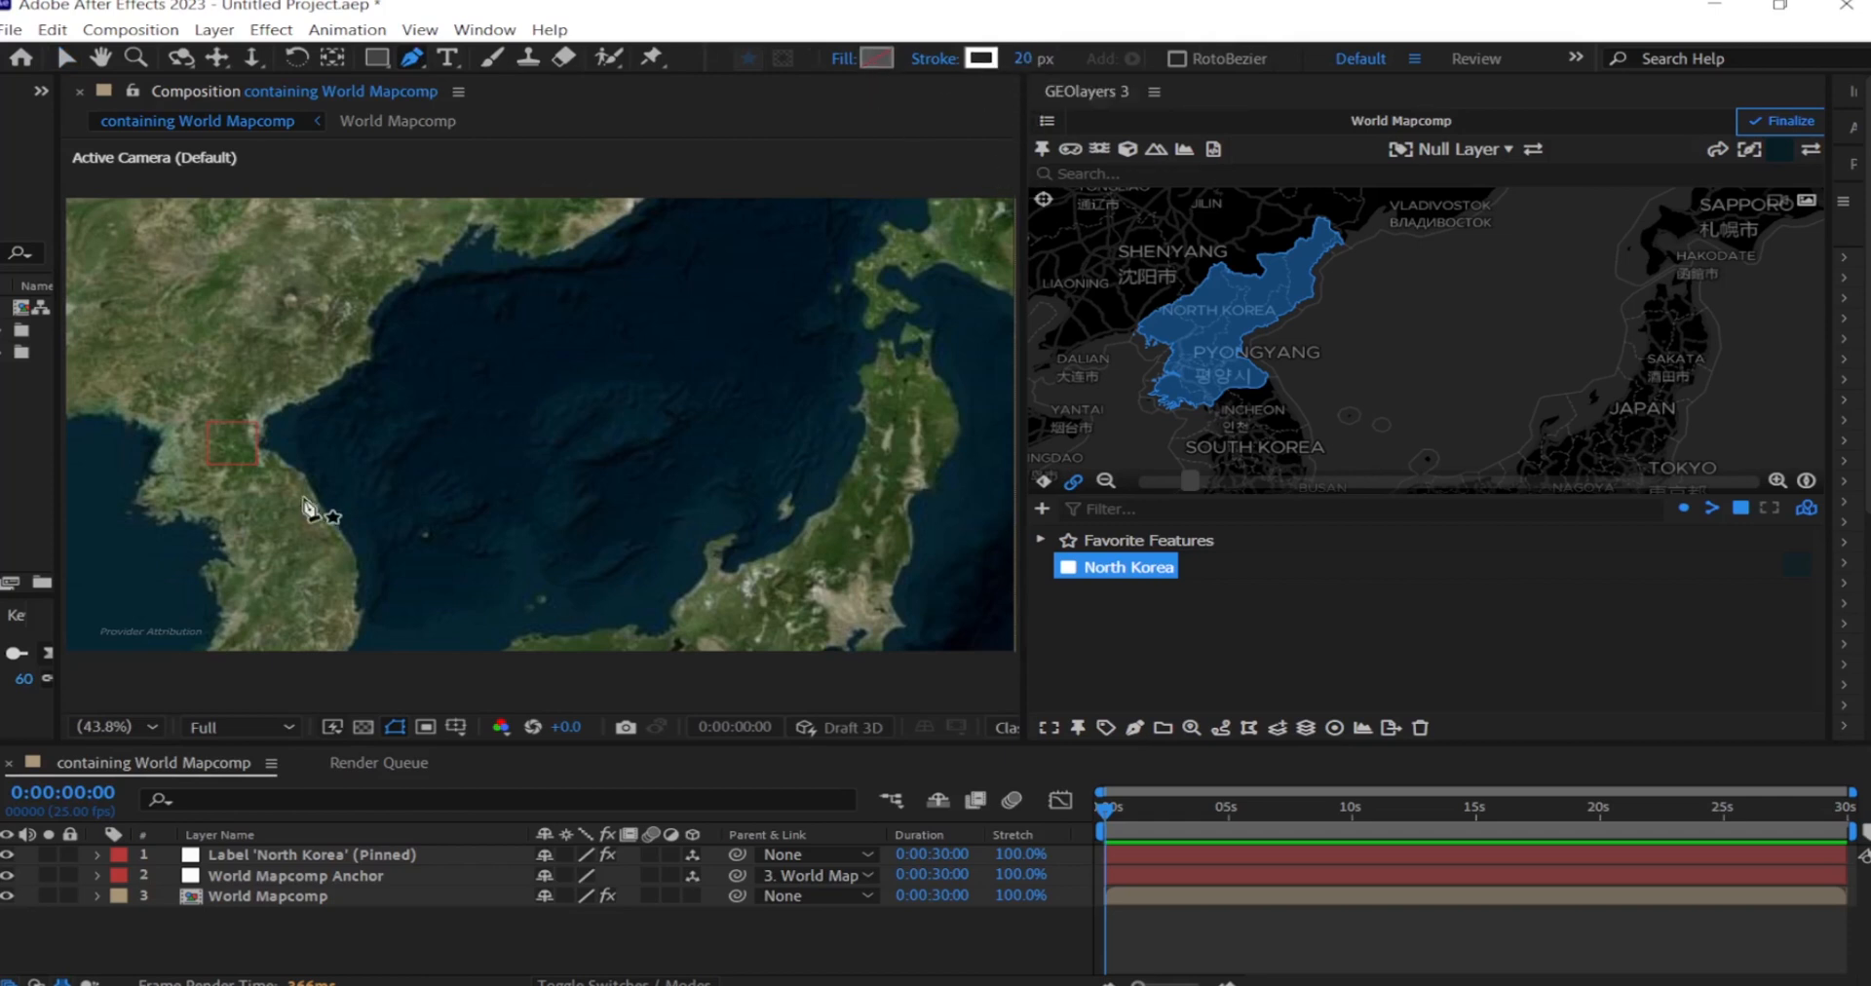
pyautogui.click(207, 422)
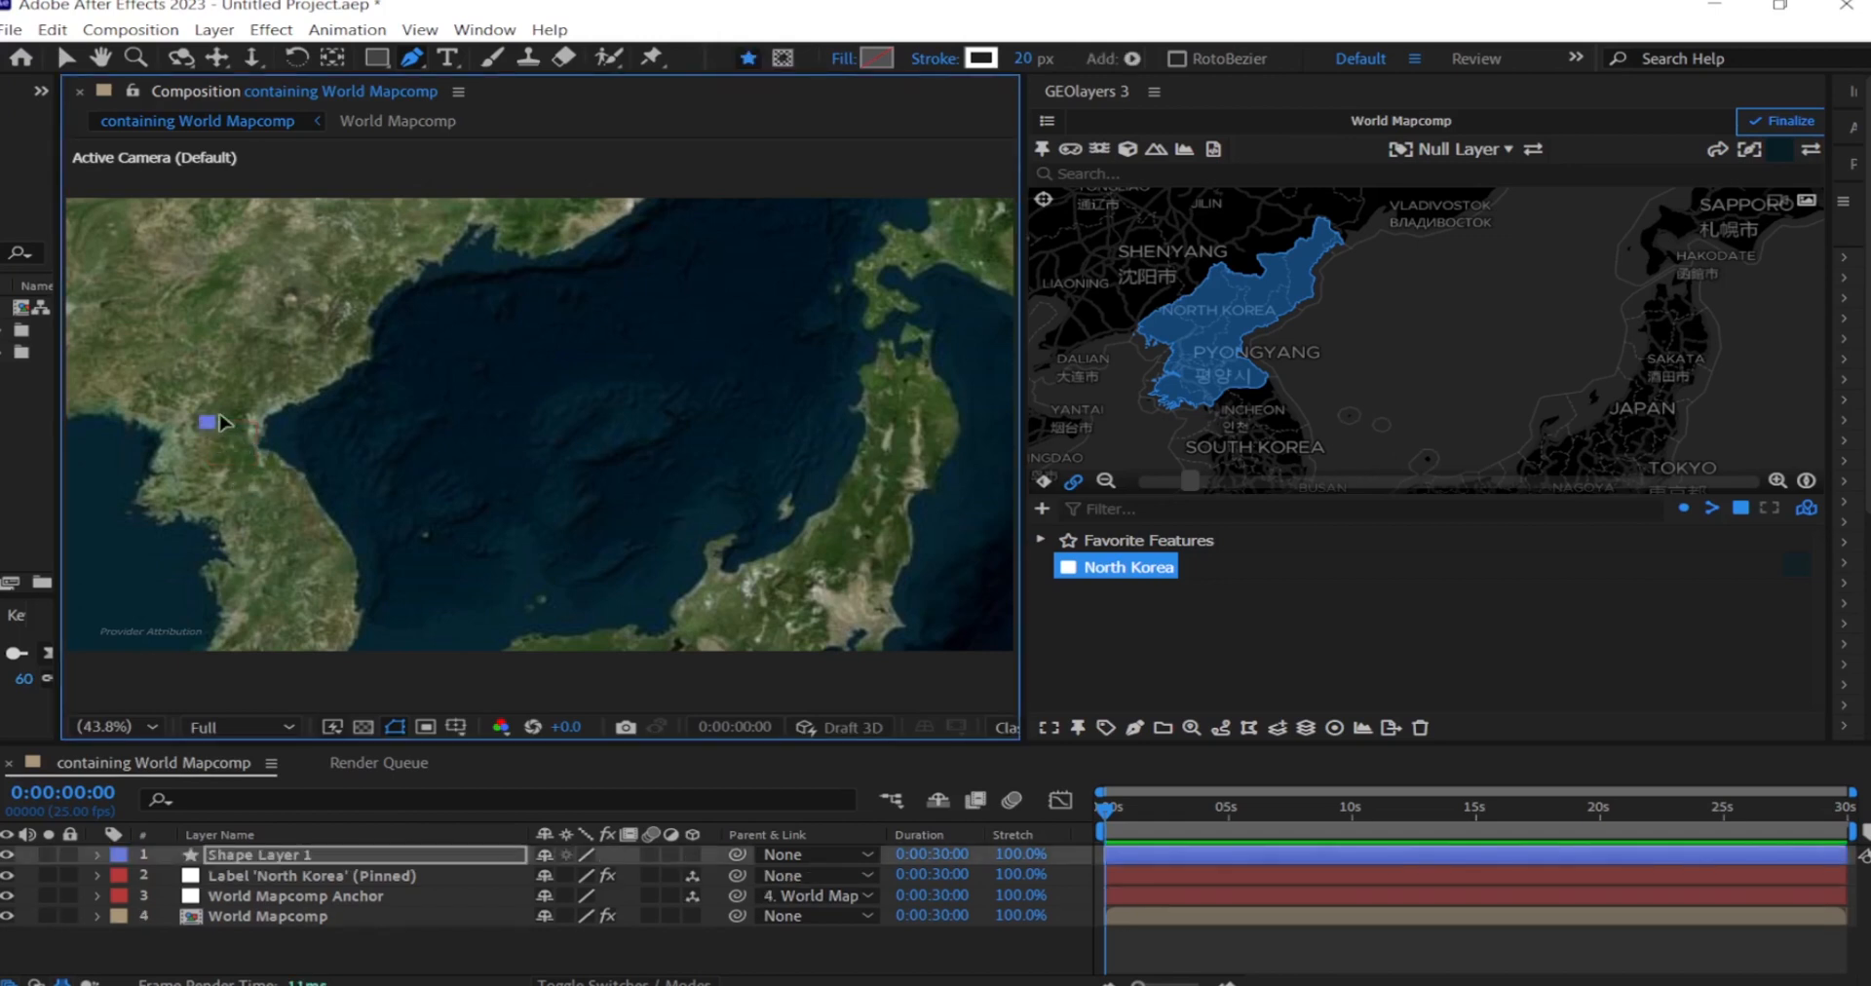
pyautogui.moveTo(702, 349)
pyautogui.mouseDown()
pyautogui.moveTo(793, 517)
pyautogui.moveTo(833, 507)
pyautogui.mouseUp()
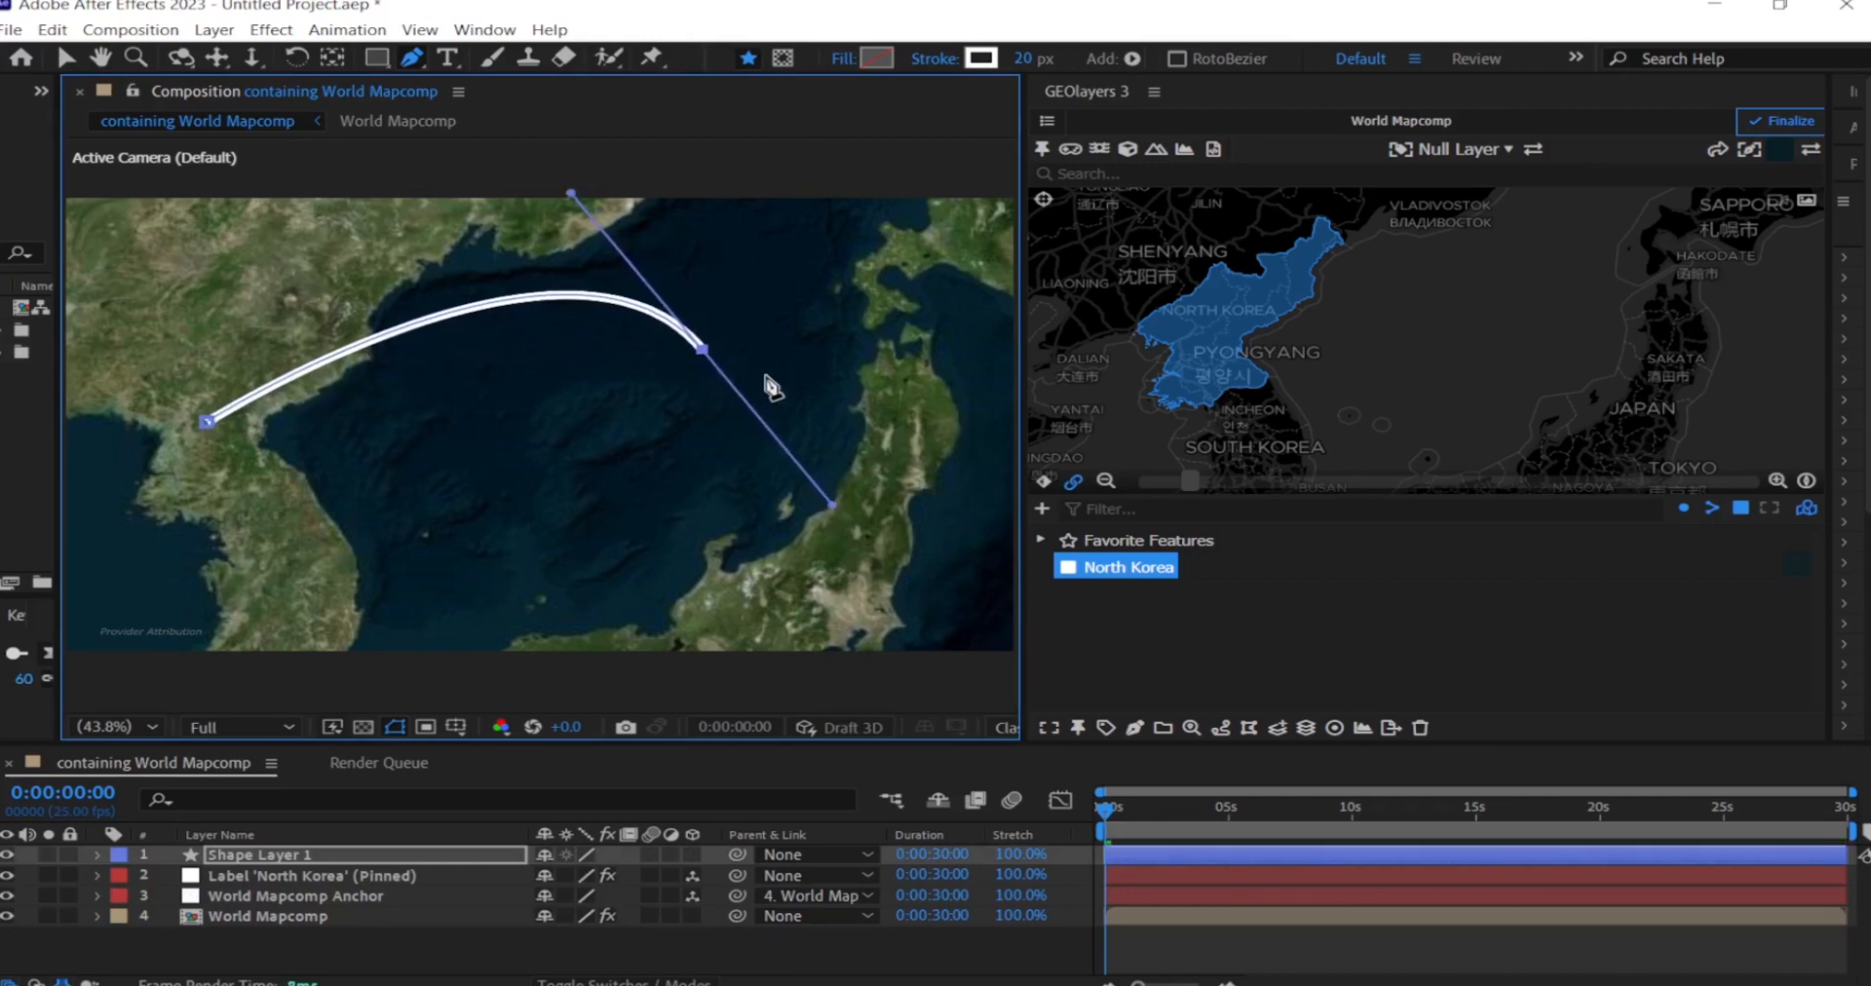
pyautogui.press('v')
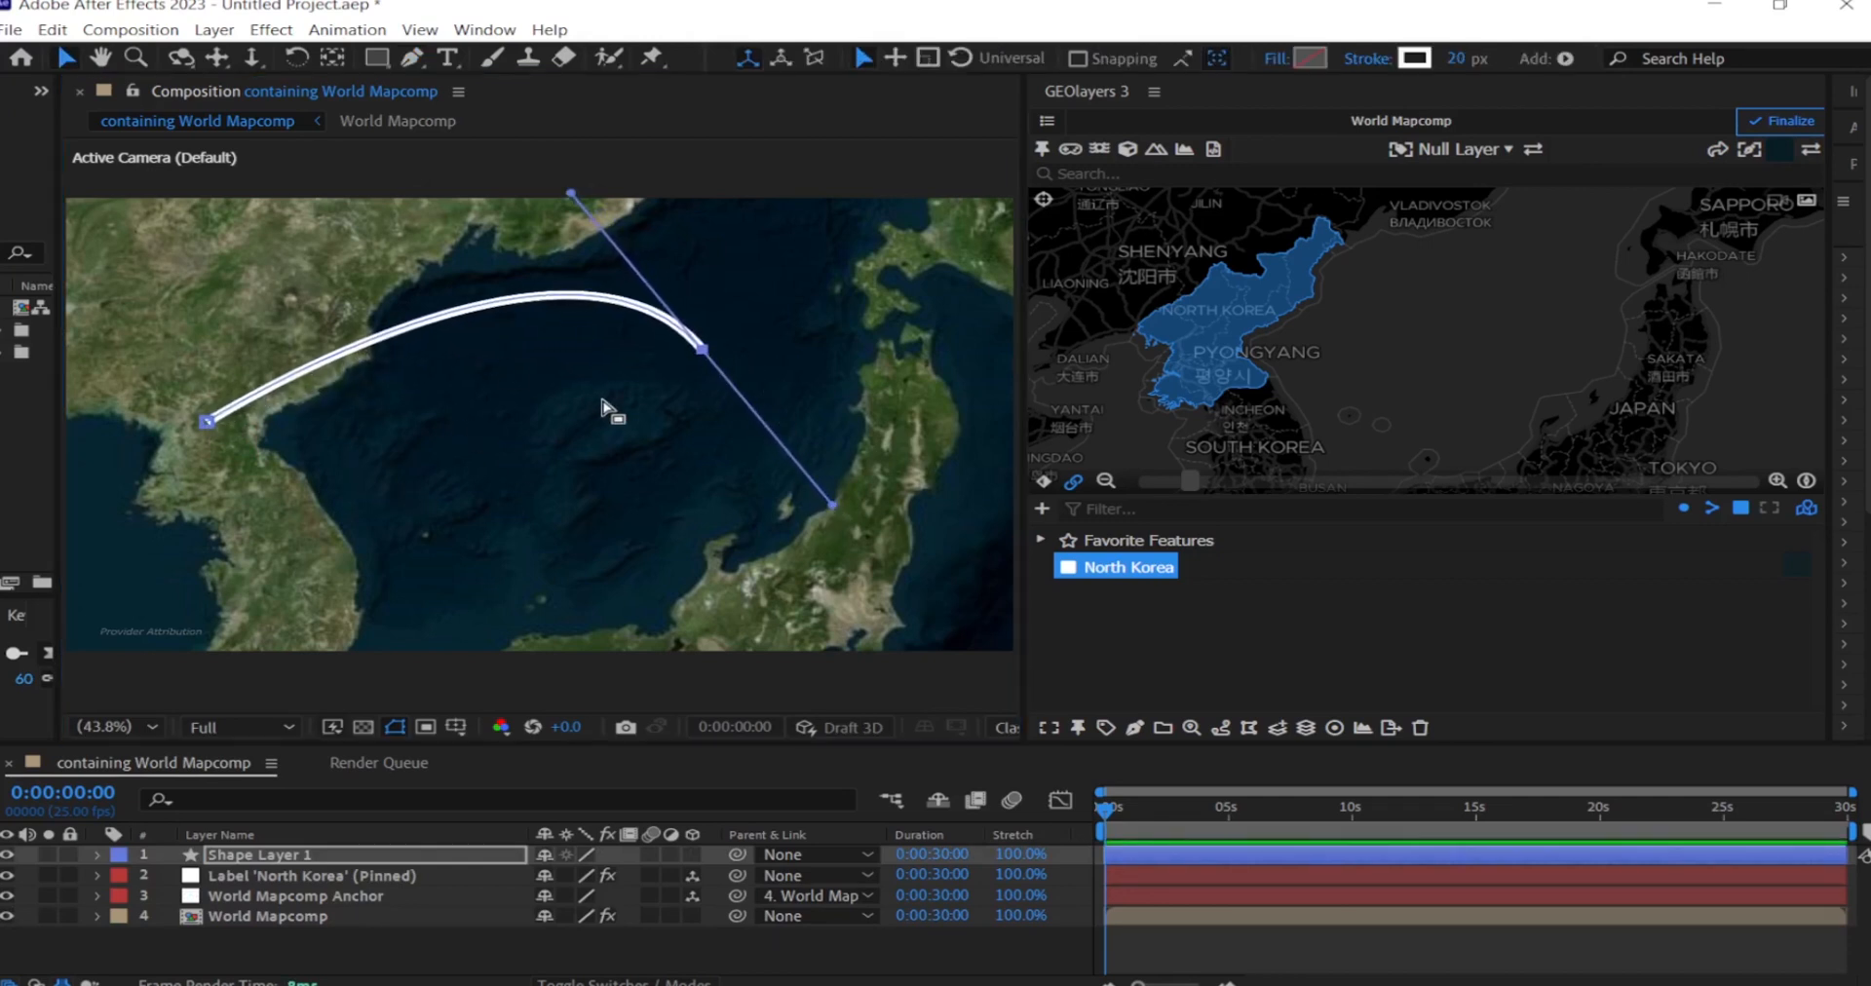
# - Add Trim Paths to the curved shape layer and expand its Start, End and Offset properties
pyautogui.click(1566, 59)
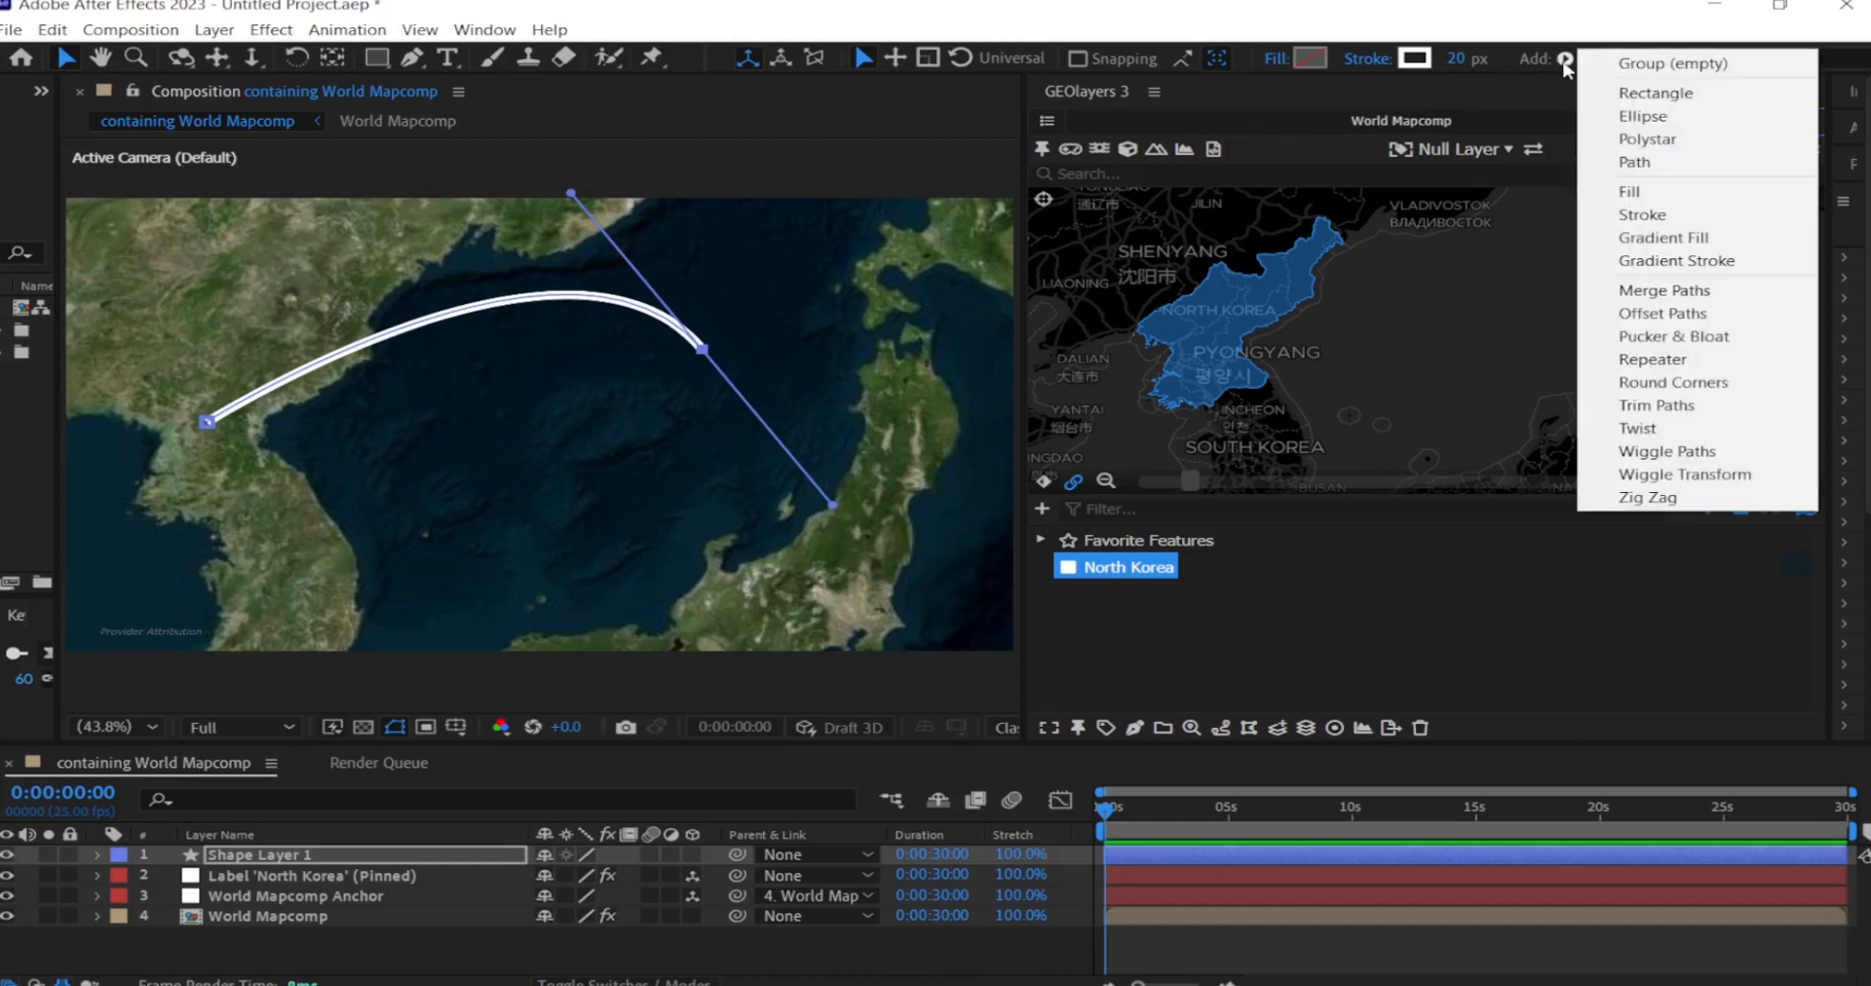
pyautogui.click(1696, 408)
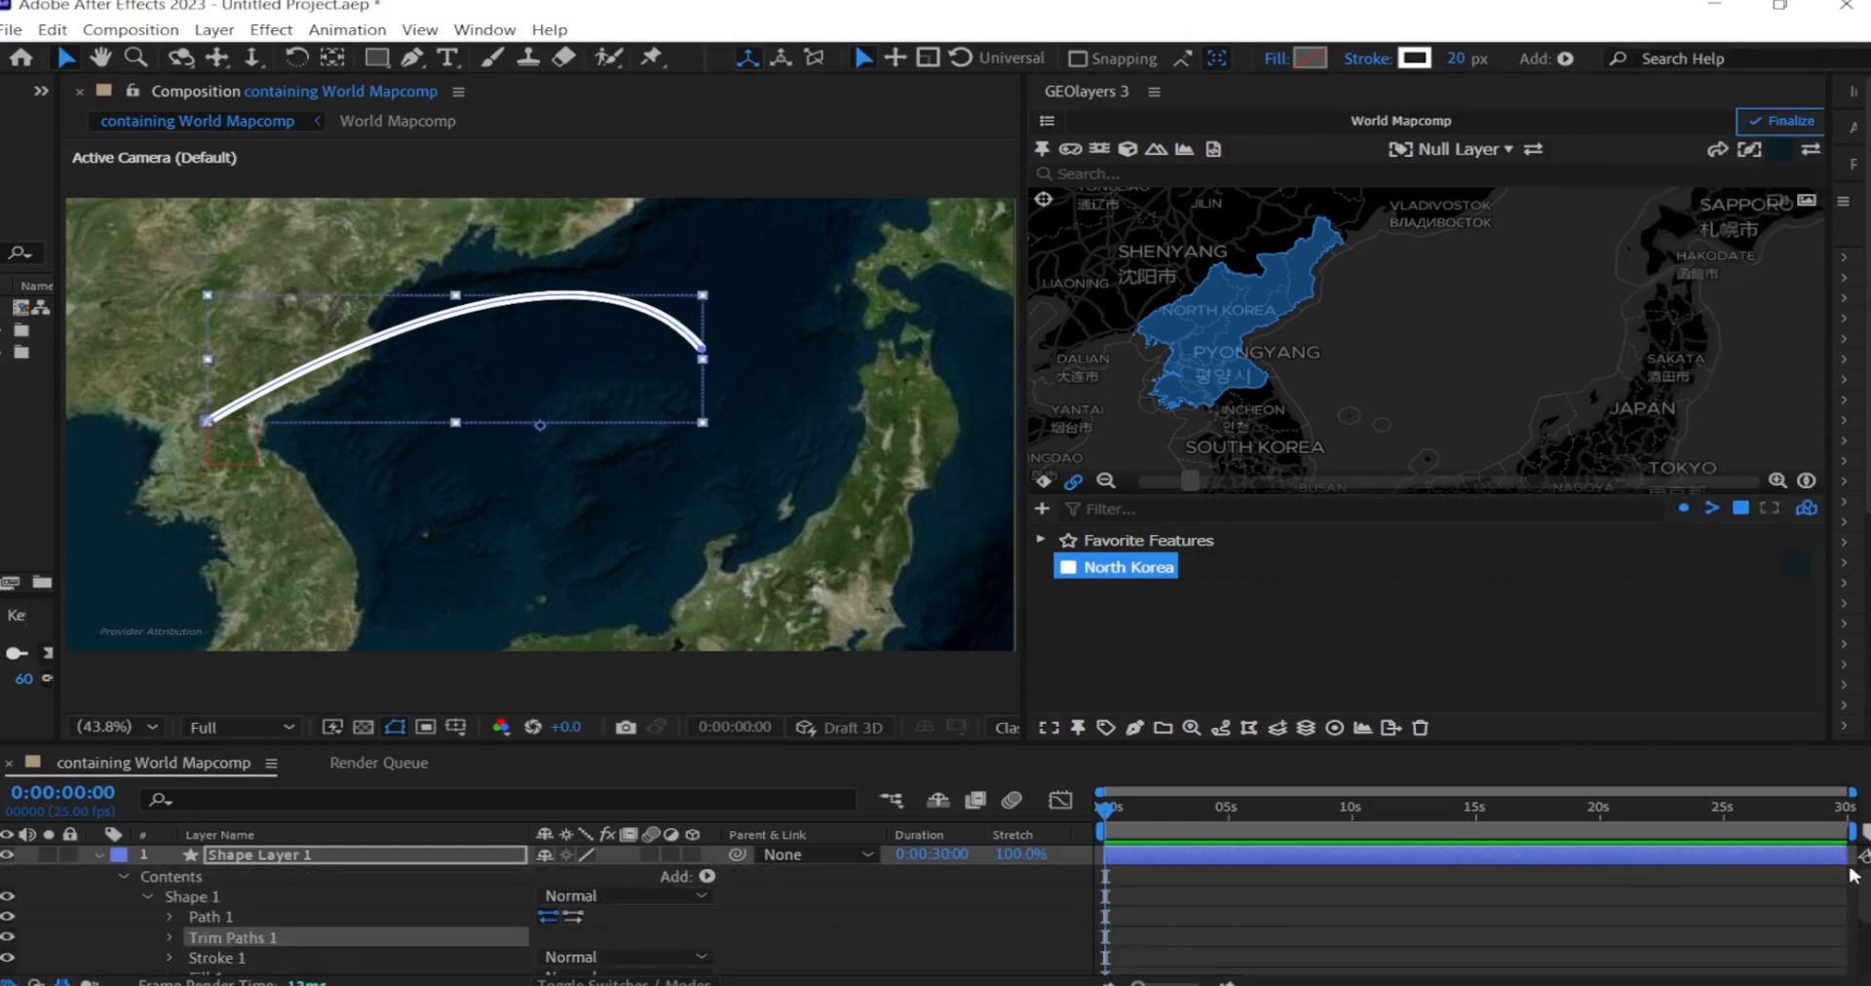
pyautogui.scroll(-2, 575, 925)
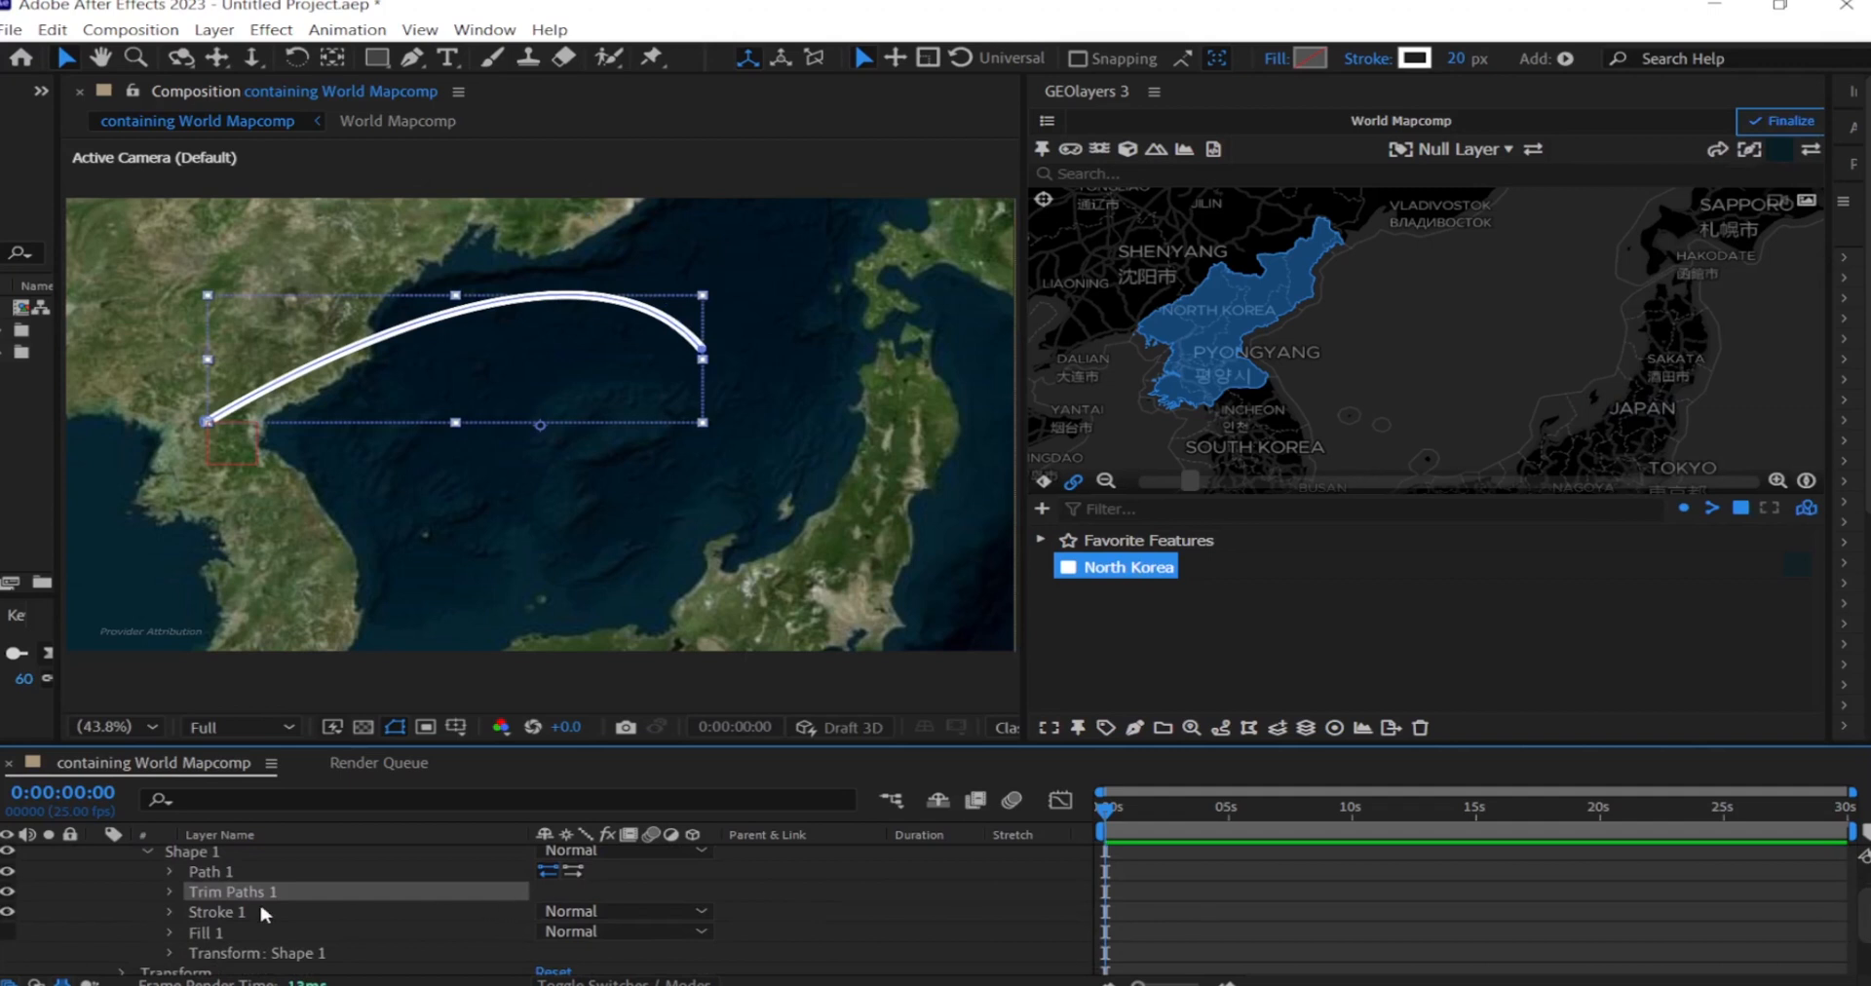
pyautogui.click(170, 892)
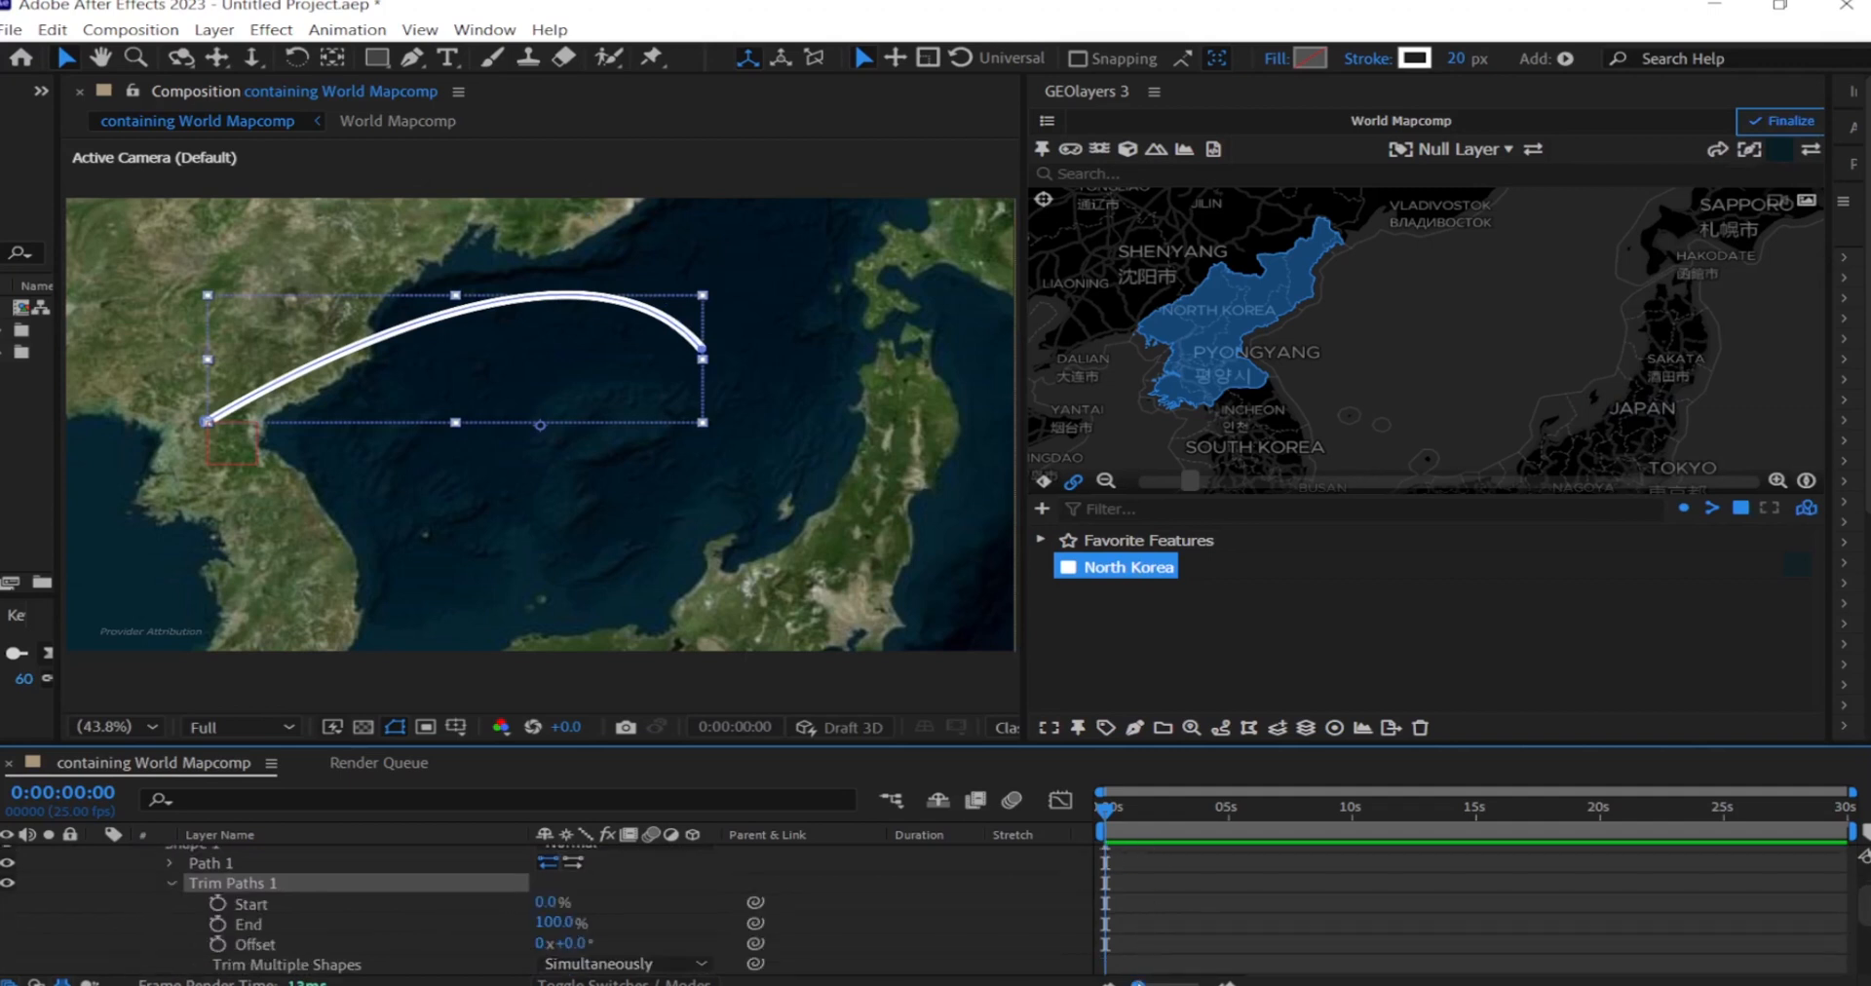
# - Keyframe the Trim Paths End from 0% at about 2 seconds to 100% at 6 seconds, with Easy Ease on both keyframes
pyautogui.press('=')
pyautogui.moveTo(1093, 814); pyautogui.dragTo(1318, 822)
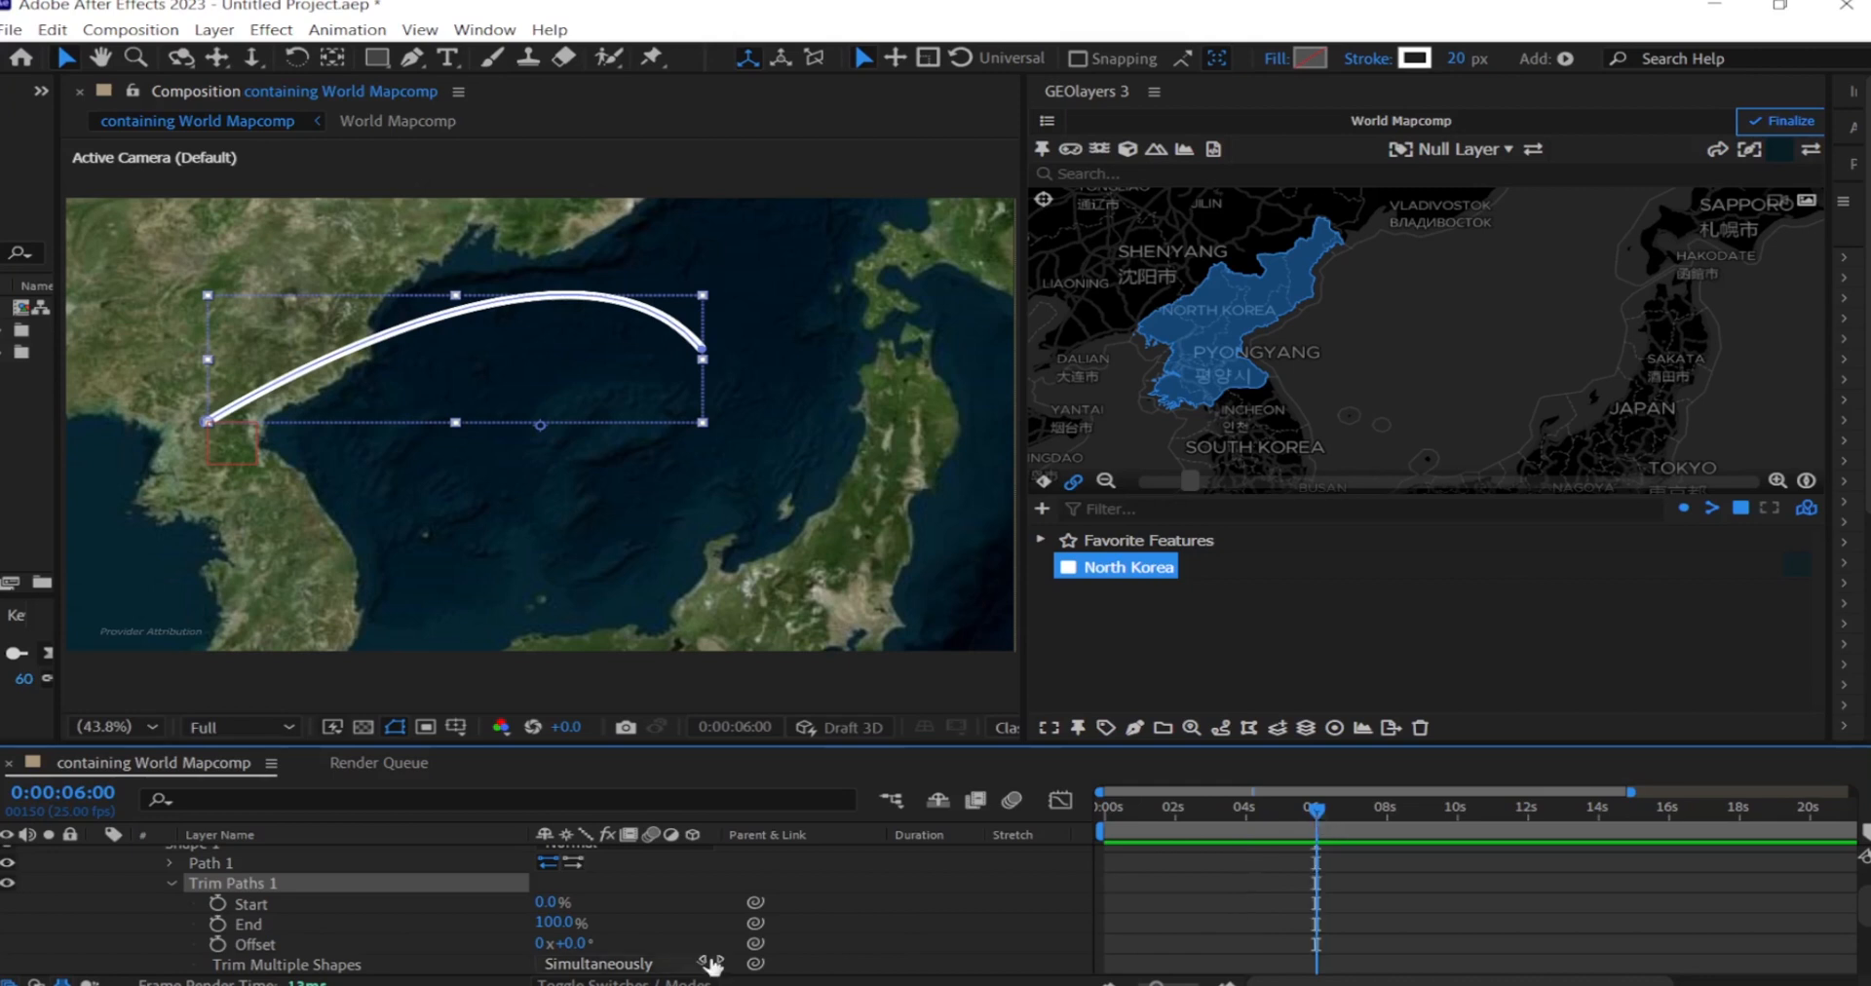
pyautogui.click(216, 925)
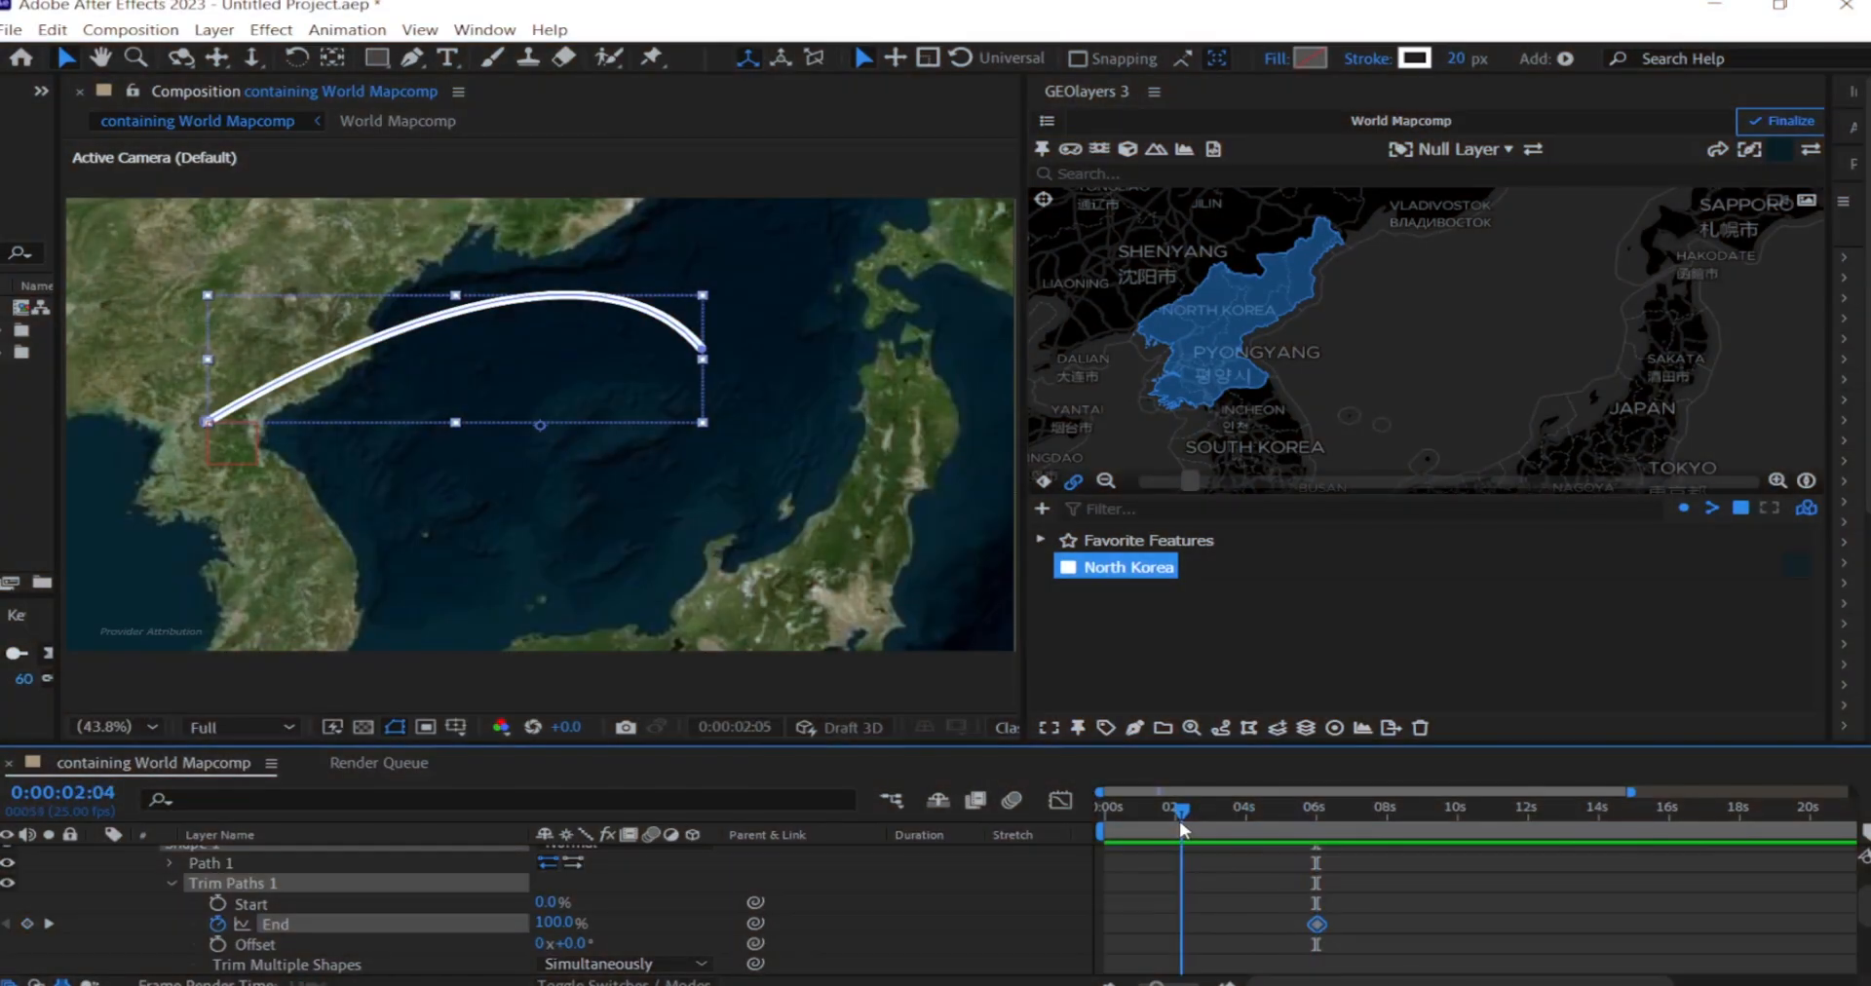
pyautogui.moveTo(1182, 827); pyautogui.dragTo(1176, 831)
pyautogui.moveTo(555, 924); pyautogui.dragTo(123, 953)
pyautogui.moveTo(1378, 912); pyautogui.dragTo(1125, 942)
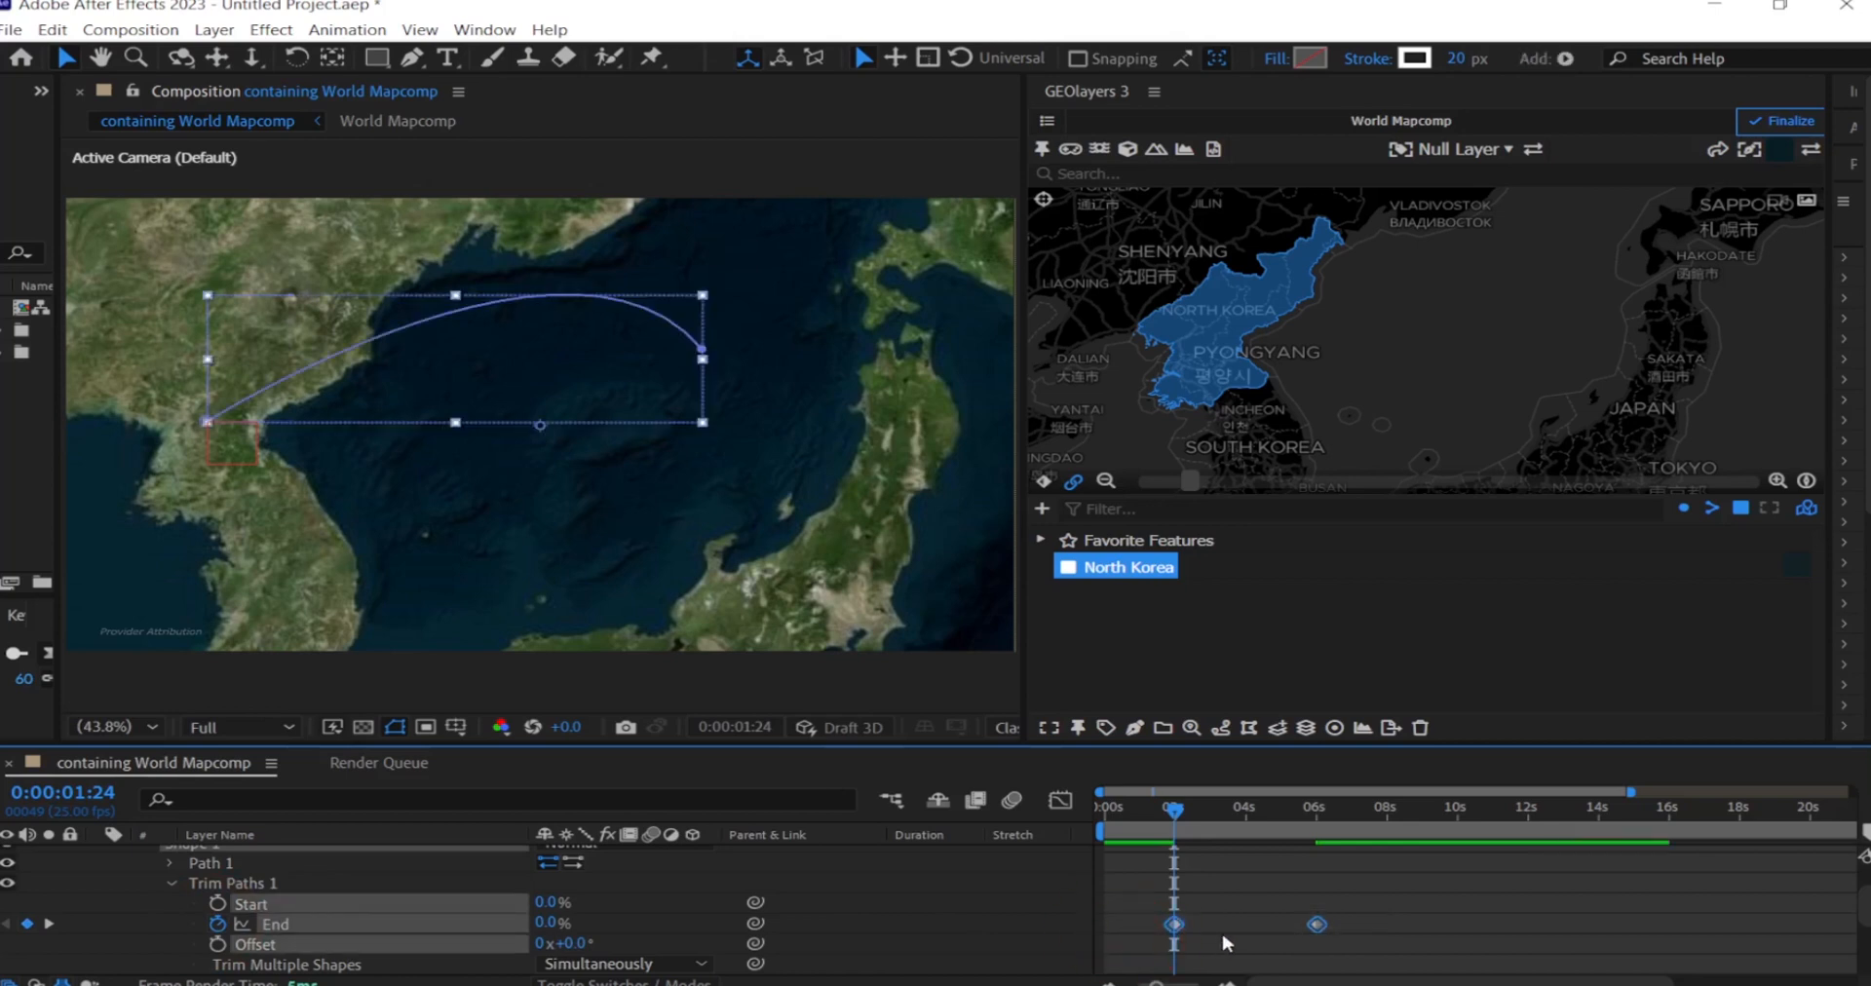
pyautogui.press('F9')
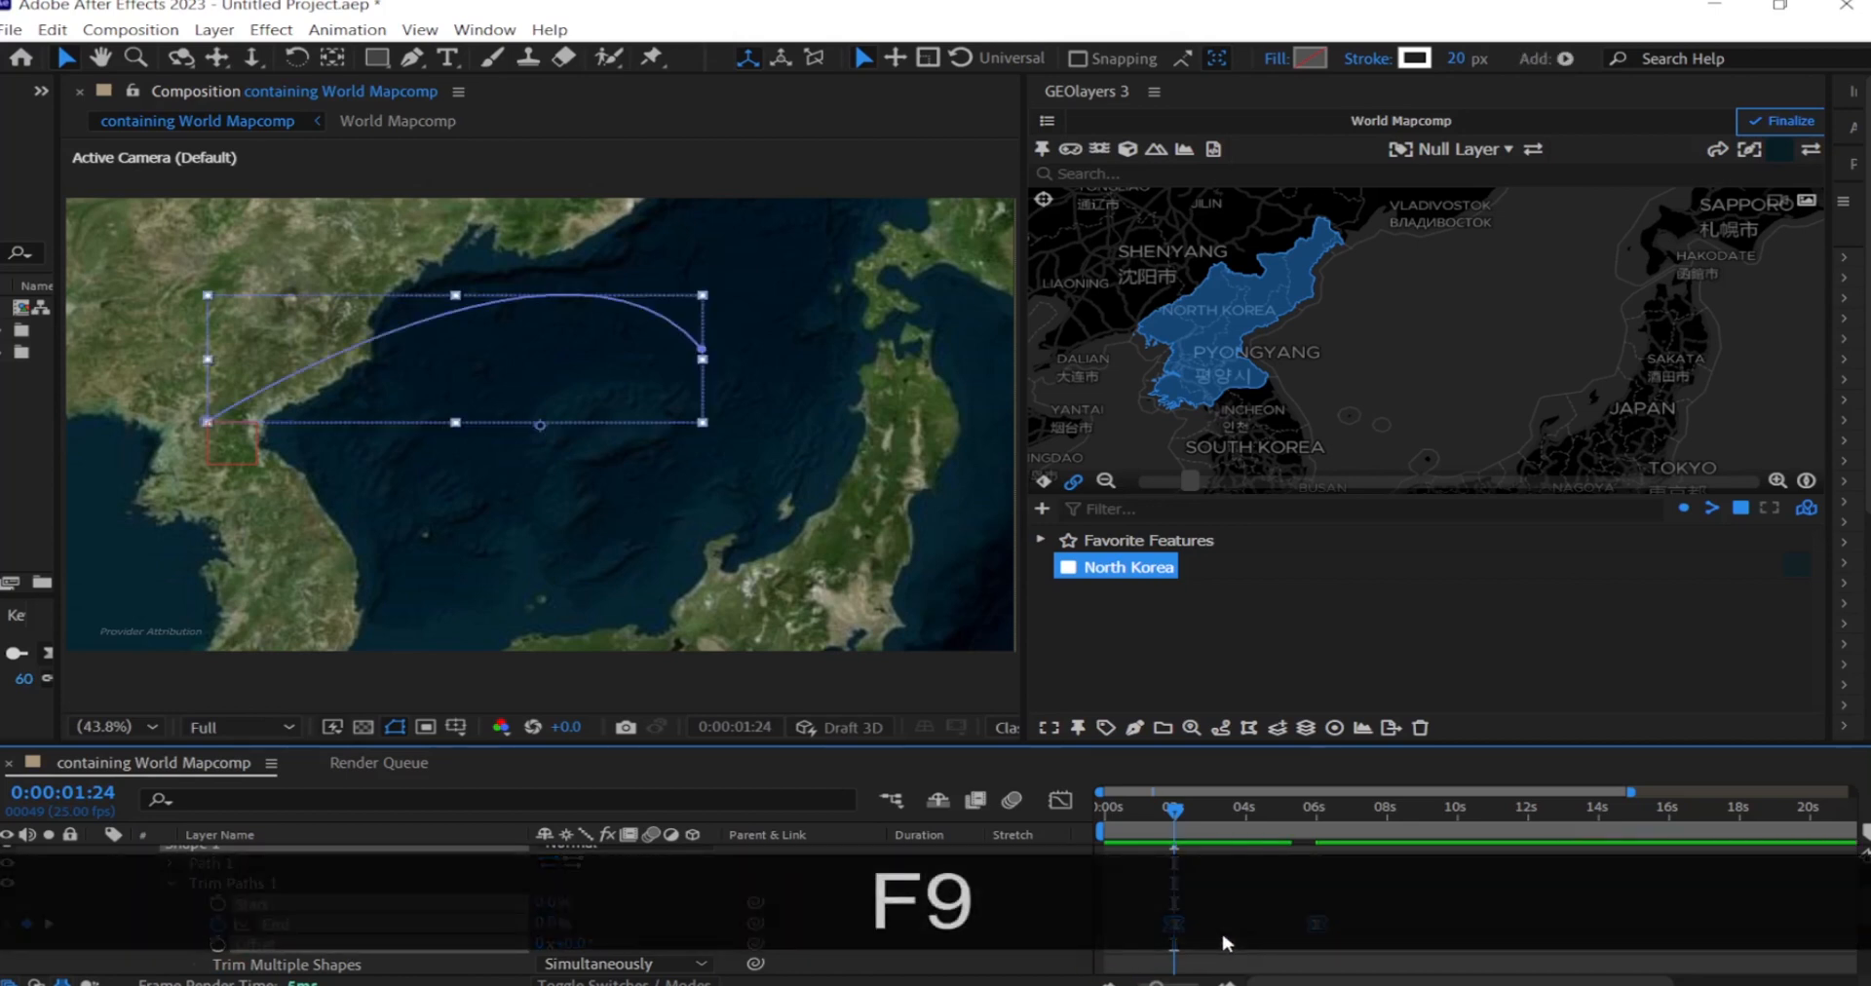
pyautogui.press('space')
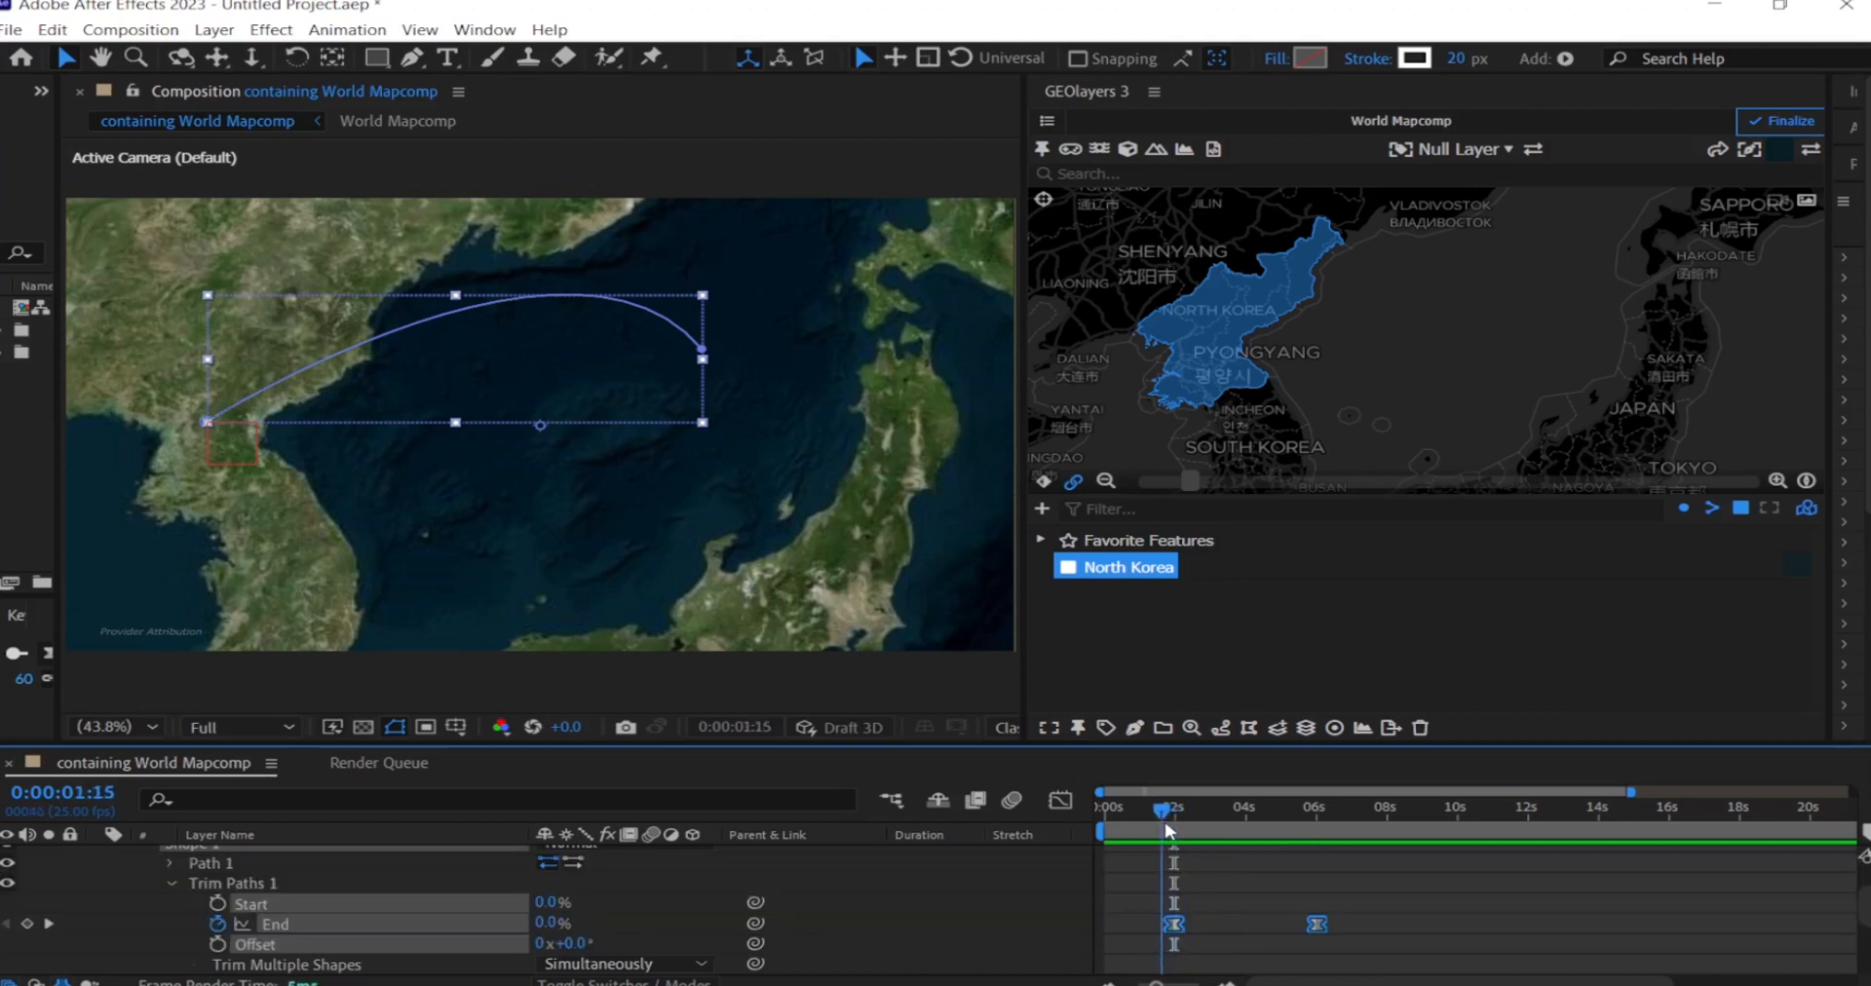
pyautogui.moveTo(1250, 835)
pyautogui.mouseDown()
pyautogui.moveTo(1322, 851)
pyautogui.moveTo(1225, 846)
pyautogui.mouseUp()
# - Collapse the curved shape layer and apply the Turbulent Displace effect to it
pyautogui.scroll(2, 120, 878)
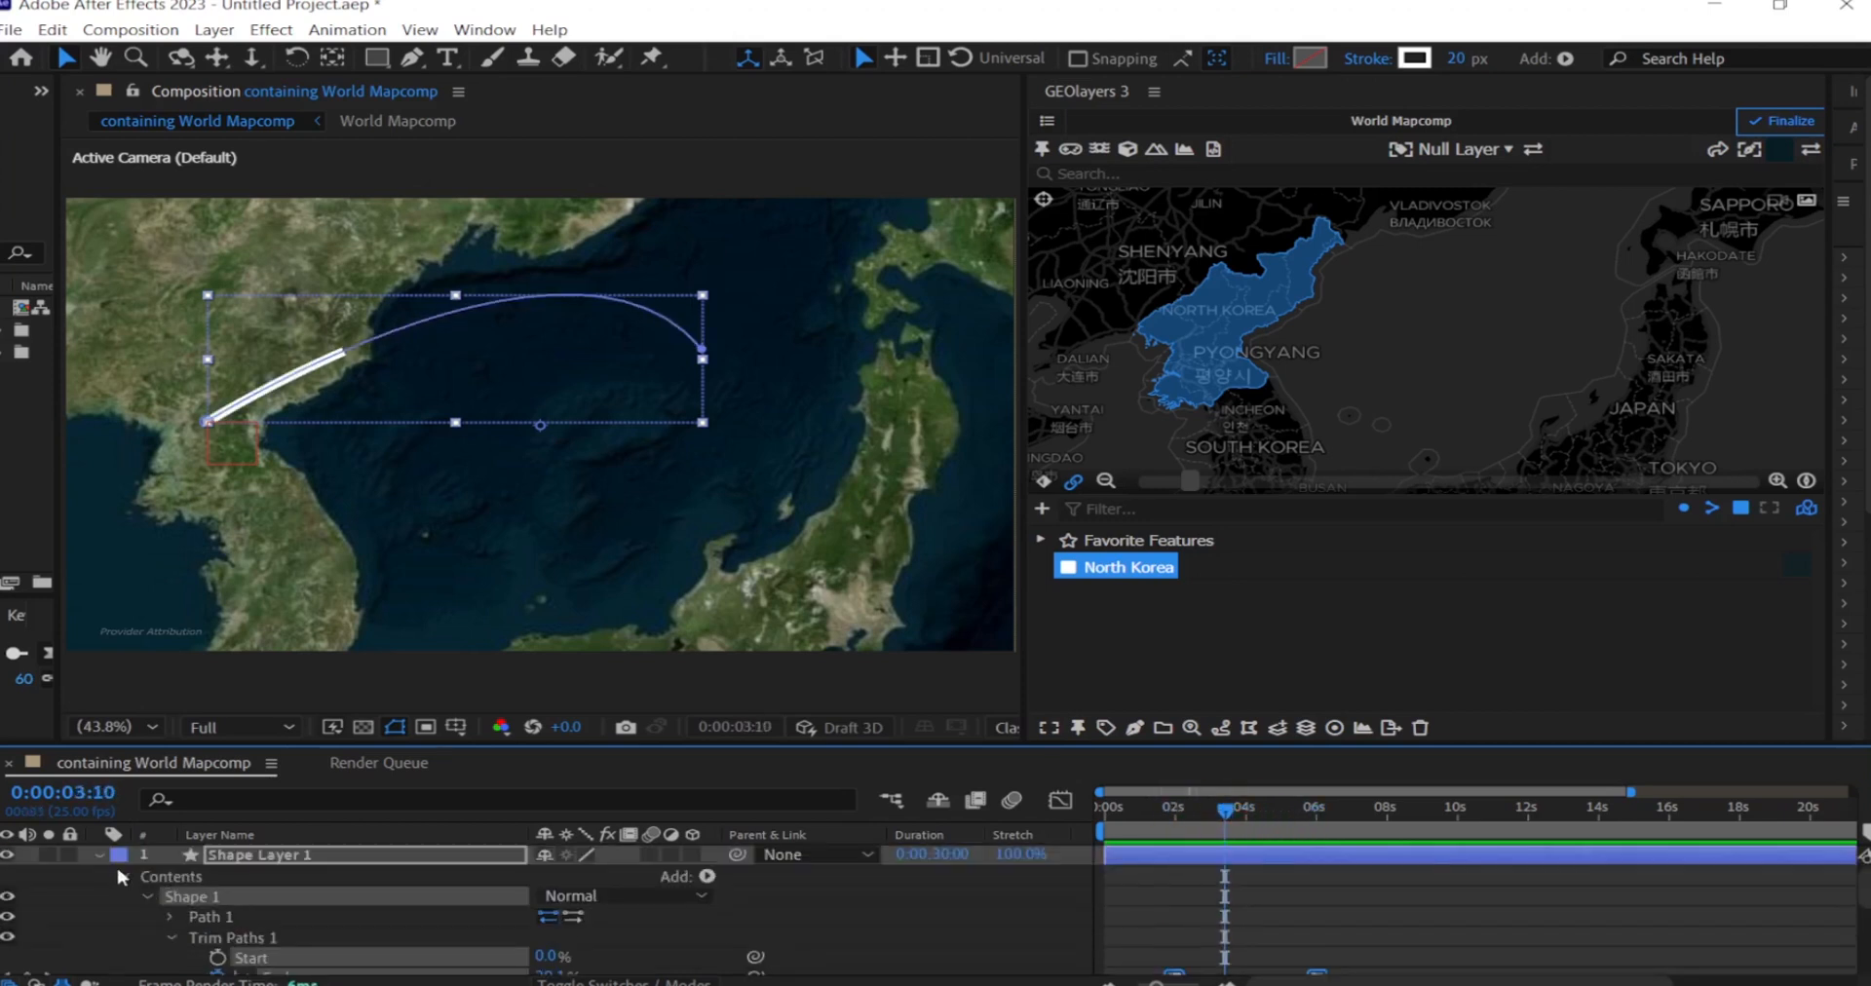
pyautogui.click(99, 855)
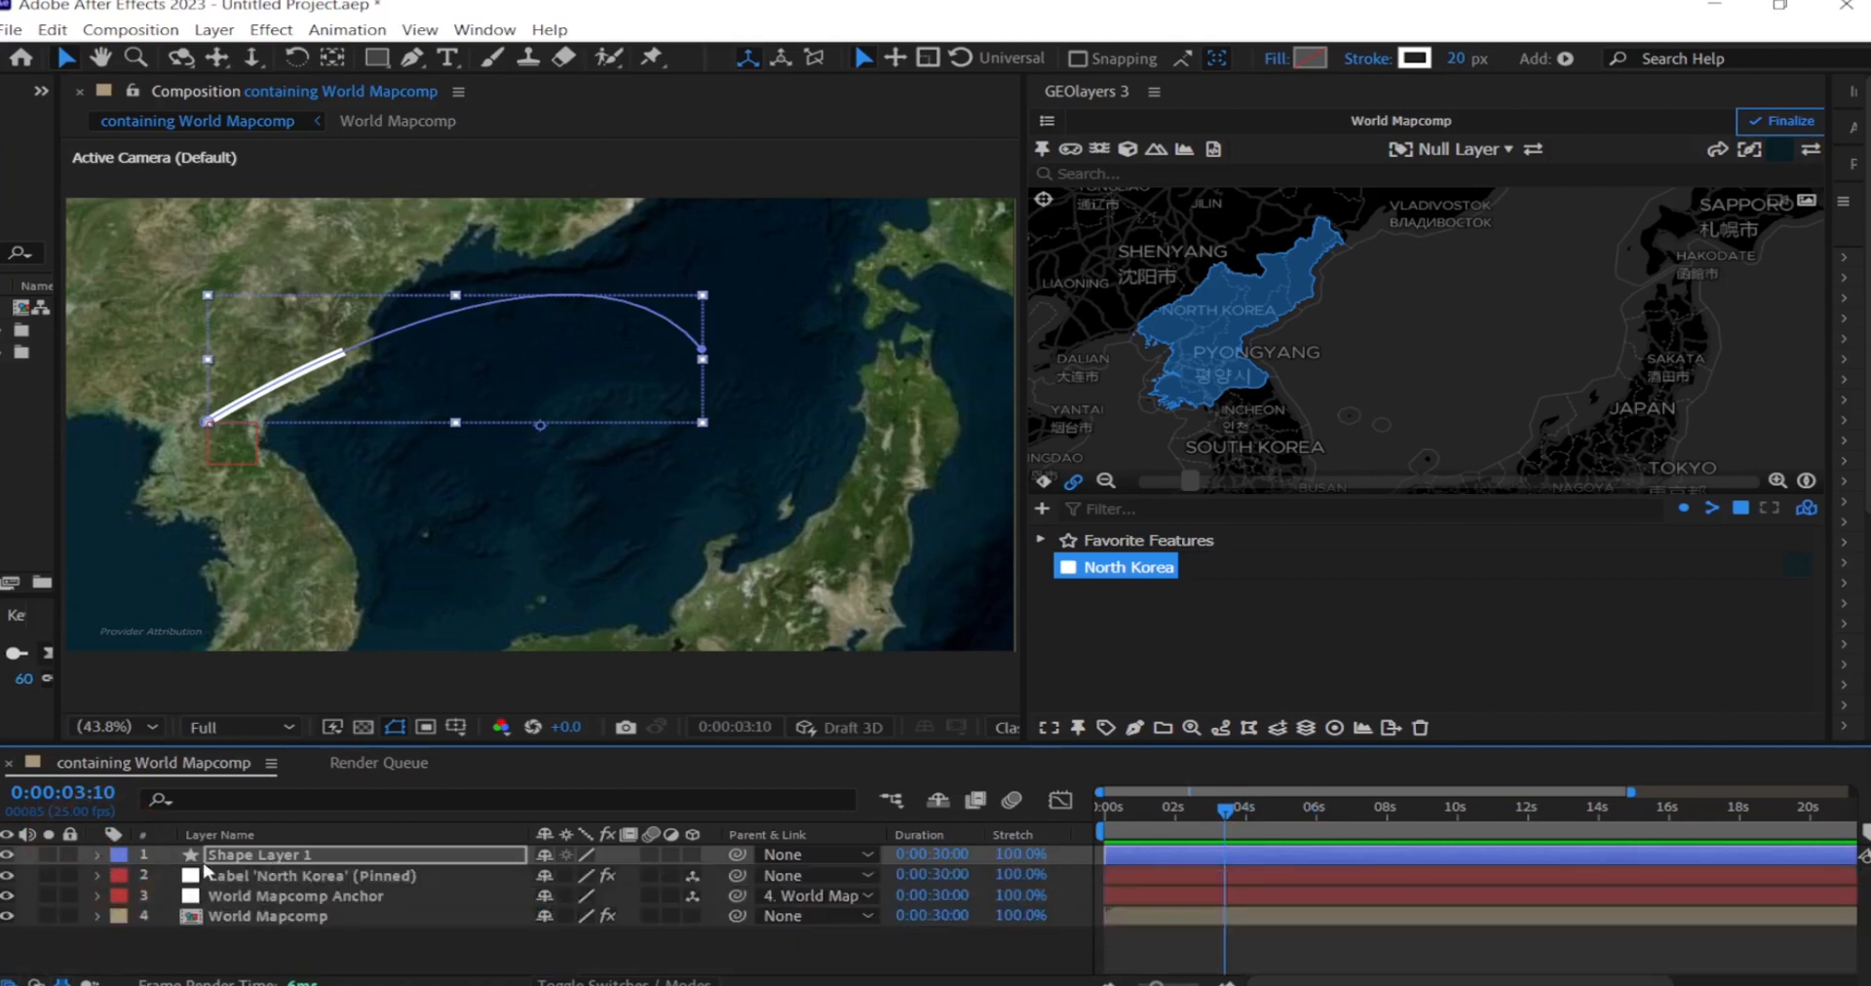
pyautogui.hotkey('ctrl', 'space')
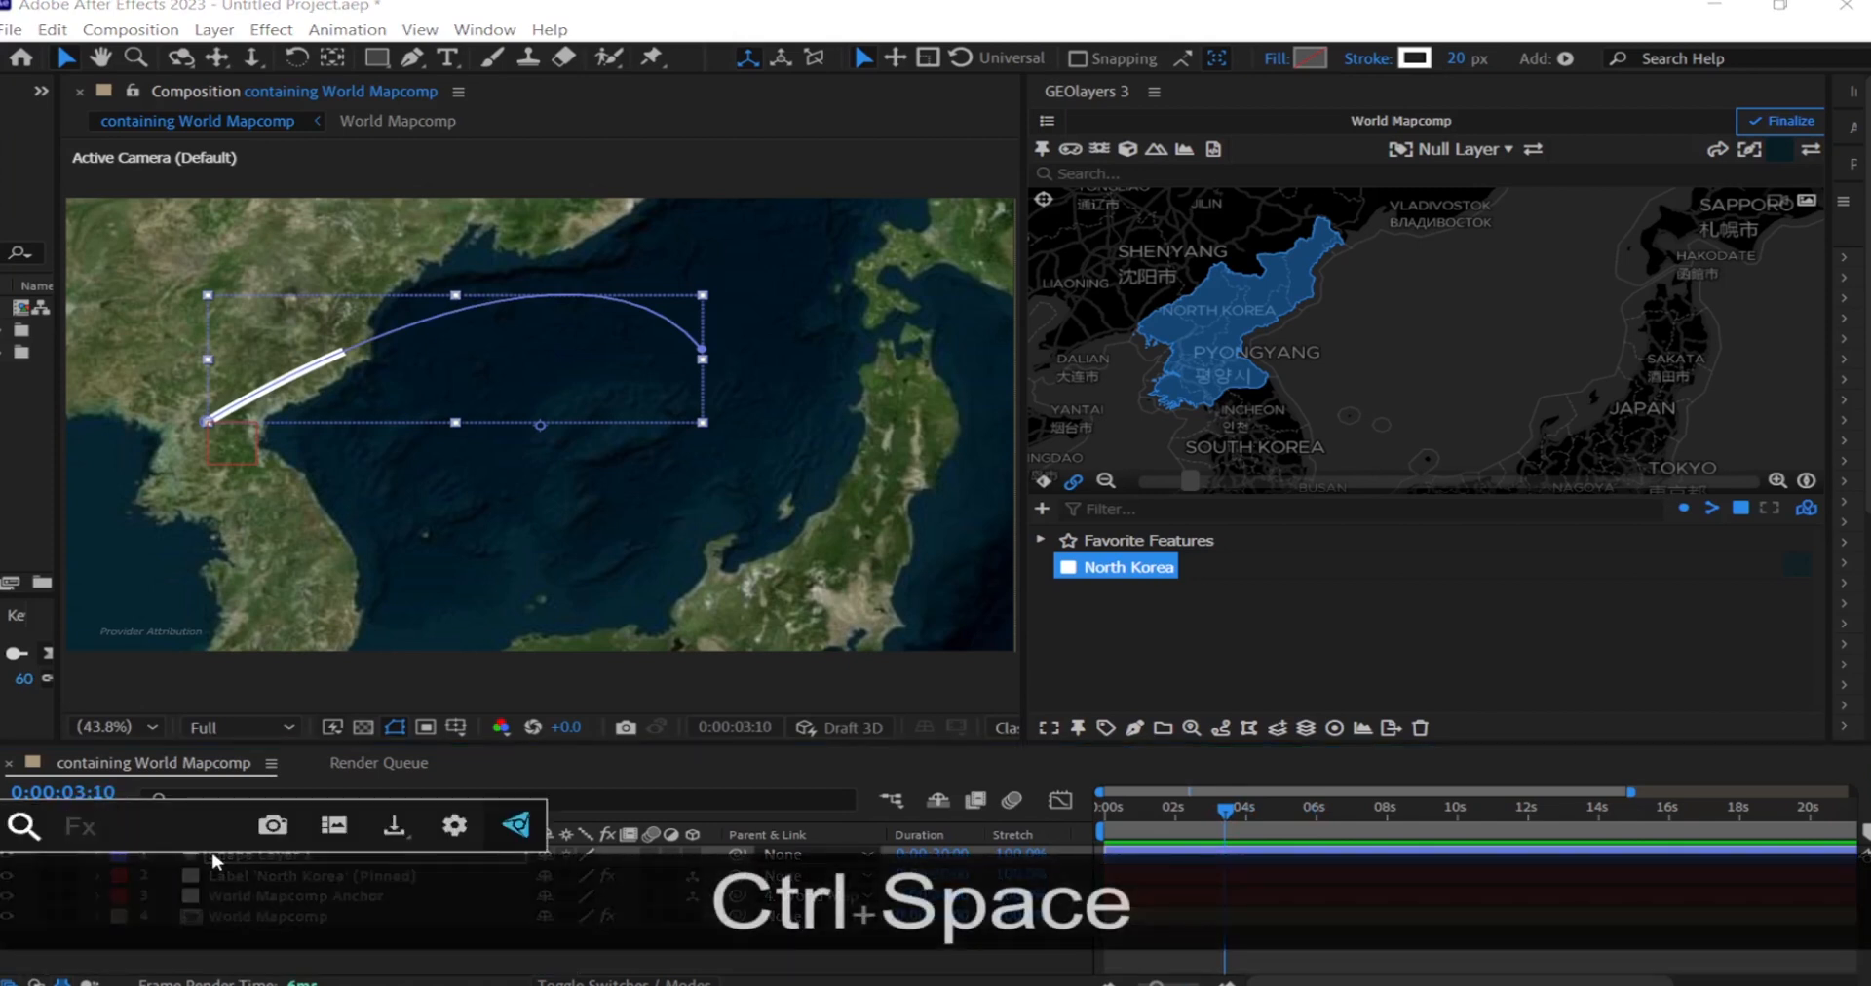
pyautogui.write('tur')
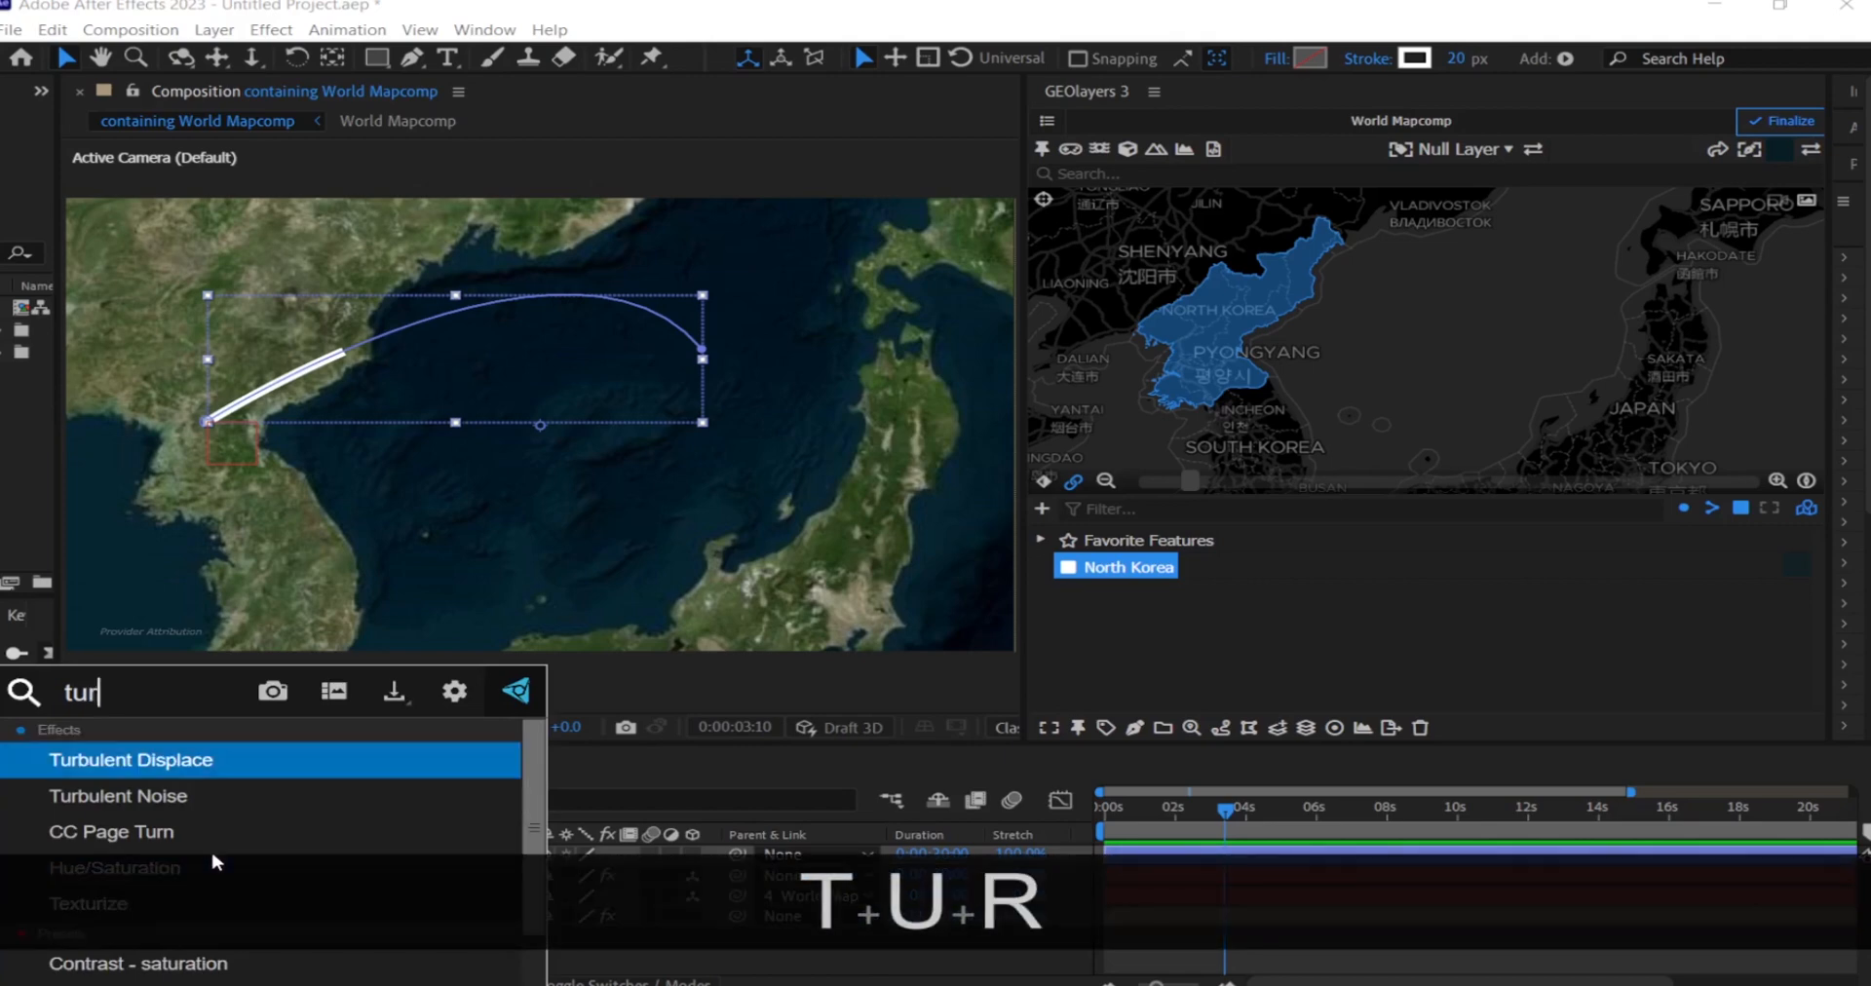
pyautogui.press('Return')
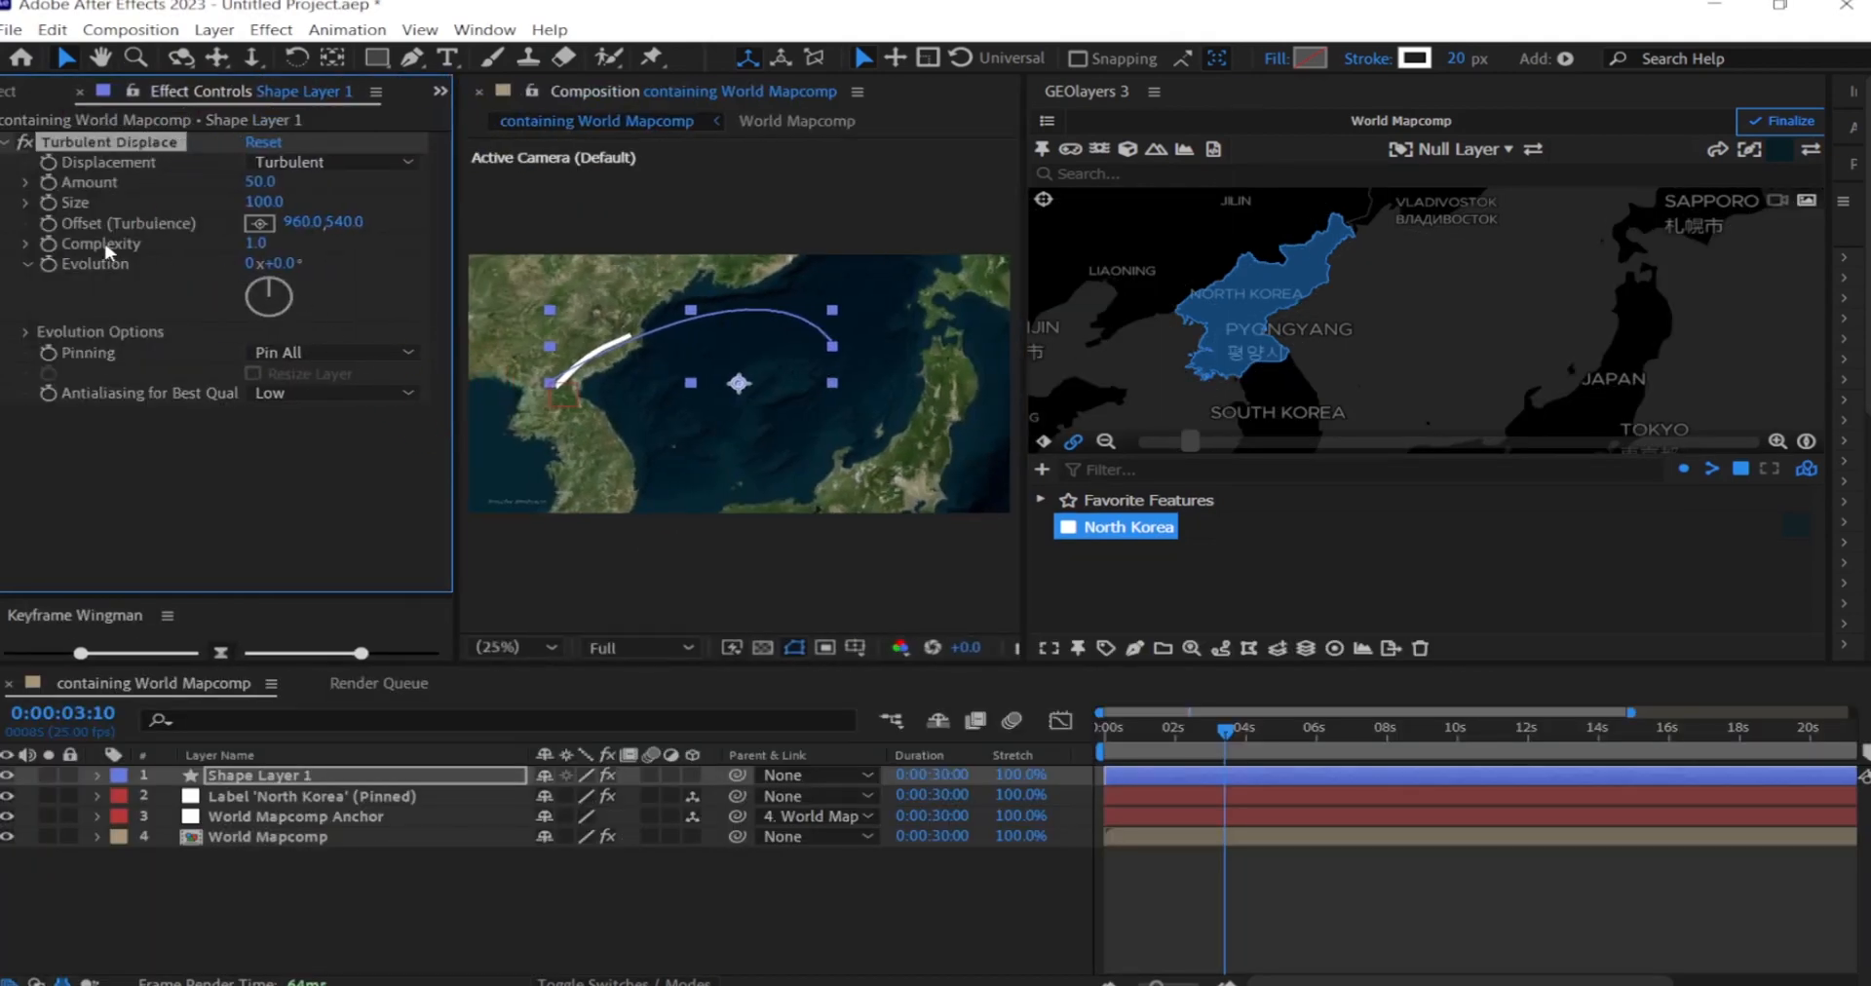
pyautogui.press('space')
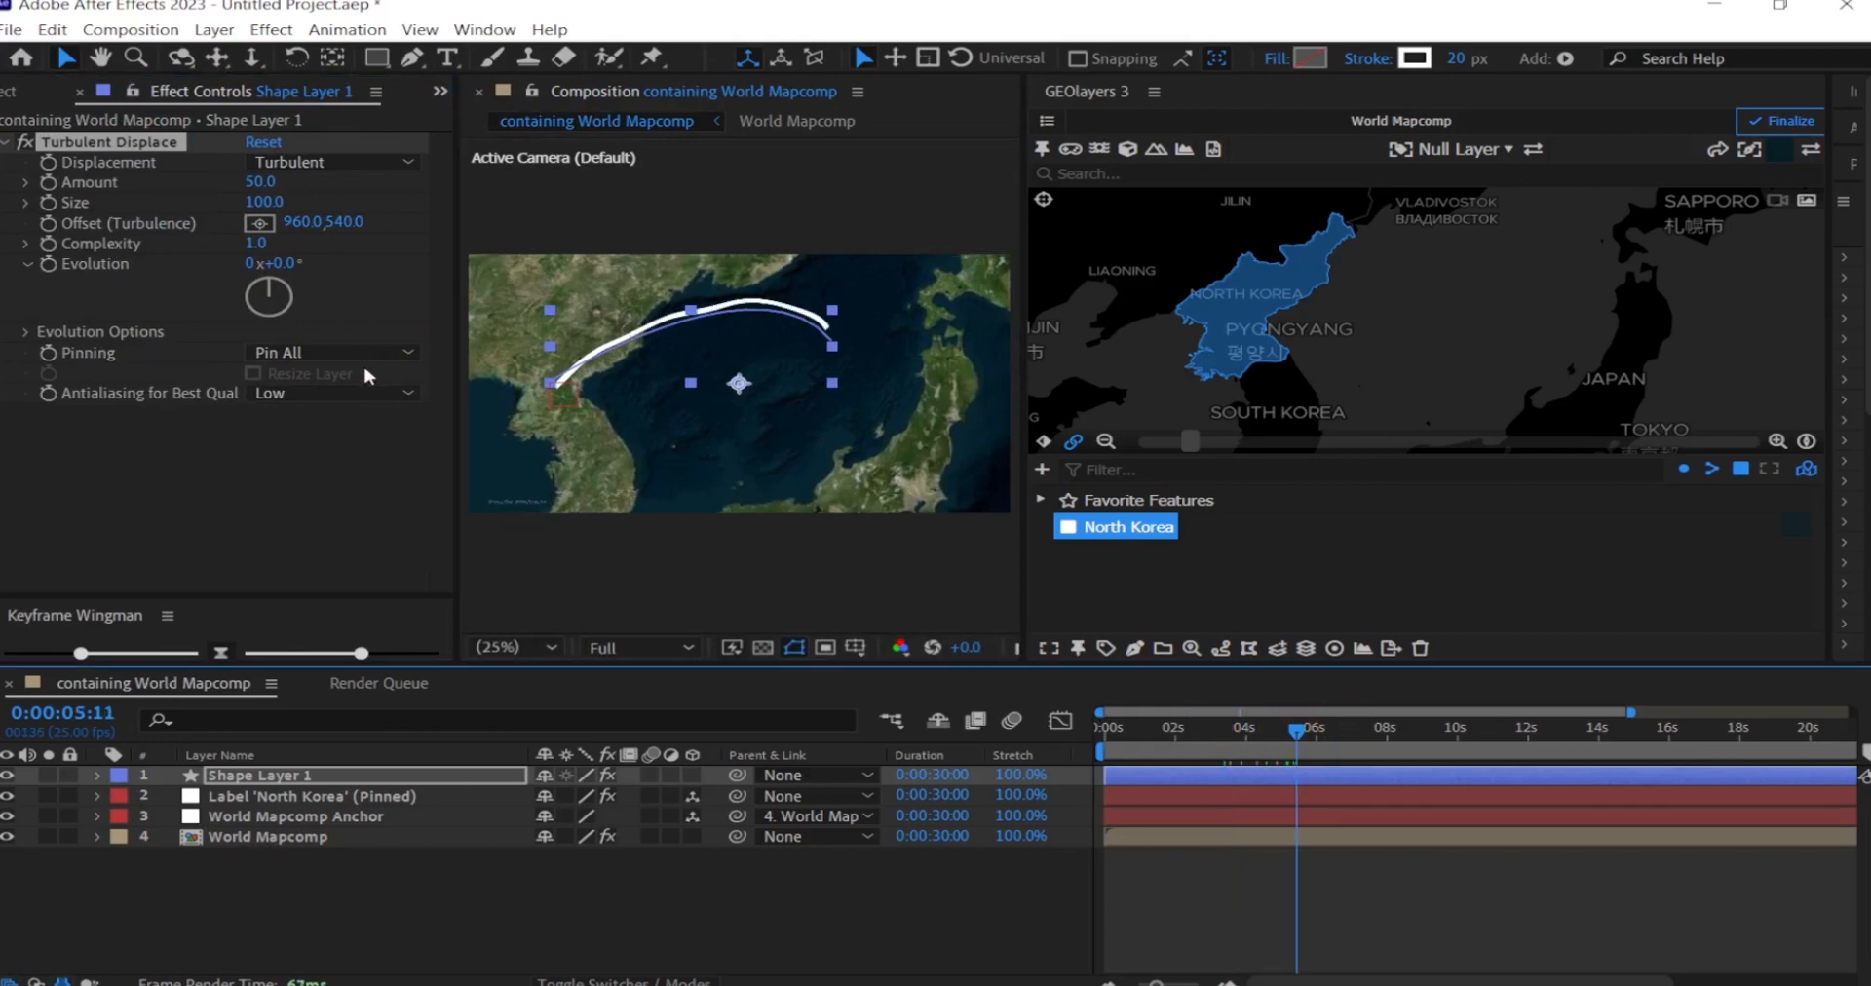
# - Set the Turbulent Displace complexity to 10 and its size to 10
pyautogui.click(256, 243)
pyautogui.write('10')
pyautogui.press('Return')
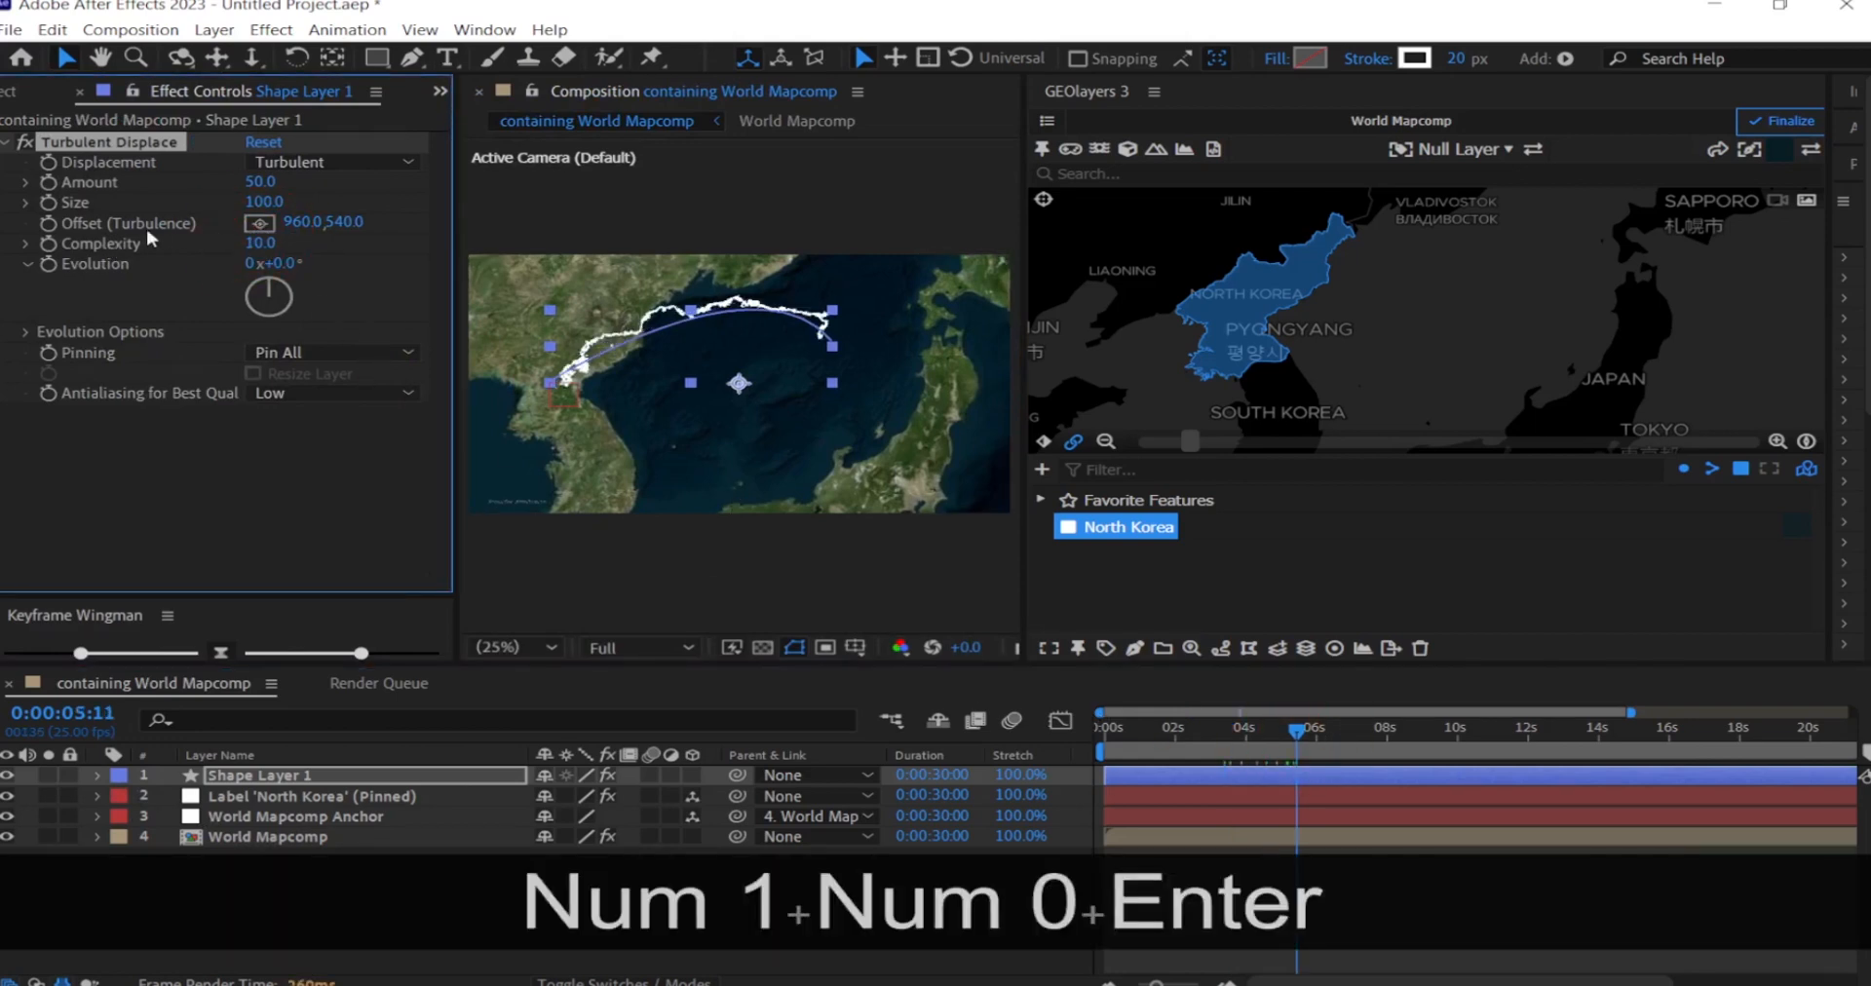
pyautogui.click(263, 202)
pyautogui.write('10')
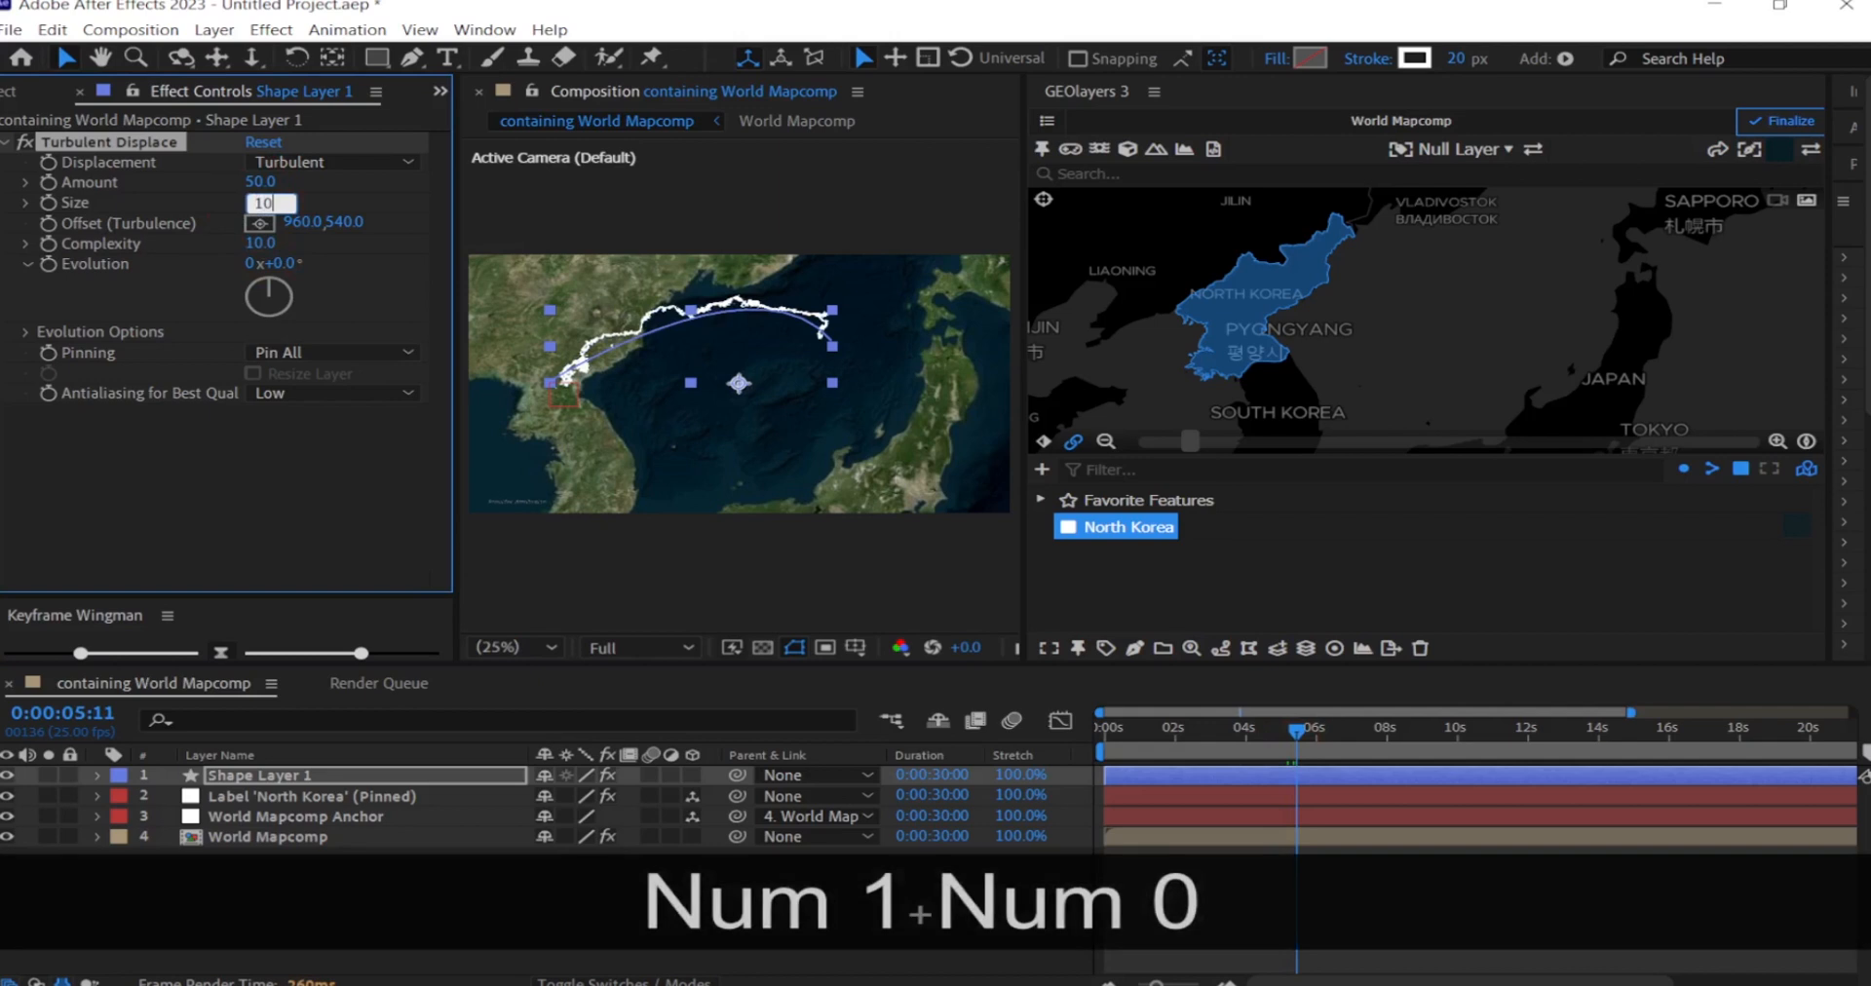
pyautogui.press('Return')
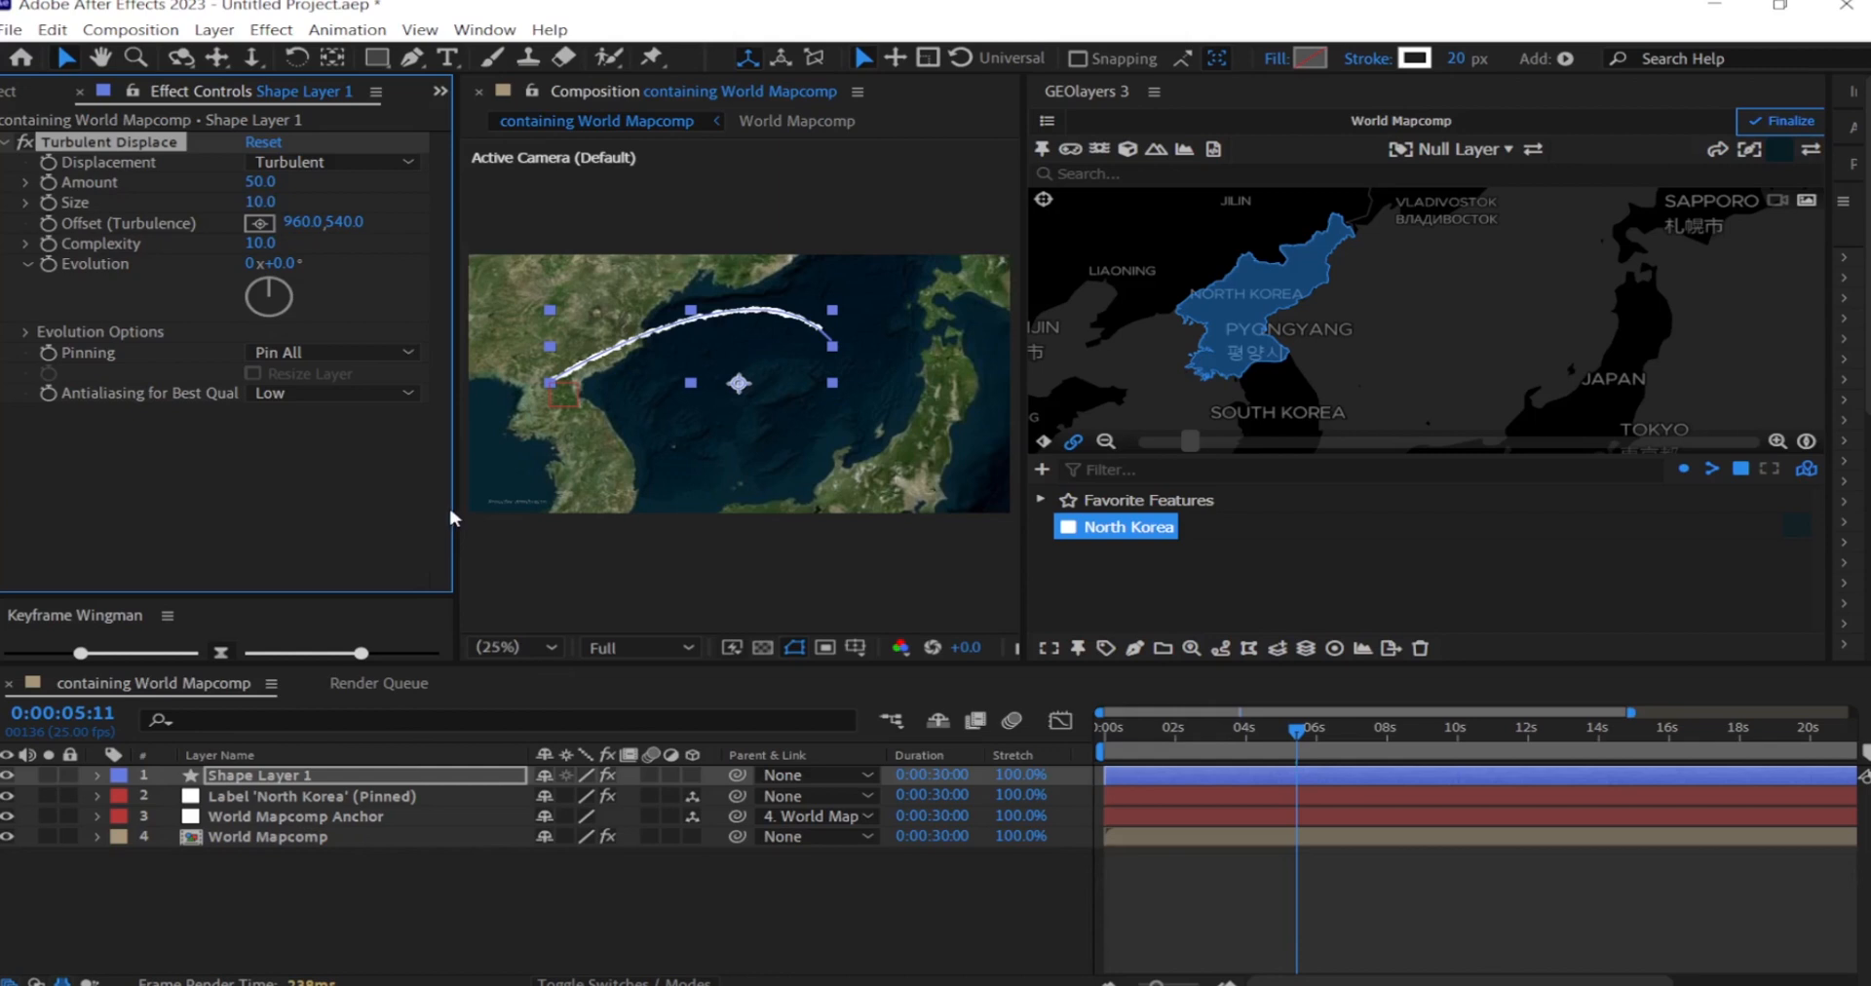
pyautogui.press('space')
# - Taper the curved path's stroke by setting the taper Start Length to 100%
pyautogui.moveTo(455, 515); pyautogui.dragTo(210, 517)
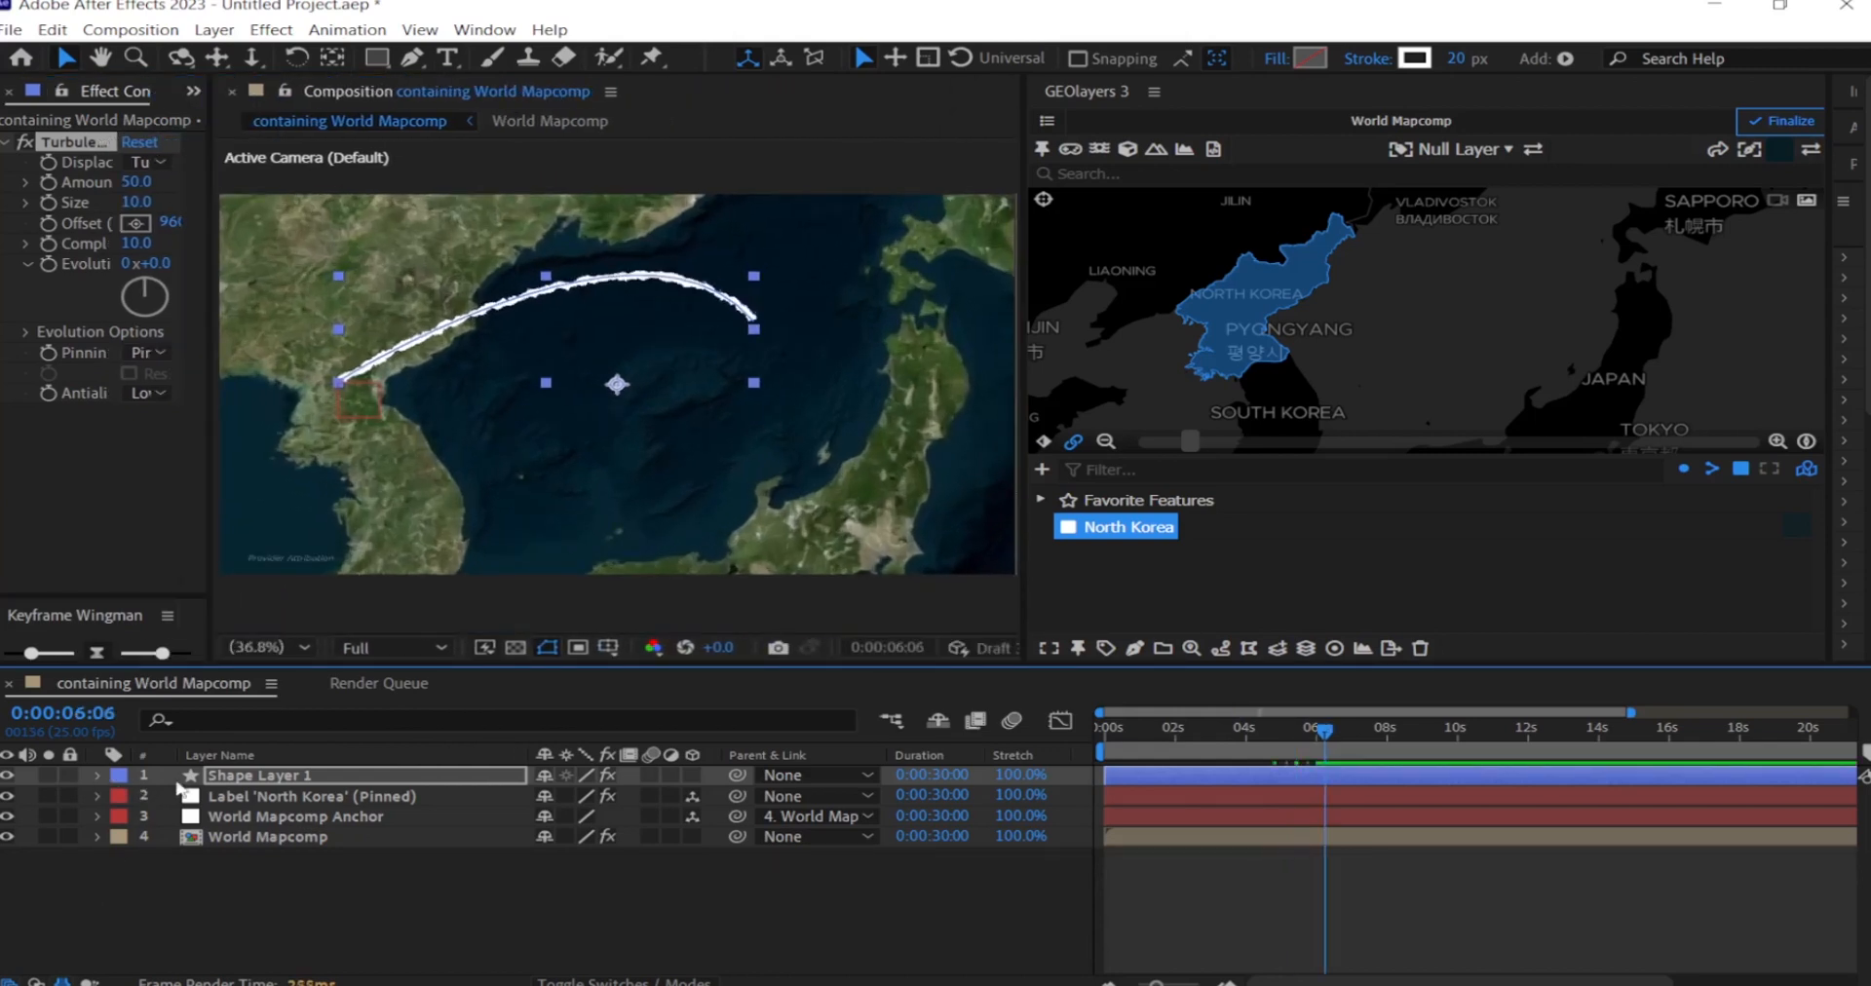
pyautogui.click(98, 777)
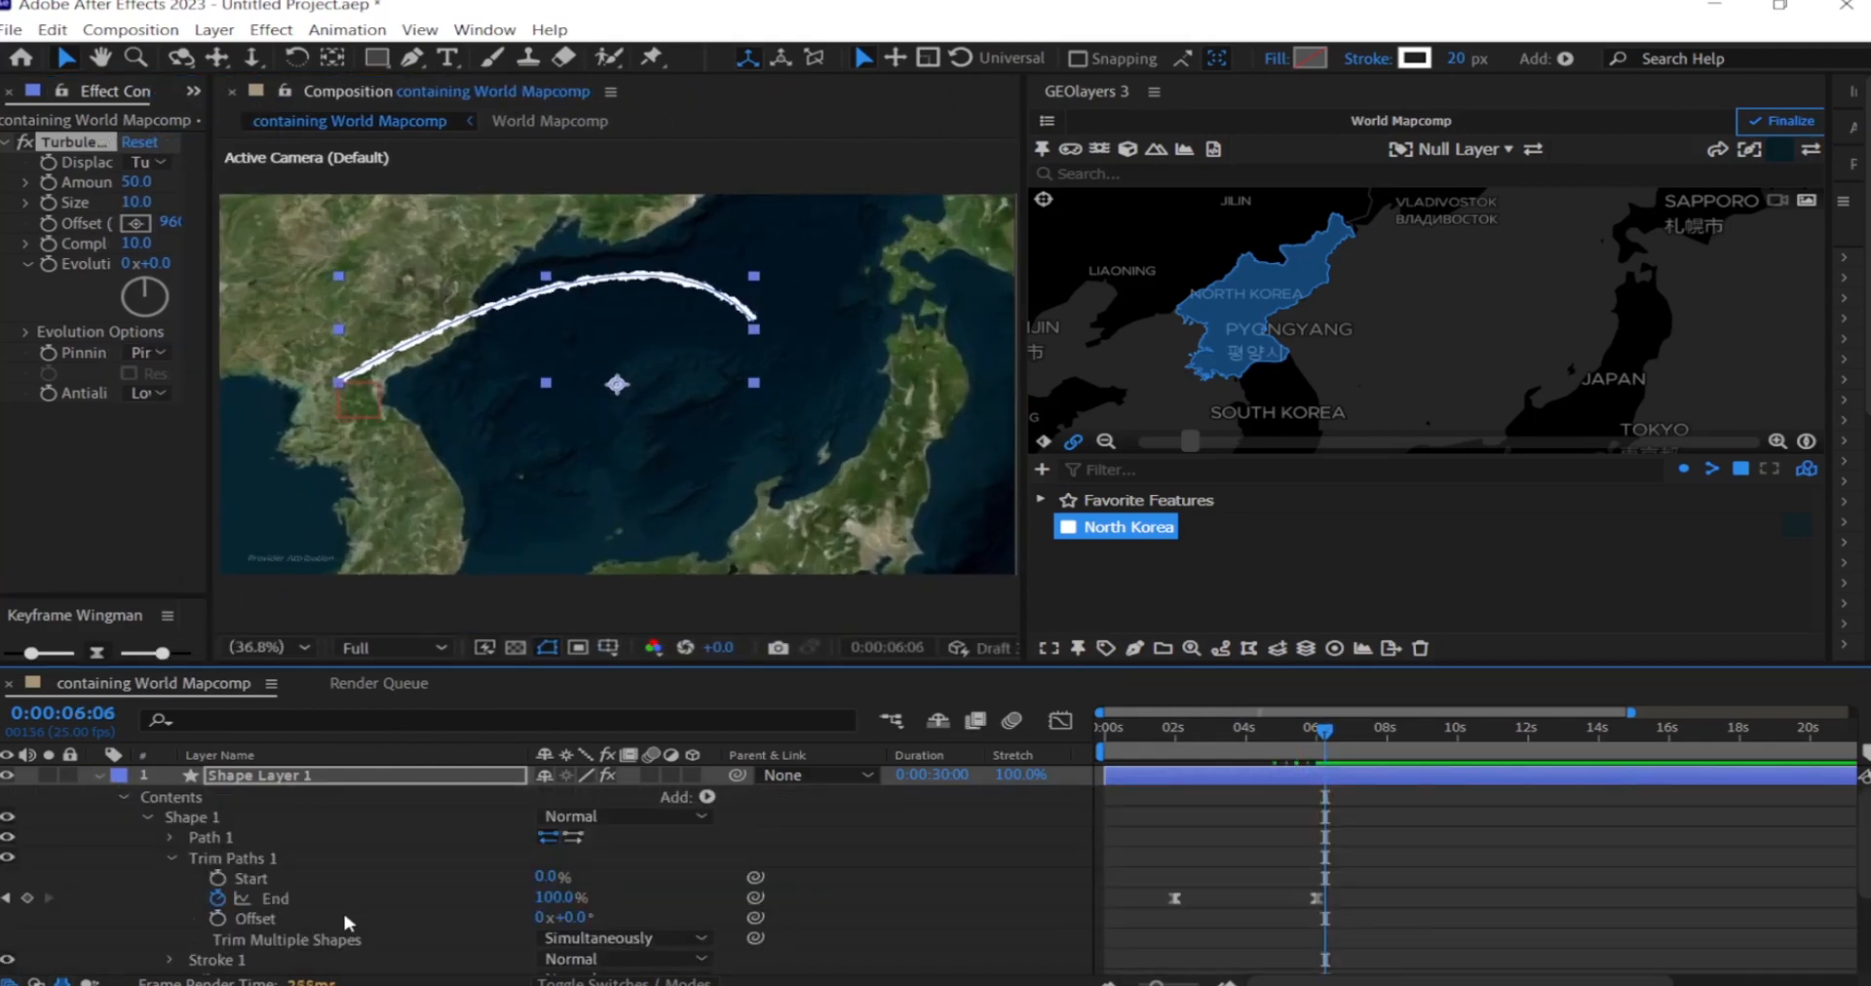
pyautogui.scroll(-3, 374, 893)
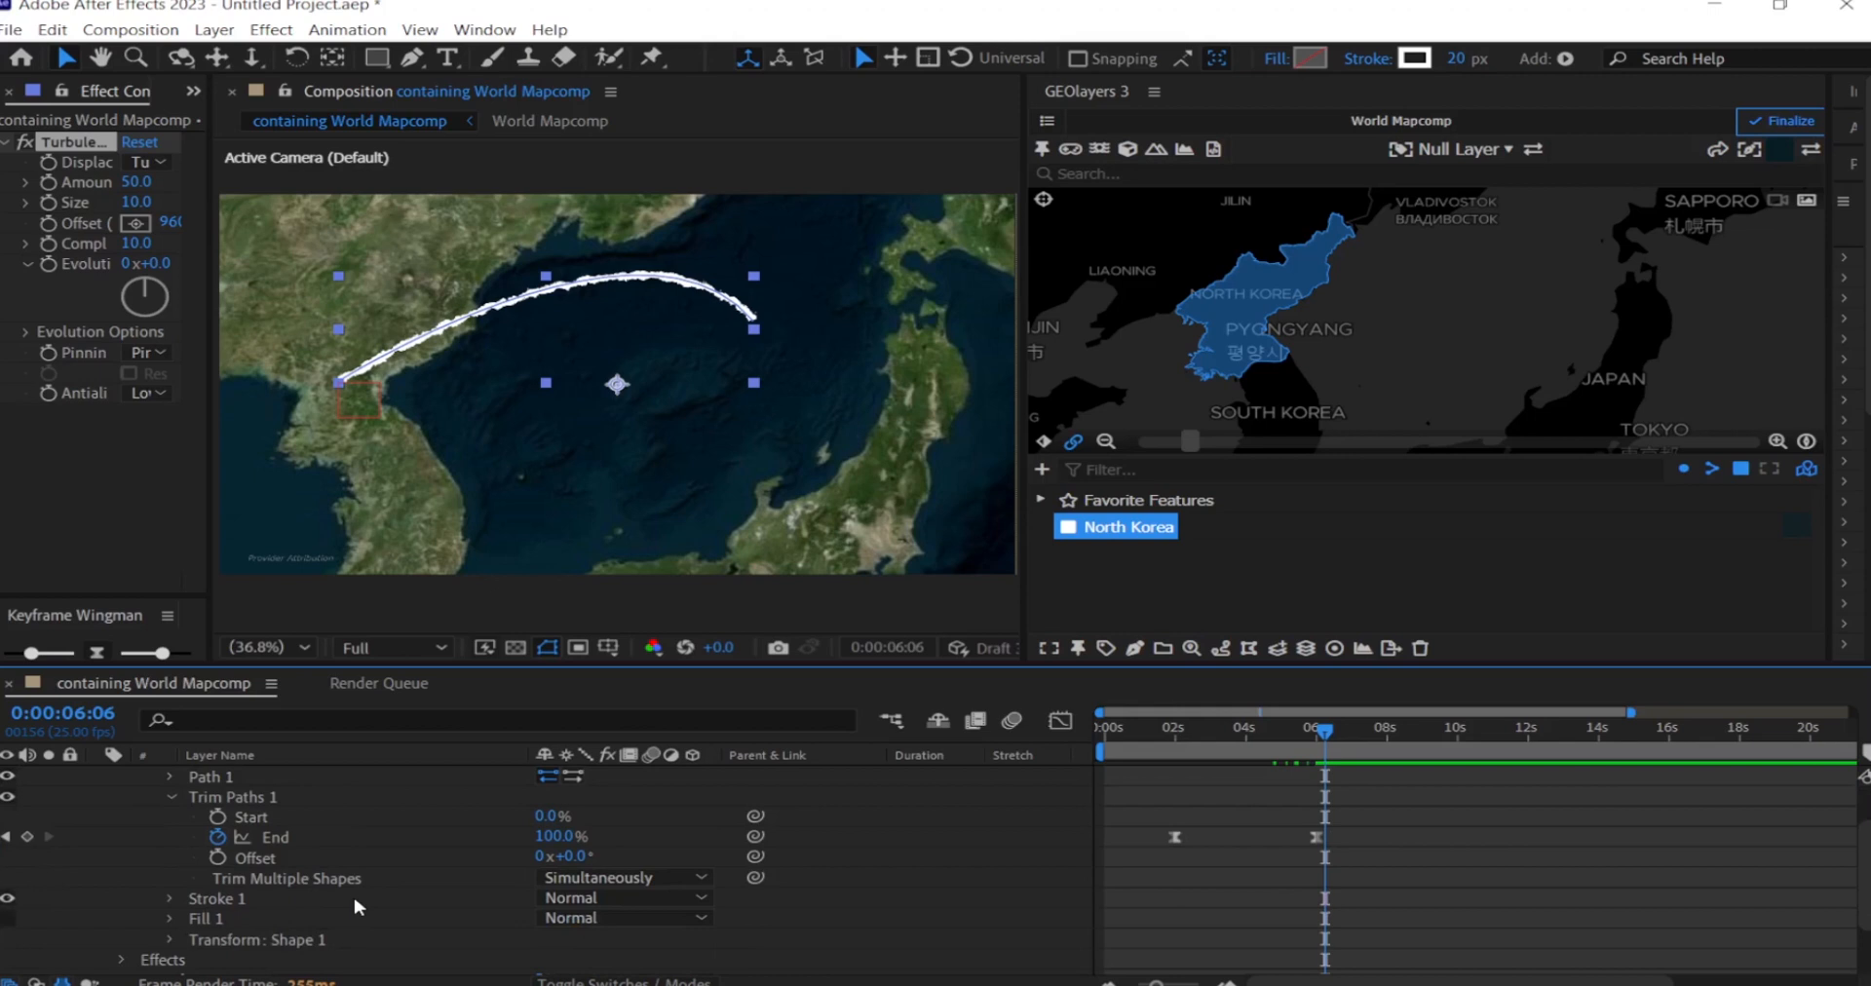
pyautogui.click(169, 898)
pyautogui.scroll(-5, 400, 866)
pyautogui.click(195, 838)
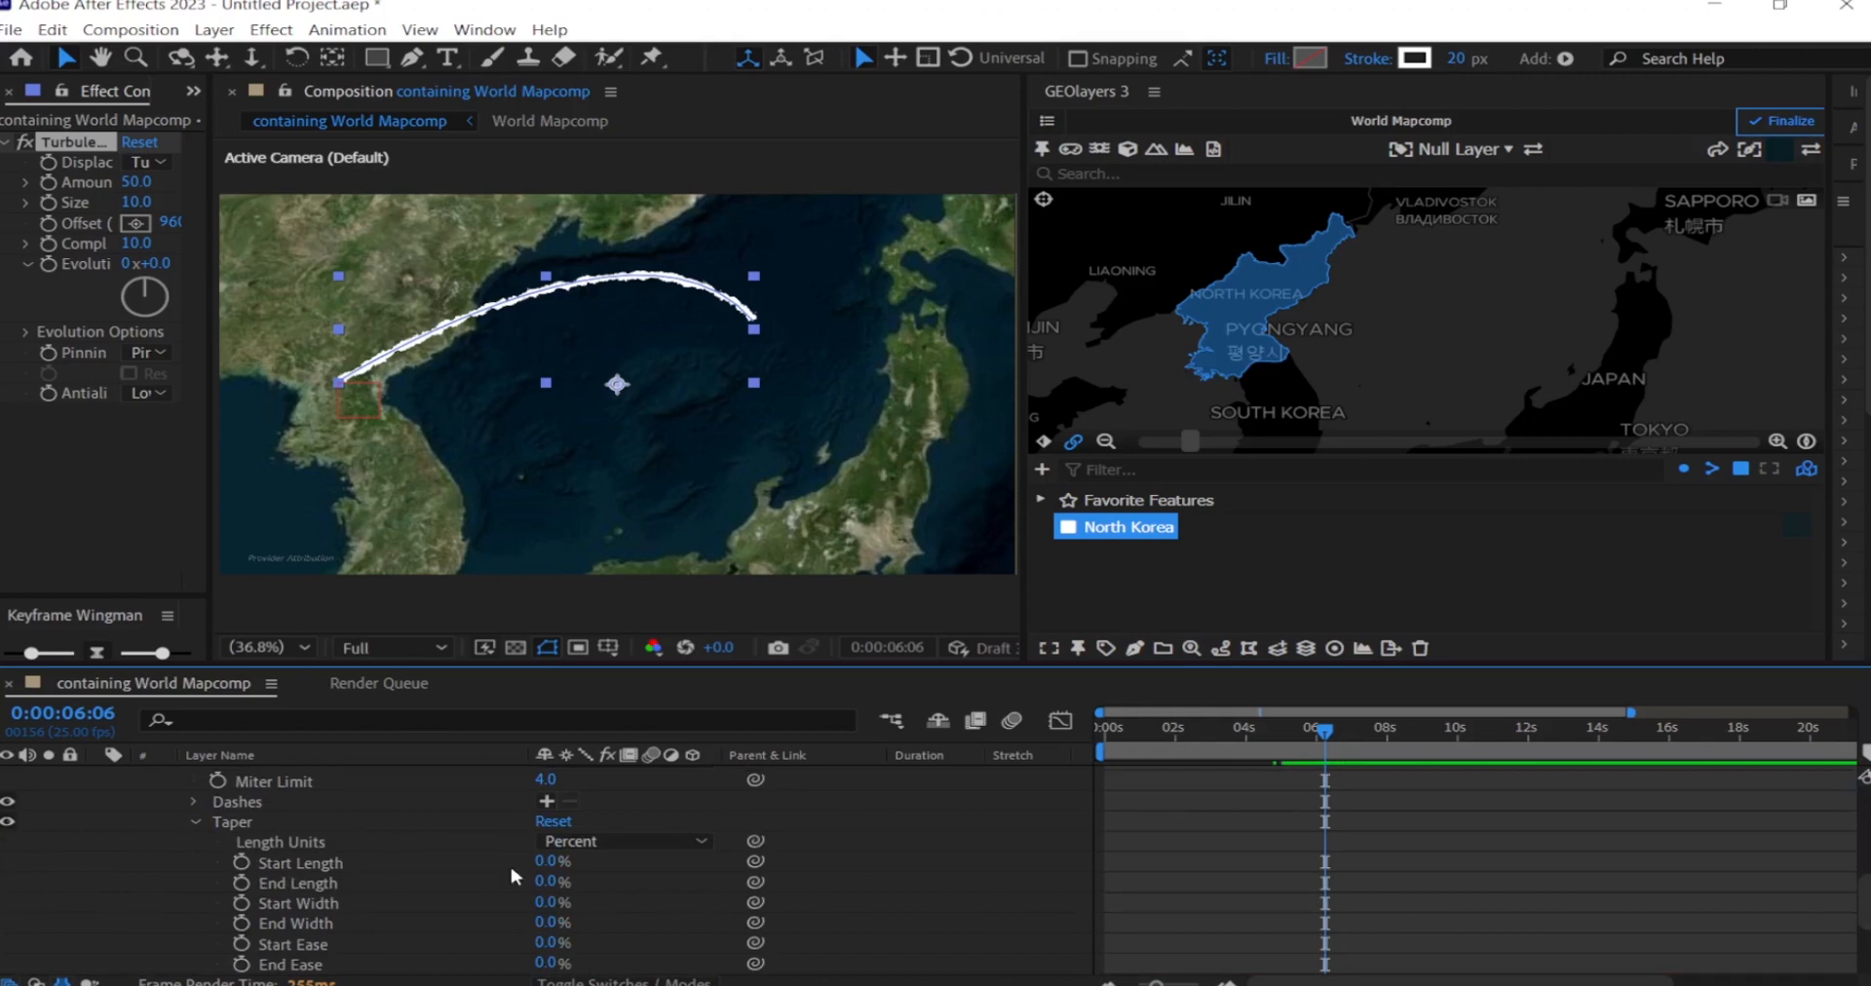
pyautogui.moveTo(548, 861); pyautogui.dragTo(902, 914)
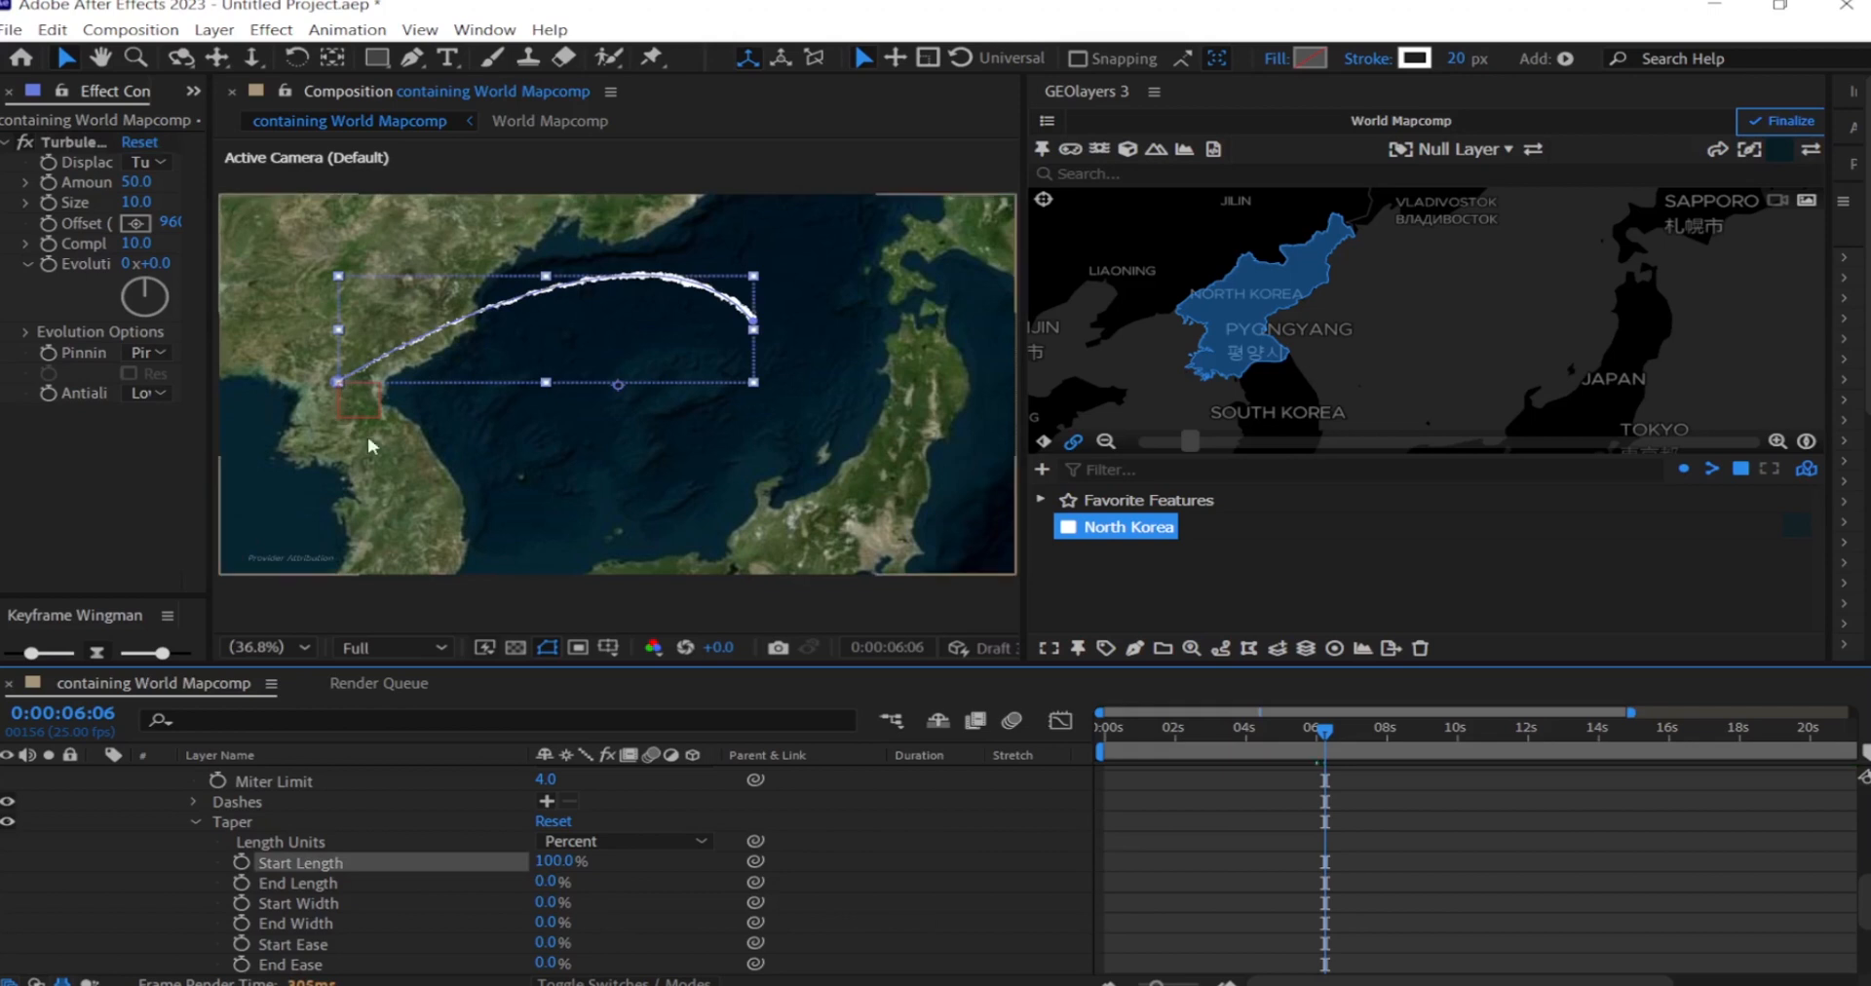
# - Collapse the curved shape layer and apply the Drop Shadow effect to it
pyautogui.click(331, 410)
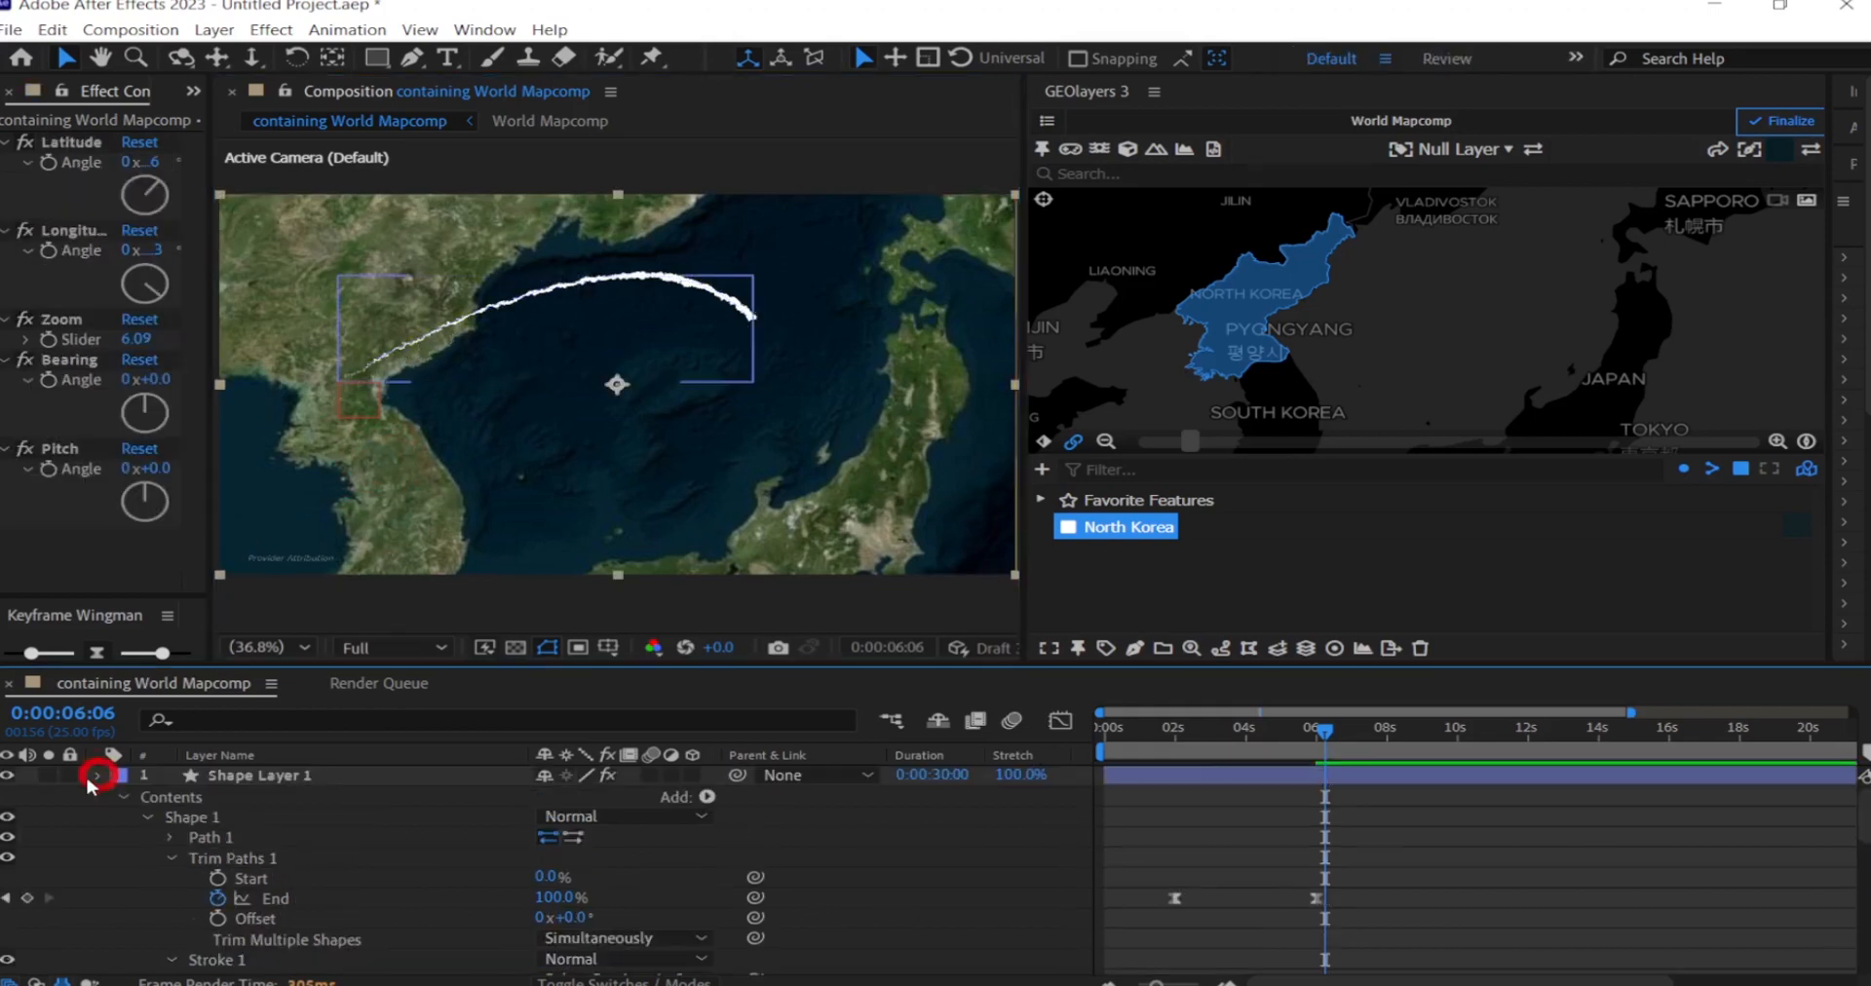
pyautogui.click(98, 776)
pyautogui.click(309, 776)
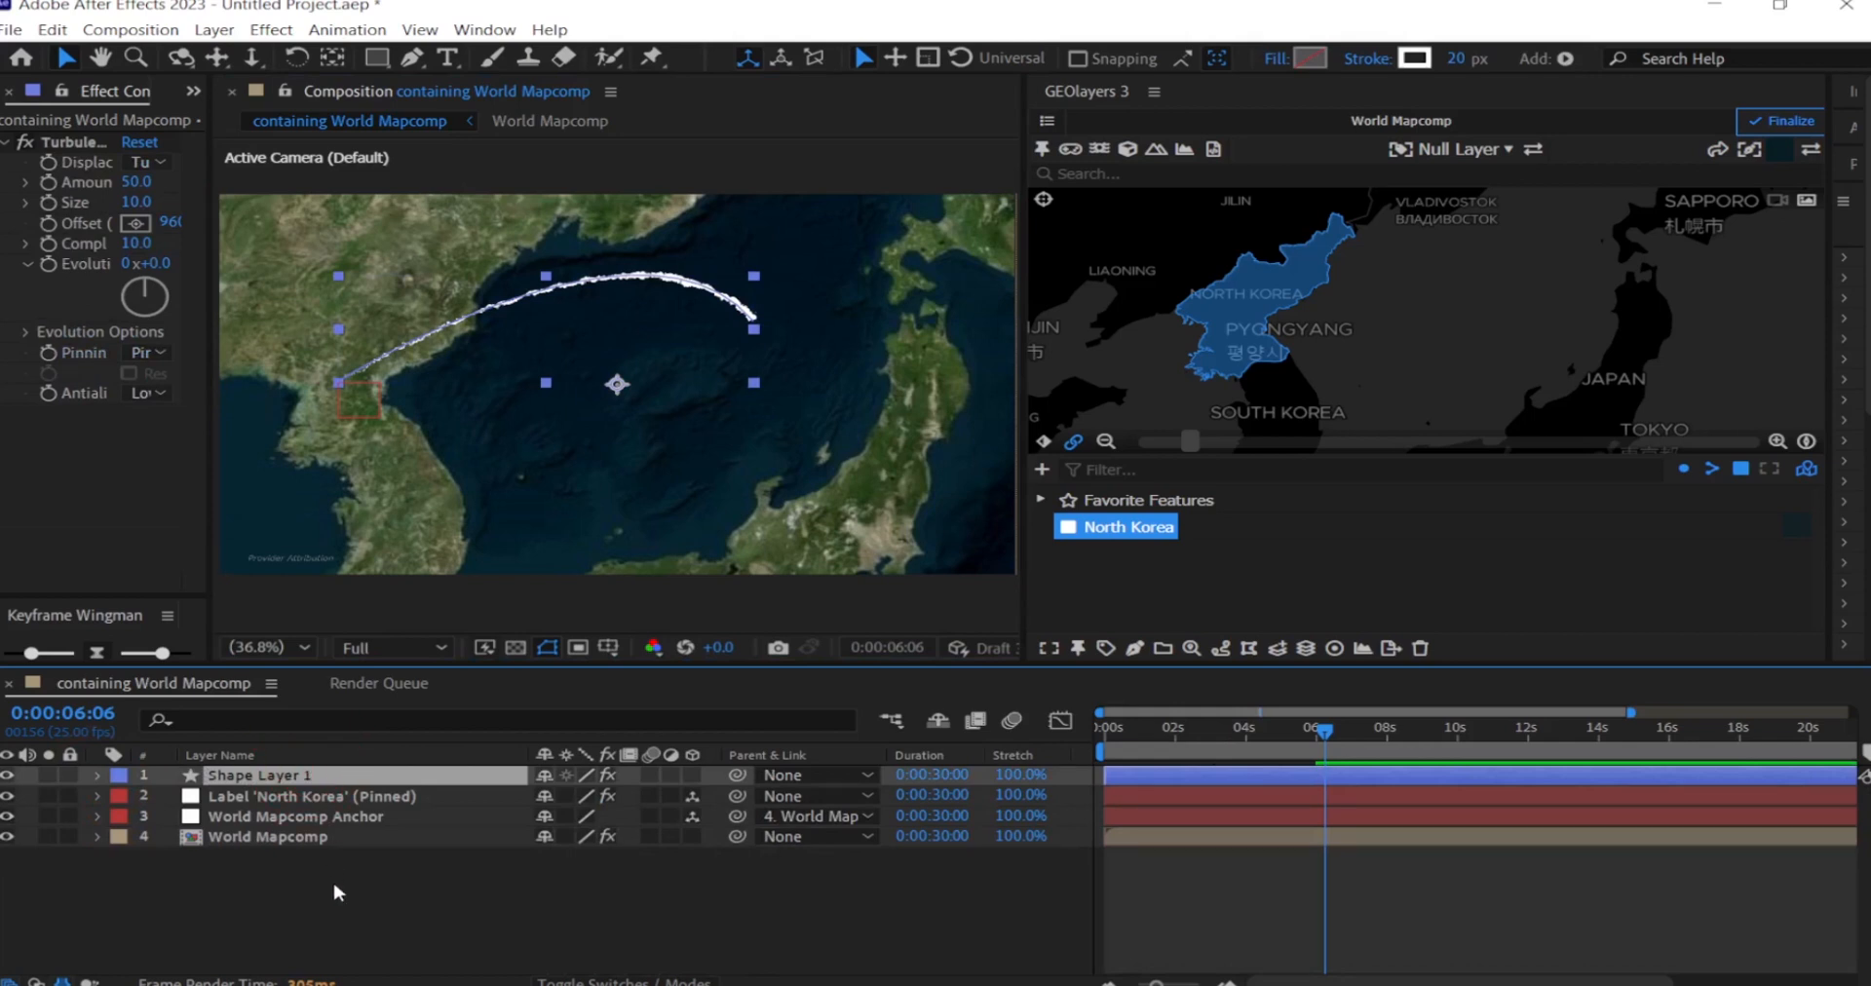
pyautogui.hotkey('ctrl', 'space')
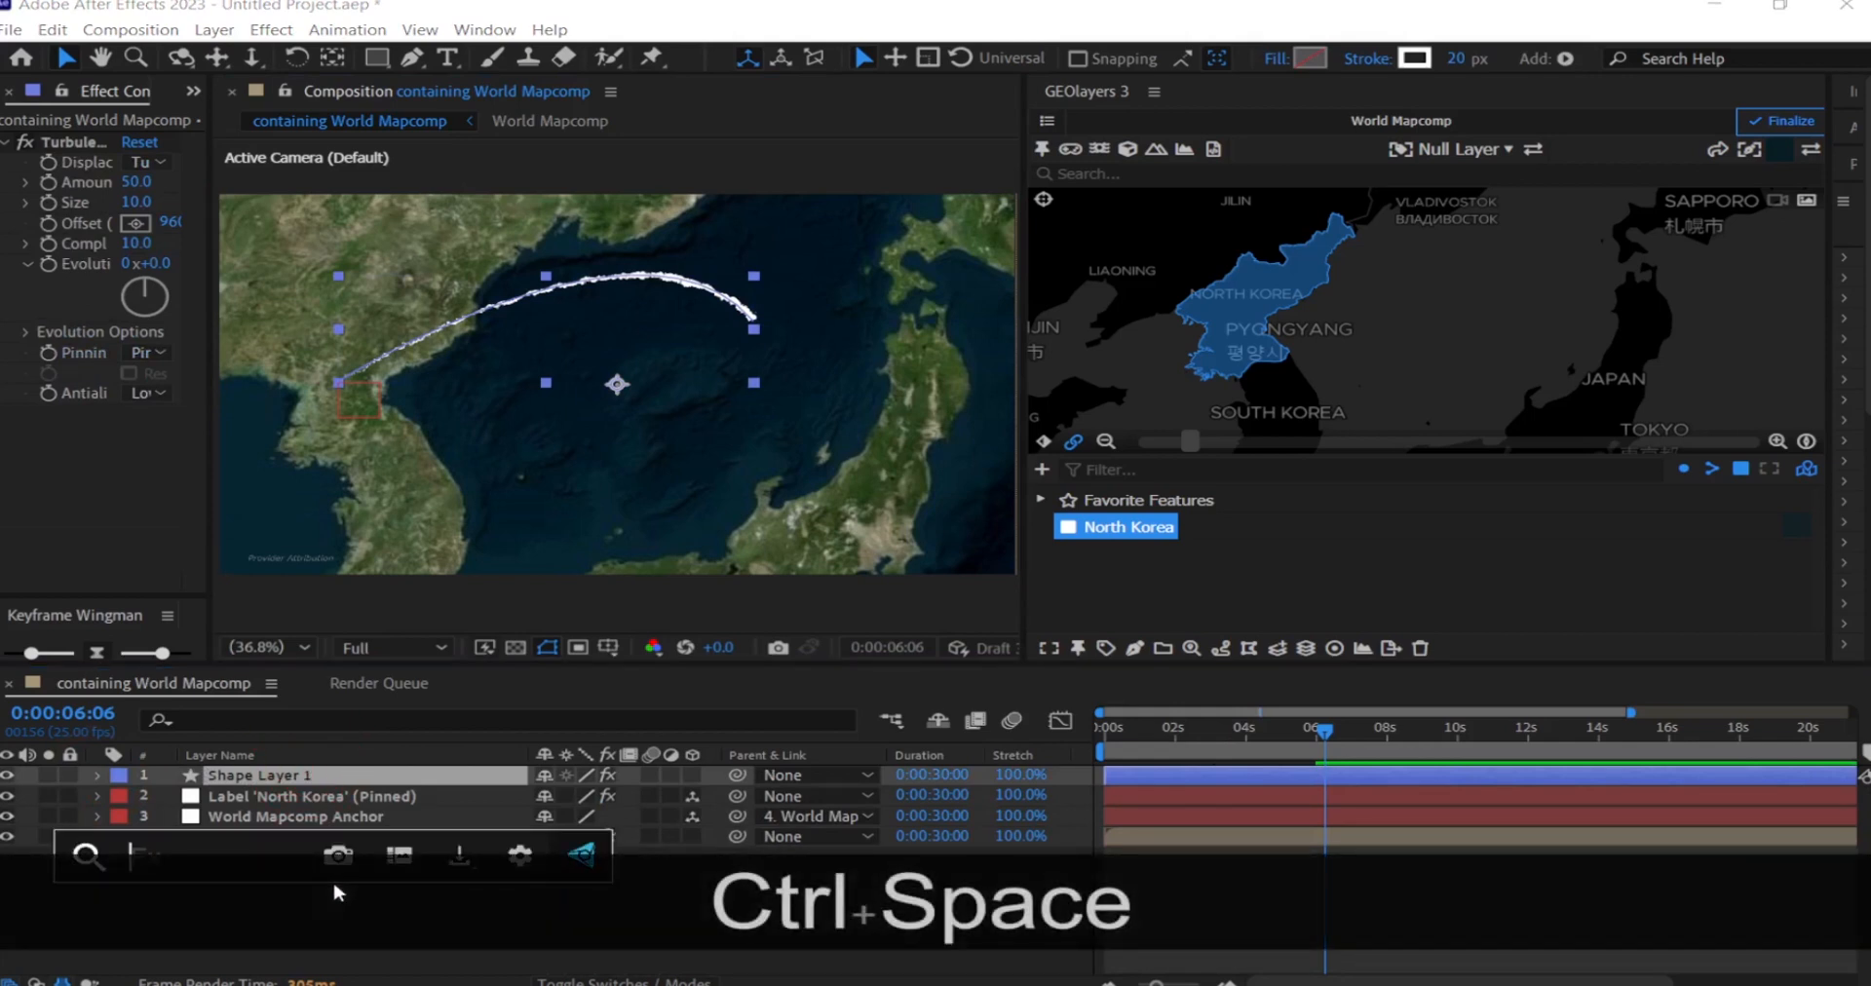
pyautogui.write('drop')
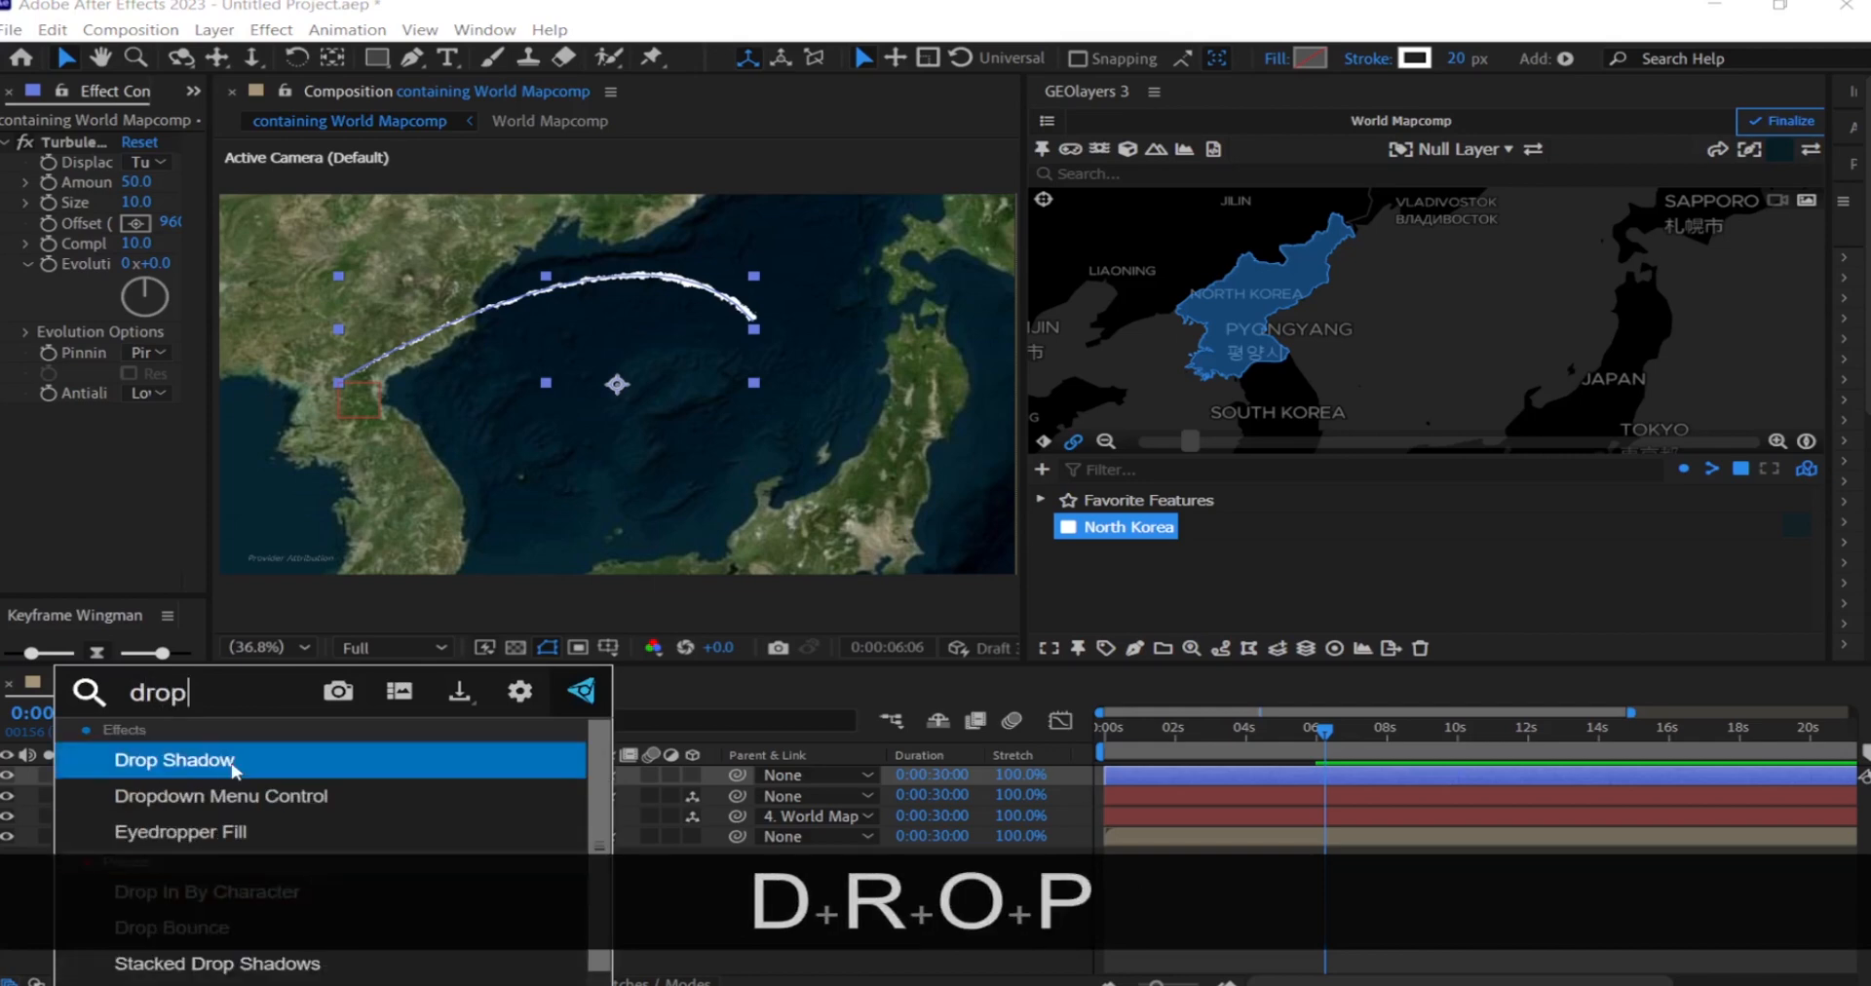
pyautogui.click(234, 765)
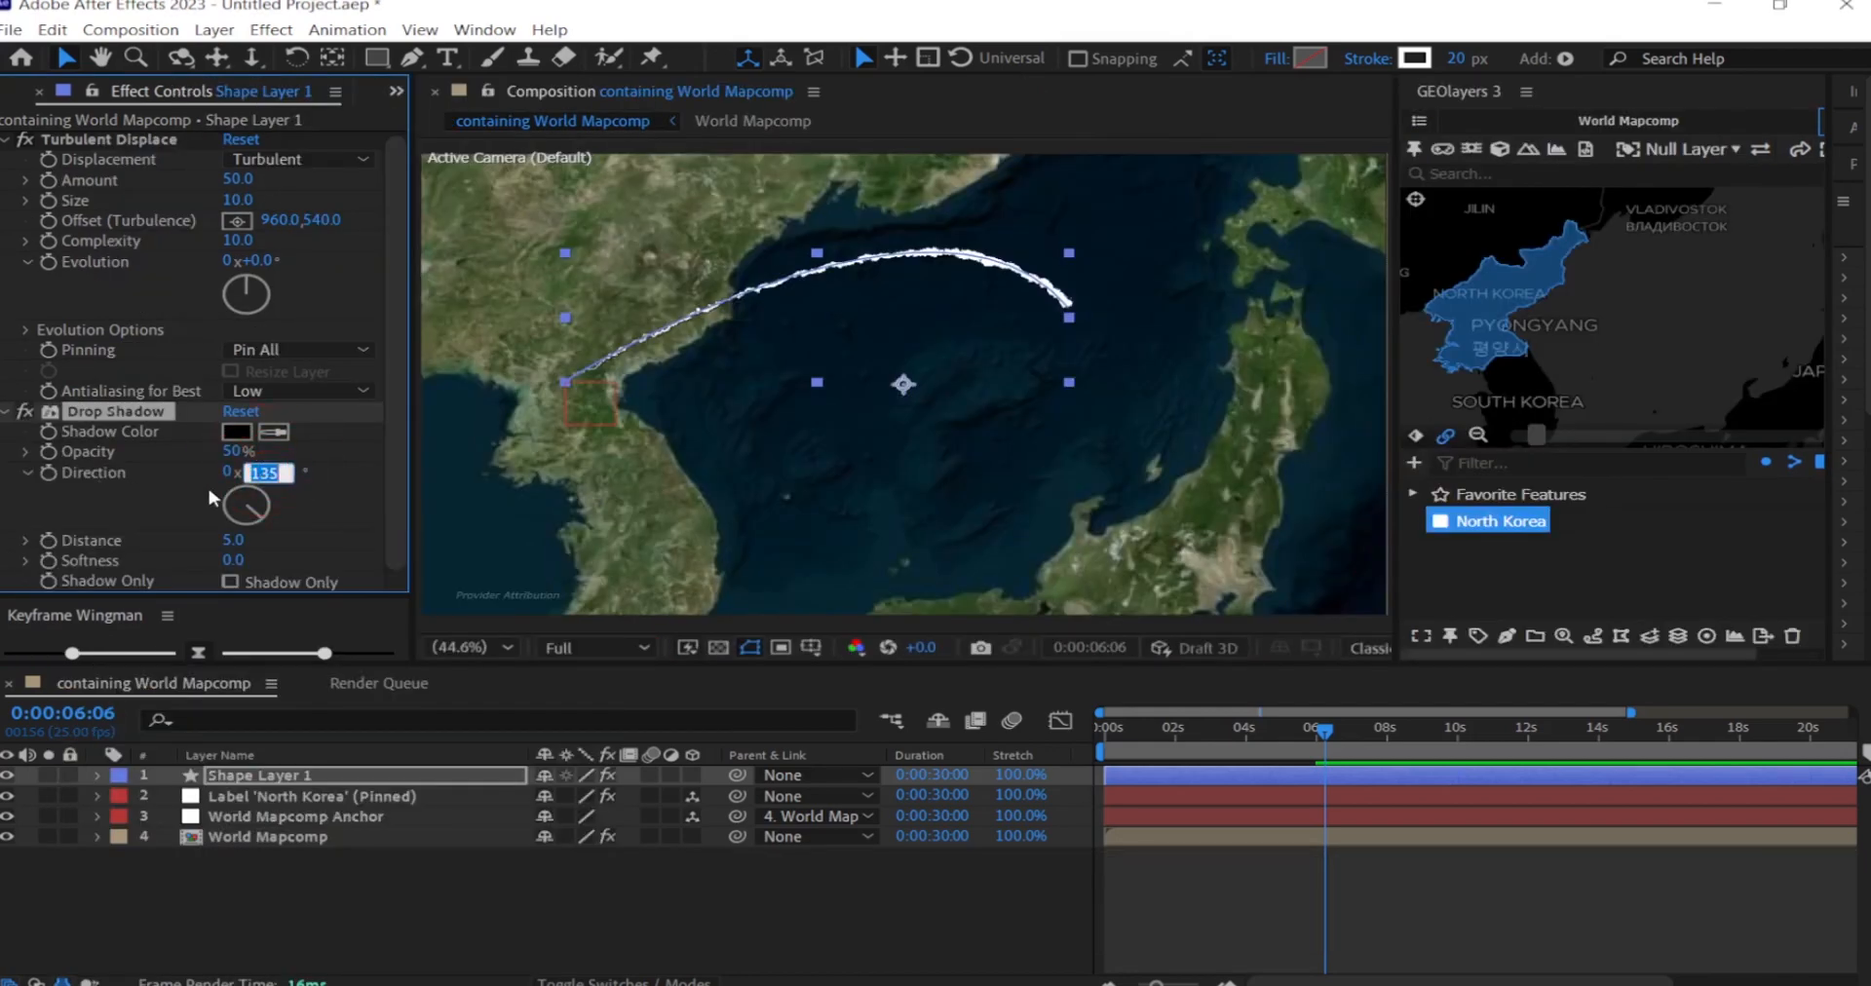
# - Set the Drop Shadow direction to 190° and its softness to 20
pyautogui.write('190')
pyautogui.press('Return')
pyautogui.click(232, 560)
pyautogui.write('20')
pyautogui.press('Return')
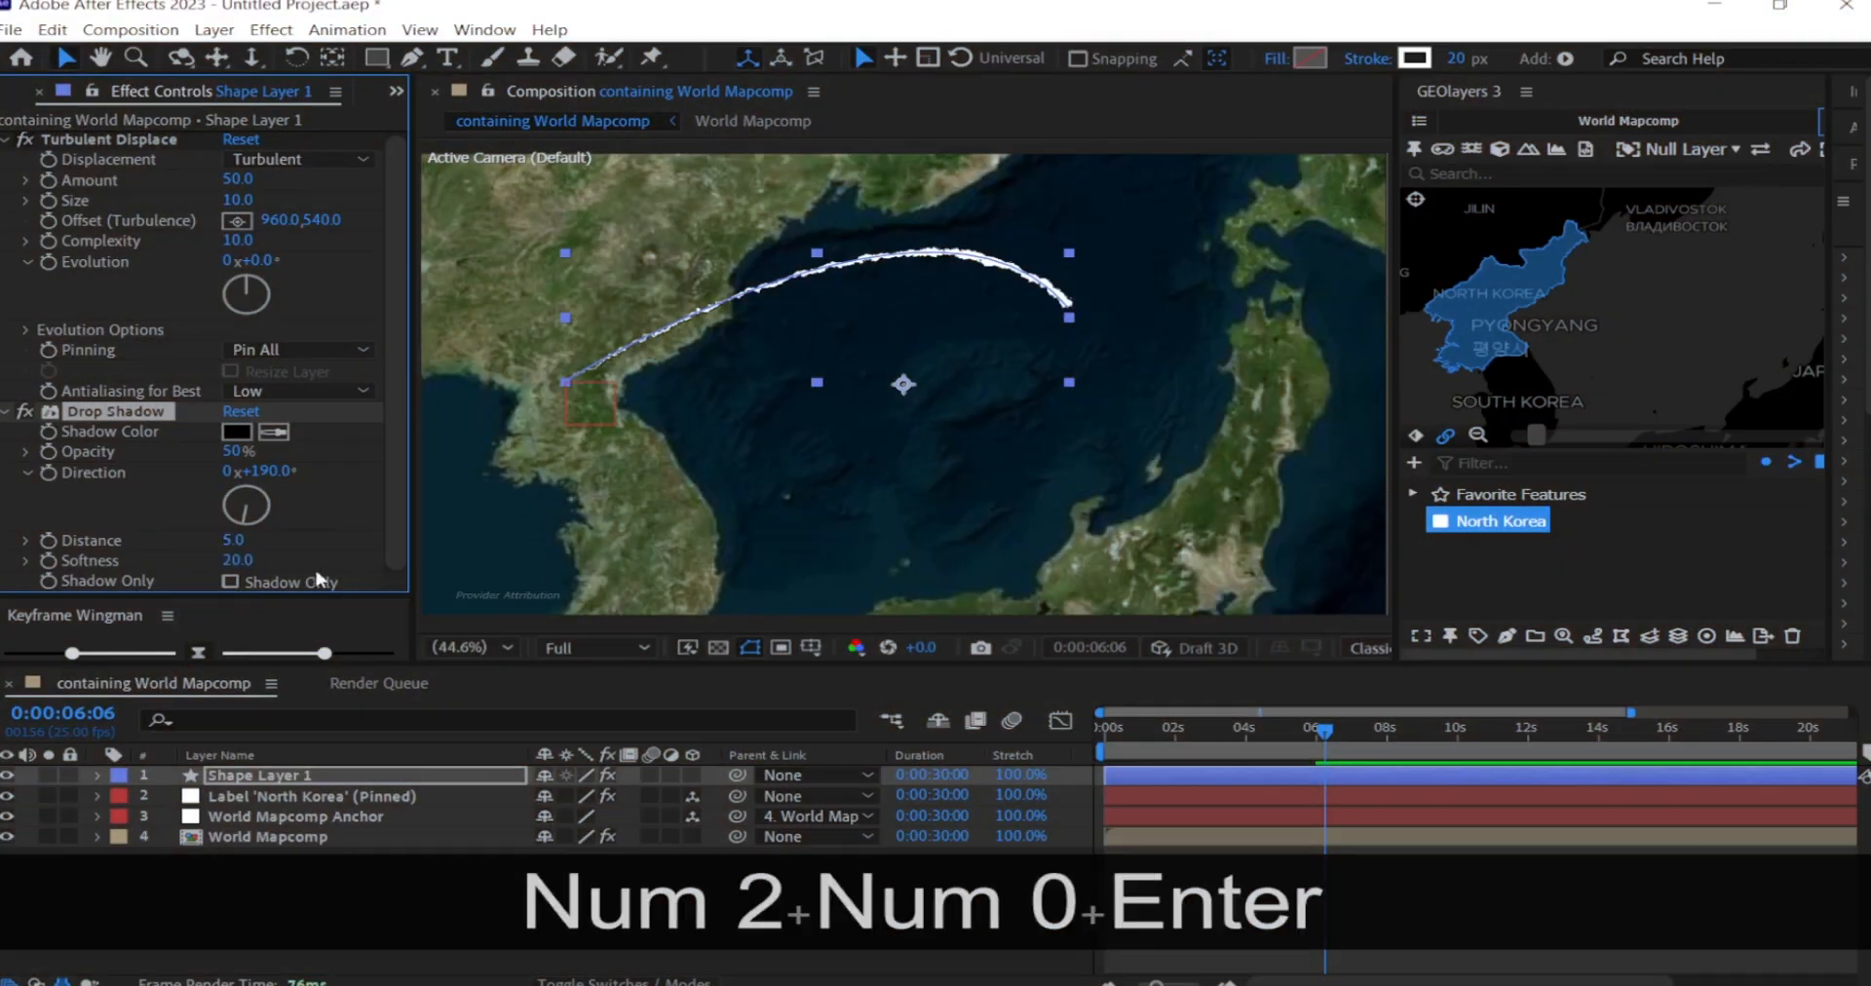
# - Set the Drop Shadow distance to 96 and its softness to 10
pyautogui.moveTo(234, 541); pyautogui.dragTo(349, 570)
pyautogui.click(238, 560)
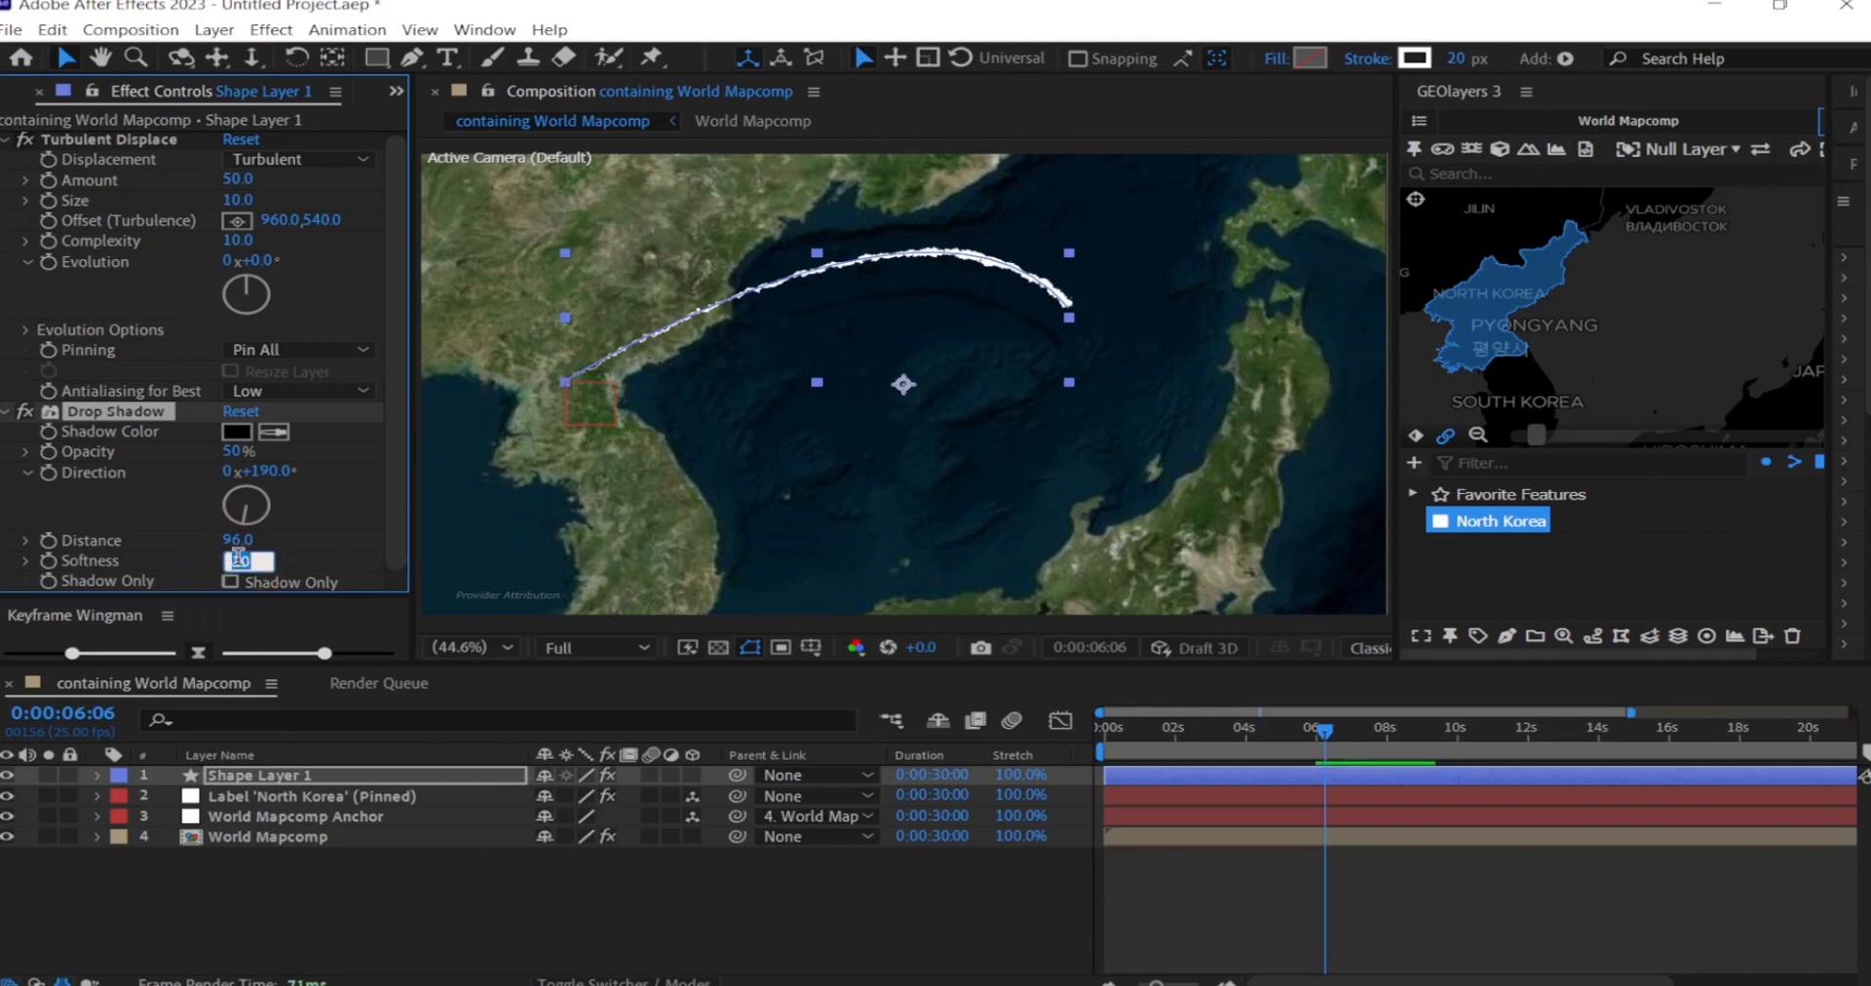
pyautogui.write('10')
pyautogui.press('Return')
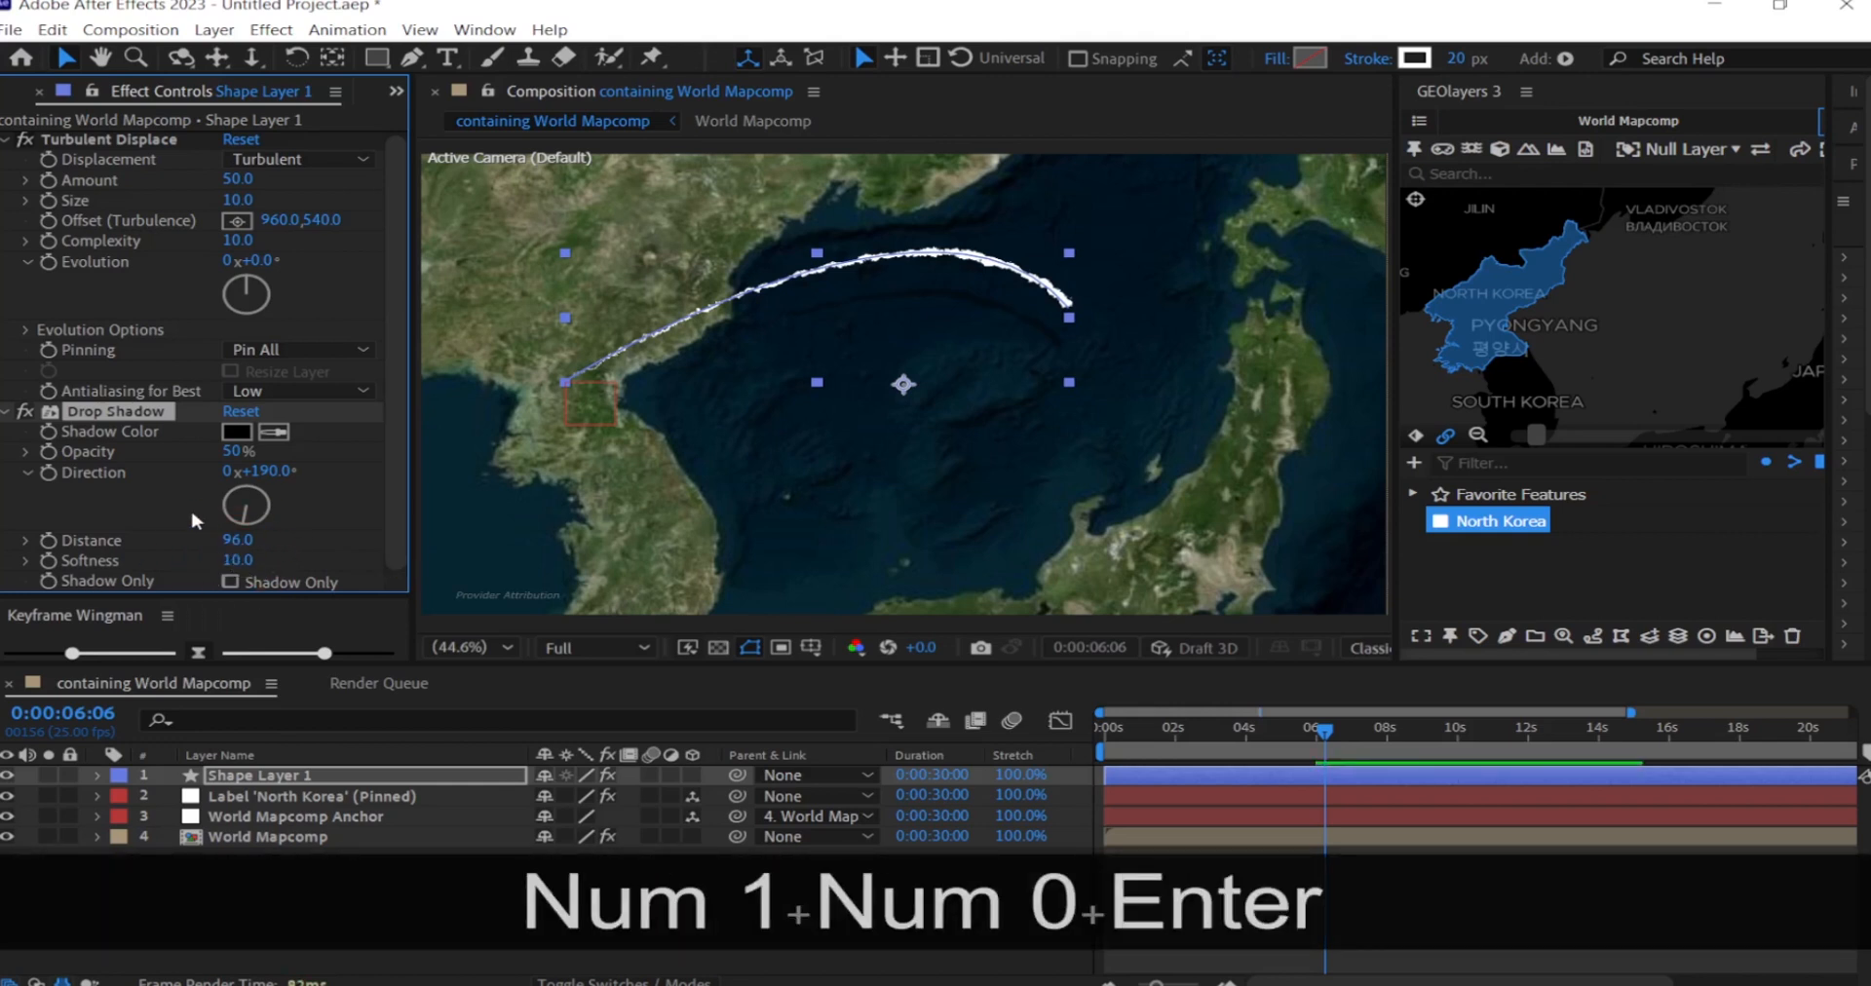
# - Set the Drop Shadow opacity to 100% and its distance to 160
pyautogui.moveTo(715, 532); pyautogui.dragTo(714, 533)
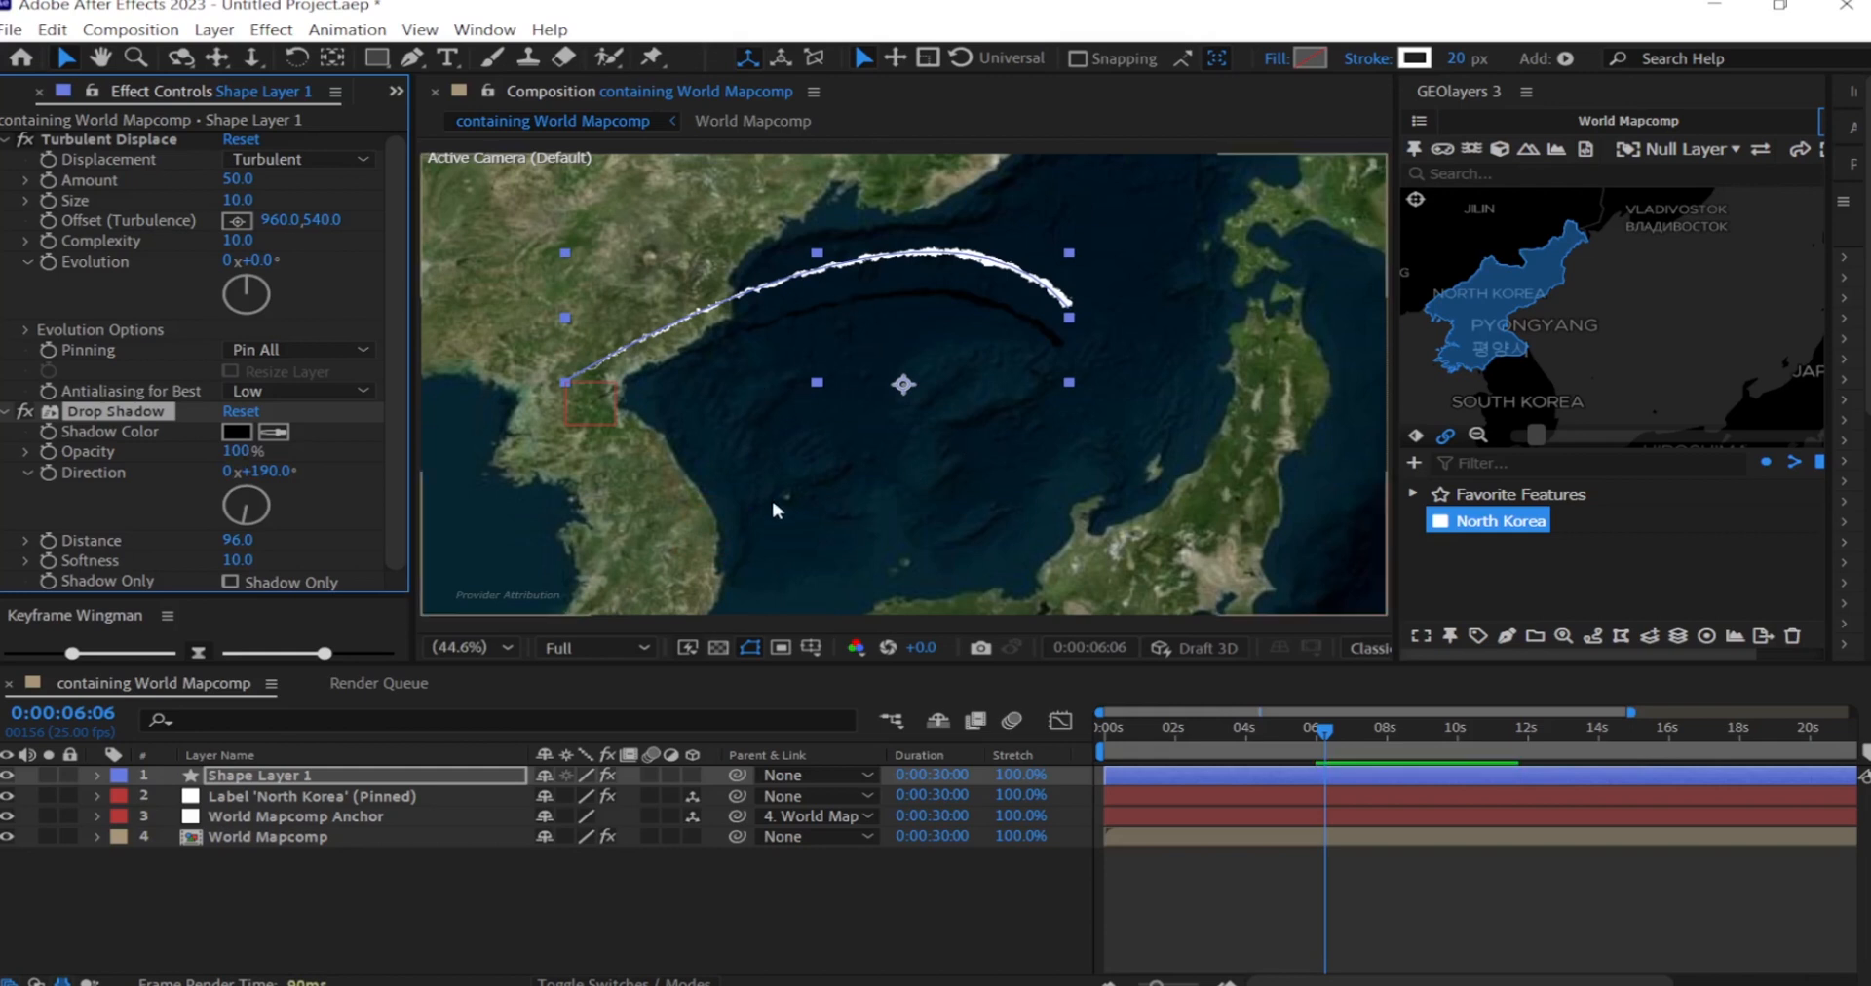
pyautogui.click(230, 540)
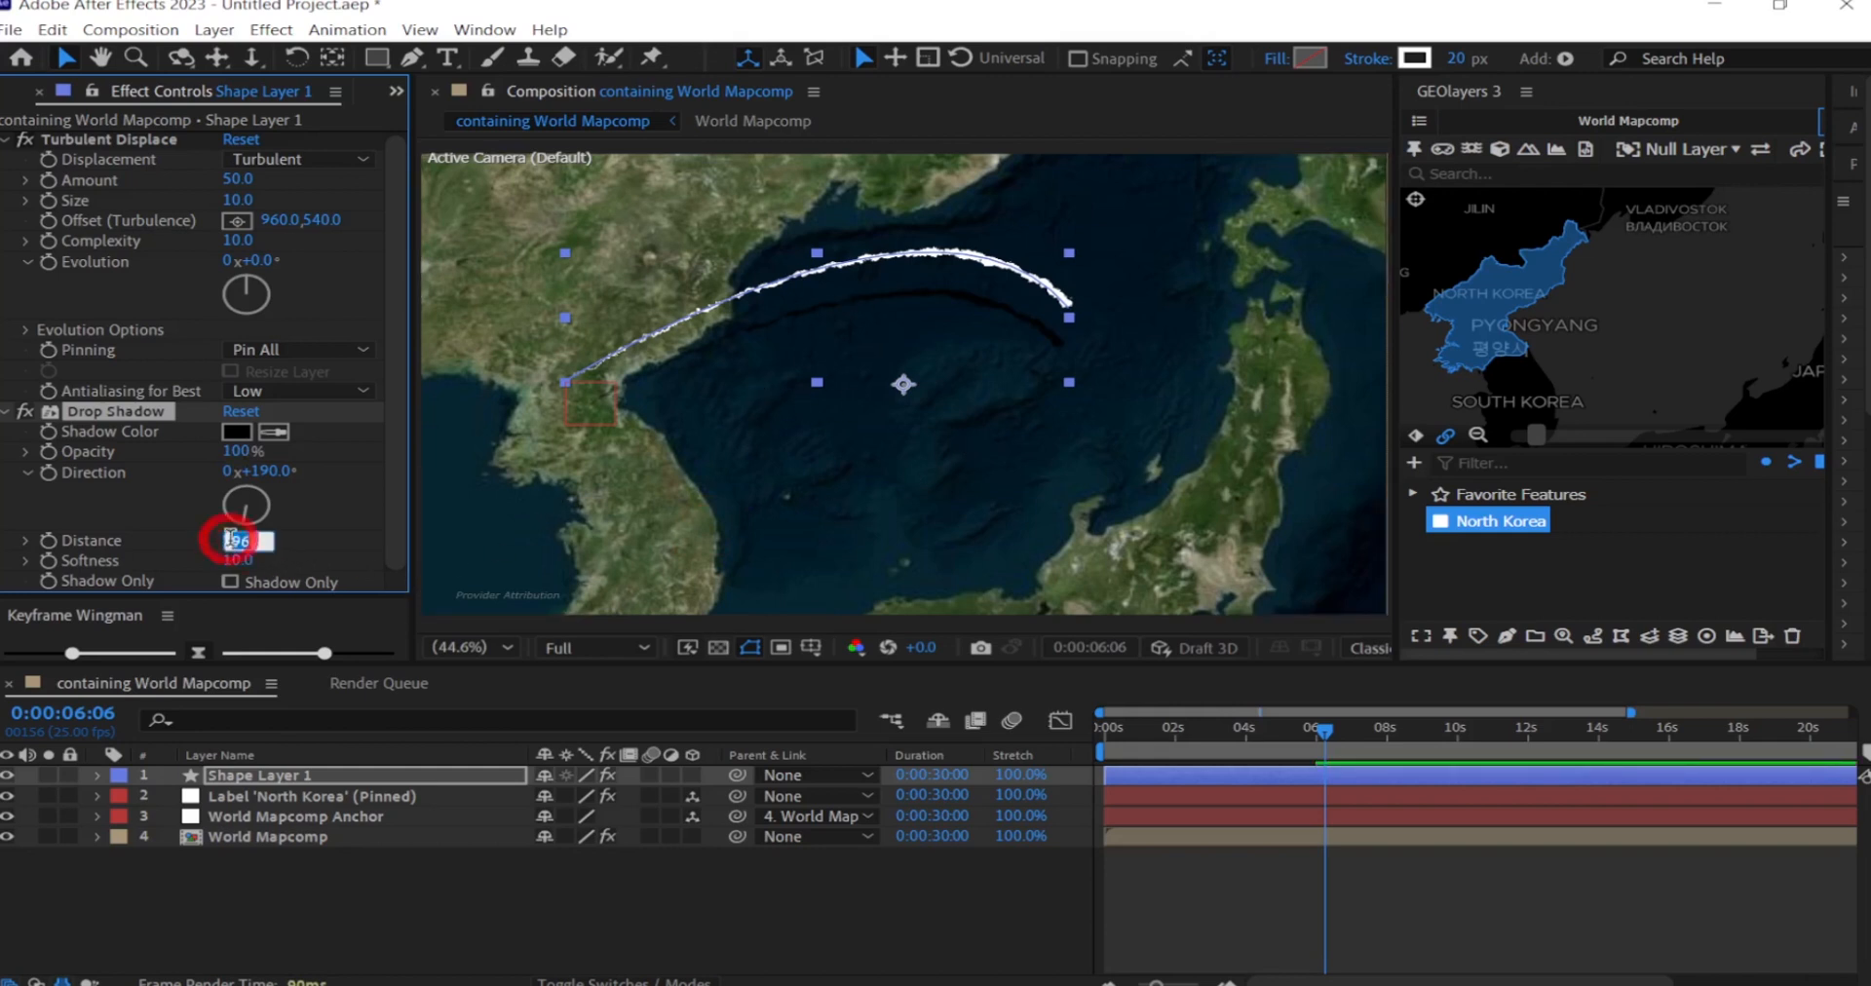
pyautogui.write('100')
pyautogui.press('Return')
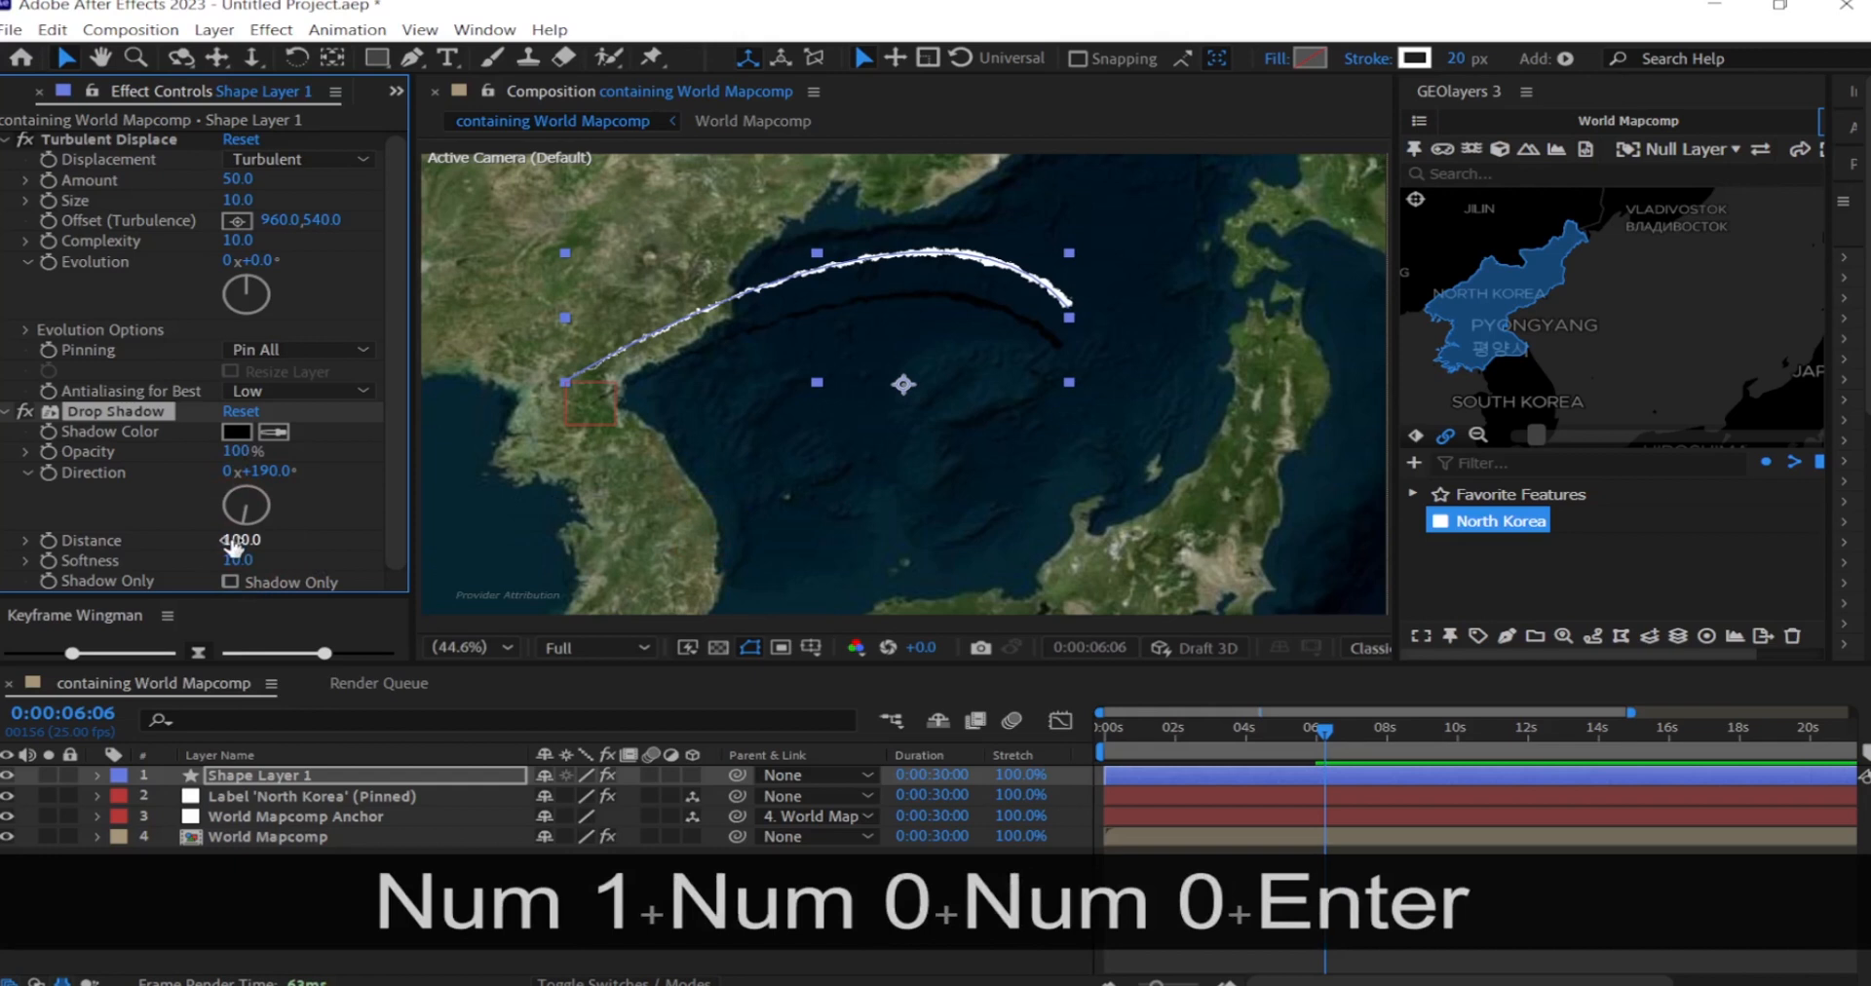
pyautogui.moveTo(259, 540); pyautogui.dragTo(320, 548)
pyautogui.click(240, 541)
pyautogui.write('160')
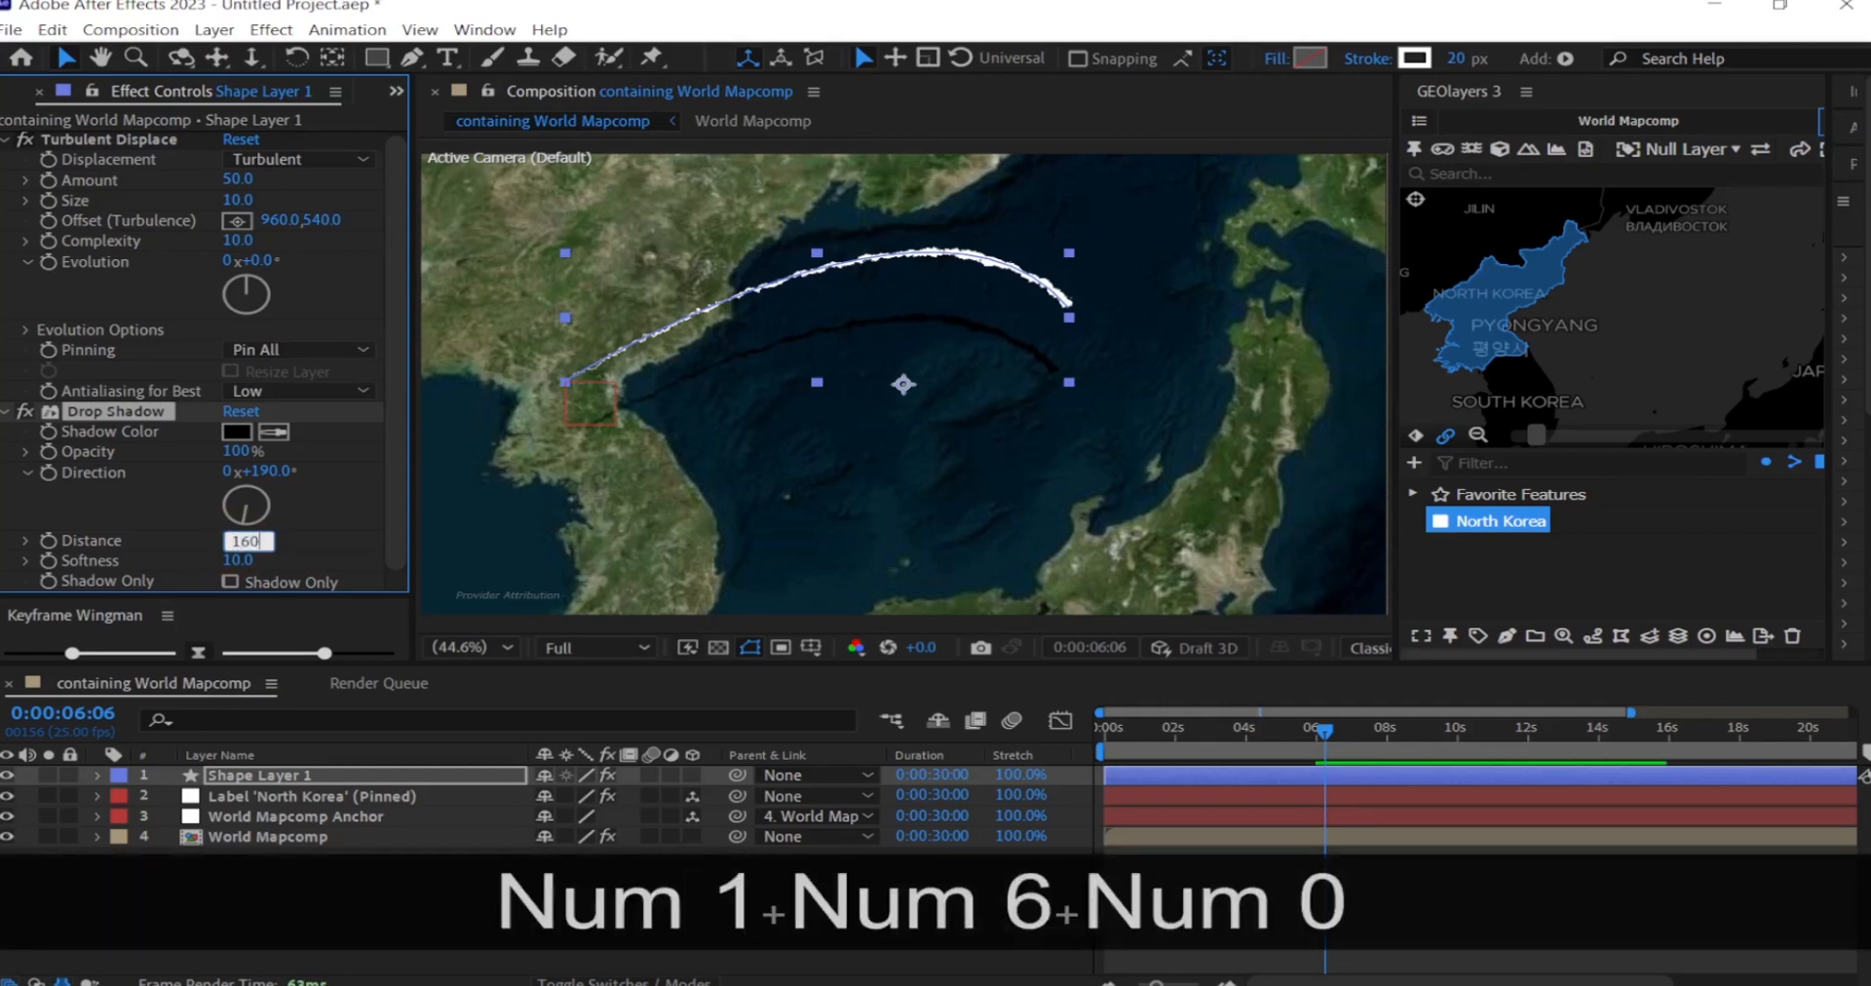
pyautogui.press('Return')
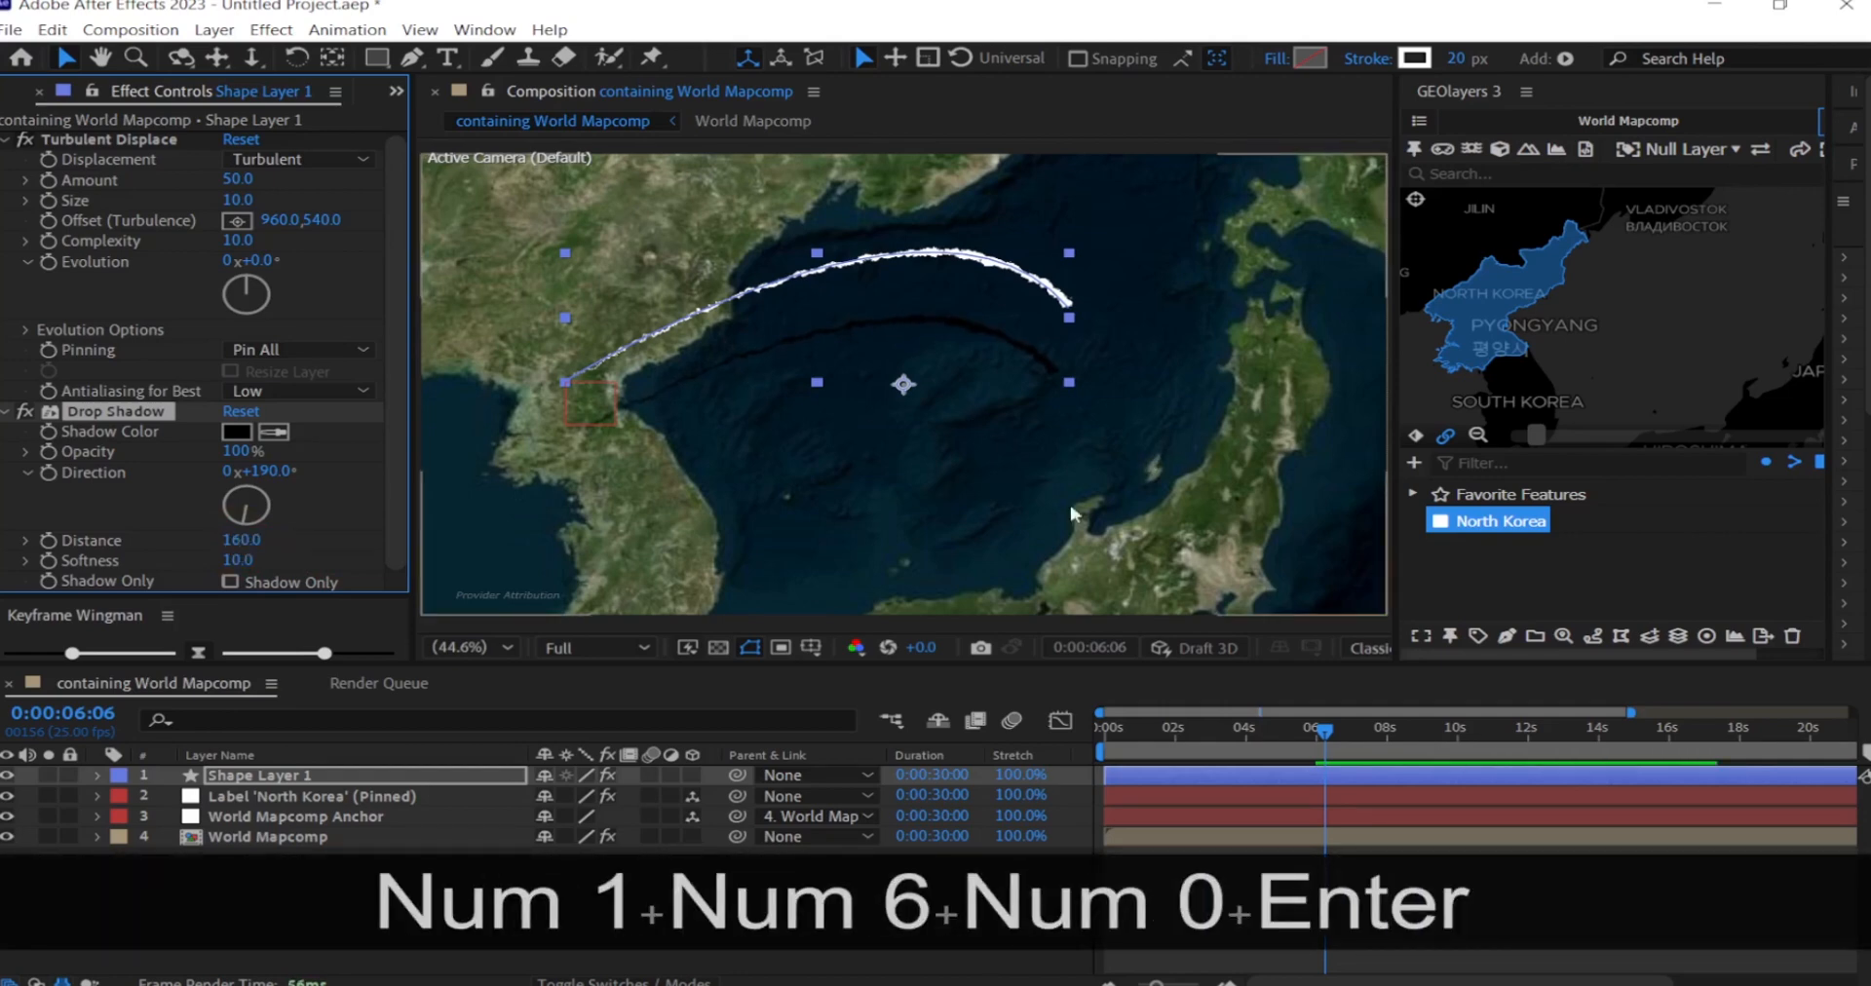
# - Rename the curved shape layer "path" and leave it deselected
pyautogui.click(175, 883)
pyautogui.rightClick(234, 779)
pyautogui.click(297, 720)
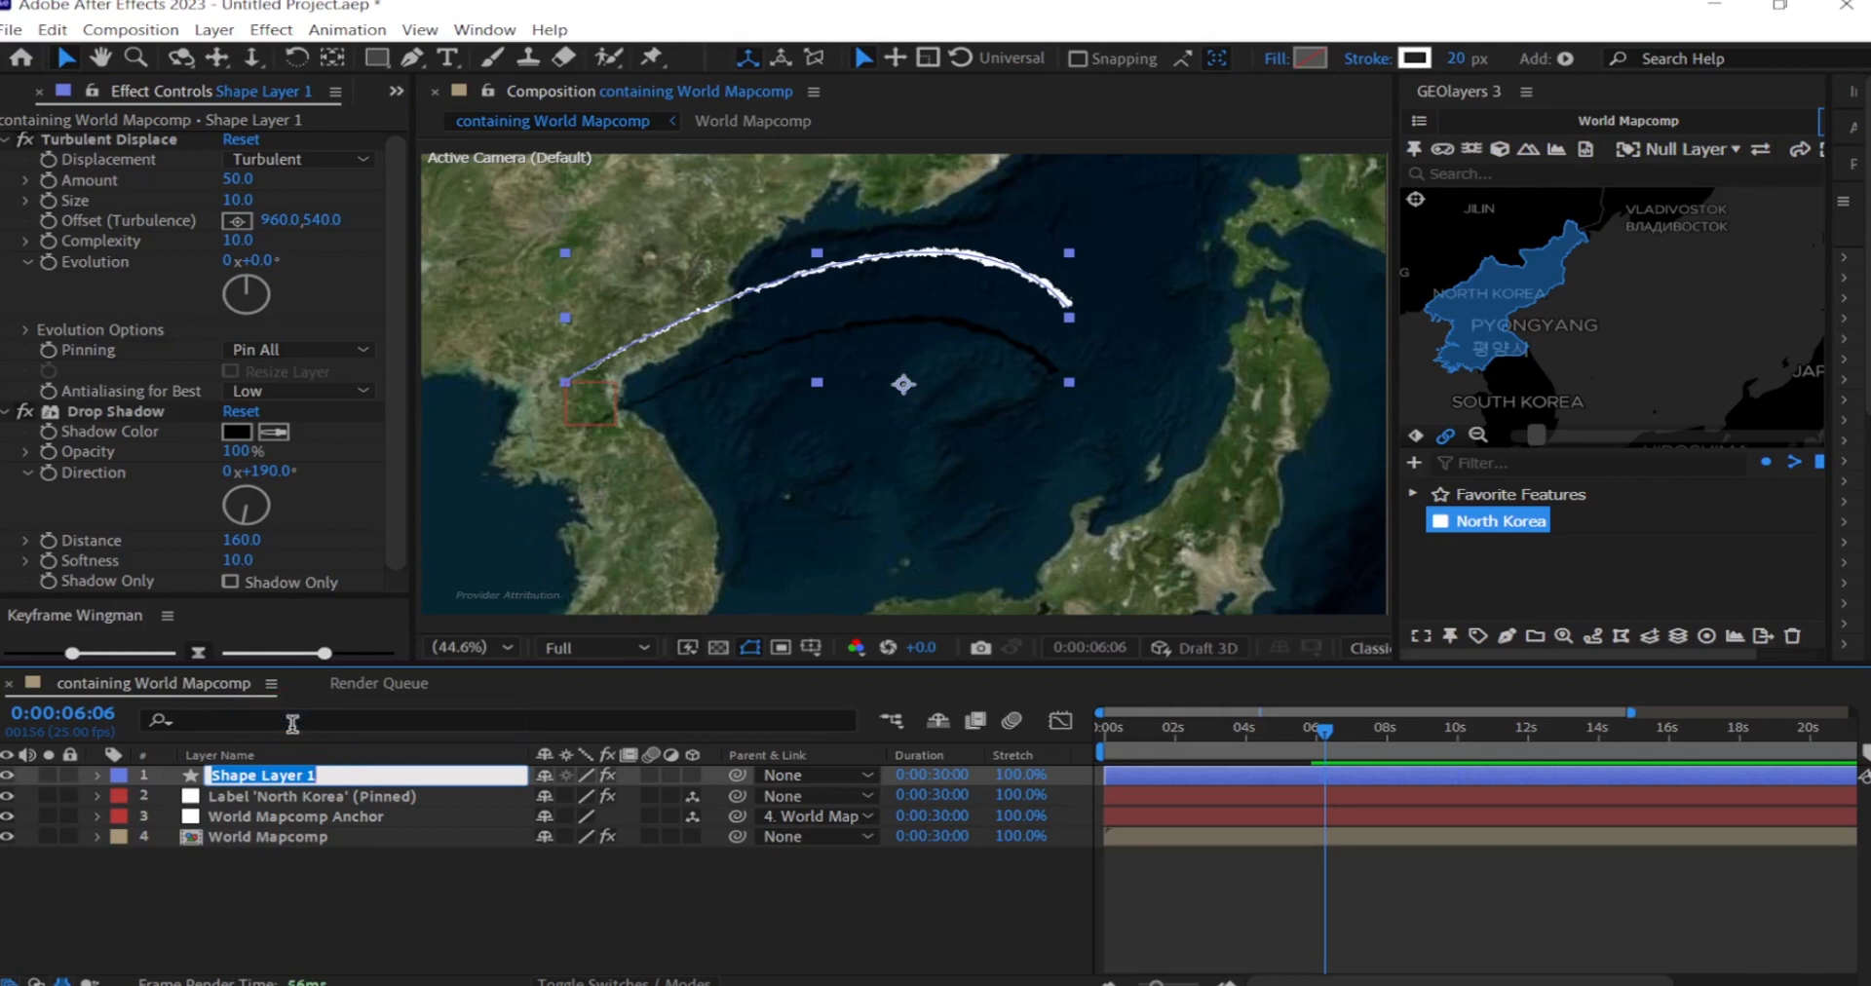
pyautogui.write('patch')
pyautogui.press('BackSpace')
pyautogui.press('BackSpace')
pyautogui.write('h')
pyautogui.press('Return')
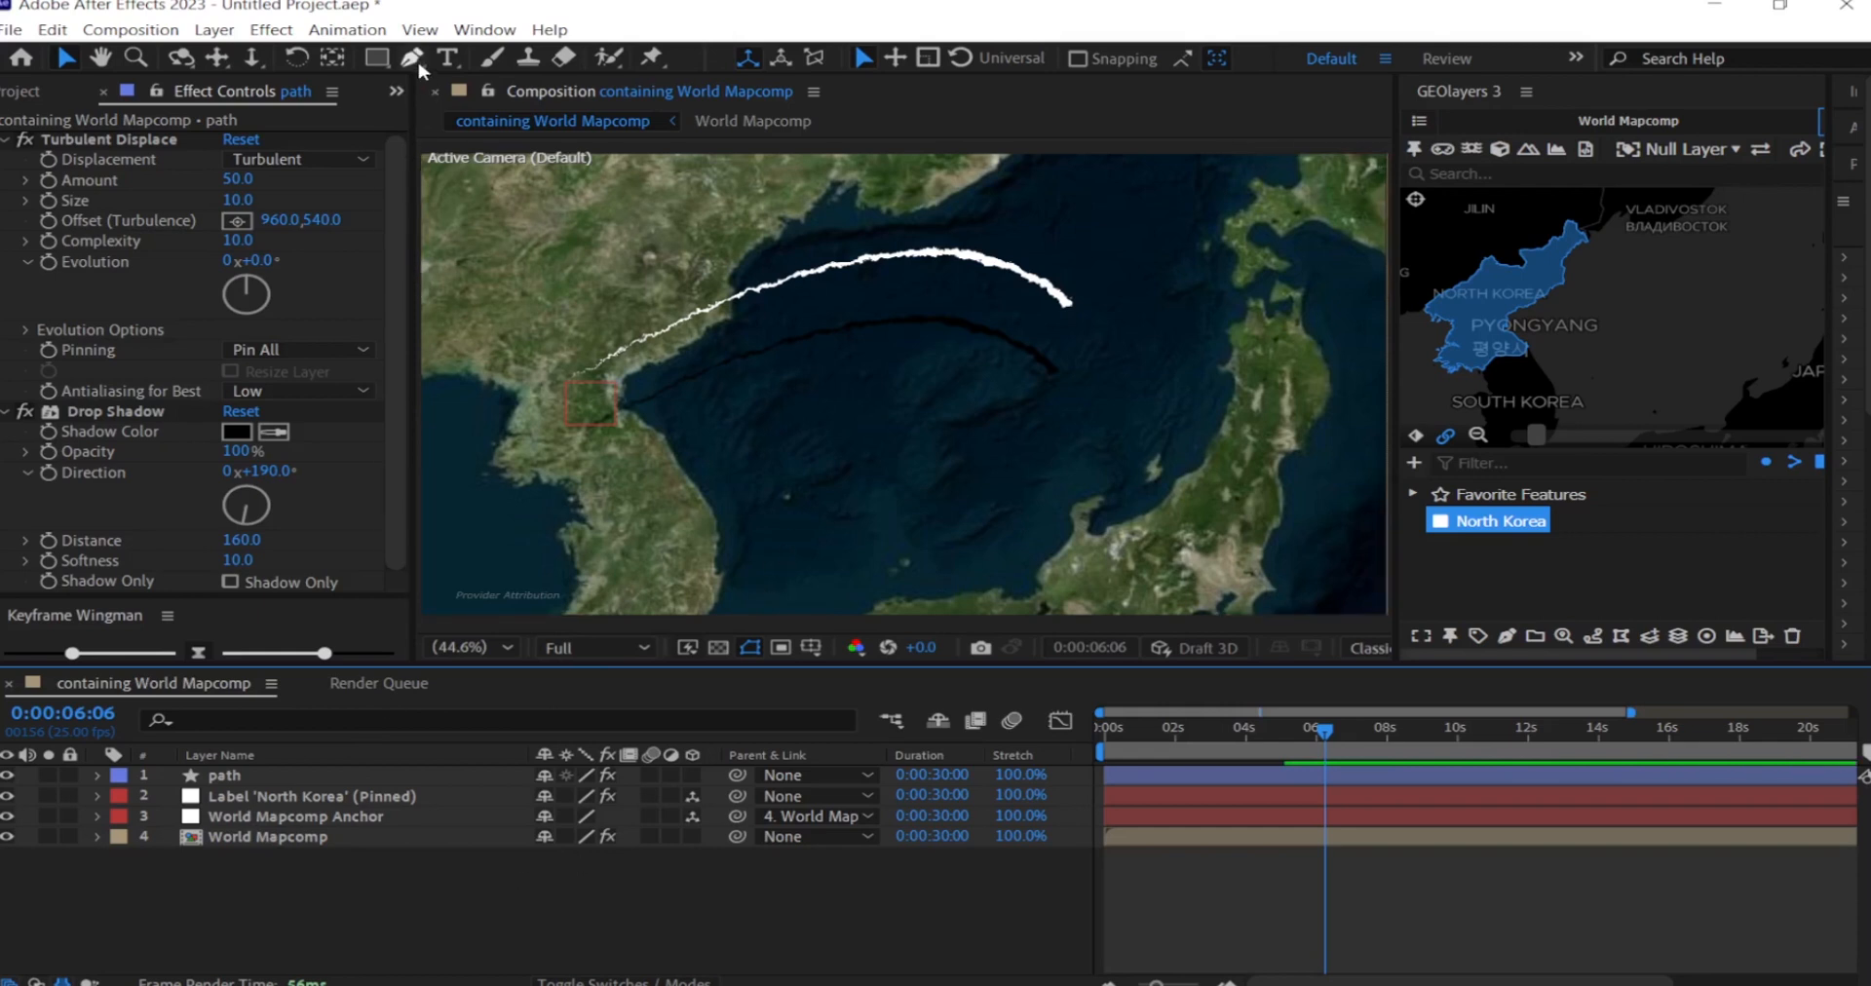
# - Draw a circle about 516 px wide over the sea as a new shape layer and set its stroke to None
pyautogui.moveTo(376, 57); pyautogui.dragTo(434, 101)
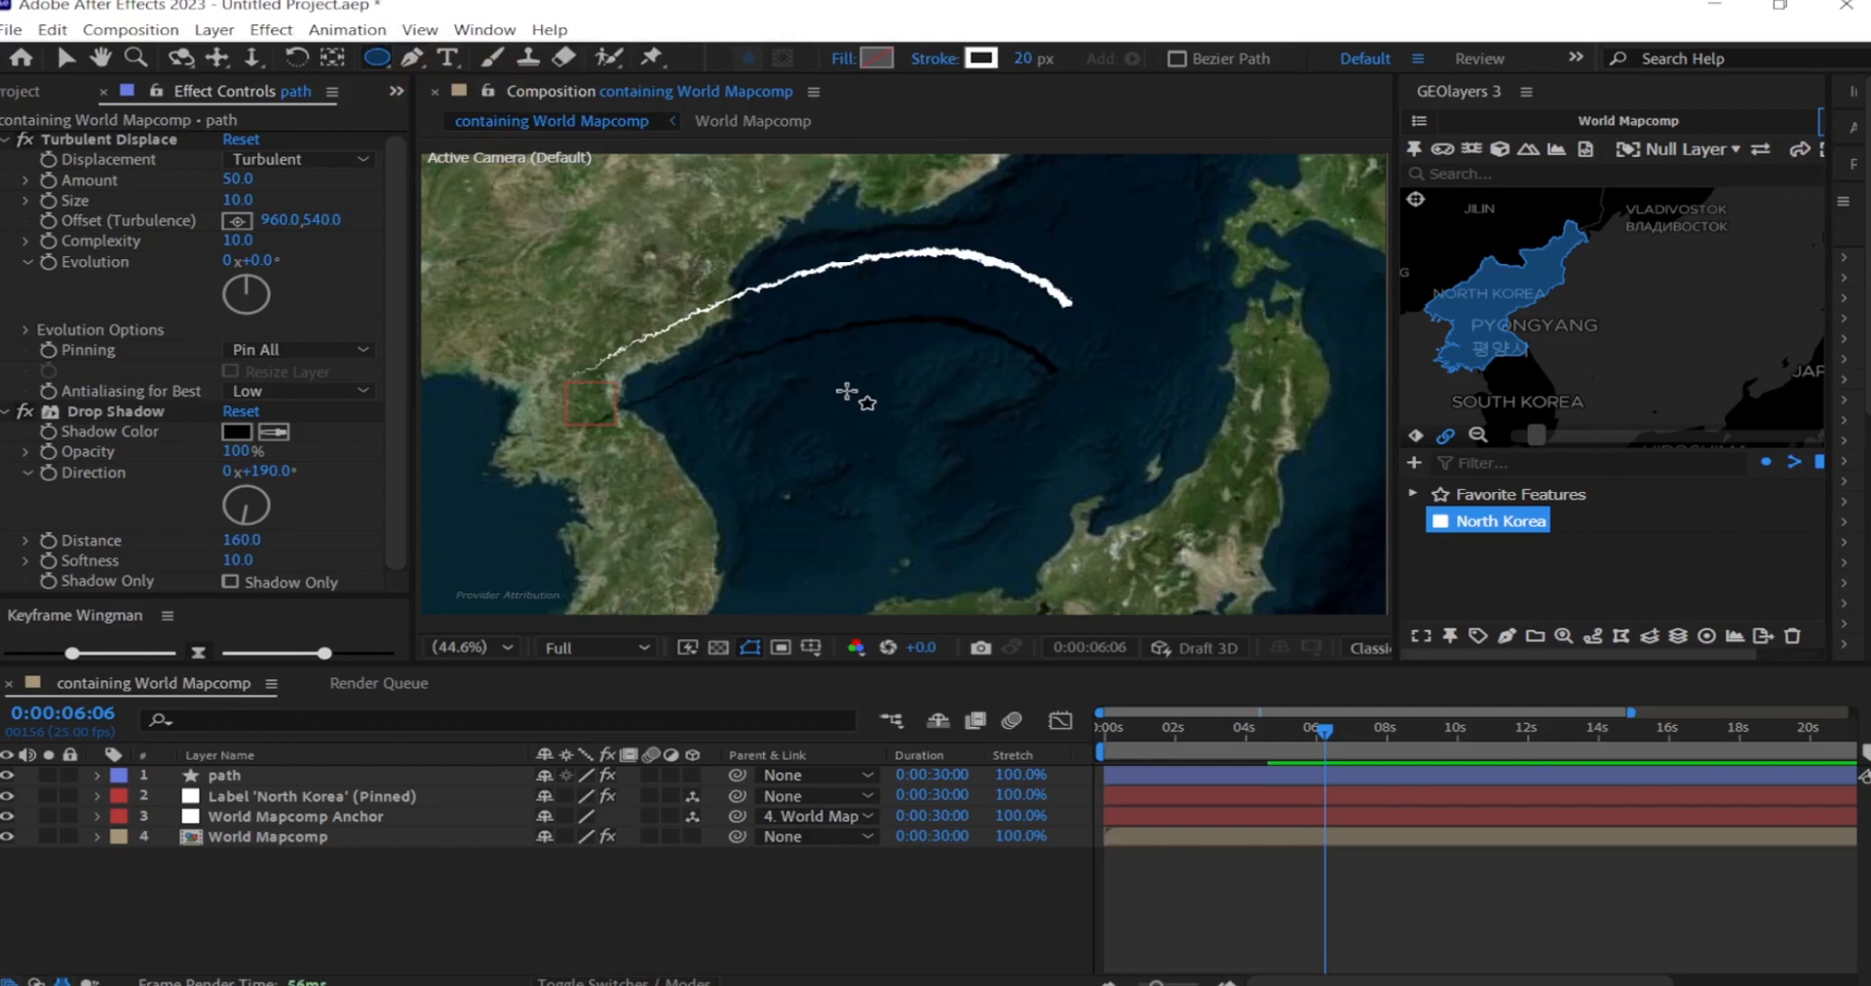
pyautogui.moveTo(833, 325)
pyautogui.mouseDown()
pyautogui.moveTo(985, 426)
pyautogui.moveTo(1004, 468)
pyautogui.moveTo(1023, 461)
pyautogui.moveTo(1102, 540)
pyautogui.mouseUp()
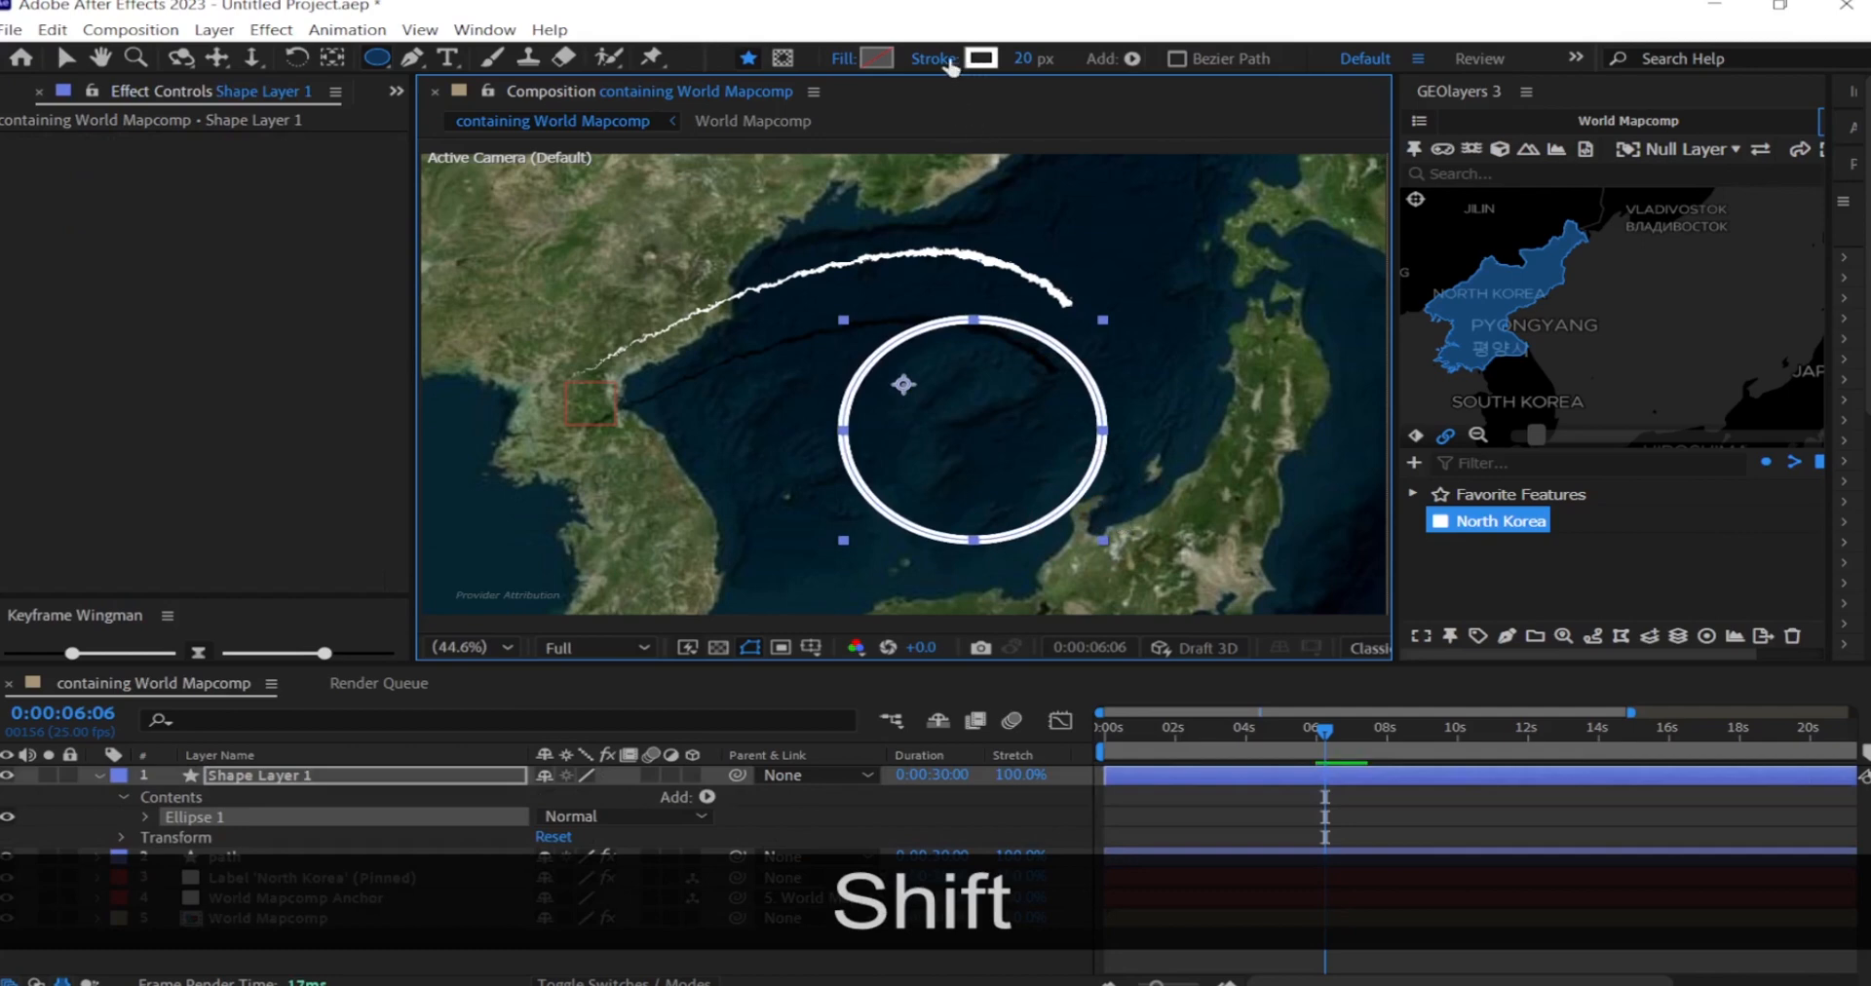
pyautogui.click(938, 60)
pyautogui.click(794, 439)
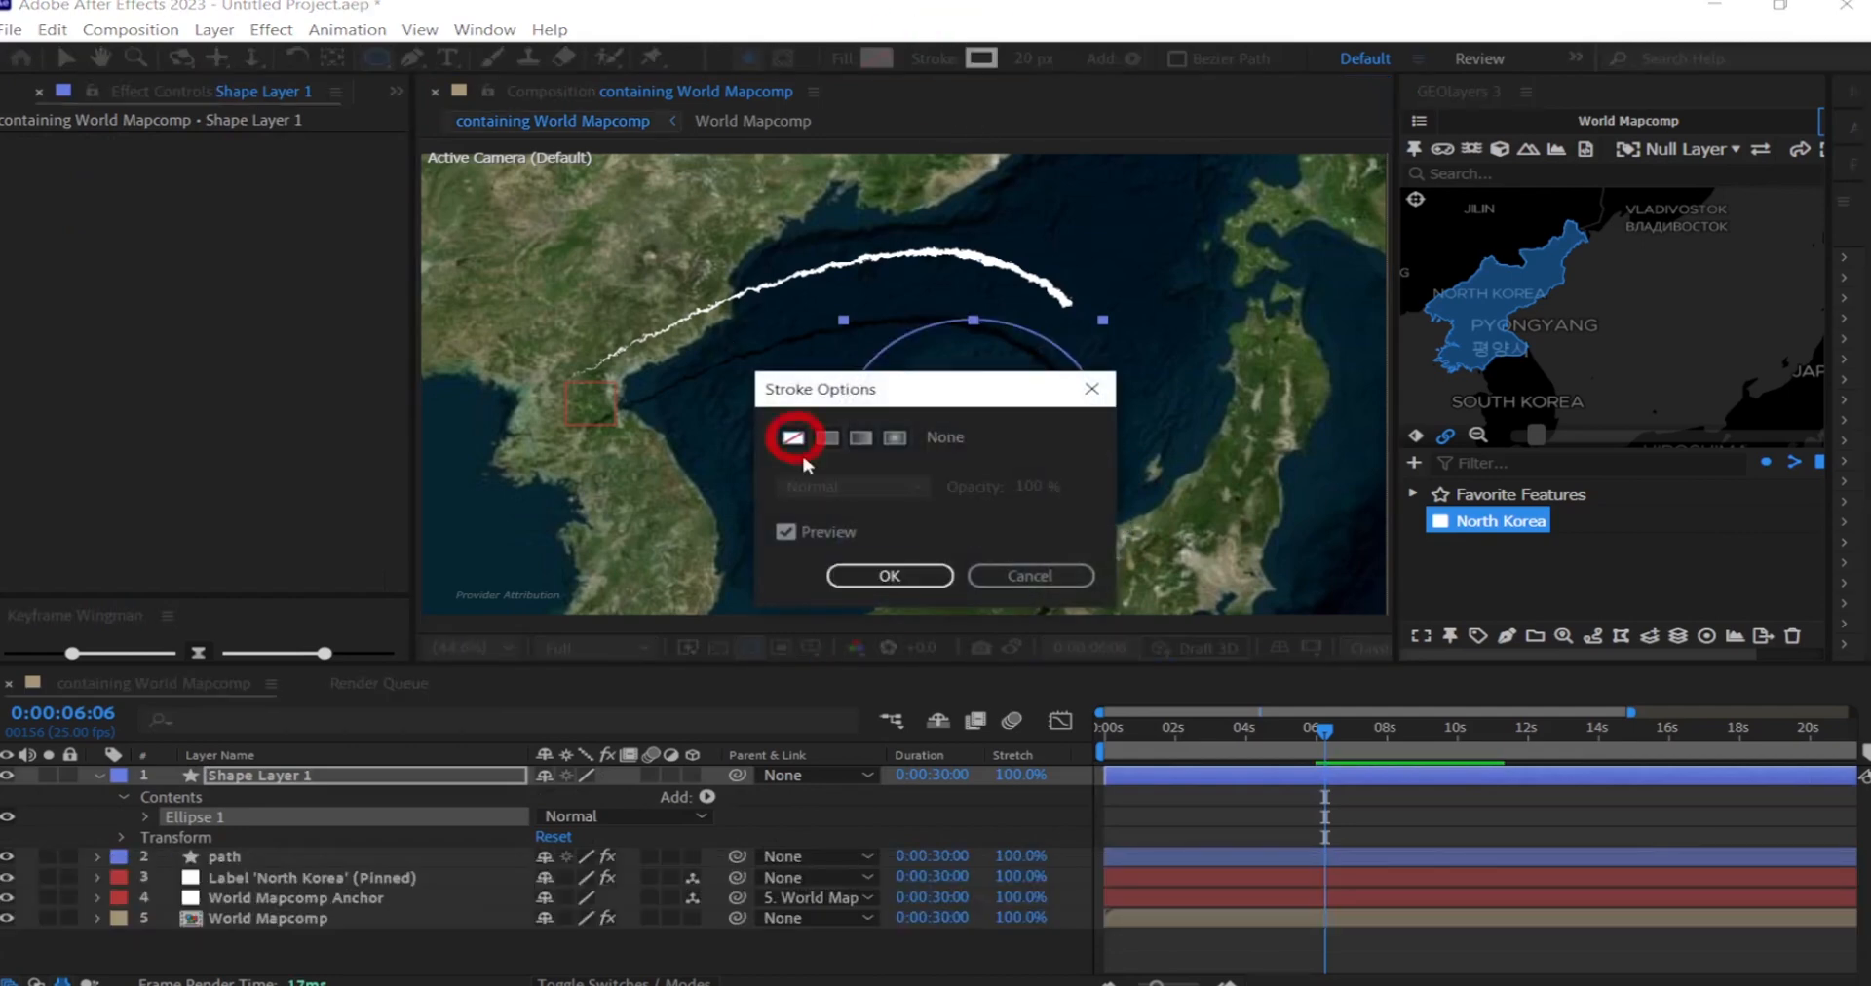
pyautogui.click(890, 576)
# - Set the circle's fill colour to white, FFFFFF
pyautogui.click(876, 59)
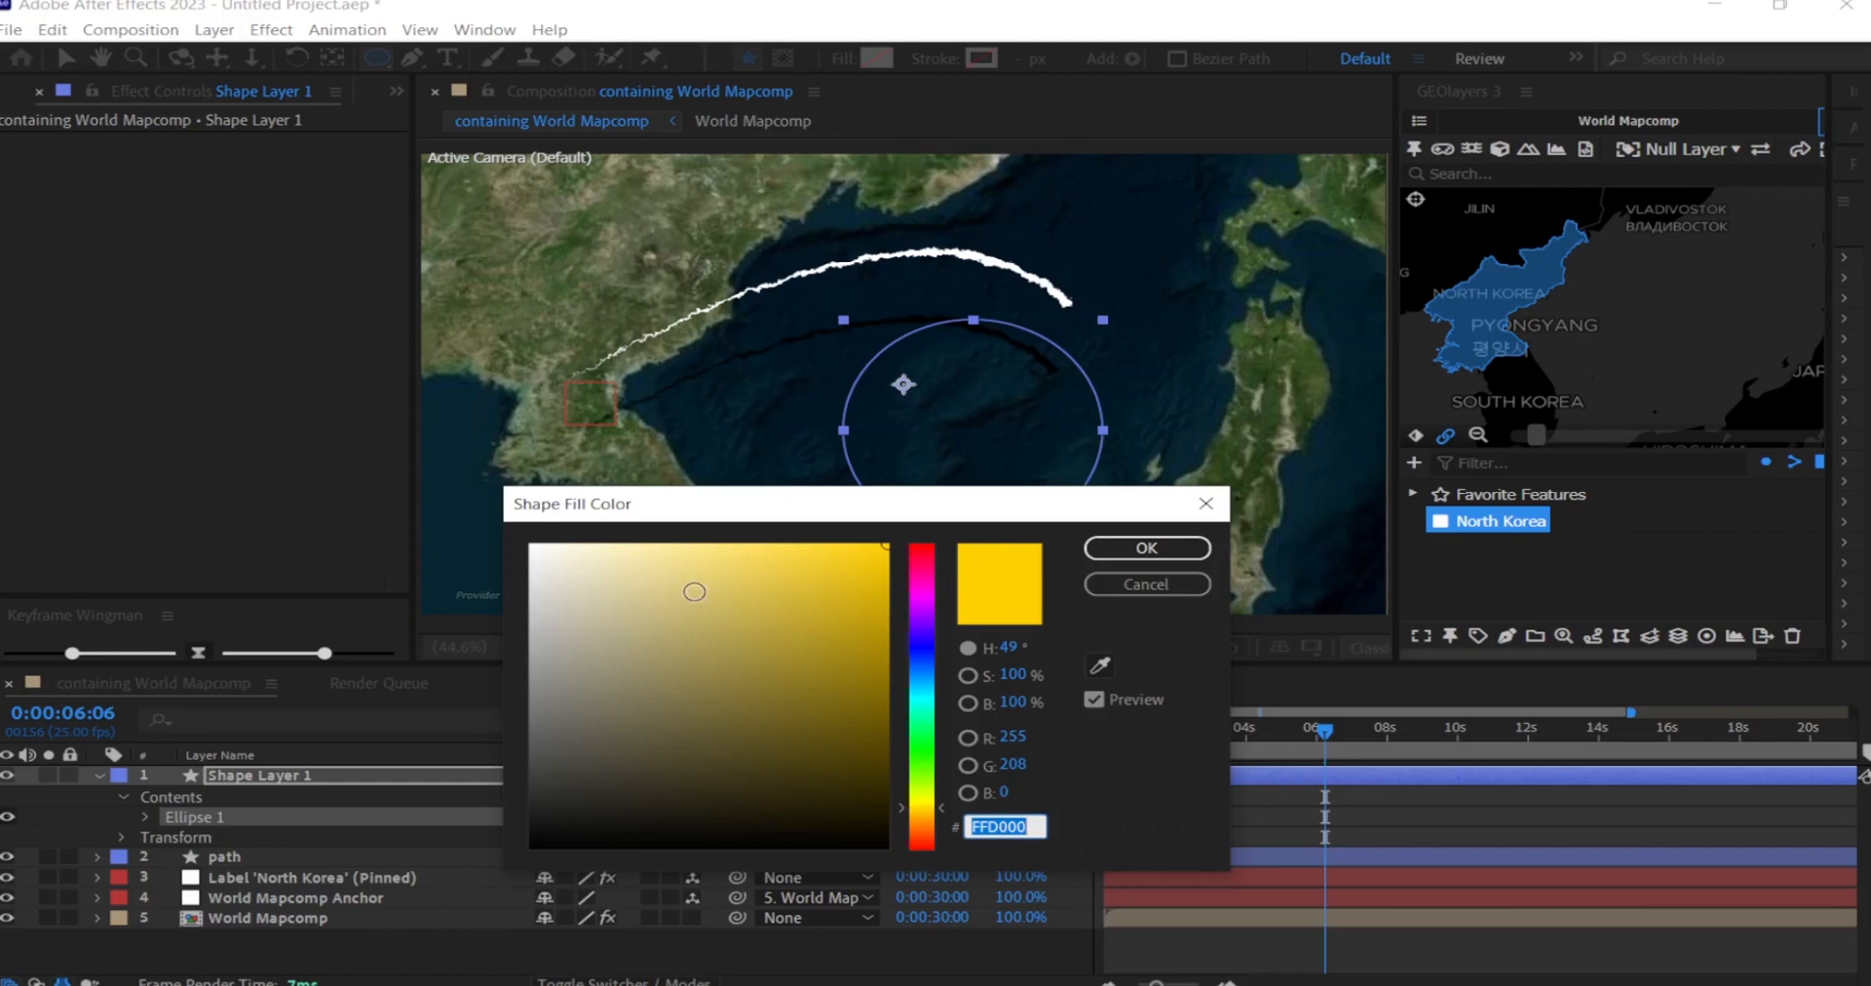
pyautogui.write('FFFFFF')
pyautogui.click(1146, 548)
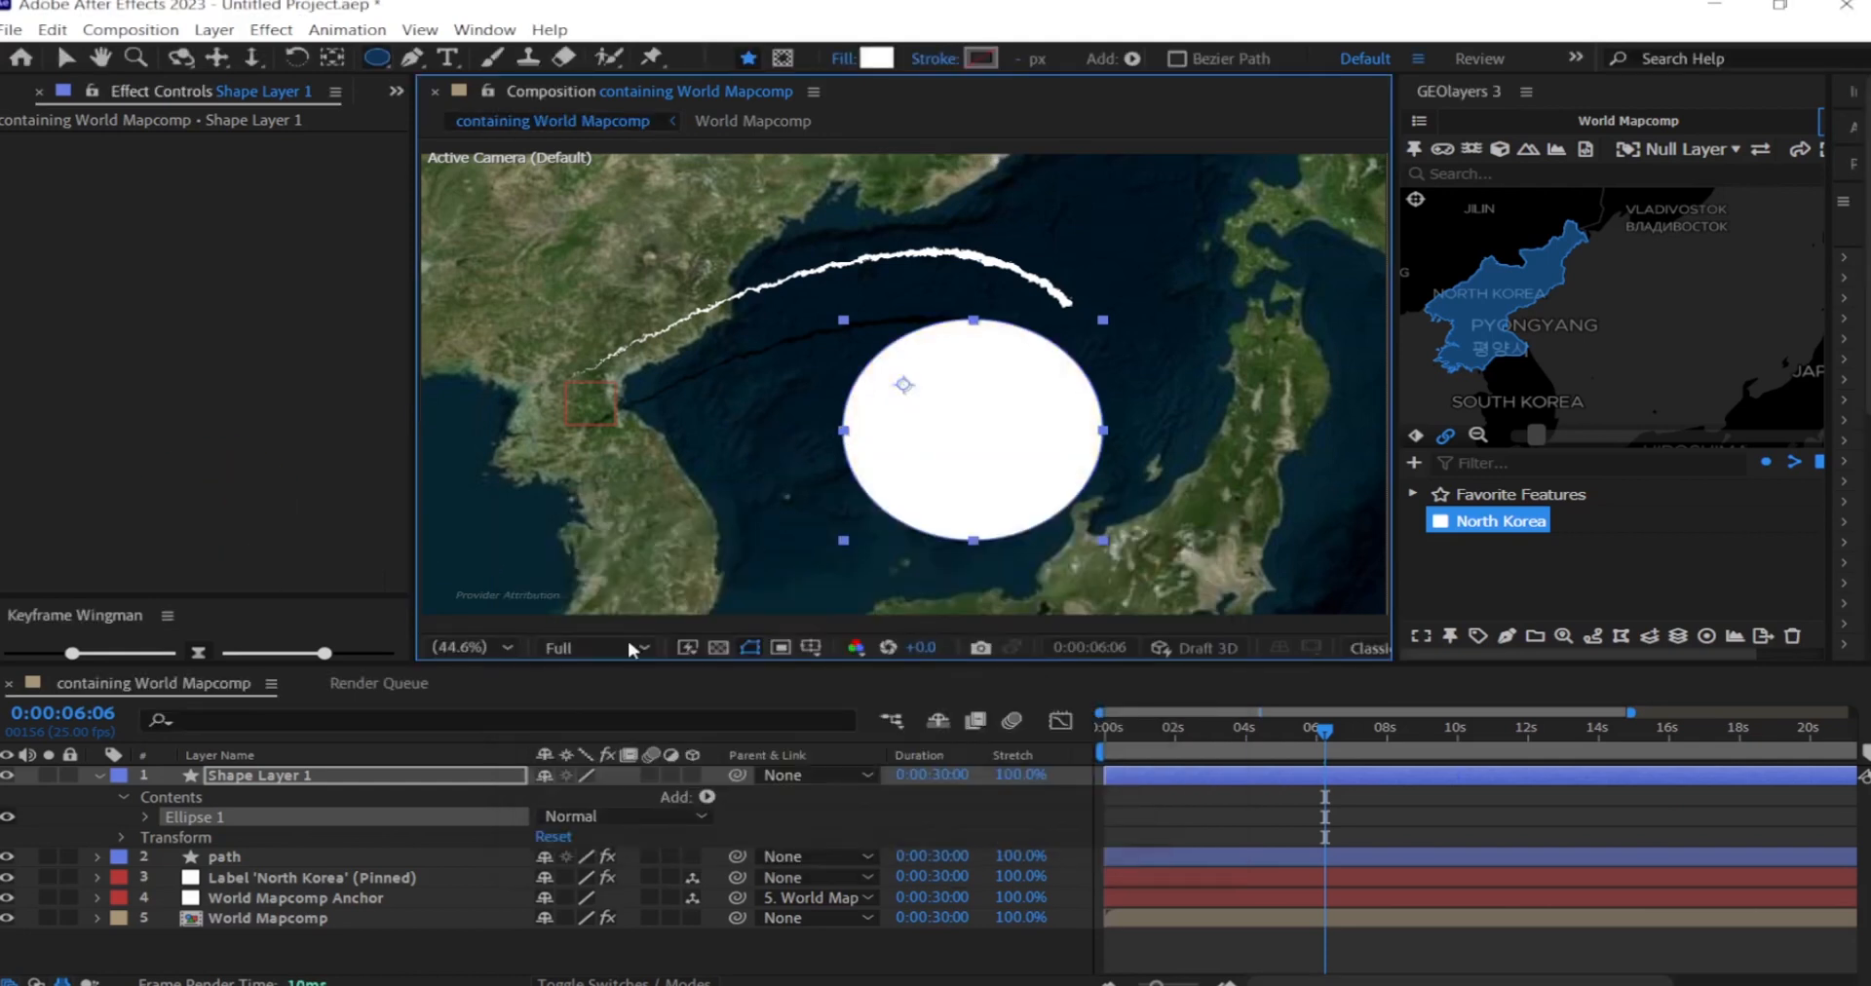
# - Set the circle's Ellipse Path size to 80 by 80
pyautogui.press('v')
pyautogui.click(146, 818)
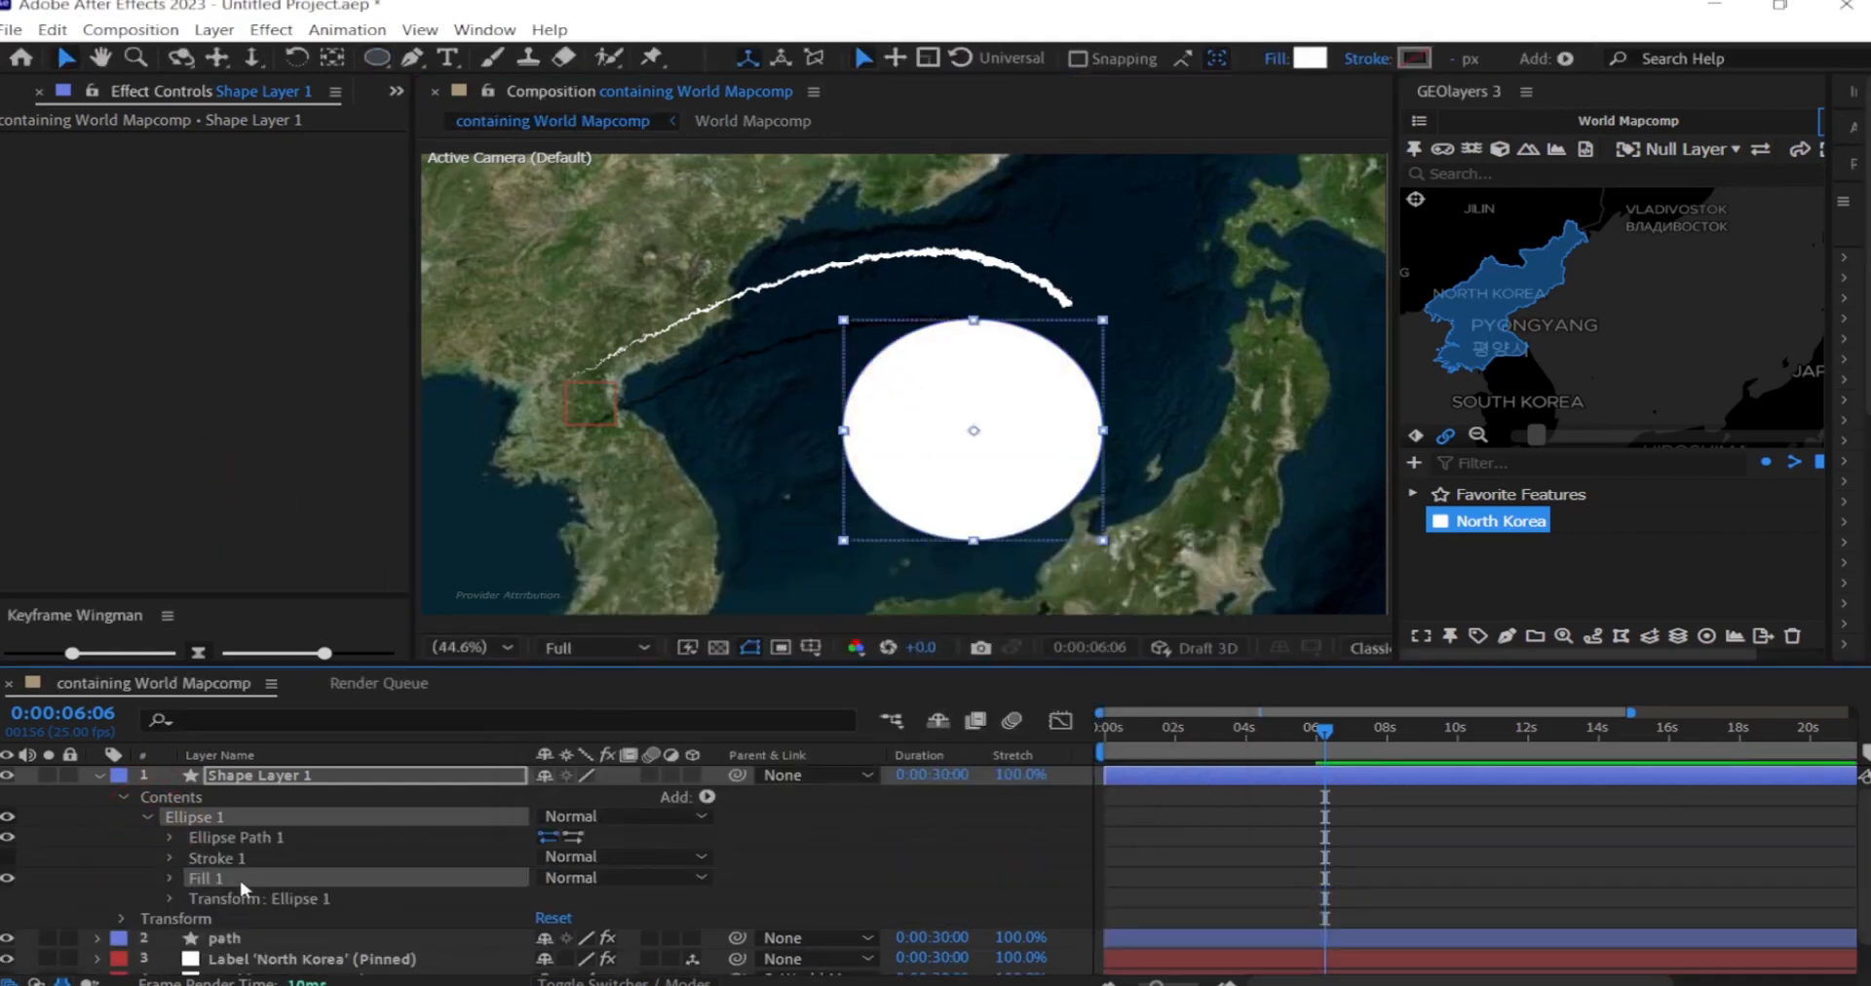
pyautogui.click(171, 838)
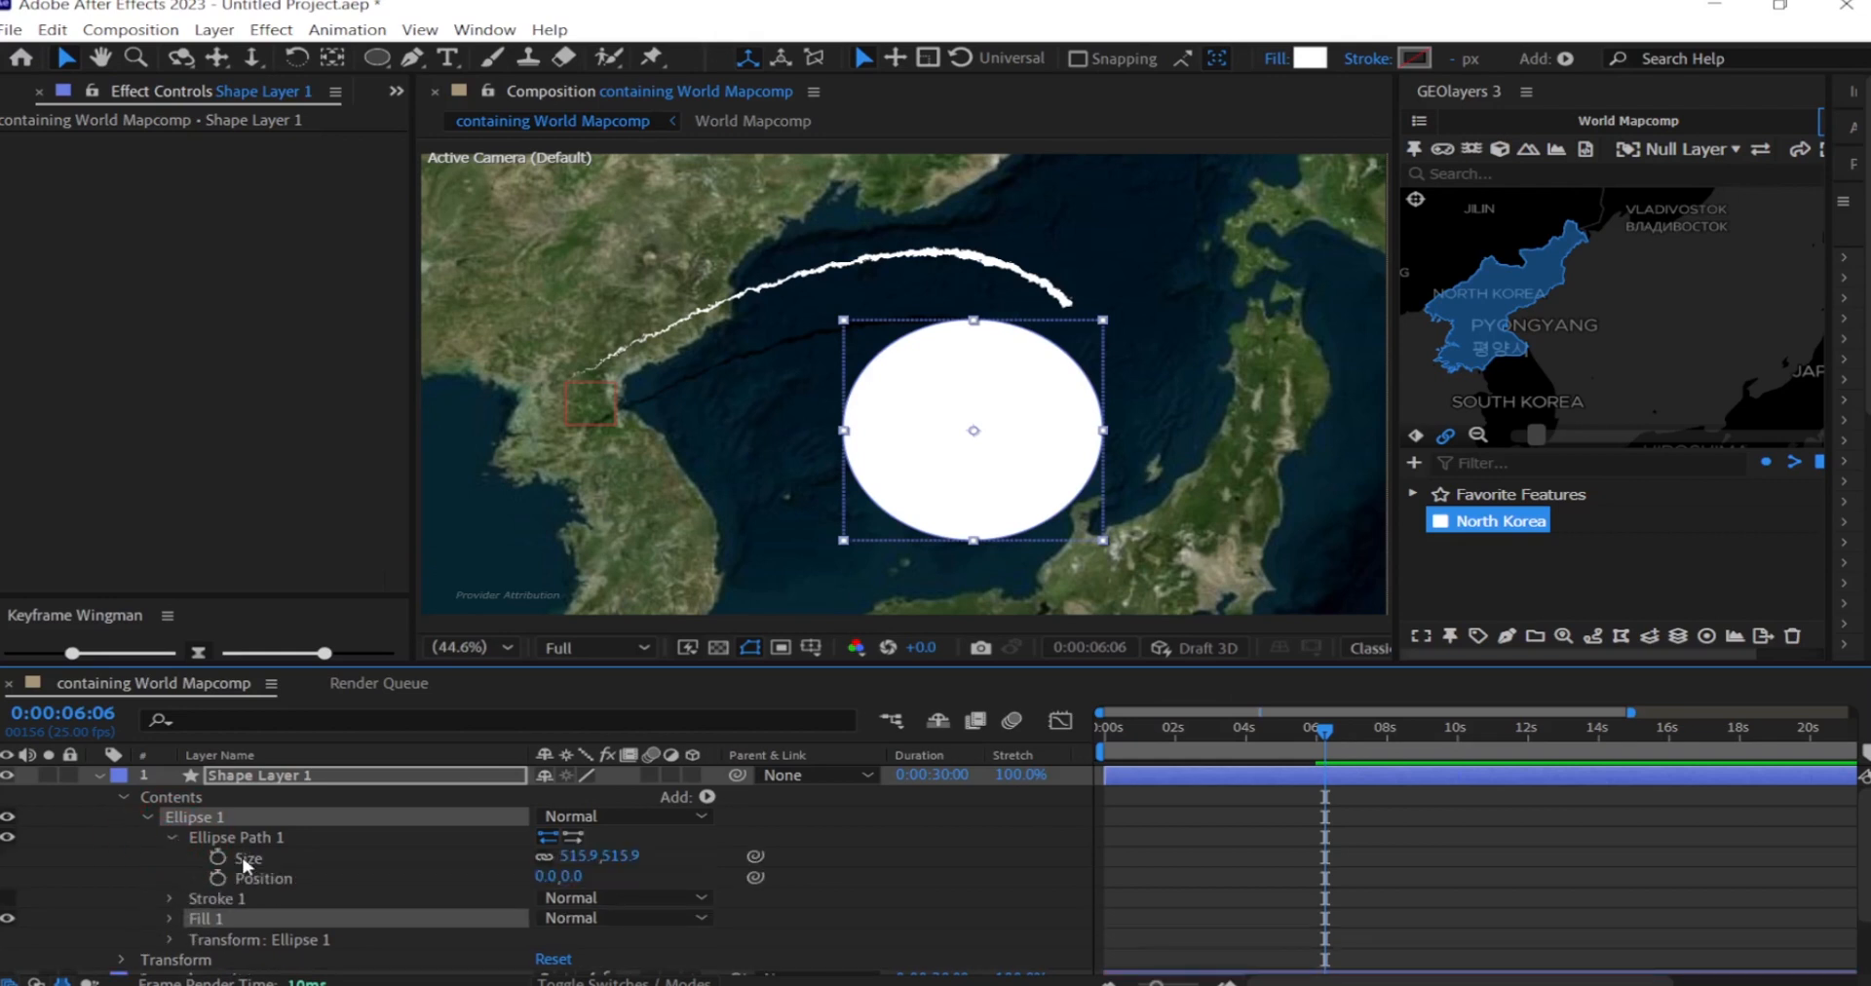
pyautogui.click(579, 855)
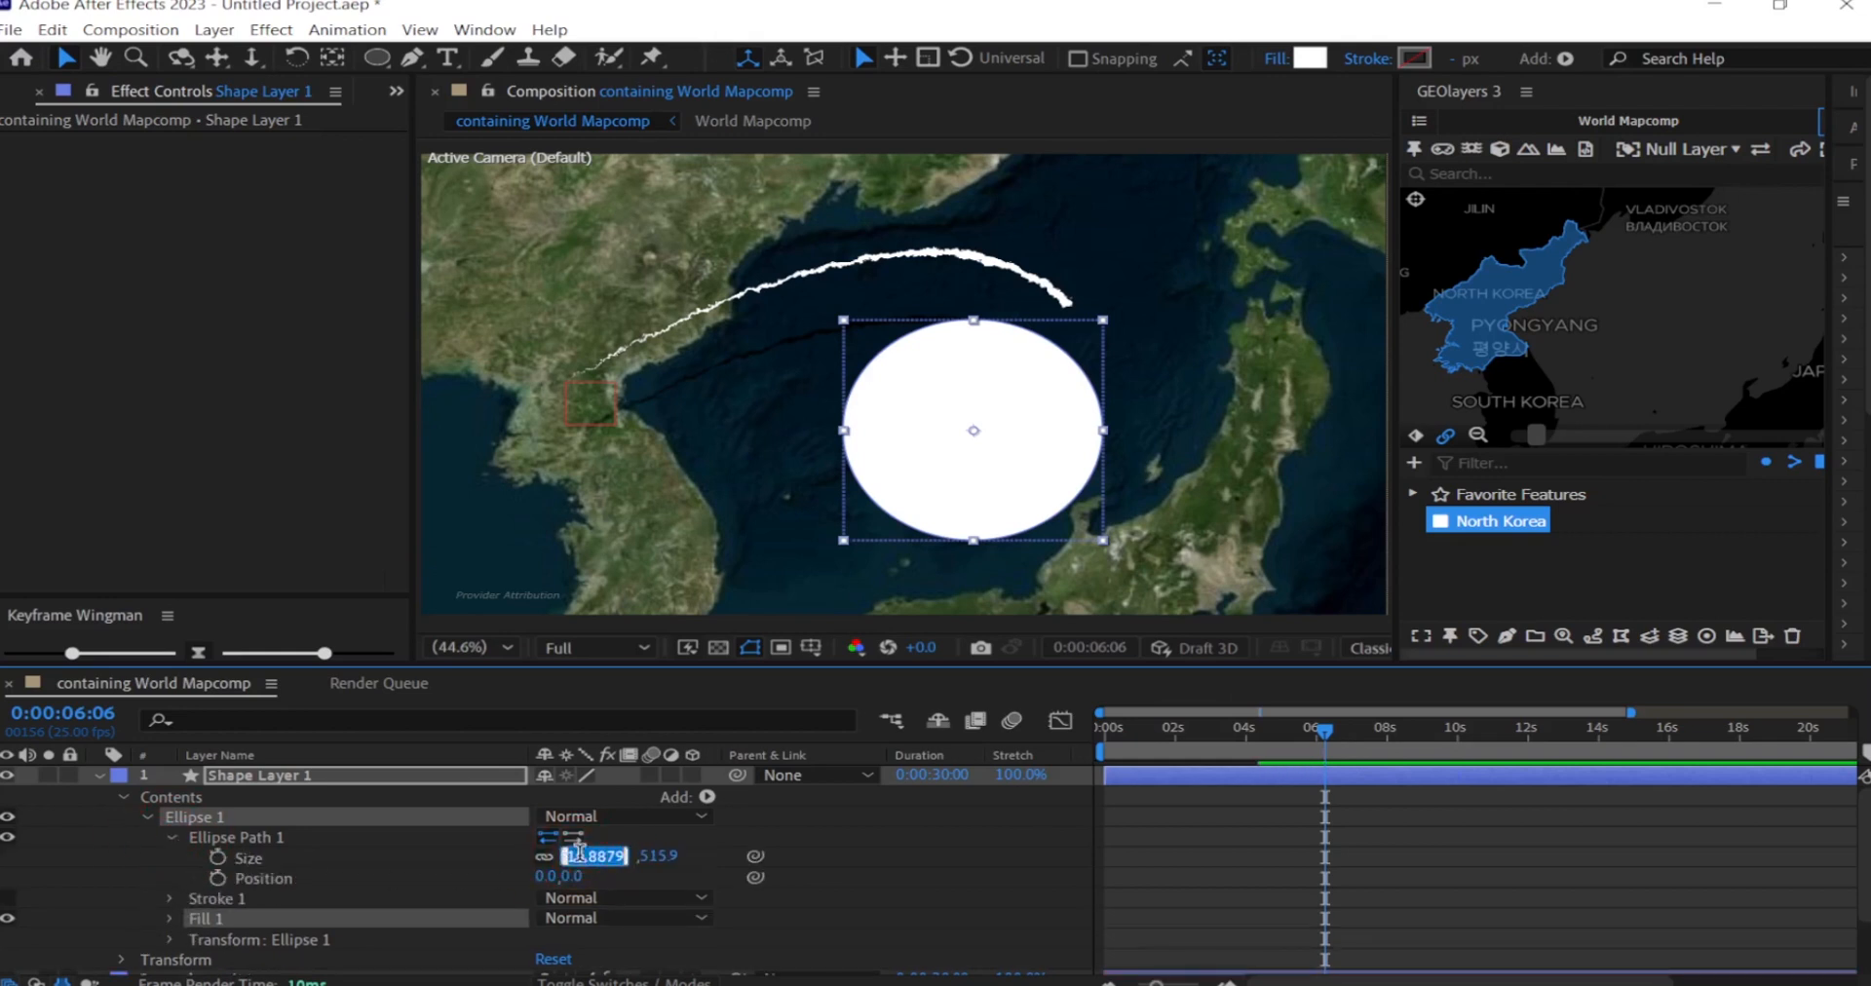
pyautogui.write('80')
pyautogui.press('Return')
pyautogui.click(978, 448)
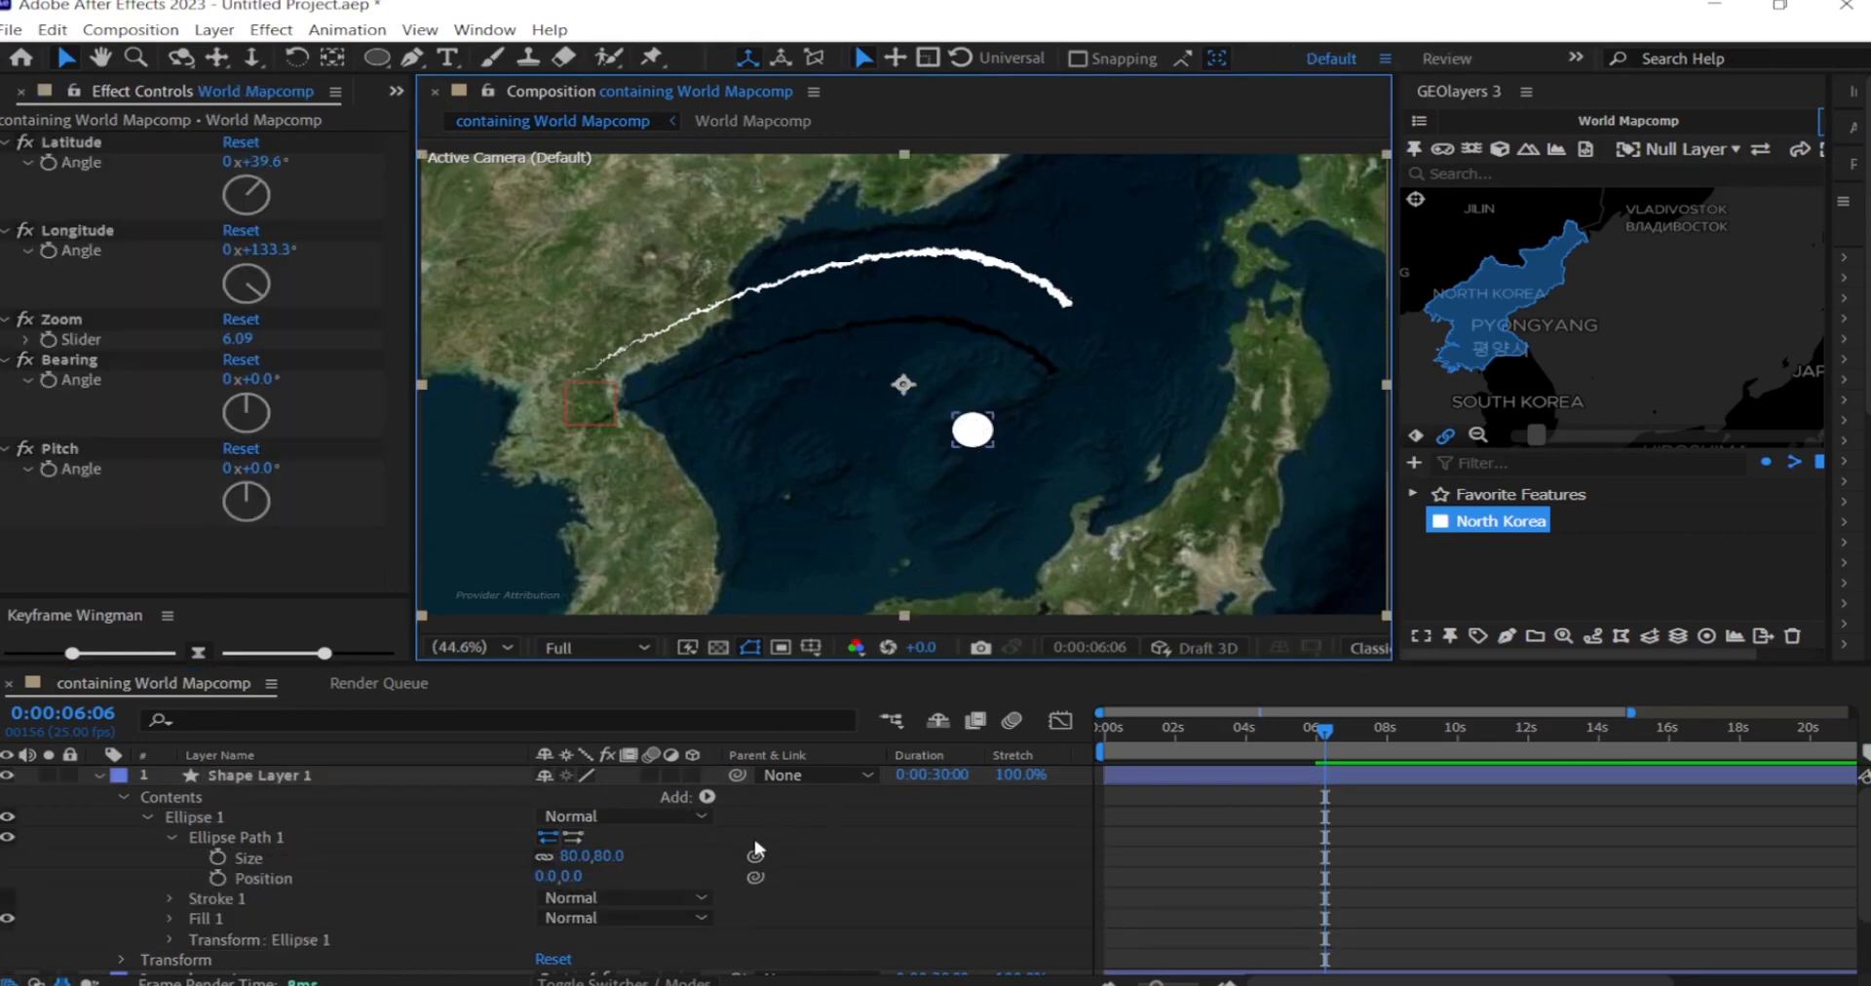
# - Rename the circle's shape layer "Ellipse"
pyautogui.click(240, 777)
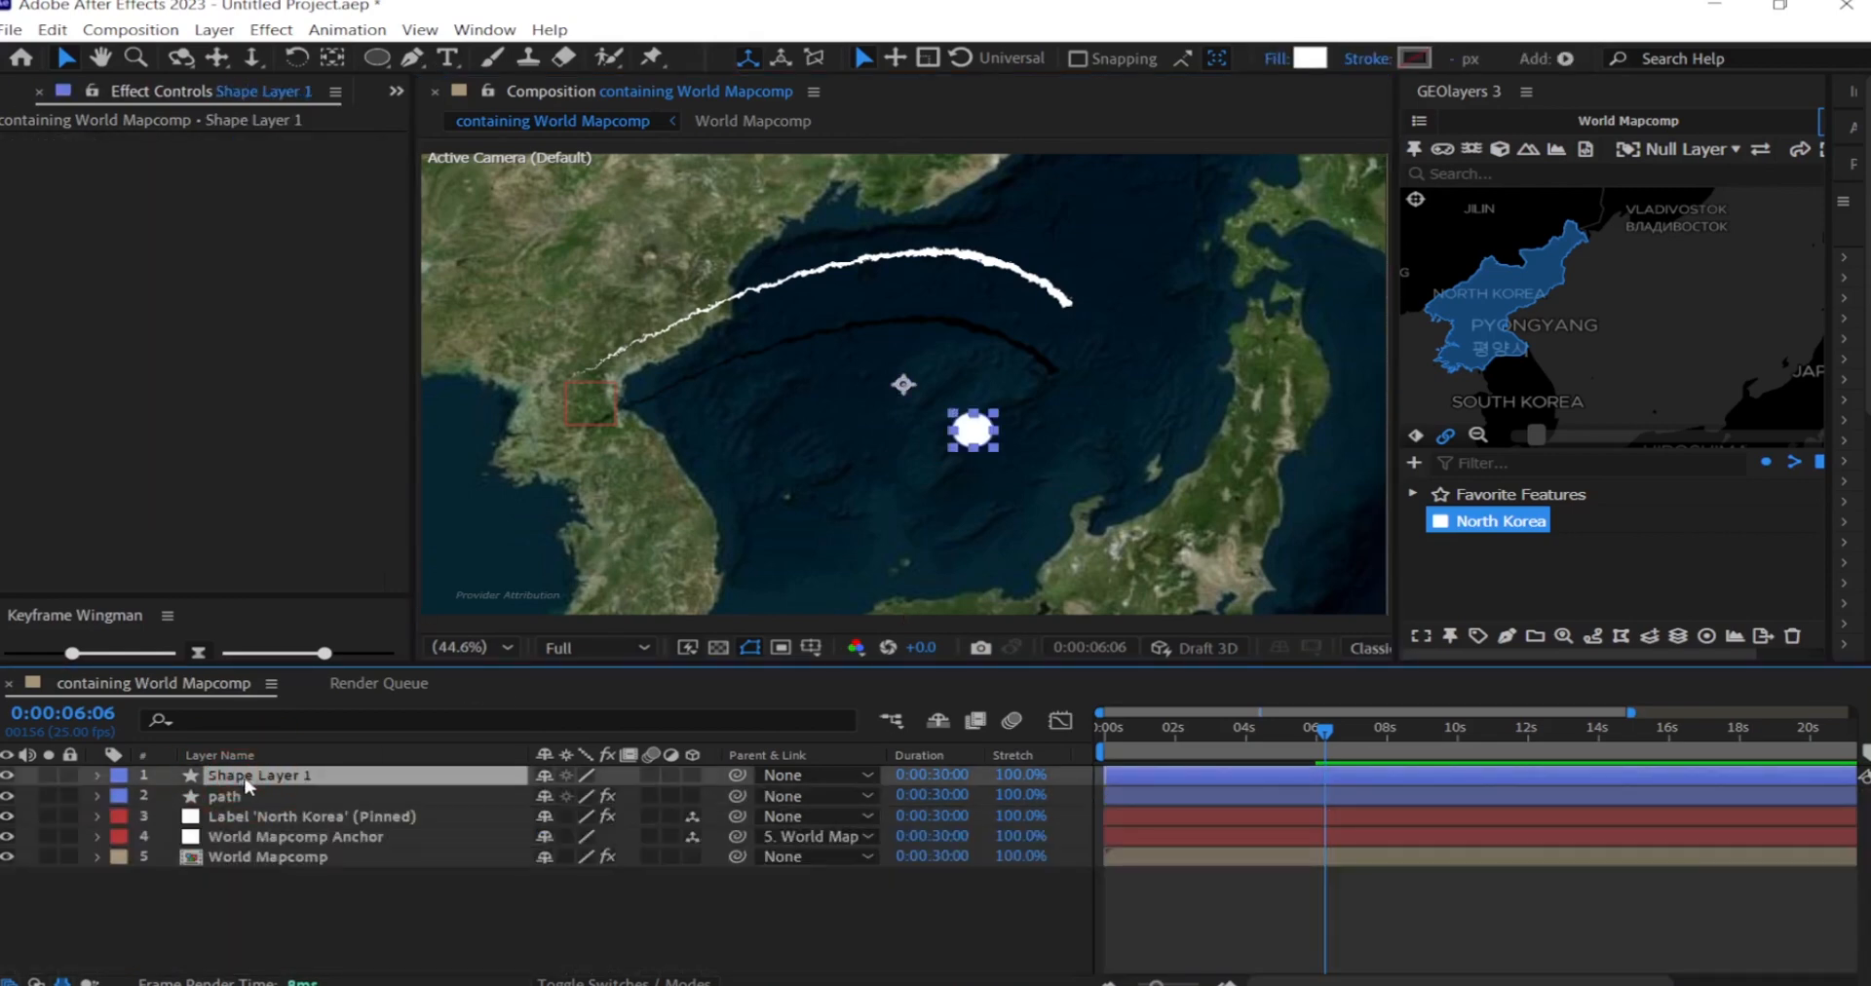
pyautogui.rightClick(244, 778)
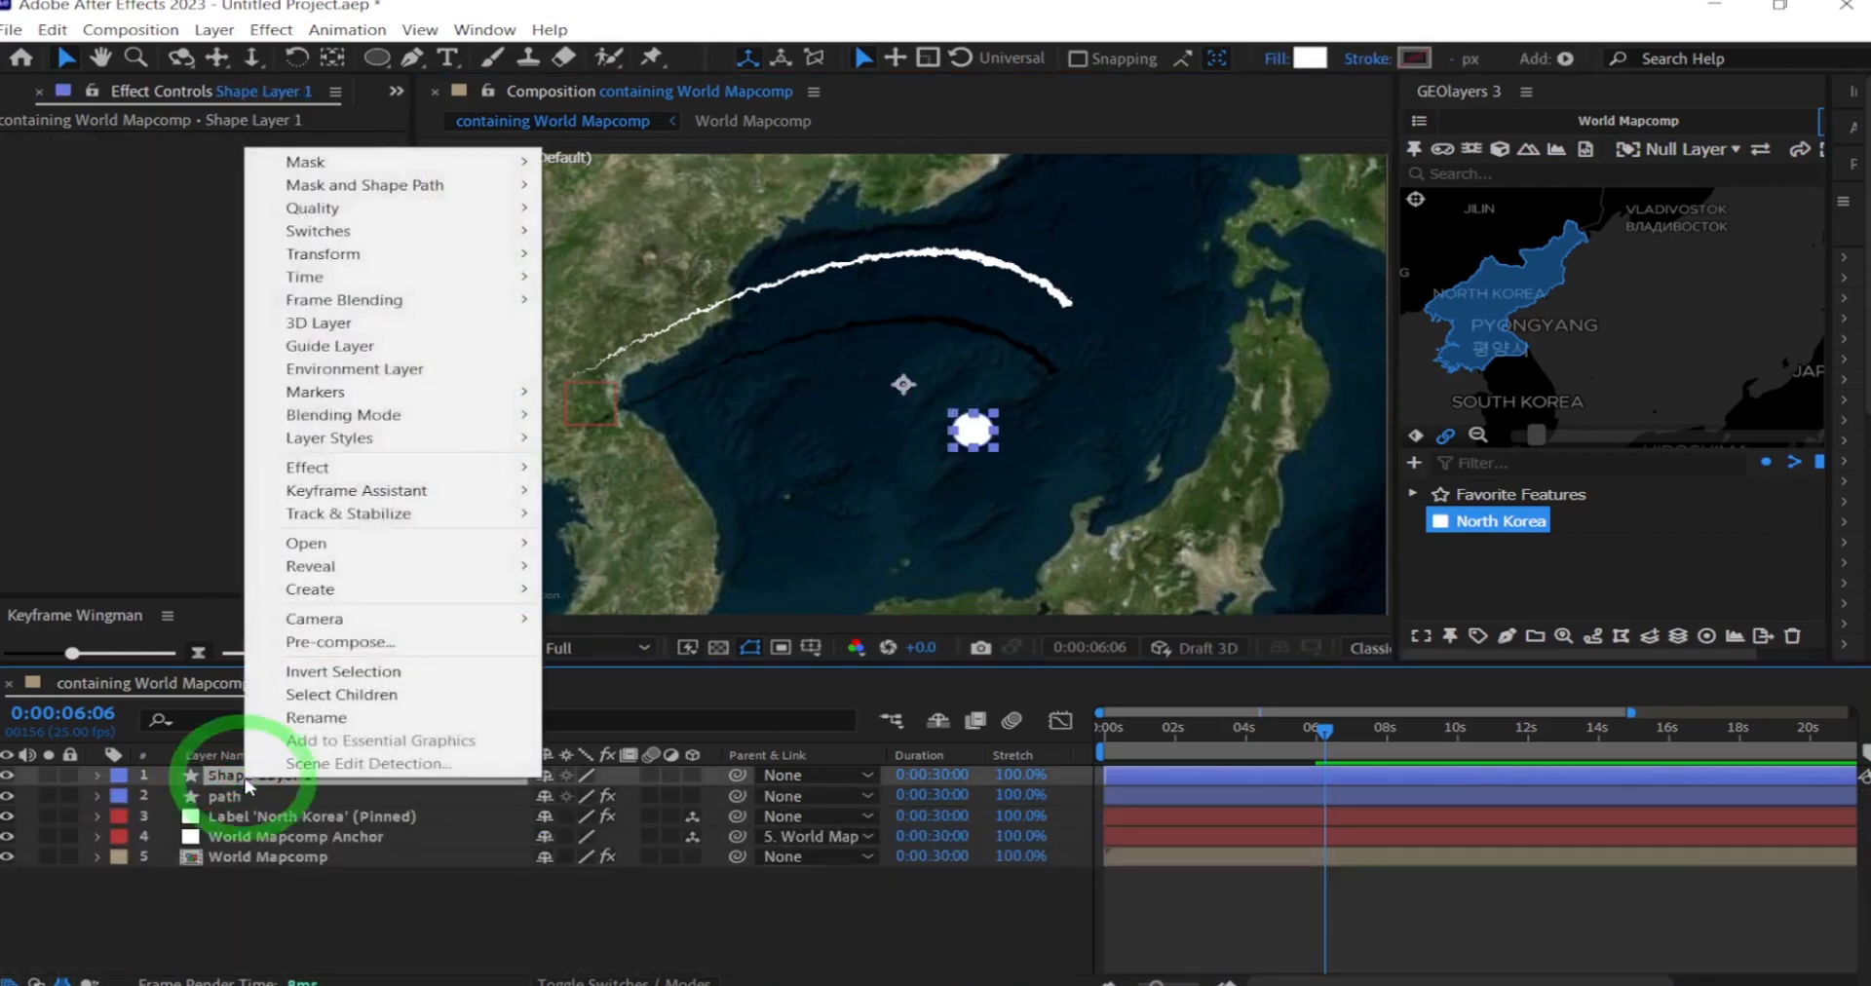
pyautogui.click(315, 717)
pyautogui.write('Ellipse')
pyautogui.press('Return')
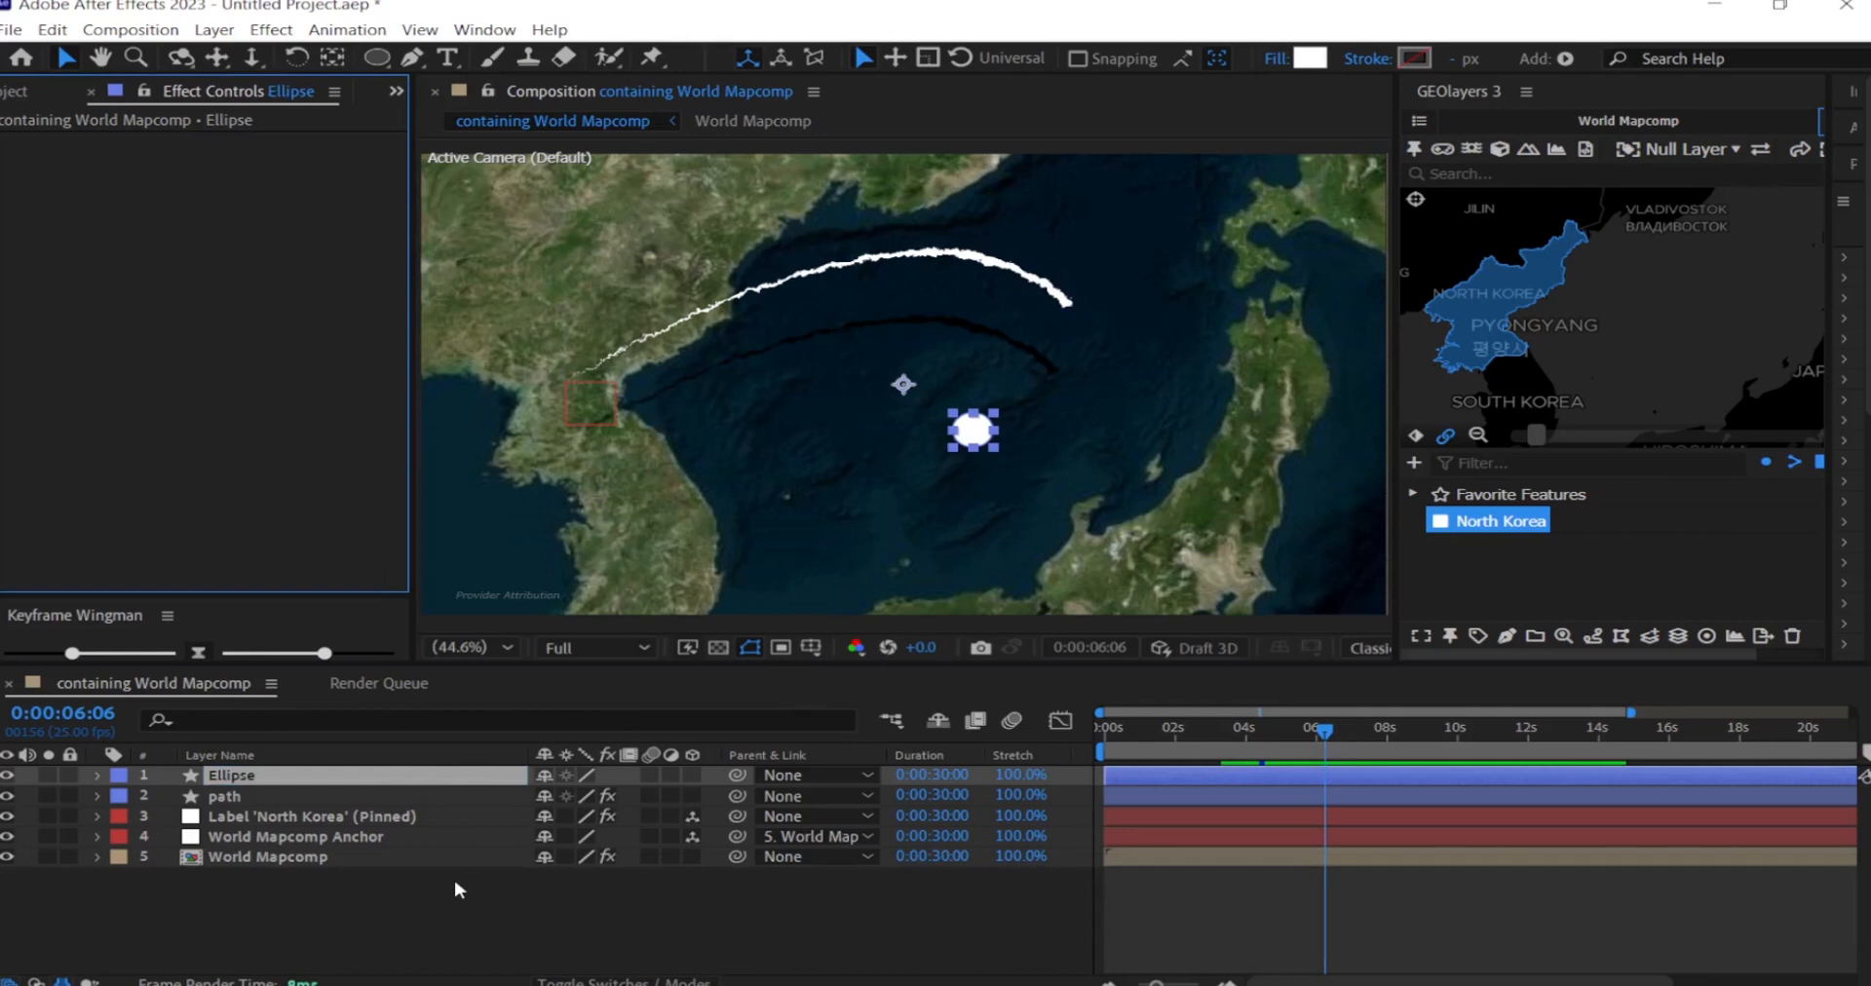
# - Move the circle onto the path's start in North Korea and centre its anchor point, giving a position of about 289, 536
pyautogui.press('p')
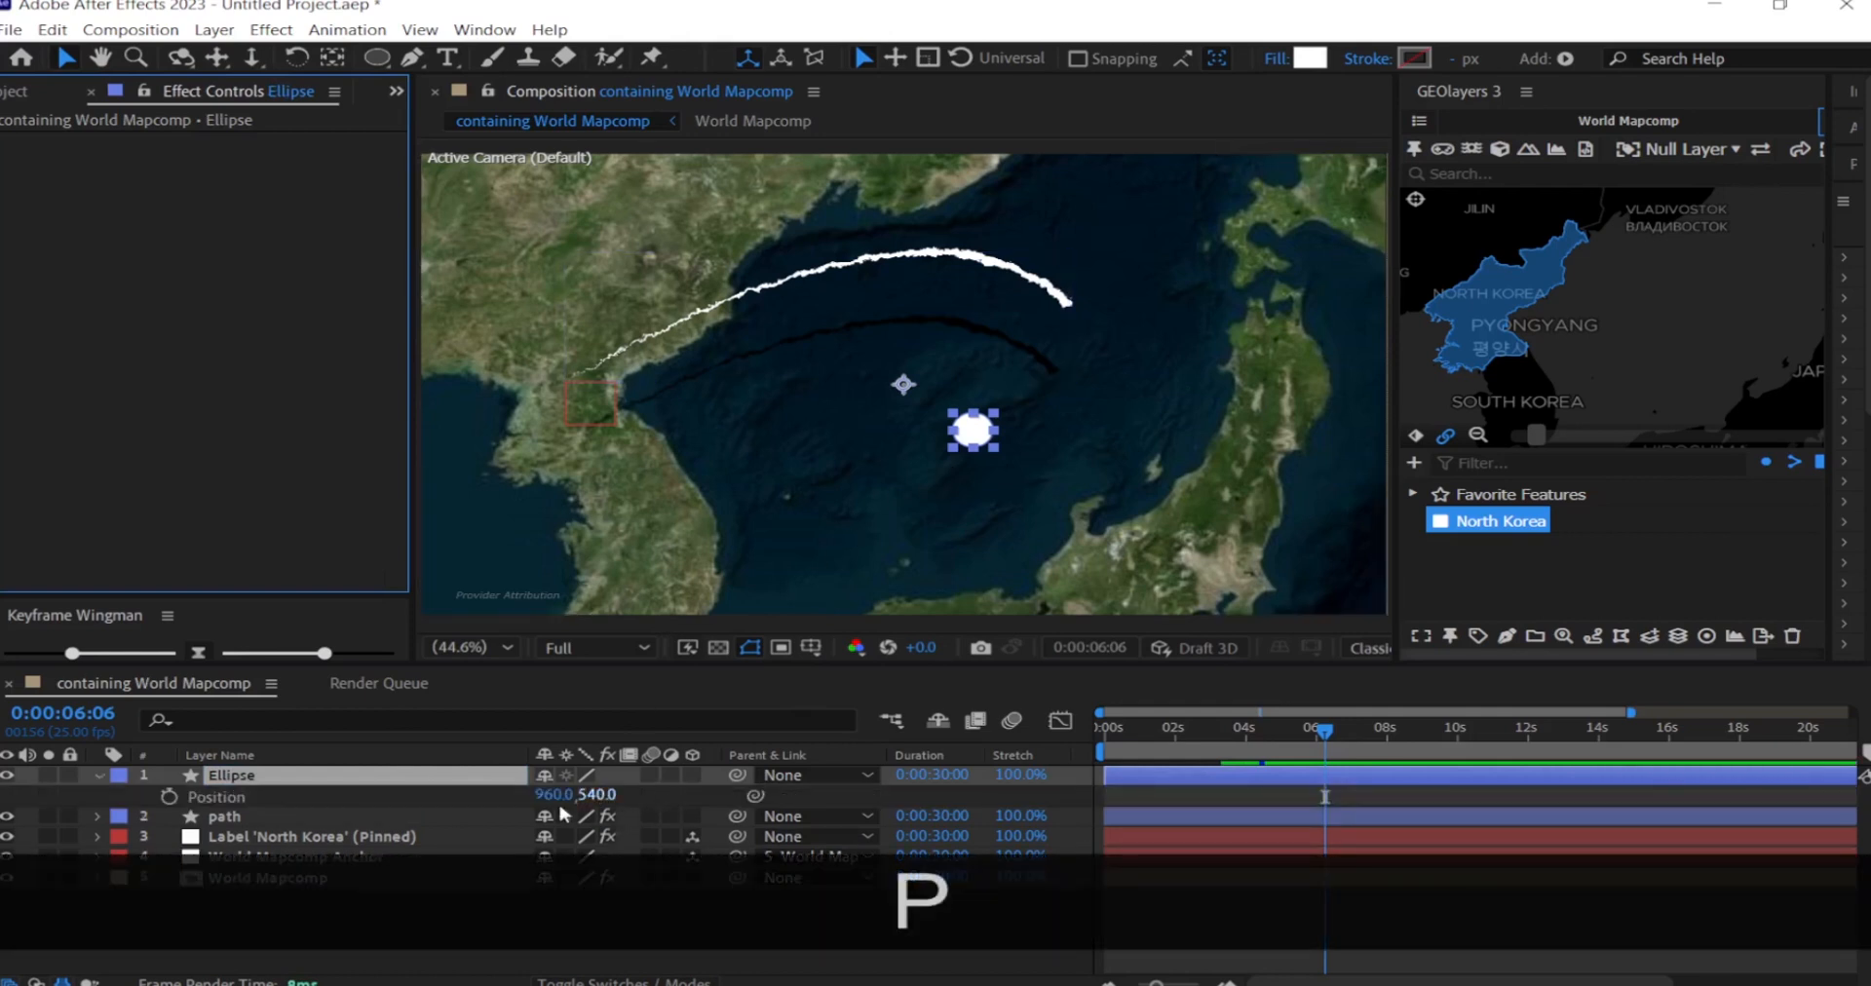
pyautogui.click(213, 799)
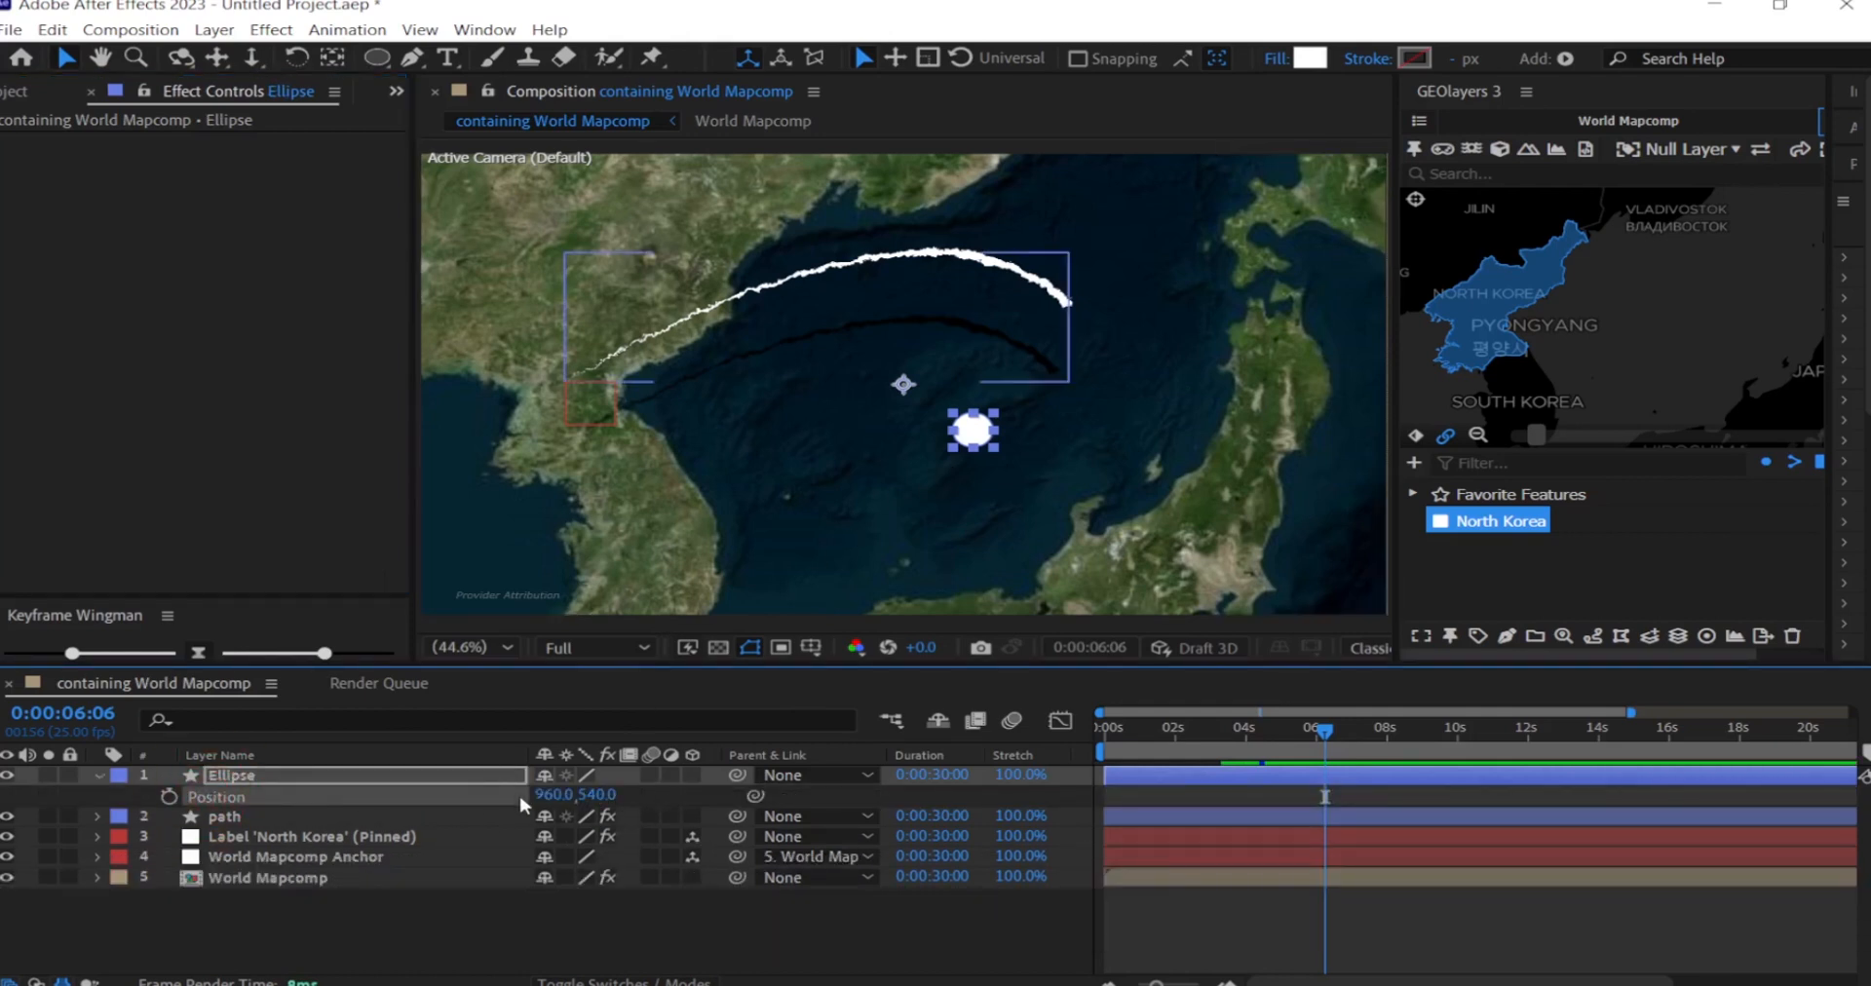
pyautogui.moveTo(962, 436); pyautogui.dragTo(534, 376)
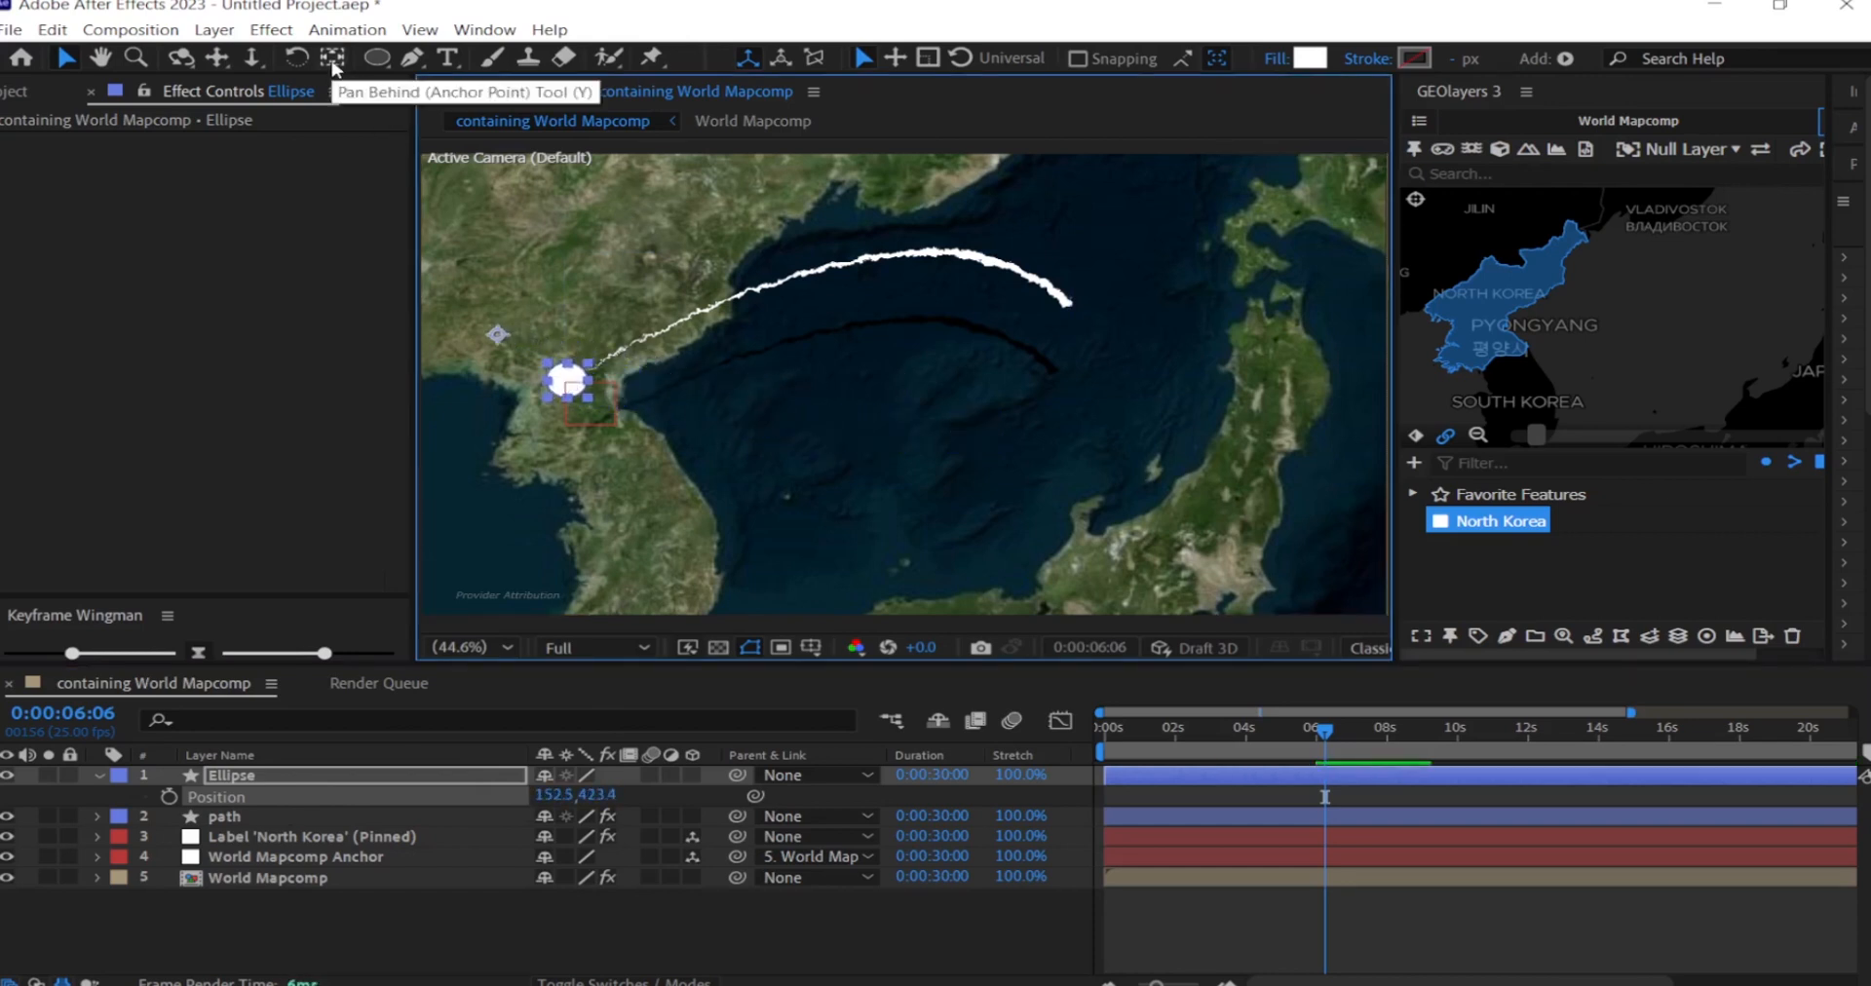
pyautogui.click(333, 59)
pyautogui.moveTo(498, 338); pyautogui.dragTo(573, 387)
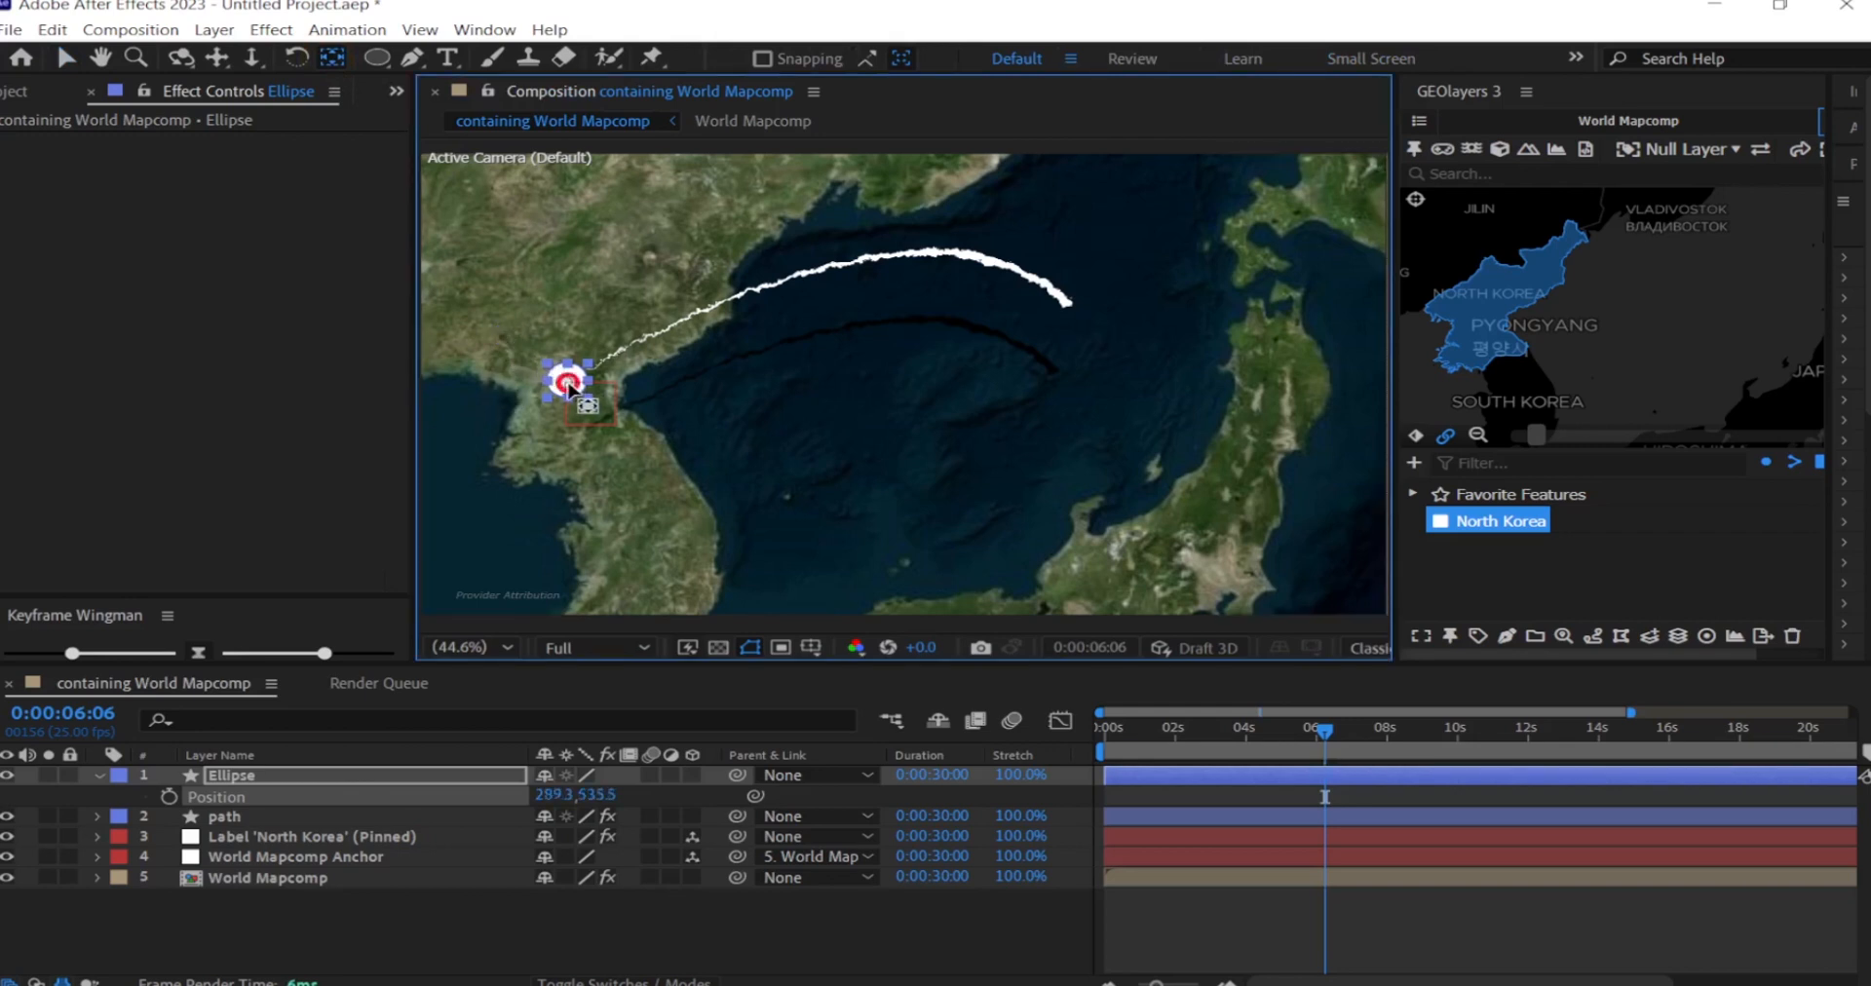
pyautogui.click(838, 426)
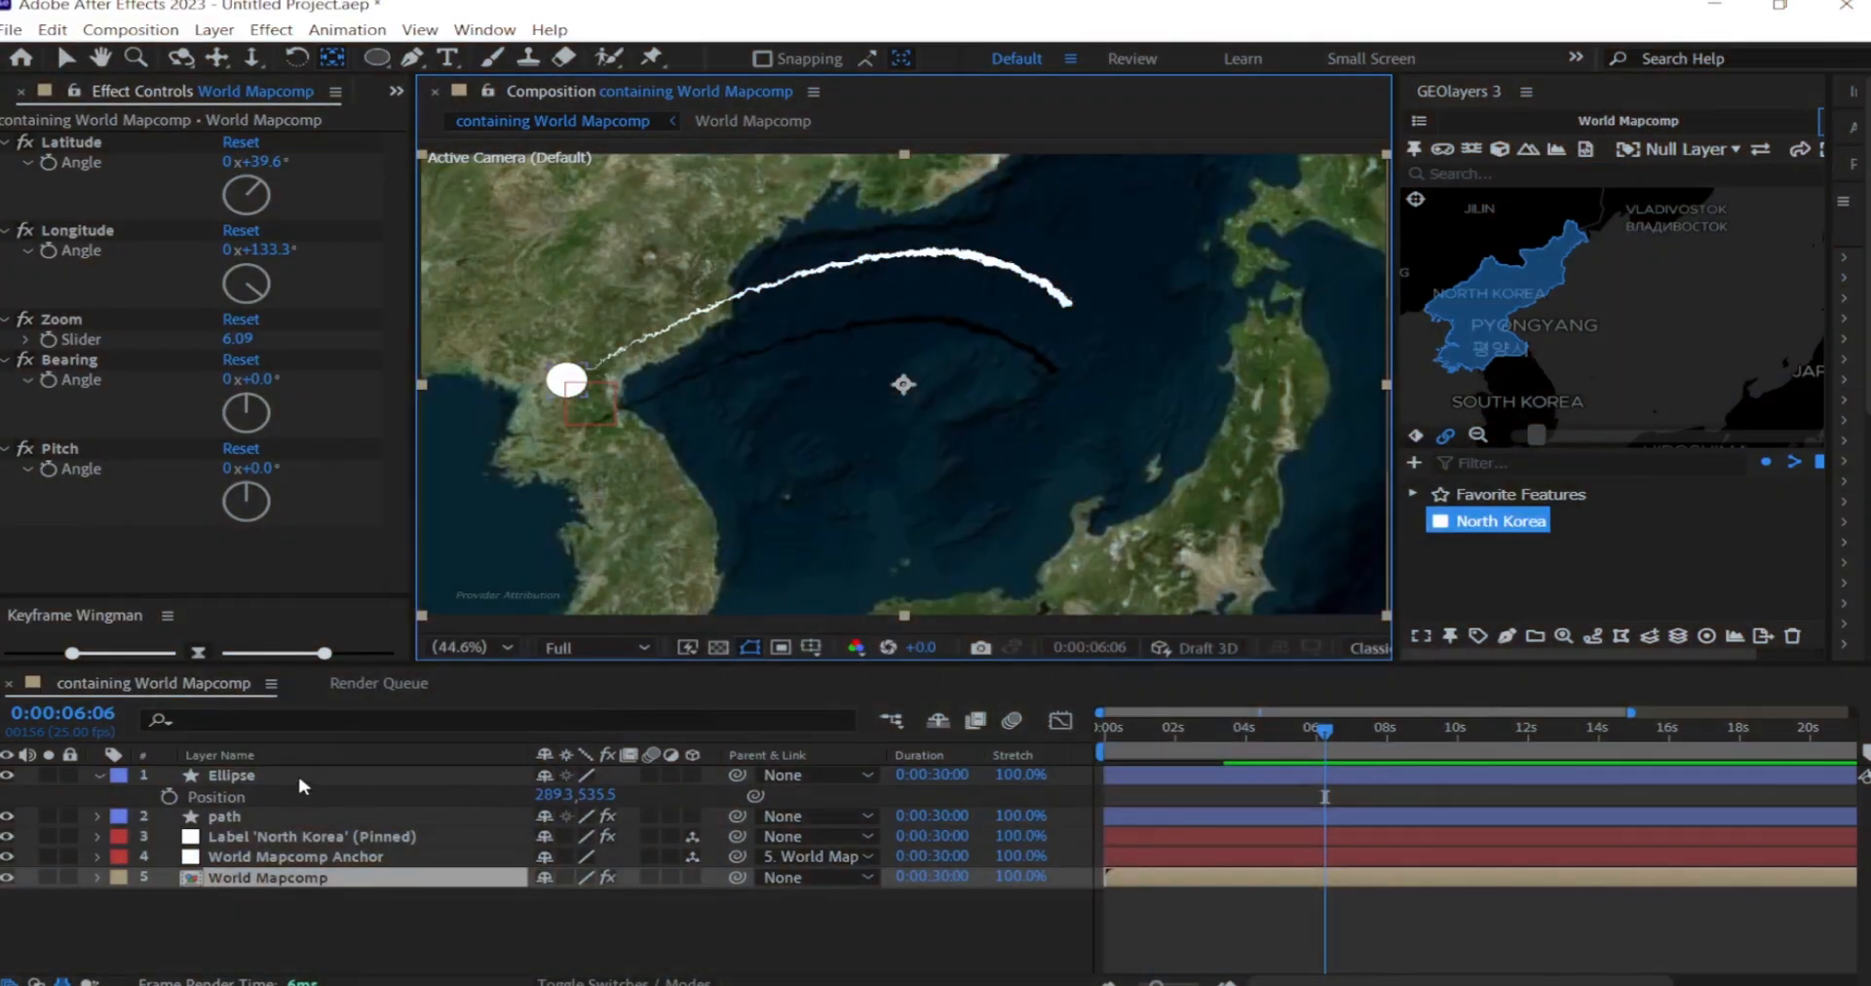
# - Start keyframing the Ellipse layer's position at 0:00:02:10, where the path begins to grow
pyautogui.click(304, 779)
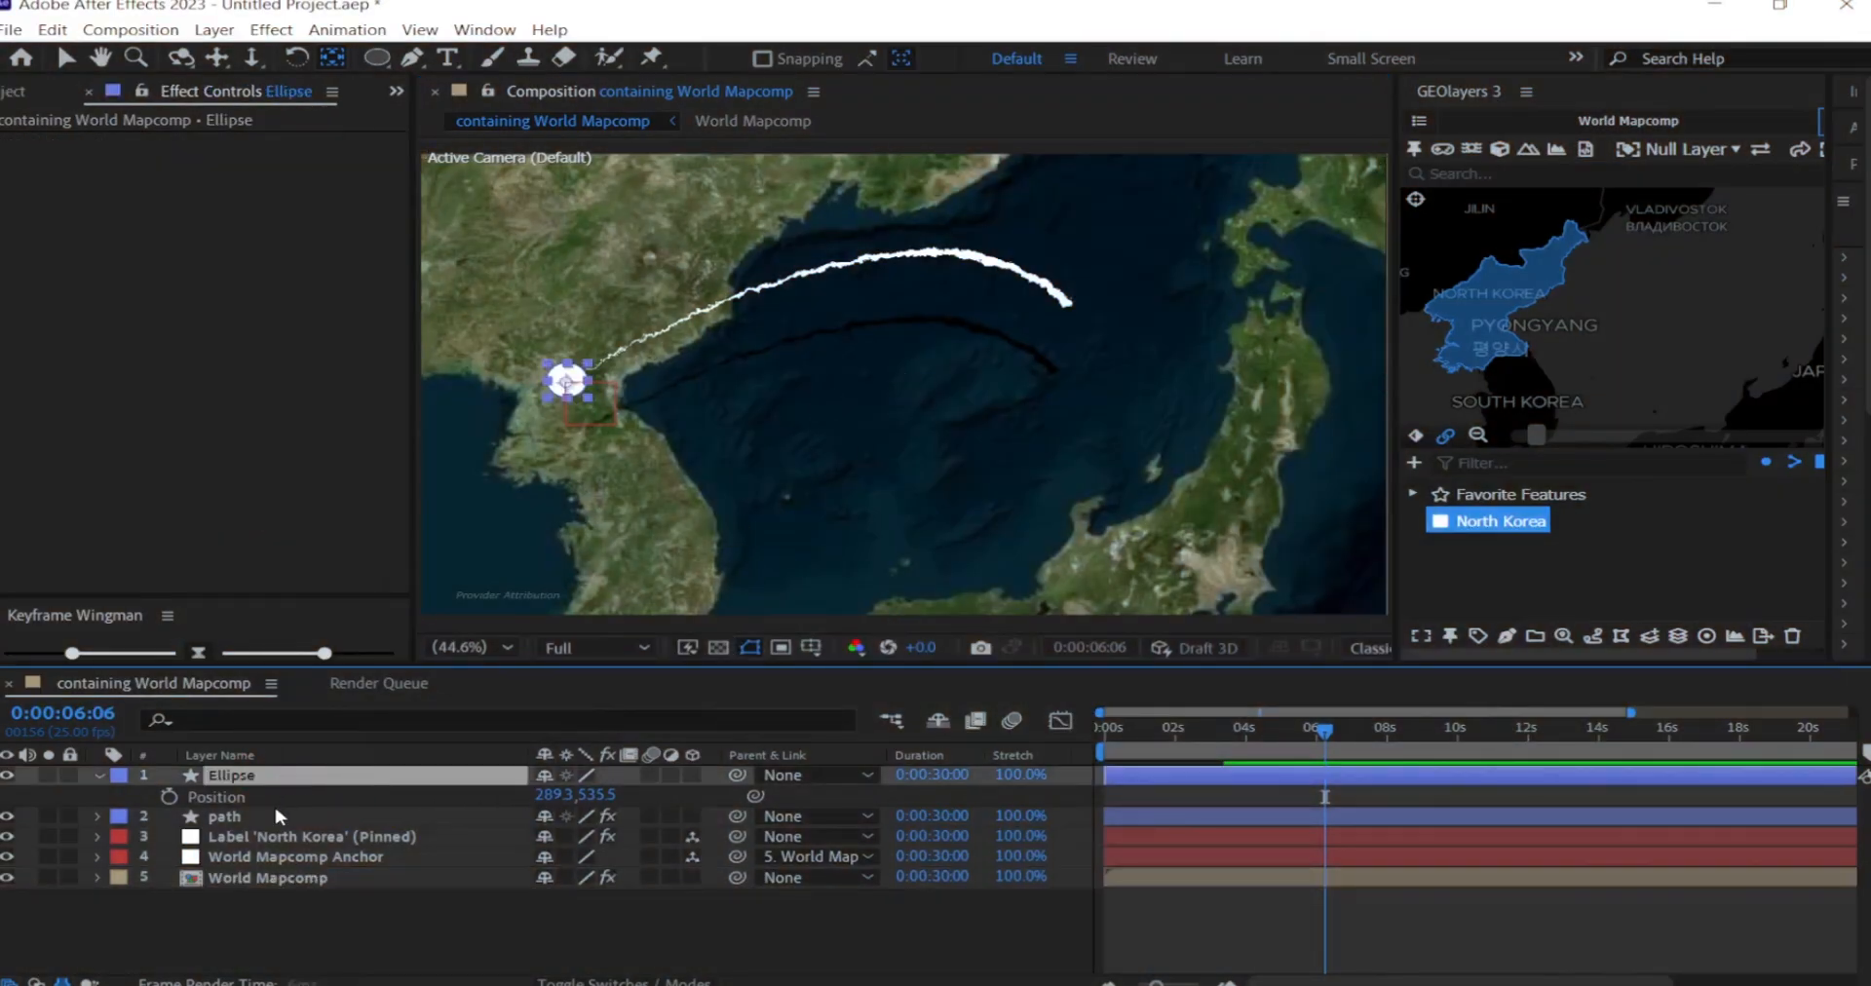
pyautogui.press('pageup')
pyautogui.moveTo(1142, 749); pyautogui.dragTo(1105, 754)
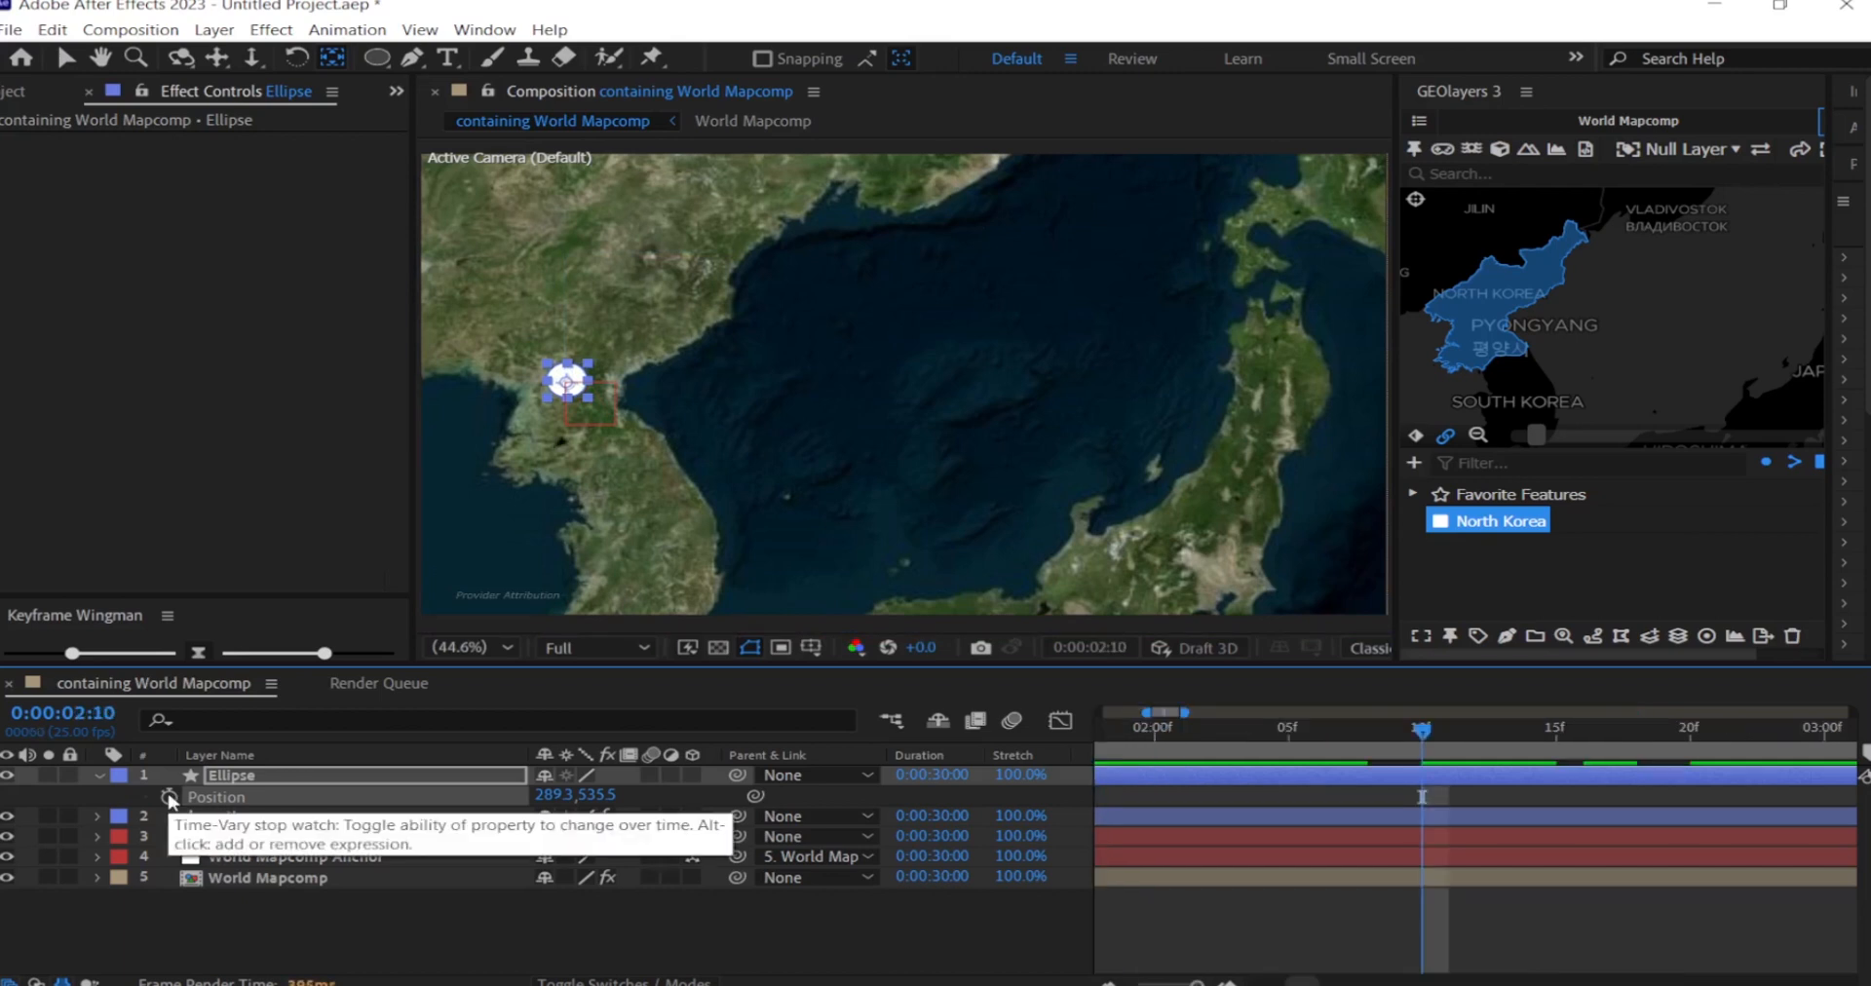
pyautogui.click(170, 800)
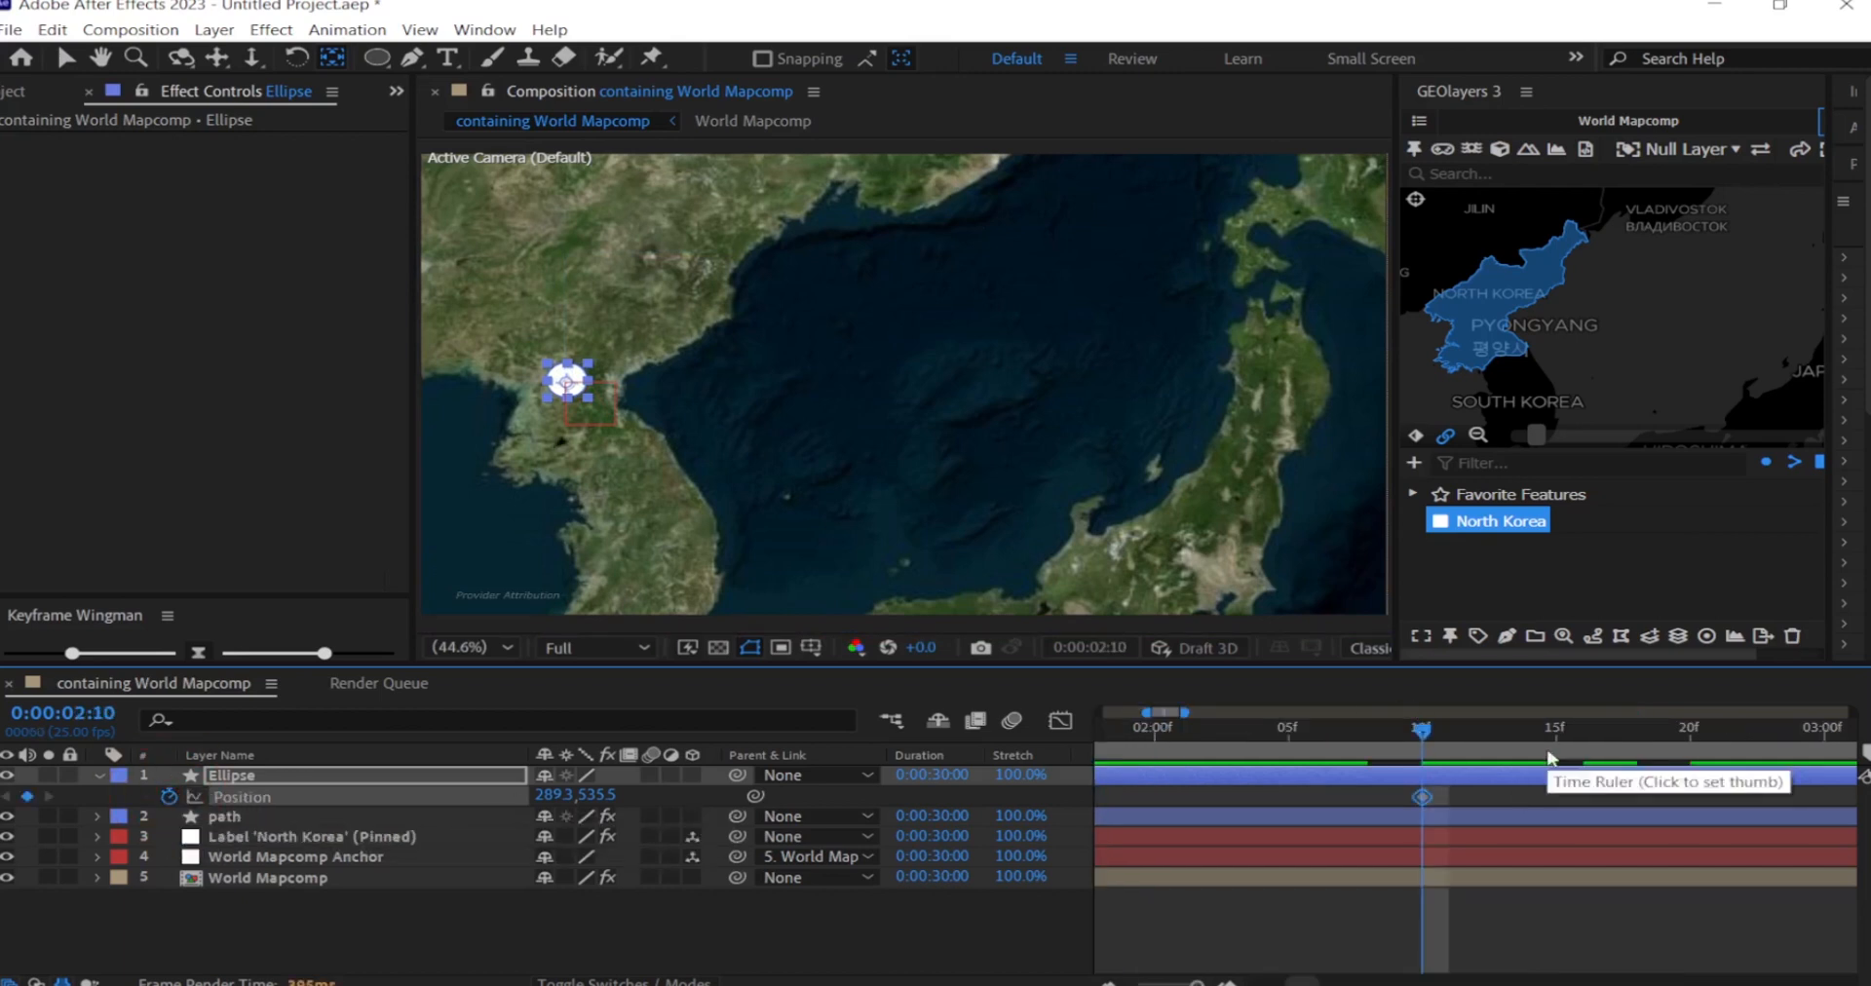
# - At 0:00:02:15, keyframe the circle on the growing path's tip at a position of about 359, 506
pyautogui.moveTo(1432, 738); pyautogui.dragTo(1572, 755)
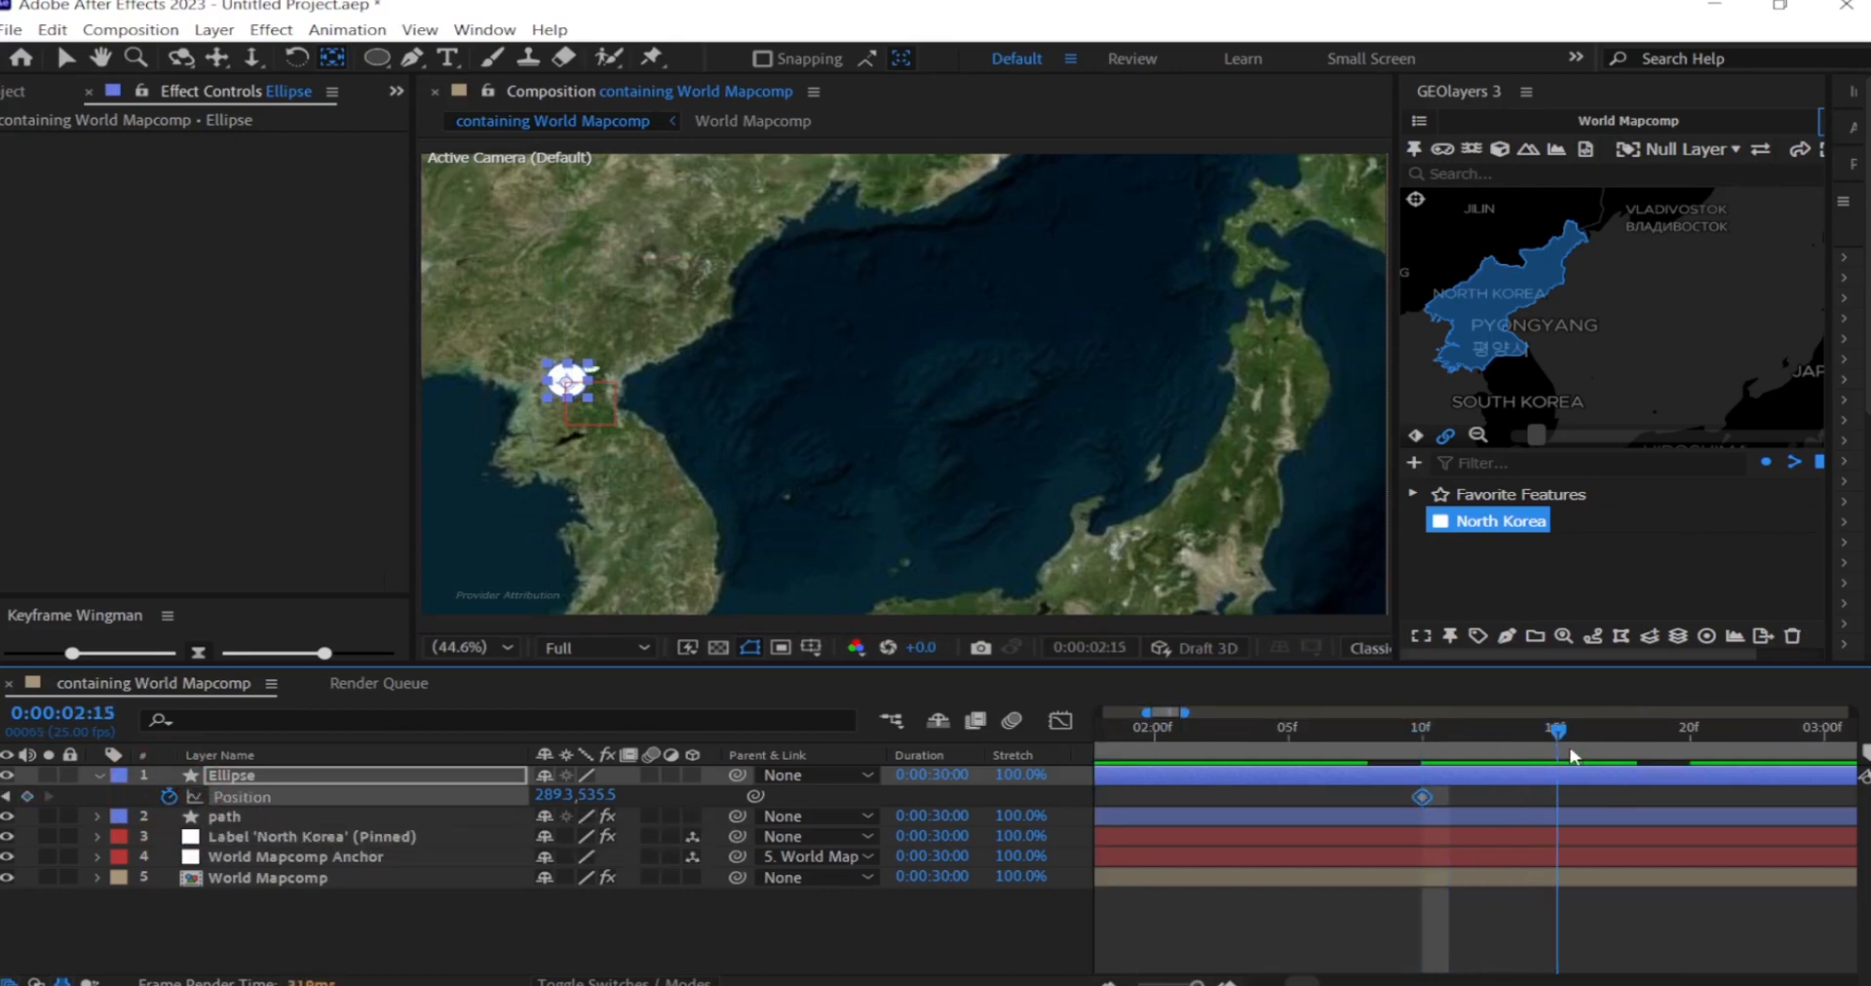
pyautogui.moveTo(575, 379); pyautogui.dragTo(573, 381)
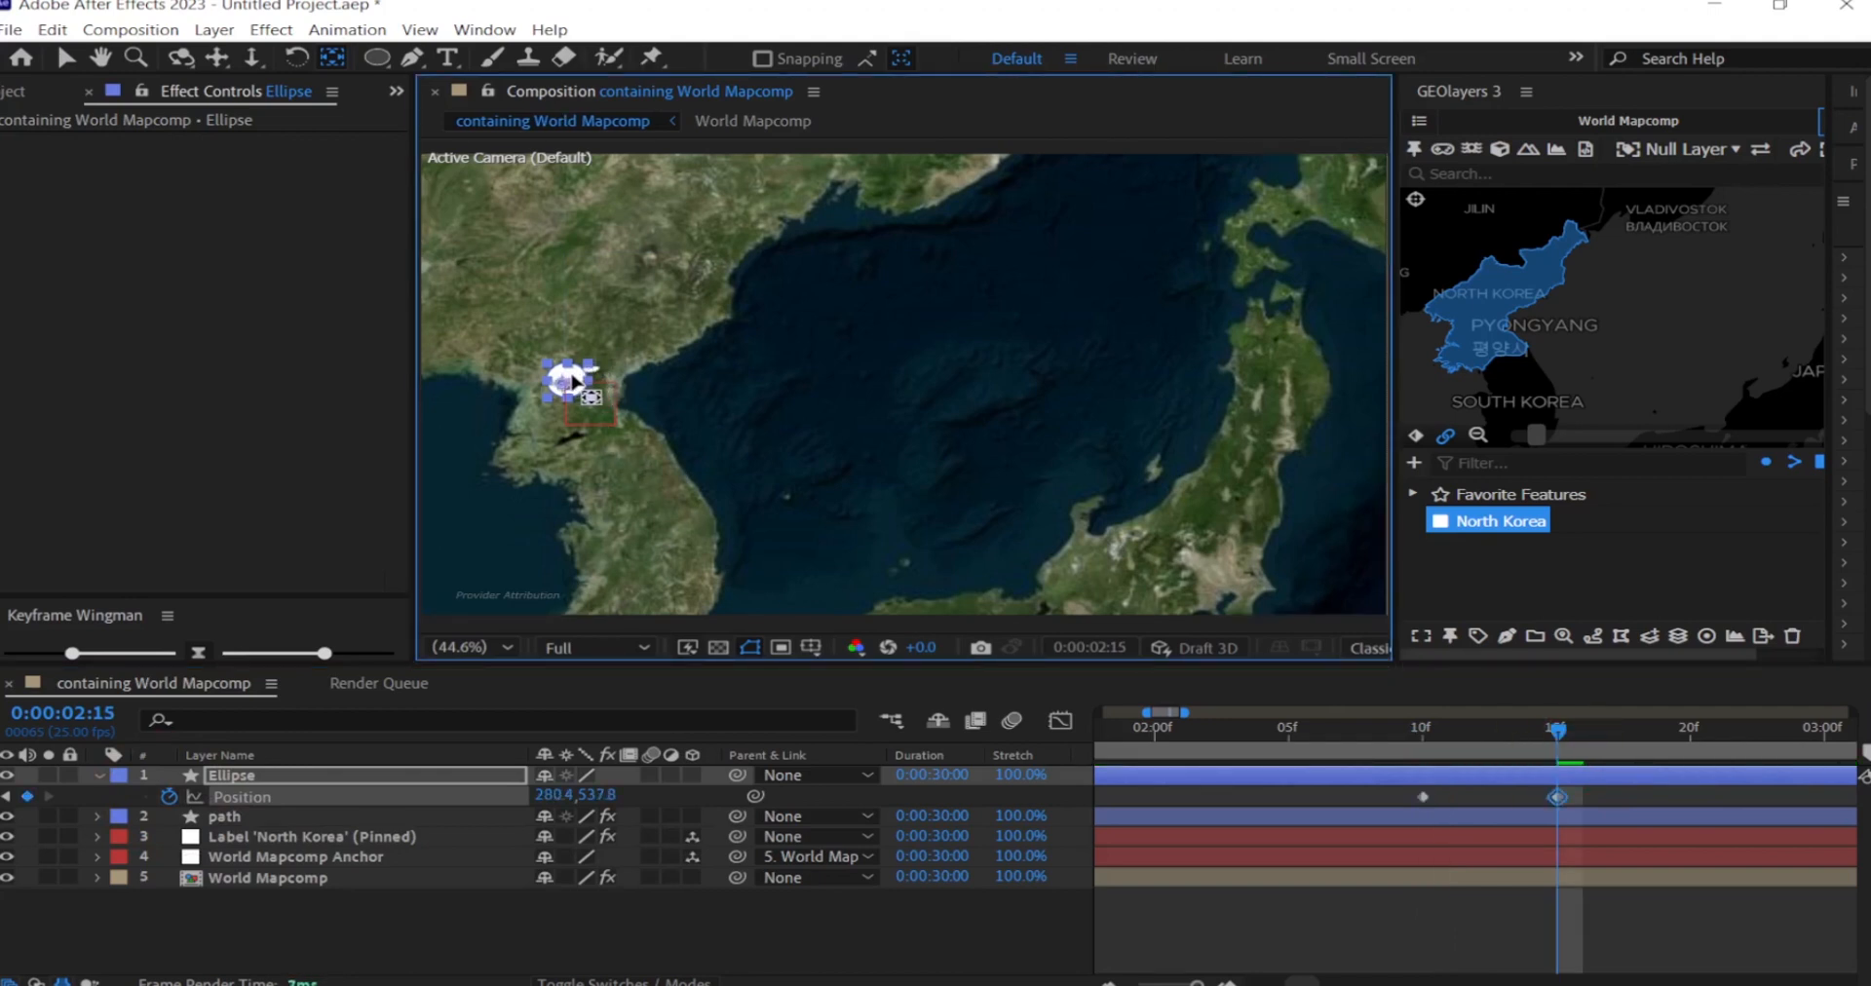
pyautogui.press('v')
pyautogui.moveTo(570, 382); pyautogui.dragTo(603, 366)
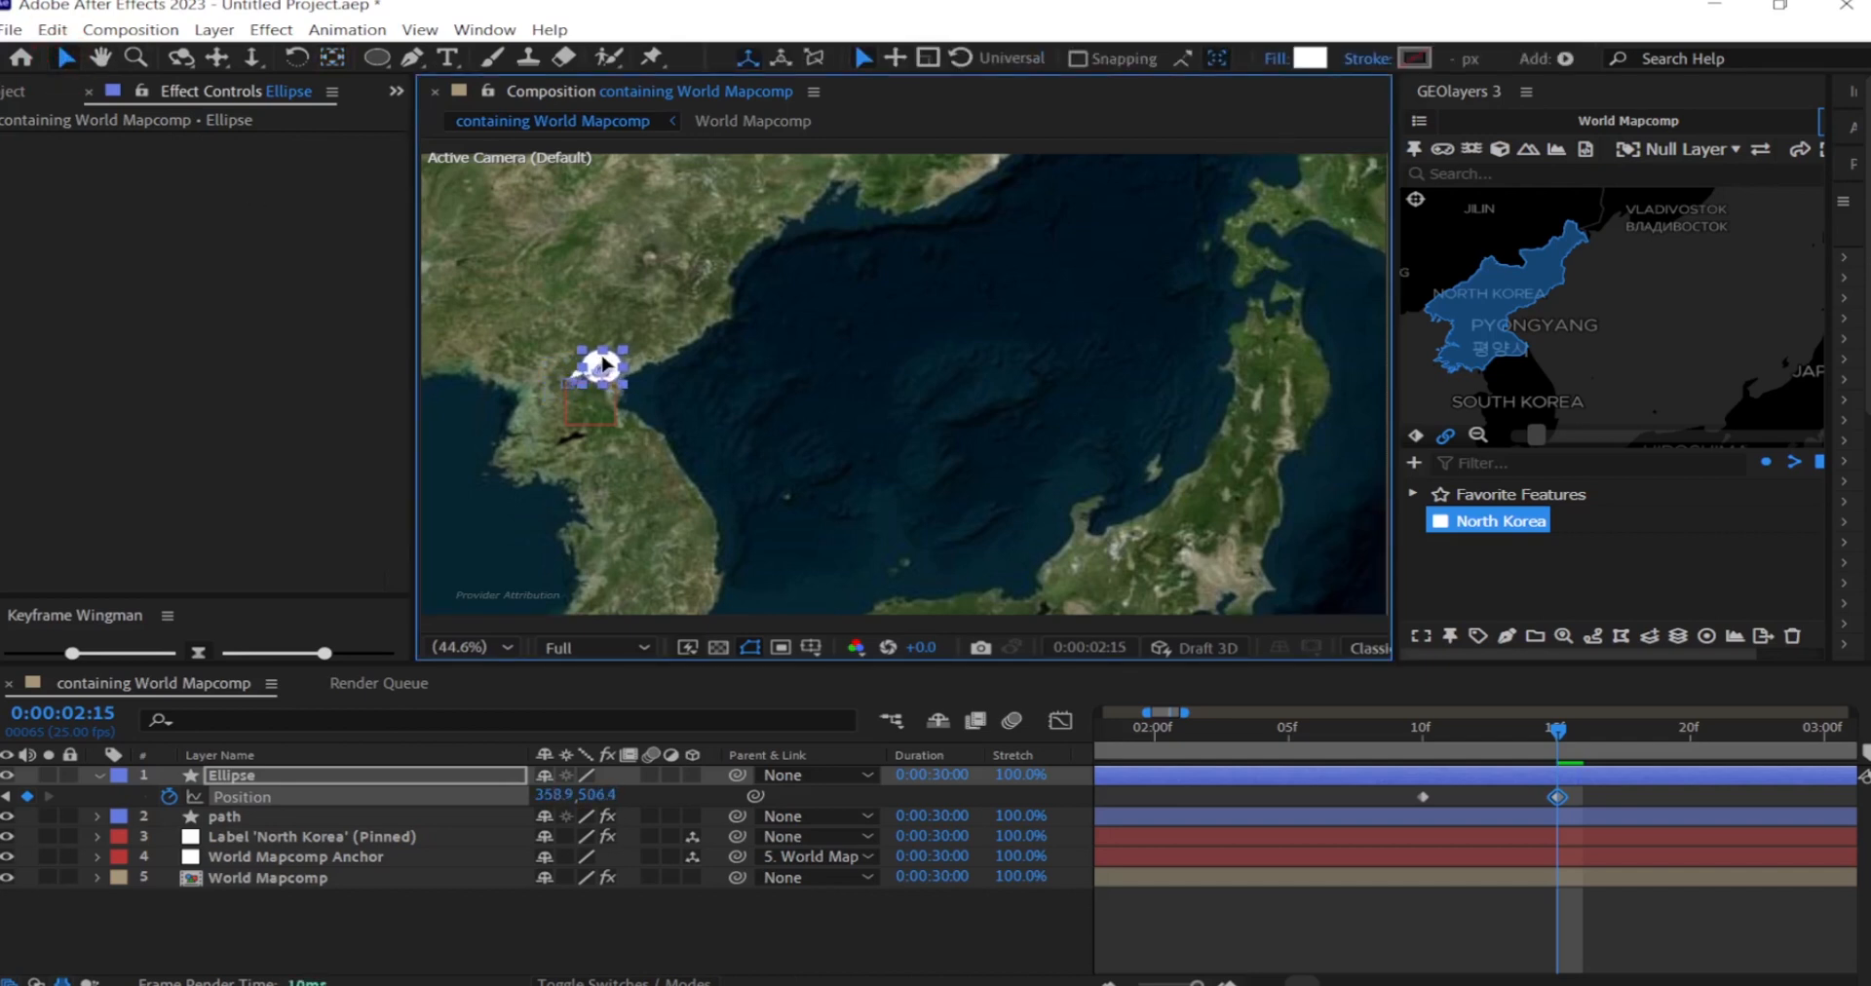
# - Add position keyframes over the frames just after 0:00:02:15, keeping the circle on the tip of the growing path
pyautogui.scroll(3, 1608, 797)
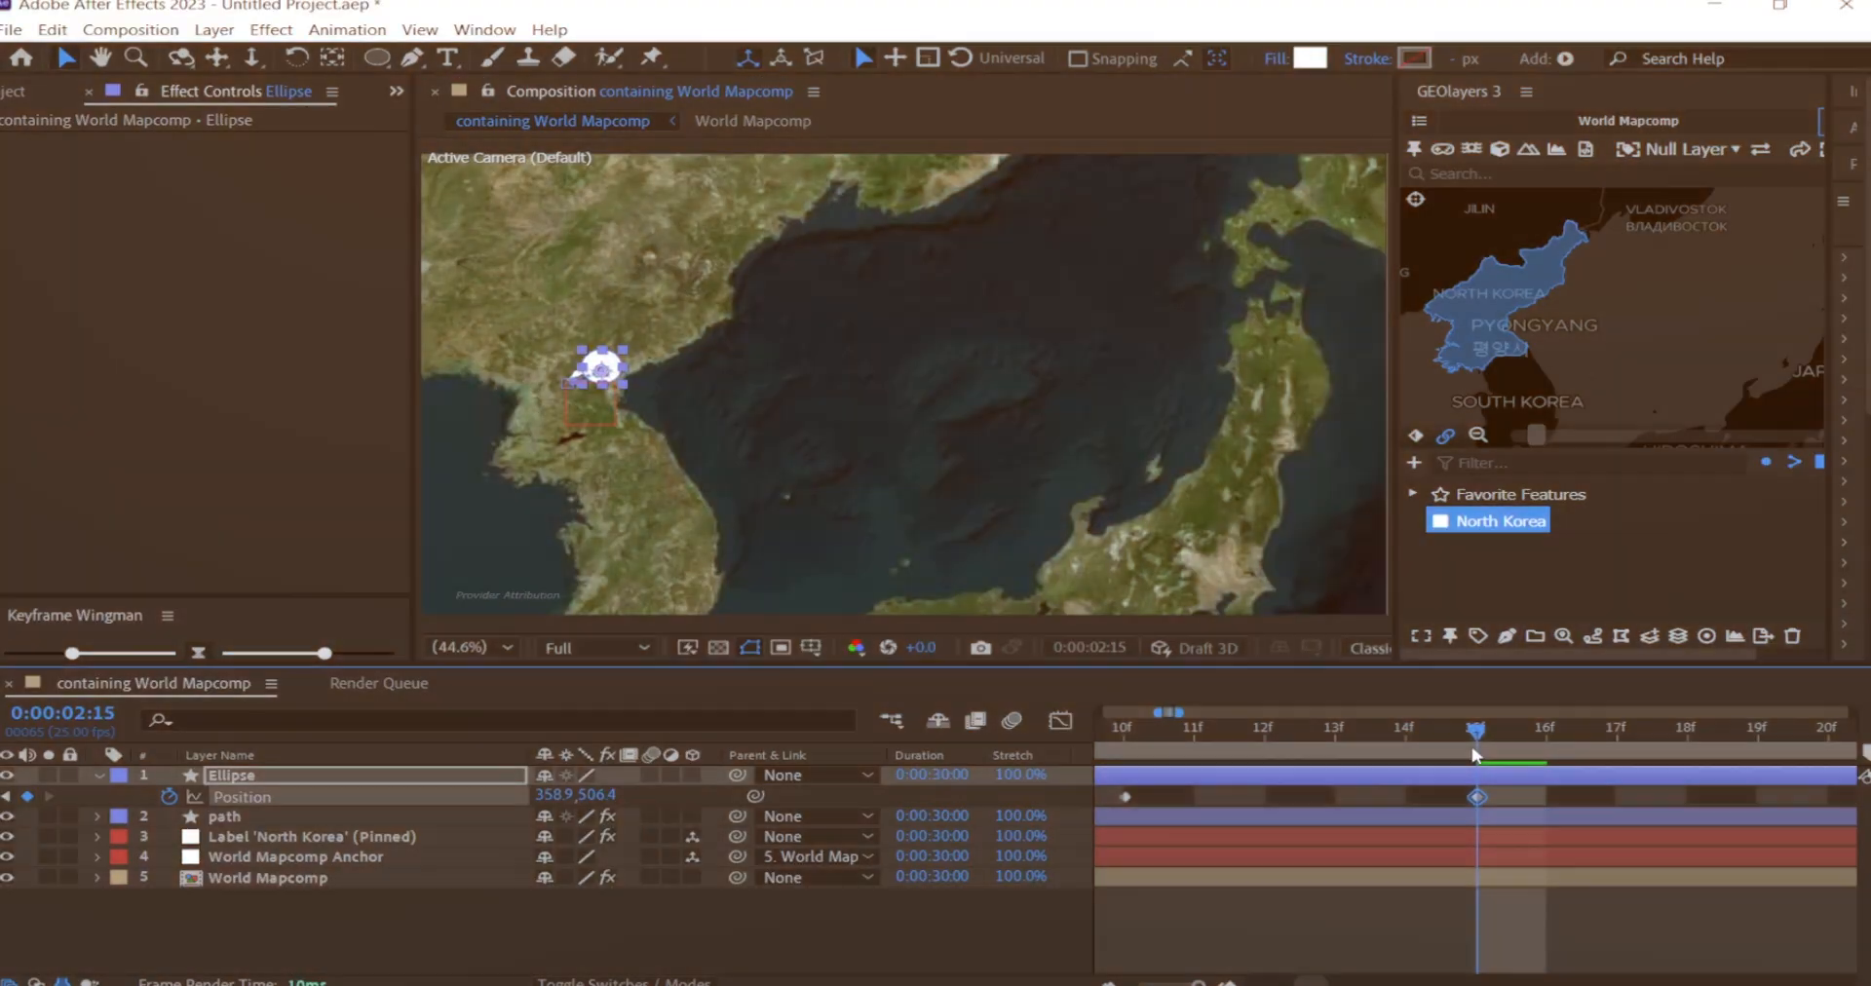
pyautogui.moveTo(1477, 731); pyautogui.dragTo(1547, 731)
pyautogui.moveTo(603, 365); pyautogui.dragTo(616, 358)
pyautogui.moveTo(1547, 731); pyautogui.dragTo(1617, 733)
pyautogui.moveTo(616, 359); pyautogui.dragTo(622, 355)
pyautogui.hscroll(3, 1462, 798)
pyautogui.moveTo(1308, 732); pyautogui.dragTo(1449, 736)
pyautogui.moveTo(622, 355); pyautogui.dragTo(626, 349)
pyautogui.moveTo(1449, 733)
pyautogui.mouseDown()
pyautogui.moveTo(1804, 758)
pyautogui.moveTo(1300, 759)
pyautogui.moveTo(1482, 744)
pyautogui.moveTo(1443, 741)
pyautogui.mouseUp()
pyautogui.press('space')
# - Continue keyframing the circle along the path up to 0:00:03:15, ending at a position of about 621, 347
pyautogui.scroll(-4, 1306, 779)
pyautogui.moveTo(631, 345); pyautogui.dragTo(651, 336)
pyautogui.moveTo(1443, 732); pyautogui.dragTo(1463, 738)
pyautogui.moveTo(650, 336); pyautogui.dragTo(656, 325)
pyautogui.hotkey('ctrl', 'z')
pyautogui.moveTo(1445, 732); pyautogui.dragTo(1476, 744)
pyautogui.moveTo(650, 335); pyautogui.dragTo(682, 324)
pyautogui.moveTo(1475, 733); pyautogui.dragTo(1493, 739)
pyautogui.moveTo(682, 324); pyautogui.dragTo(712, 311)
pyautogui.moveTo(1493, 733); pyautogui.dragTo(1511, 738)
pyautogui.moveTo(712, 311); pyautogui.dragTo(734, 299)
# - Save the project as "countinue recording"
pyautogui.hotkey('ctrl', 's')
pyautogui.write('countinue recording')
pyautogui.press('Return')
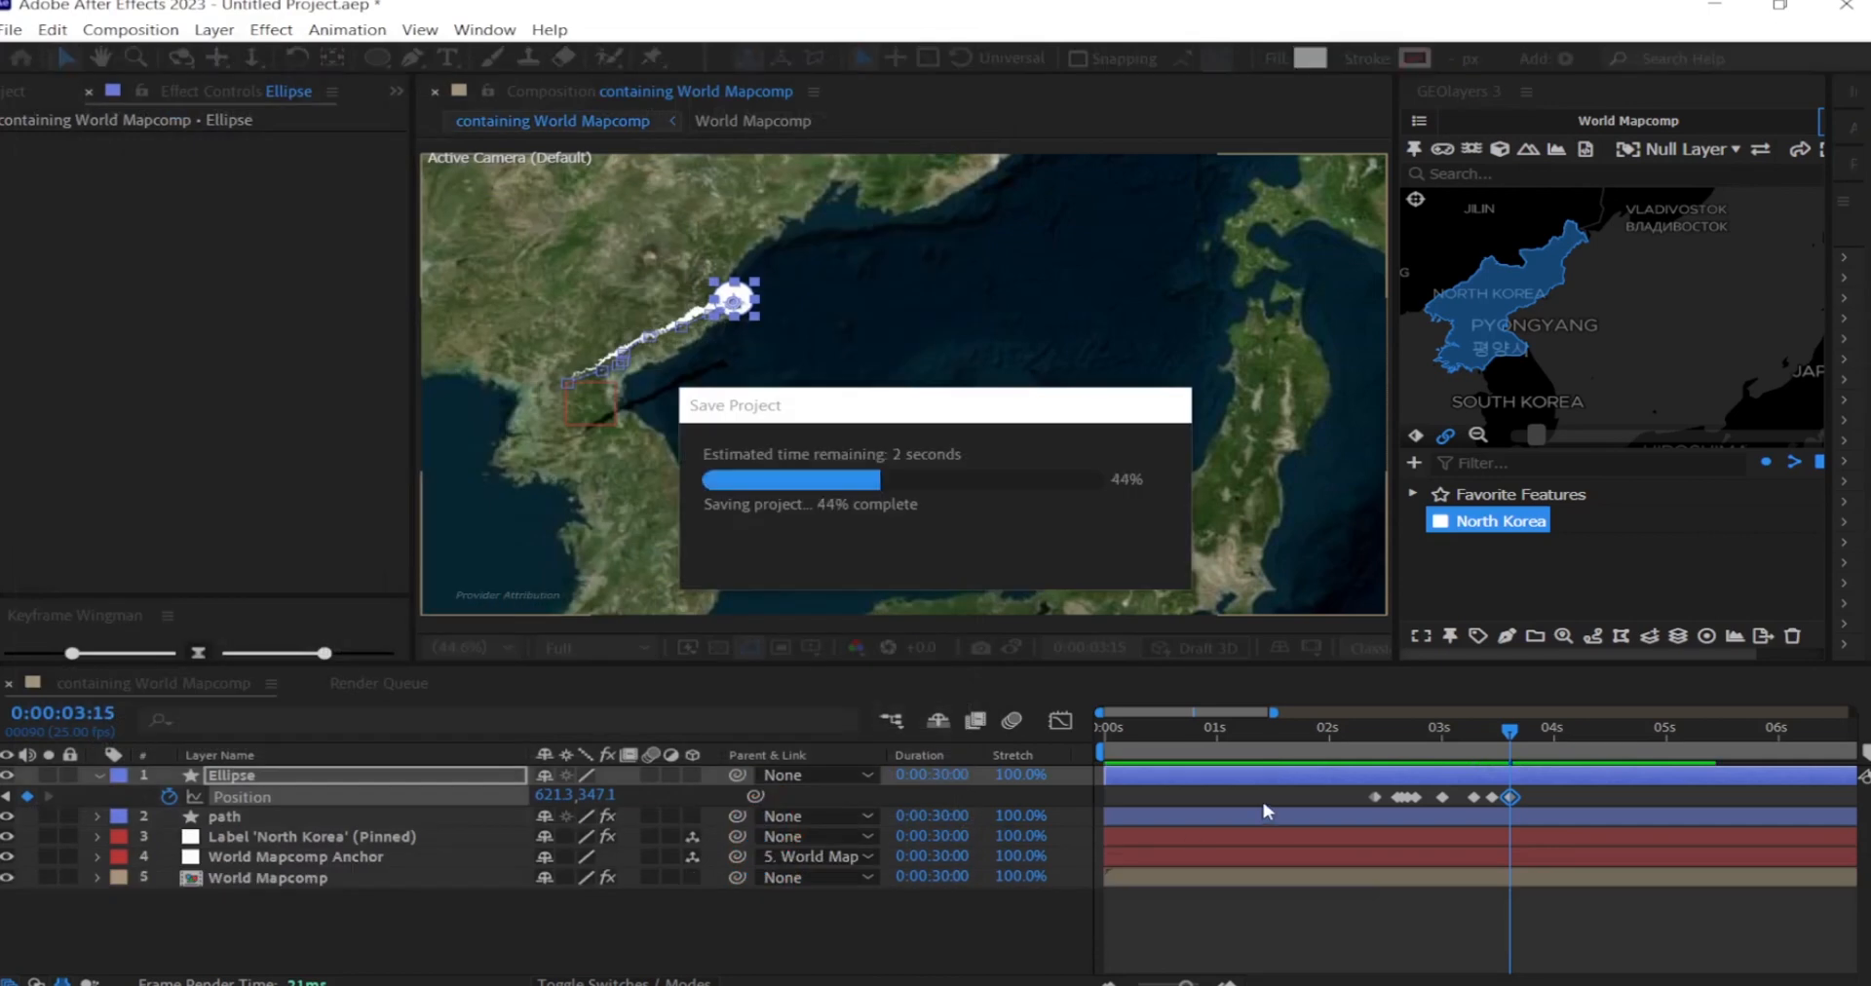
# - Add further position keyframes after 0:00:03:15, keeping the circle on the path's tip as it leaves the coast and crosses the sea
pyautogui.click(473, 648)
pyautogui.click(474, 463)
pyautogui.moveTo(677, 349); pyautogui.dragTo(750, 579)
pyautogui.moveTo(1510, 733); pyautogui.dragTo(1529, 734)
pyautogui.moveTo(597, 421); pyautogui.dragTo(657, 392)
pyautogui.moveTo(1528, 733); pyautogui.dragTo(1538, 739)
pyautogui.moveTo(654, 376); pyautogui.dragTo(704, 366)
pyautogui.press('=')
pyautogui.press('=')
pyautogui.press('=')
pyautogui.press('=')
pyautogui.moveTo(1476, 733); pyautogui.dragTo(1618, 741)
pyautogui.moveTo(718, 377); pyautogui.dragTo(764, 363)
pyautogui.moveTo(1620, 838); pyautogui.dragTo(1238, 838)
pyautogui.moveTo(1234, 733); pyautogui.dragTo(1444, 739)
pyautogui.moveTo(775, 367); pyautogui.dragTo(836, 346)
# - Keyframe the circle over the crest of the arc up to 0:00:05:02, ending at a position of about 1200, 283
pyautogui.moveTo(1444, 733); pyautogui.dragTo(1649, 733)
pyautogui.moveTo(1564, 883); pyautogui.dragTo(1118, 897)
pyautogui.moveTo(1210, 733); pyautogui.dragTo(1284, 741)
pyautogui.moveTo(825, 348); pyautogui.dragTo(897, 333)
pyautogui.moveTo(1281, 734); pyautogui.dragTo(1562, 738)
pyautogui.moveTo(889, 338); pyautogui.dragTo(962, 331)
pyautogui.moveTo(1560, 733); pyautogui.dragTo(1841, 738)
pyautogui.moveTo(960, 332); pyautogui.dragTo(1028, 323)
pyautogui.moveTo(1603, 902); pyautogui.dragTo(902, 906)
pyautogui.moveTo(1138, 733); pyautogui.dragTo(1418, 738)
pyautogui.press('v')
pyautogui.moveTo(1028, 327); pyautogui.dragTo(1113, 320)
pyautogui.moveTo(1417, 733); pyautogui.dragTo(1769, 738)
pyautogui.moveTo(1114, 322); pyautogui.dragTo(1180, 339)
pyautogui.moveTo(1559, 901); pyautogui.dragTo(975, 902)
pyautogui.moveTo(1192, 733); pyautogui.dragTo(1513, 733)
pyautogui.press('v')
pyautogui.moveTo(1180, 342); pyautogui.dragTo(1249, 369)
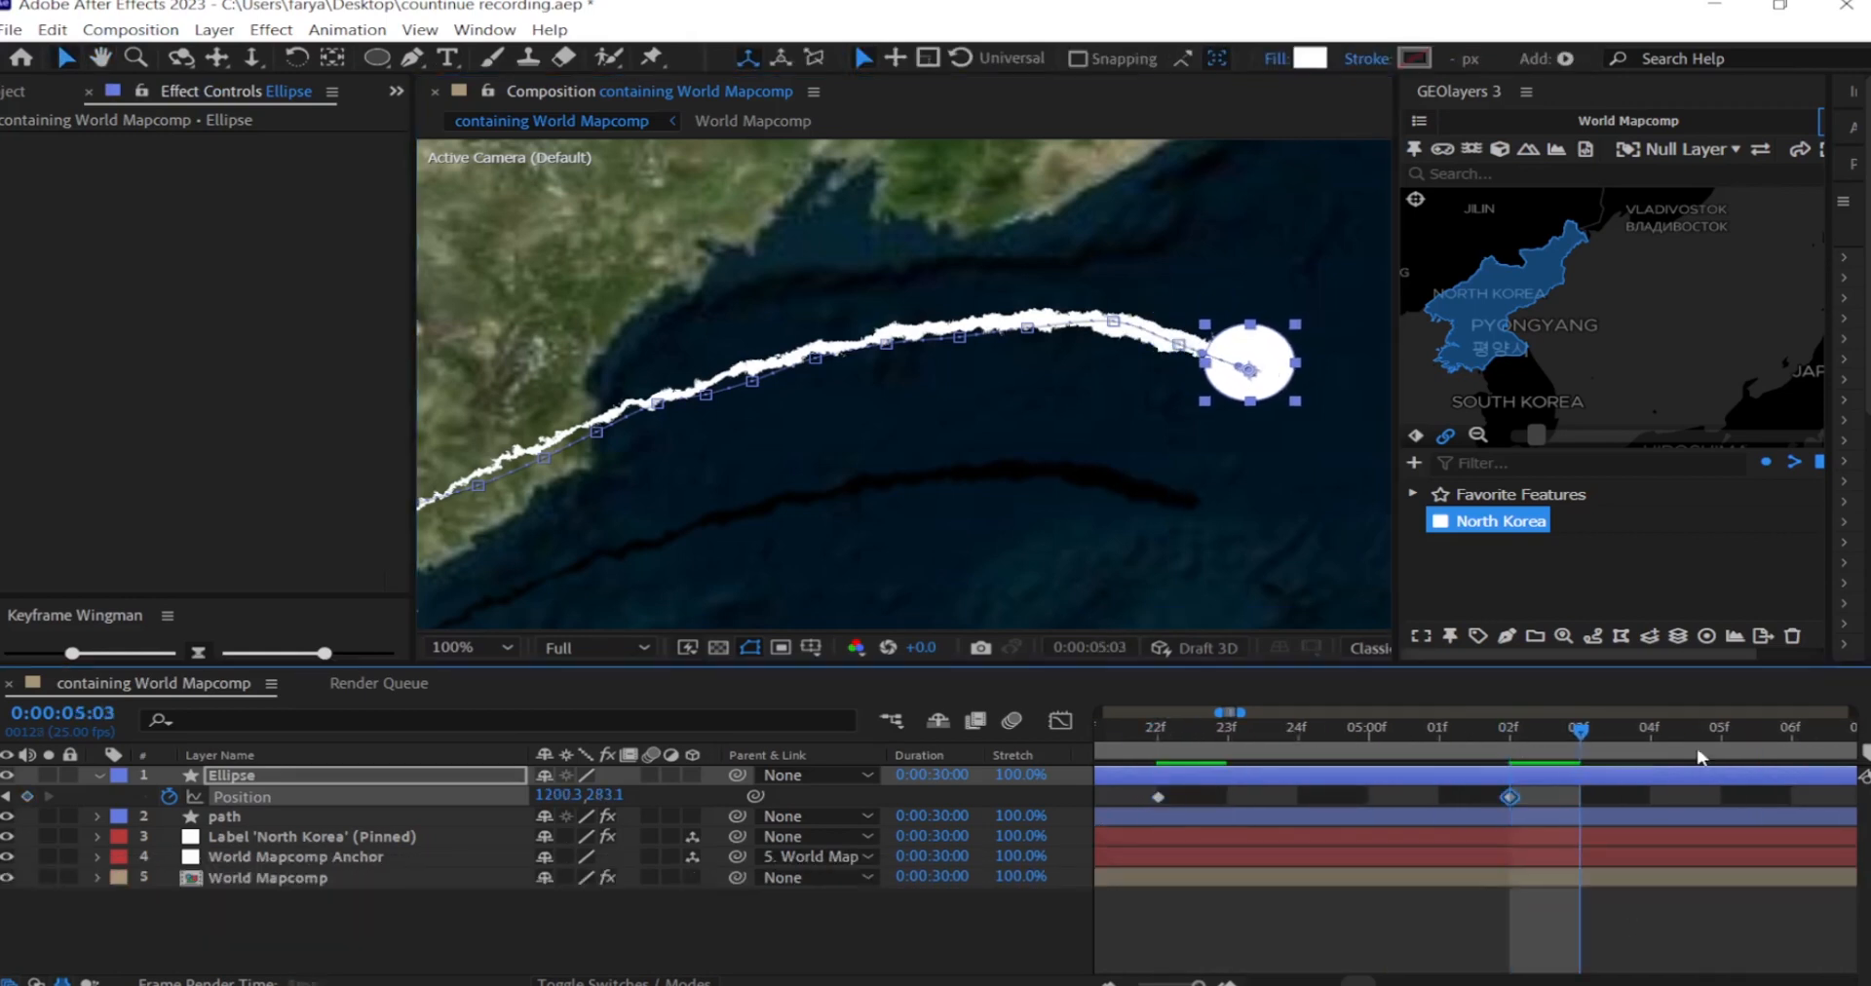
# - Keyframe the circle down the last stretch of the arc to the path's end at about 1294, 357
pyautogui.press('h')
pyautogui.moveTo(1447, 895); pyautogui.dragTo(1117, 895)
pyautogui.click(1394, 733)
pyautogui.press('v')
pyautogui.moveTo(1249, 369); pyautogui.dragTo(1309, 399)
pyautogui.moveTo(1394, 733); pyautogui.dragTo(1758, 765)
pyautogui.moveTo(1320, 378); pyautogui.dragTo(1366, 419)
# - Review the circle's motion along the whole path, finishing with the playhead at 0:00:06:14
pyautogui.press('space')
pyautogui.moveTo(1075, 450); pyautogui.dragTo(421, 293)
pyautogui.moveTo(1558, 892); pyautogui.dragTo(945, 890)
pyautogui.moveTo(1146, 733); pyautogui.dragTo(1776, 765)
pyautogui.press(';')
pyautogui.moveTo(1254, 758); pyautogui.dragTo(413, 683)
pyautogui.hotkey('shift', '/')
pyautogui.moveTo(1109, 735); pyautogui.dragTo(1270, 763)
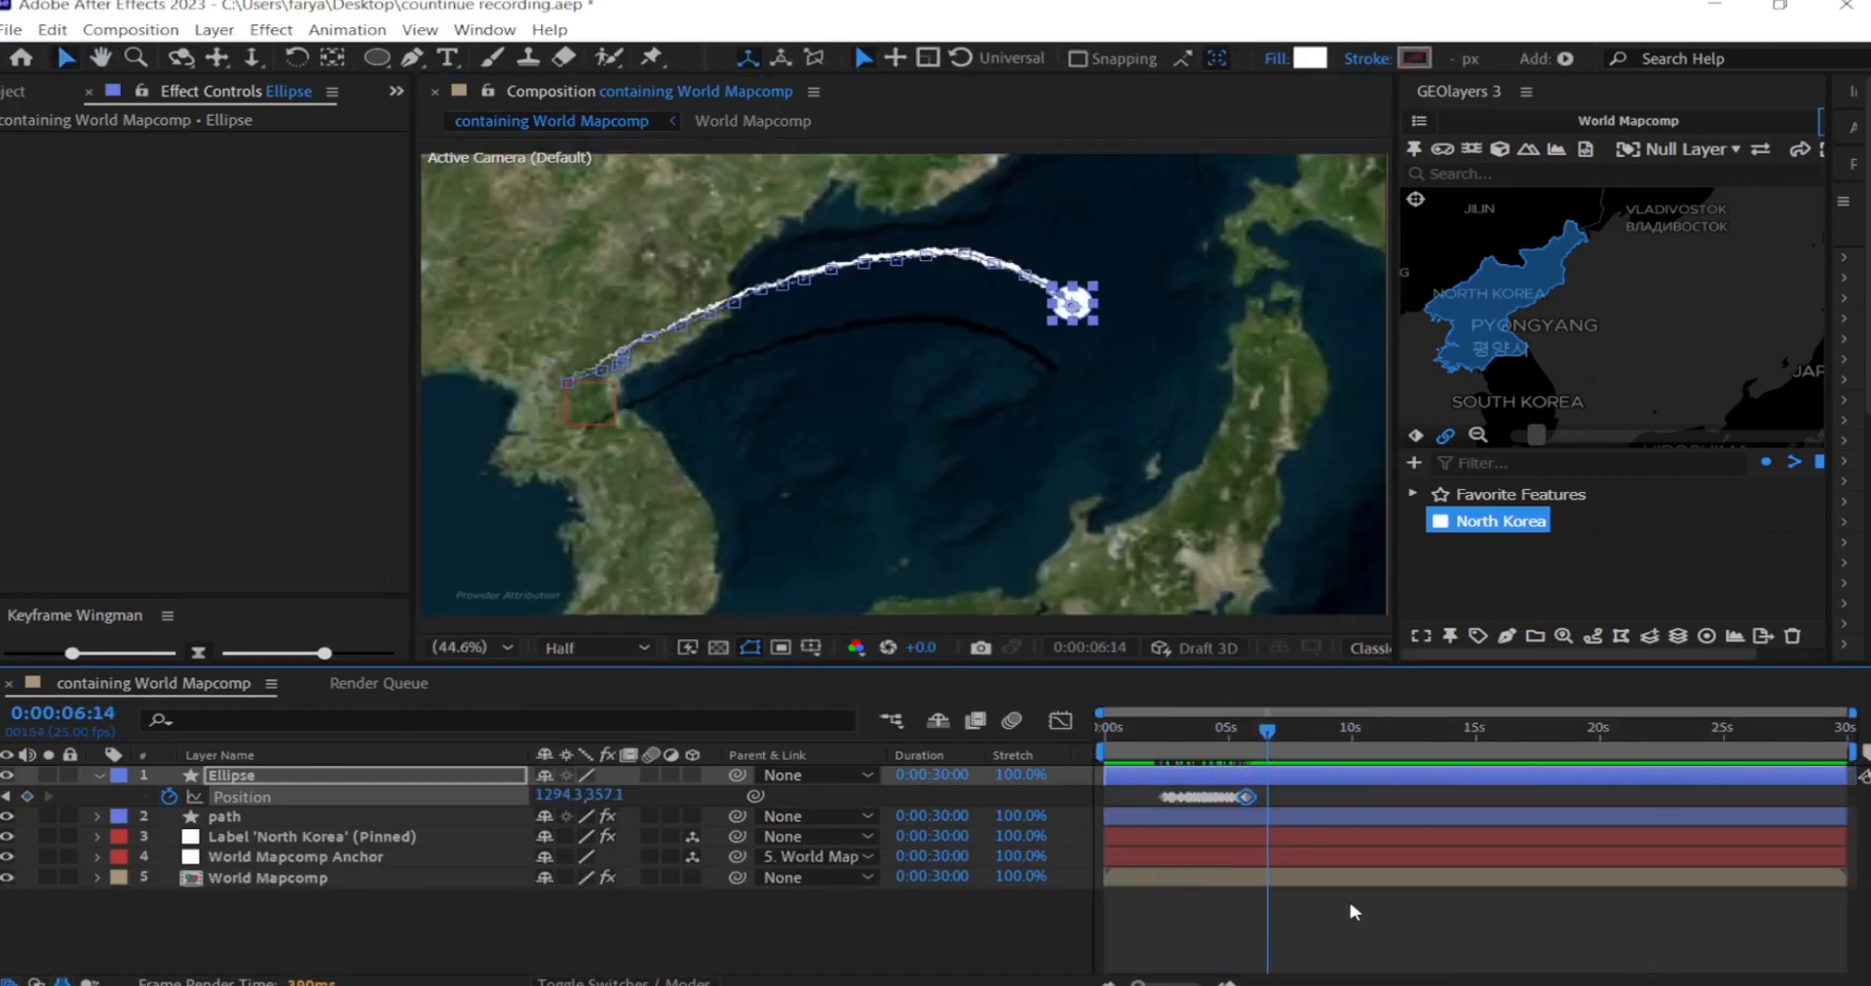
# - Apply Easy Ease to all of the Ellipse layer's position keyframes and collapse the layer's properties
pyautogui.moveTo(1311, 792); pyautogui.dragTo(1155, 818)
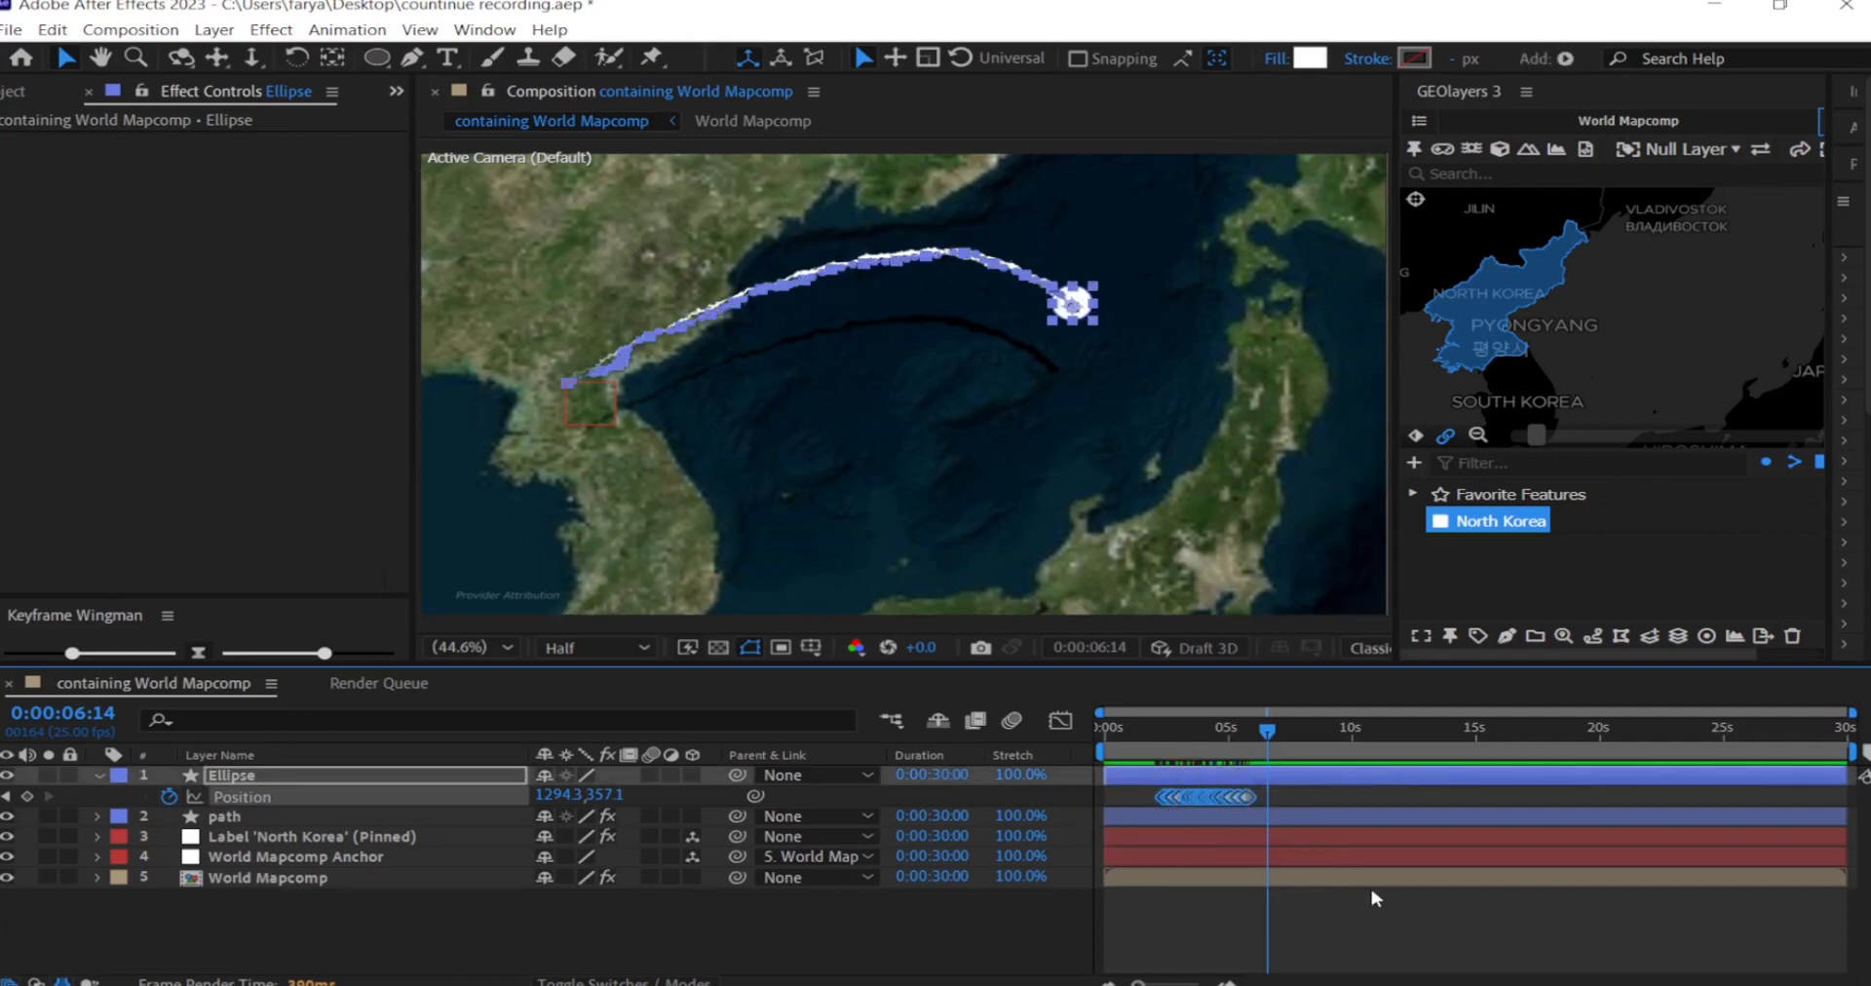
pyautogui.press('F9')
pyautogui.click(209, 936)
pyautogui.click(97, 776)
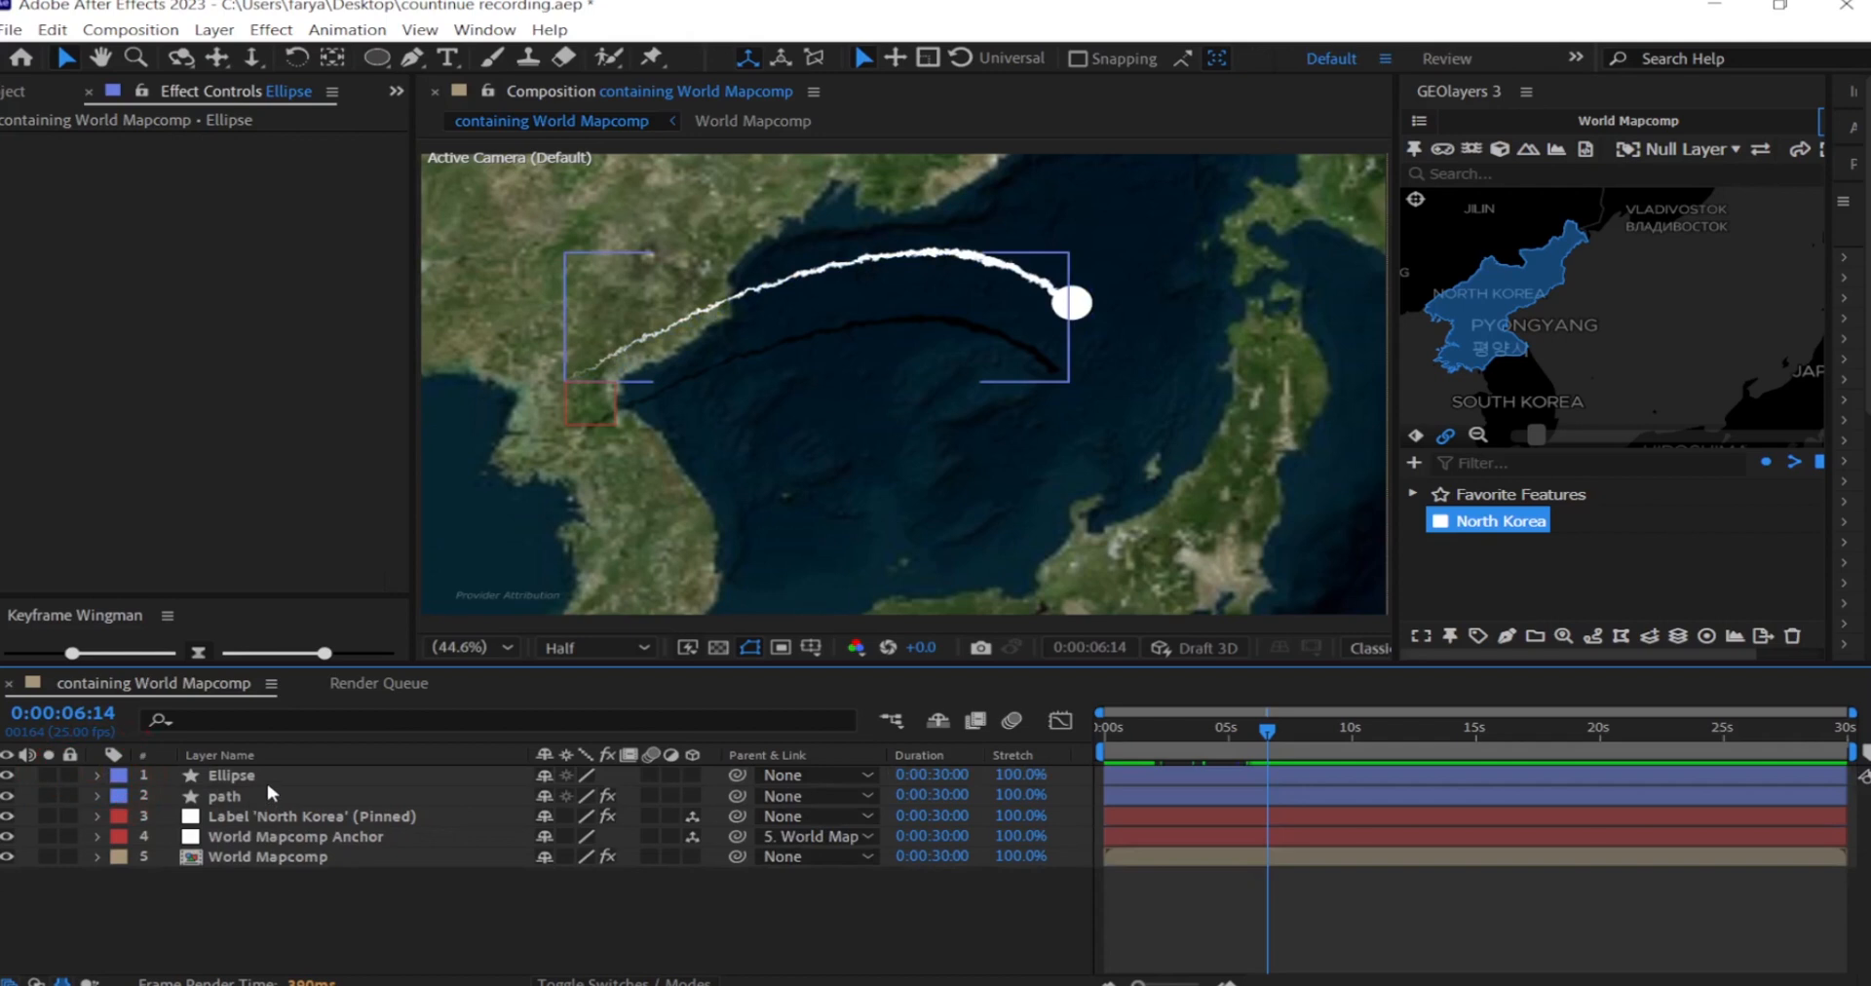
# - Apply the Deep Glow effect to the Ellipse layer and enable its Unmult option
pyautogui.click(233, 775)
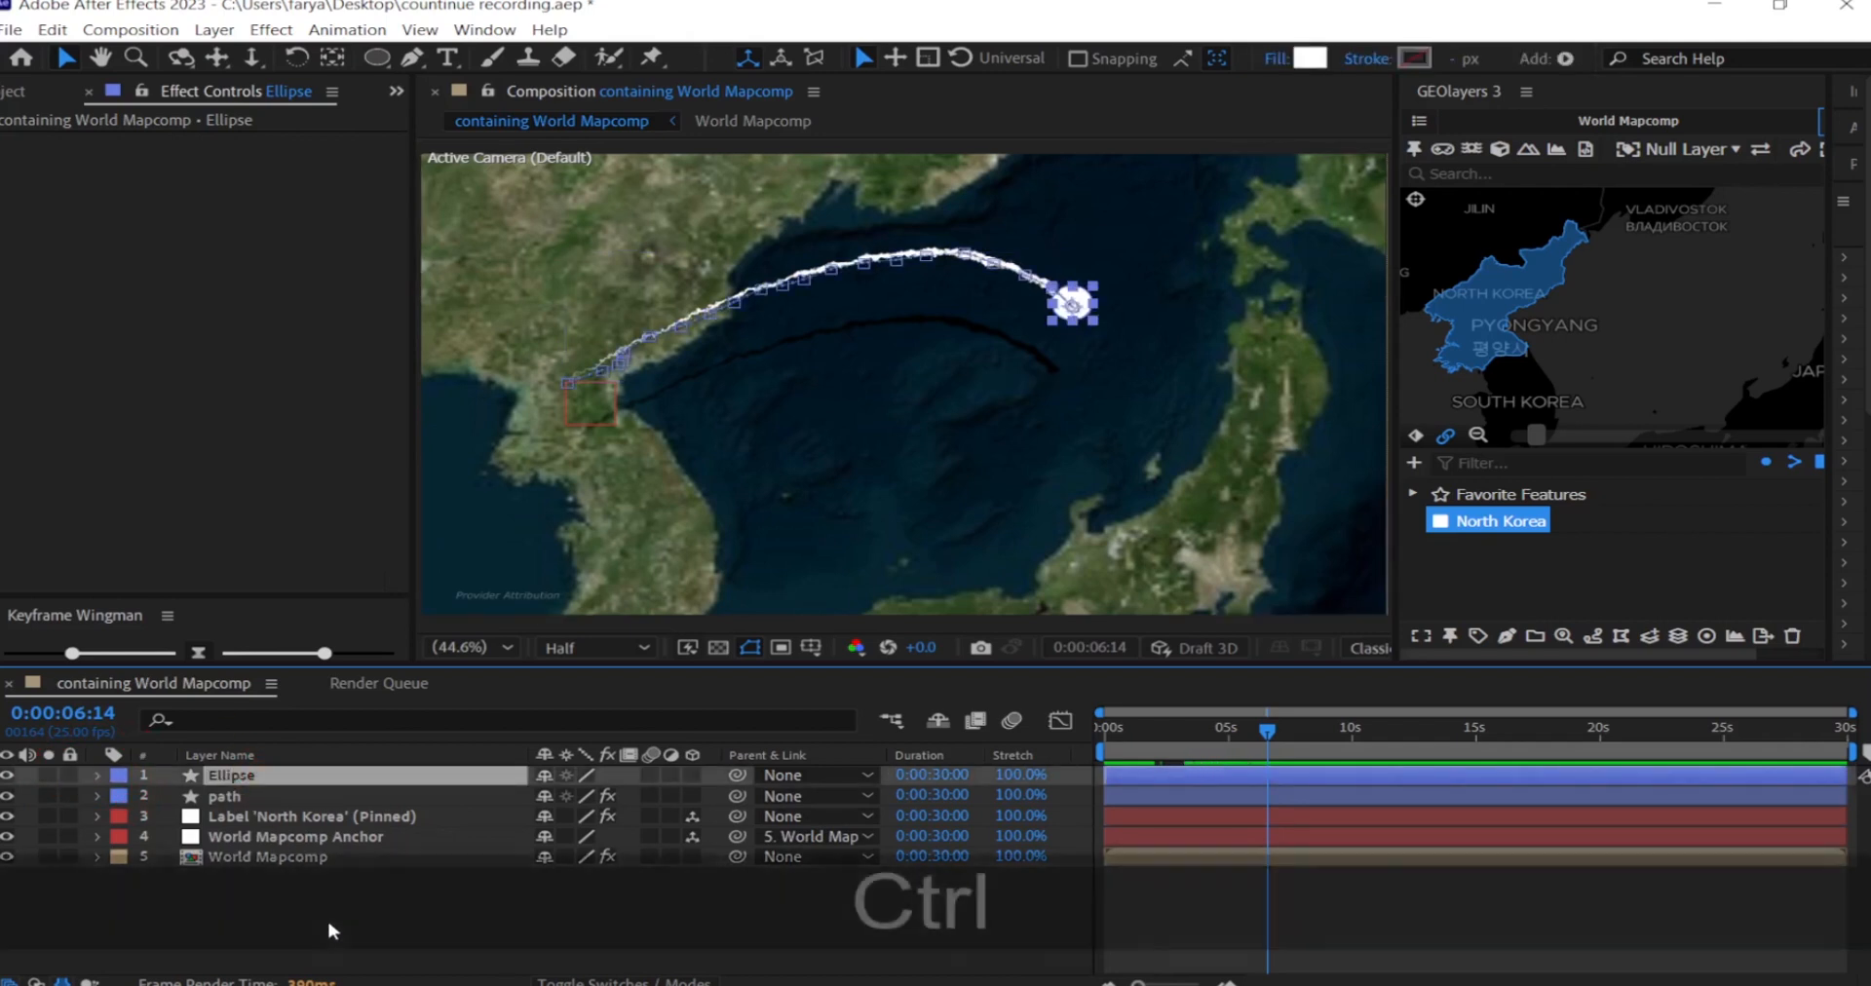
pyautogui.hotkey('ctrl', 'space')
pyautogui.write('d')
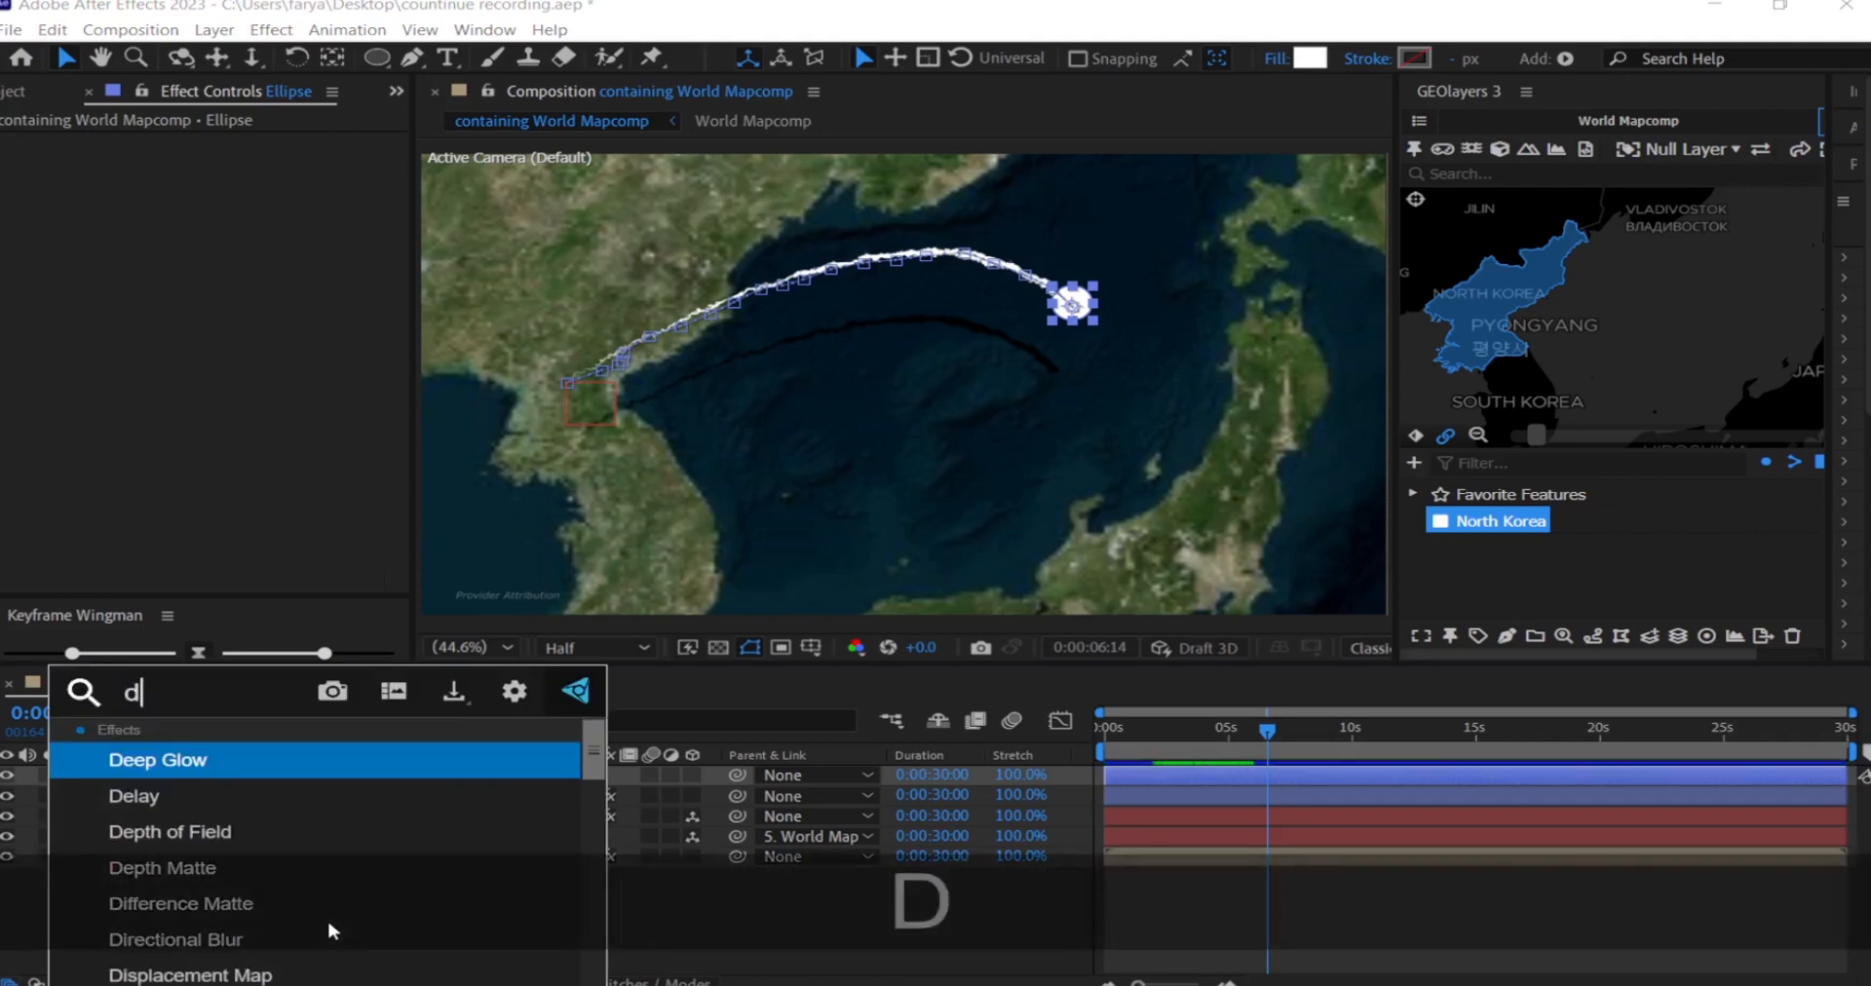
pyautogui.press('Return')
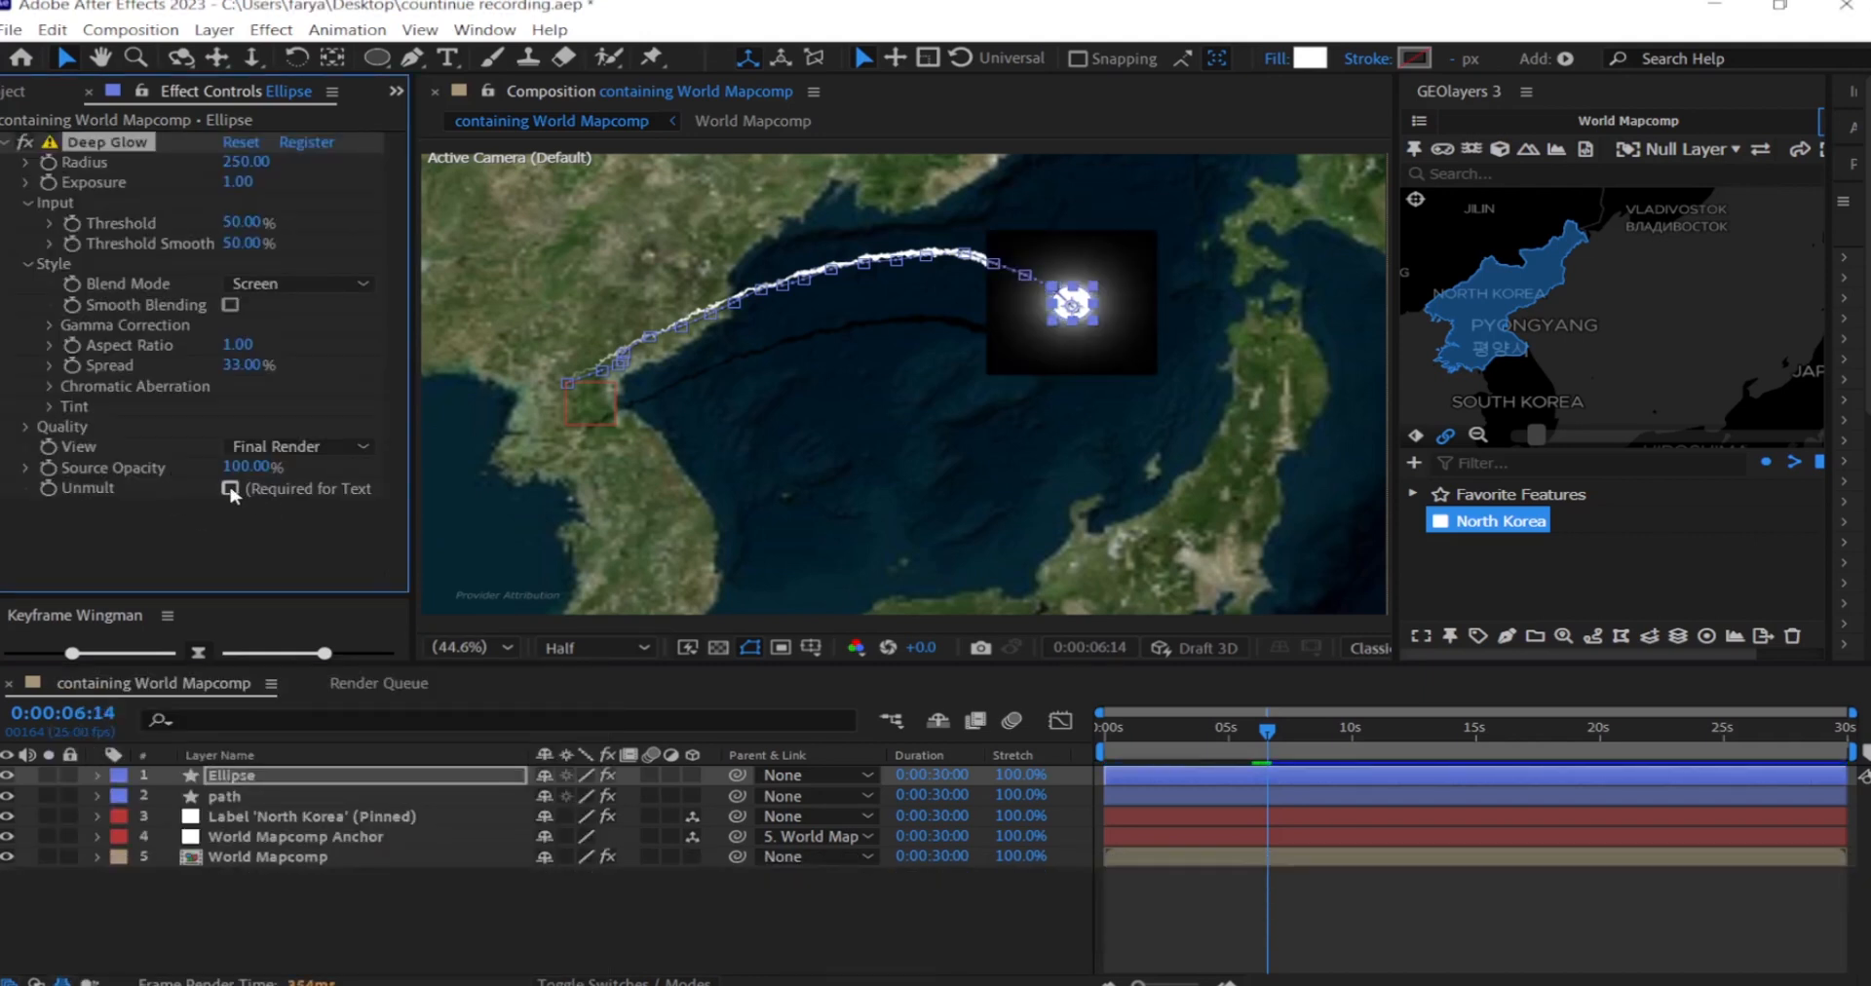
pyautogui.click(231, 489)
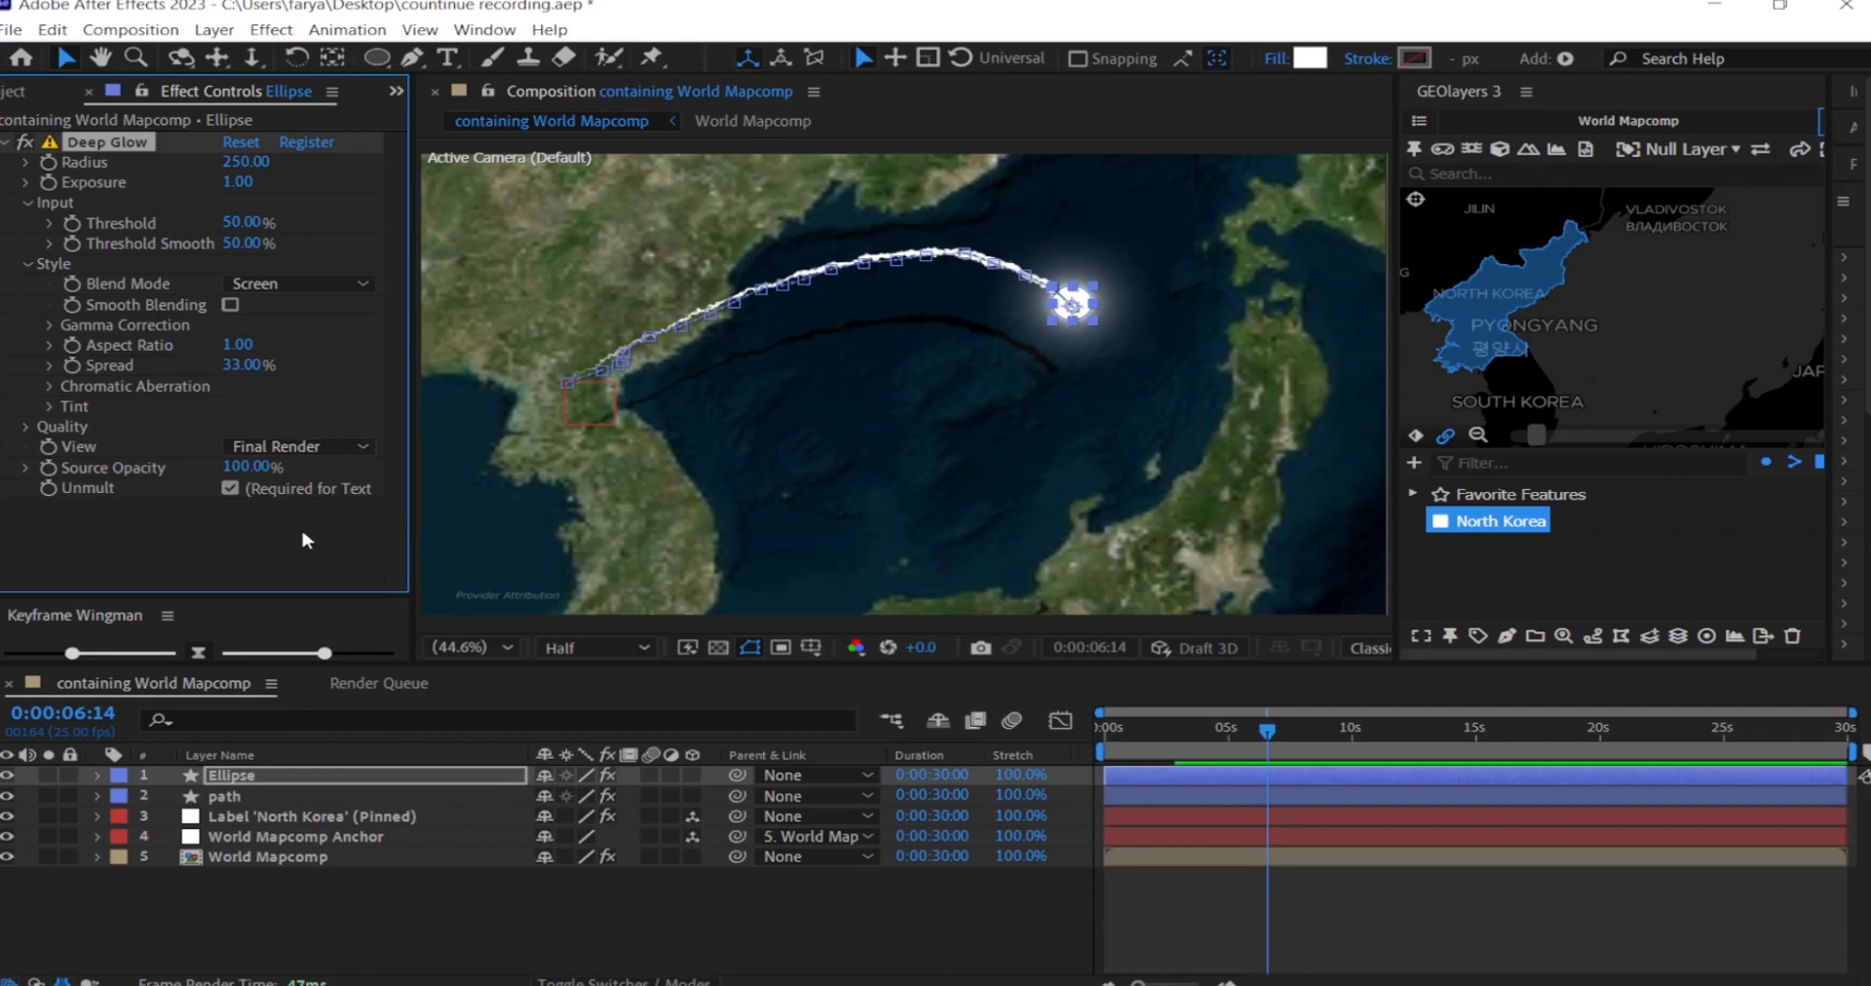
# - Copy the path layer's Drop Shadow effect and paste it onto the Ellipse layer
pyautogui.click(216, 796)
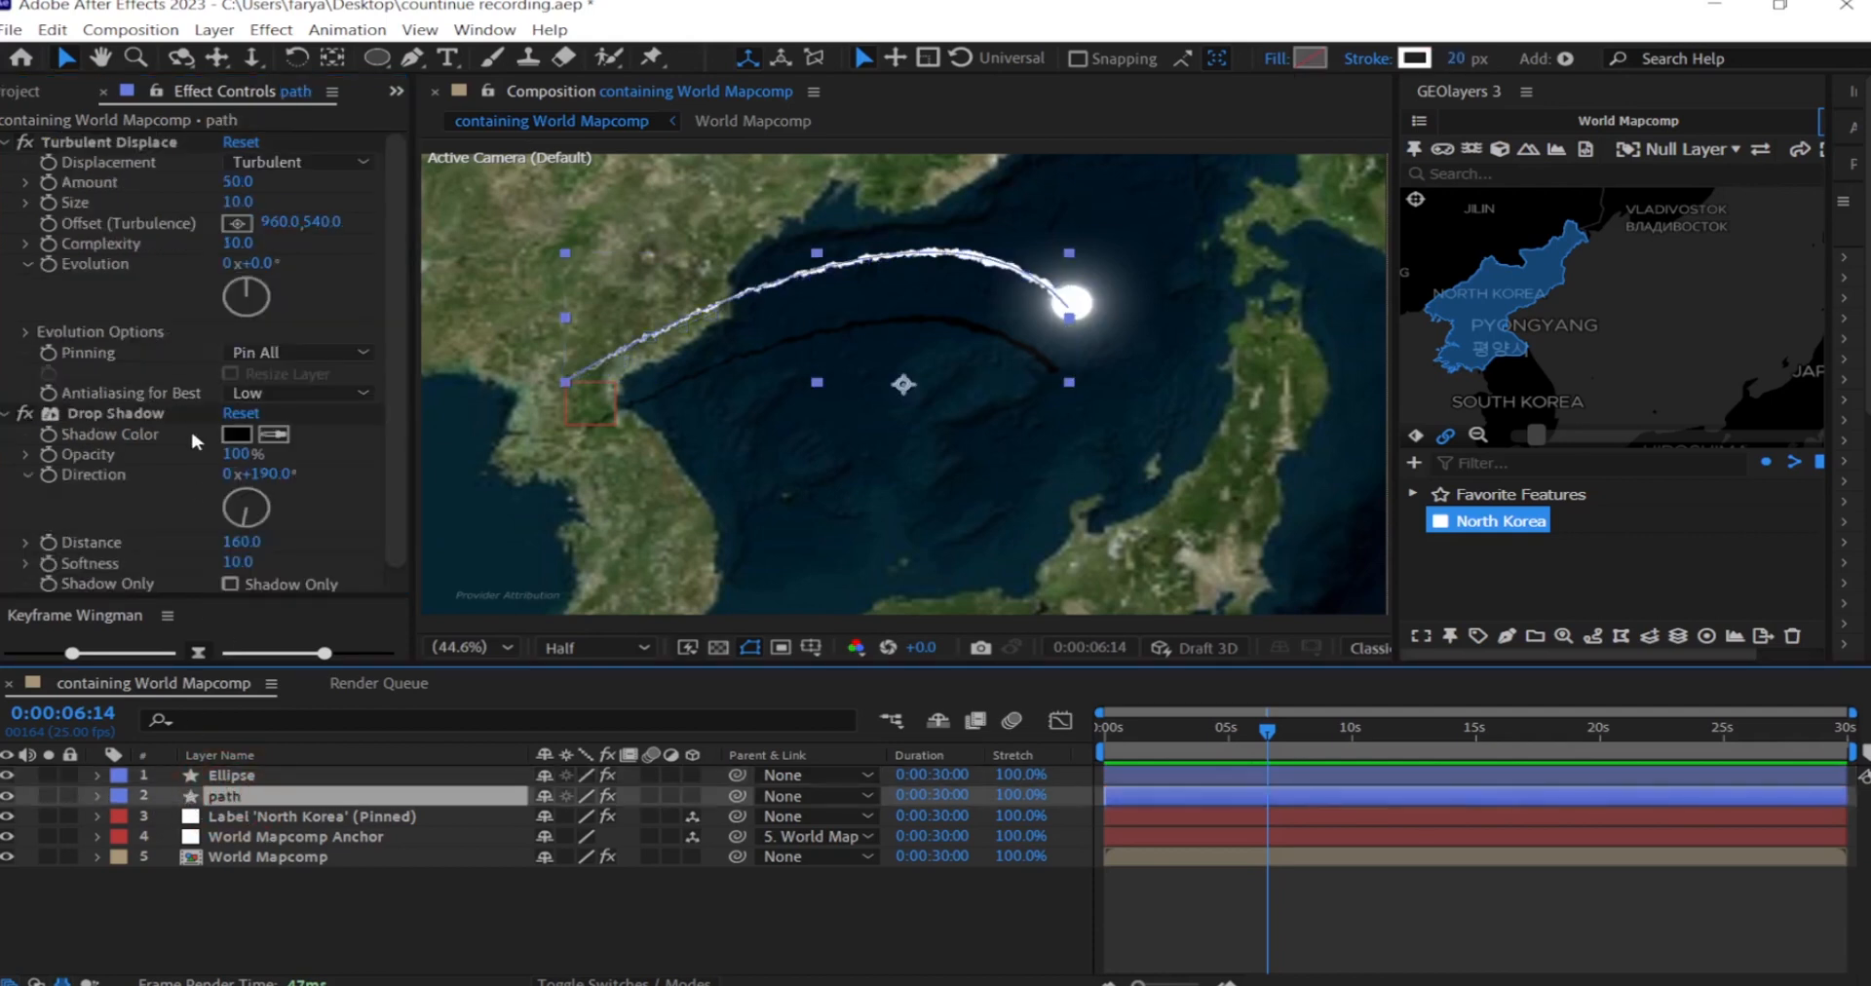
pyautogui.click(119, 417)
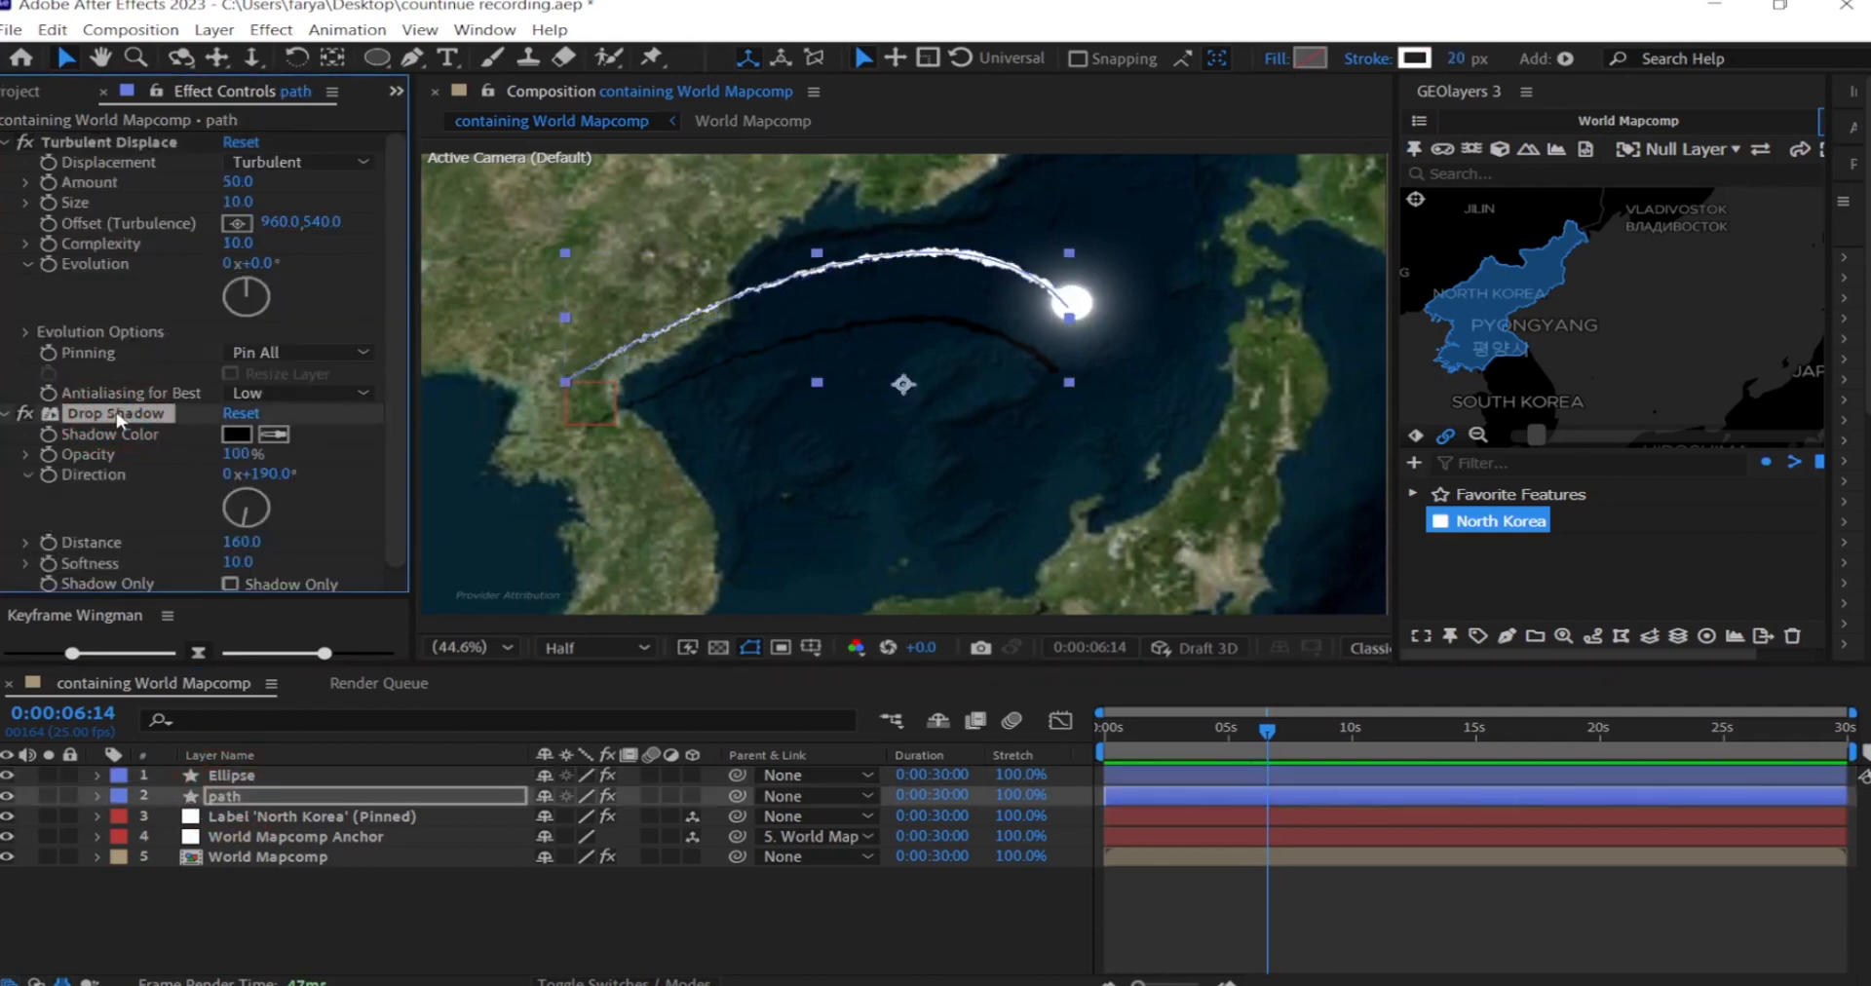
pyautogui.rightClick(118, 417)
pyautogui.click(185, 478)
pyautogui.click(224, 777)
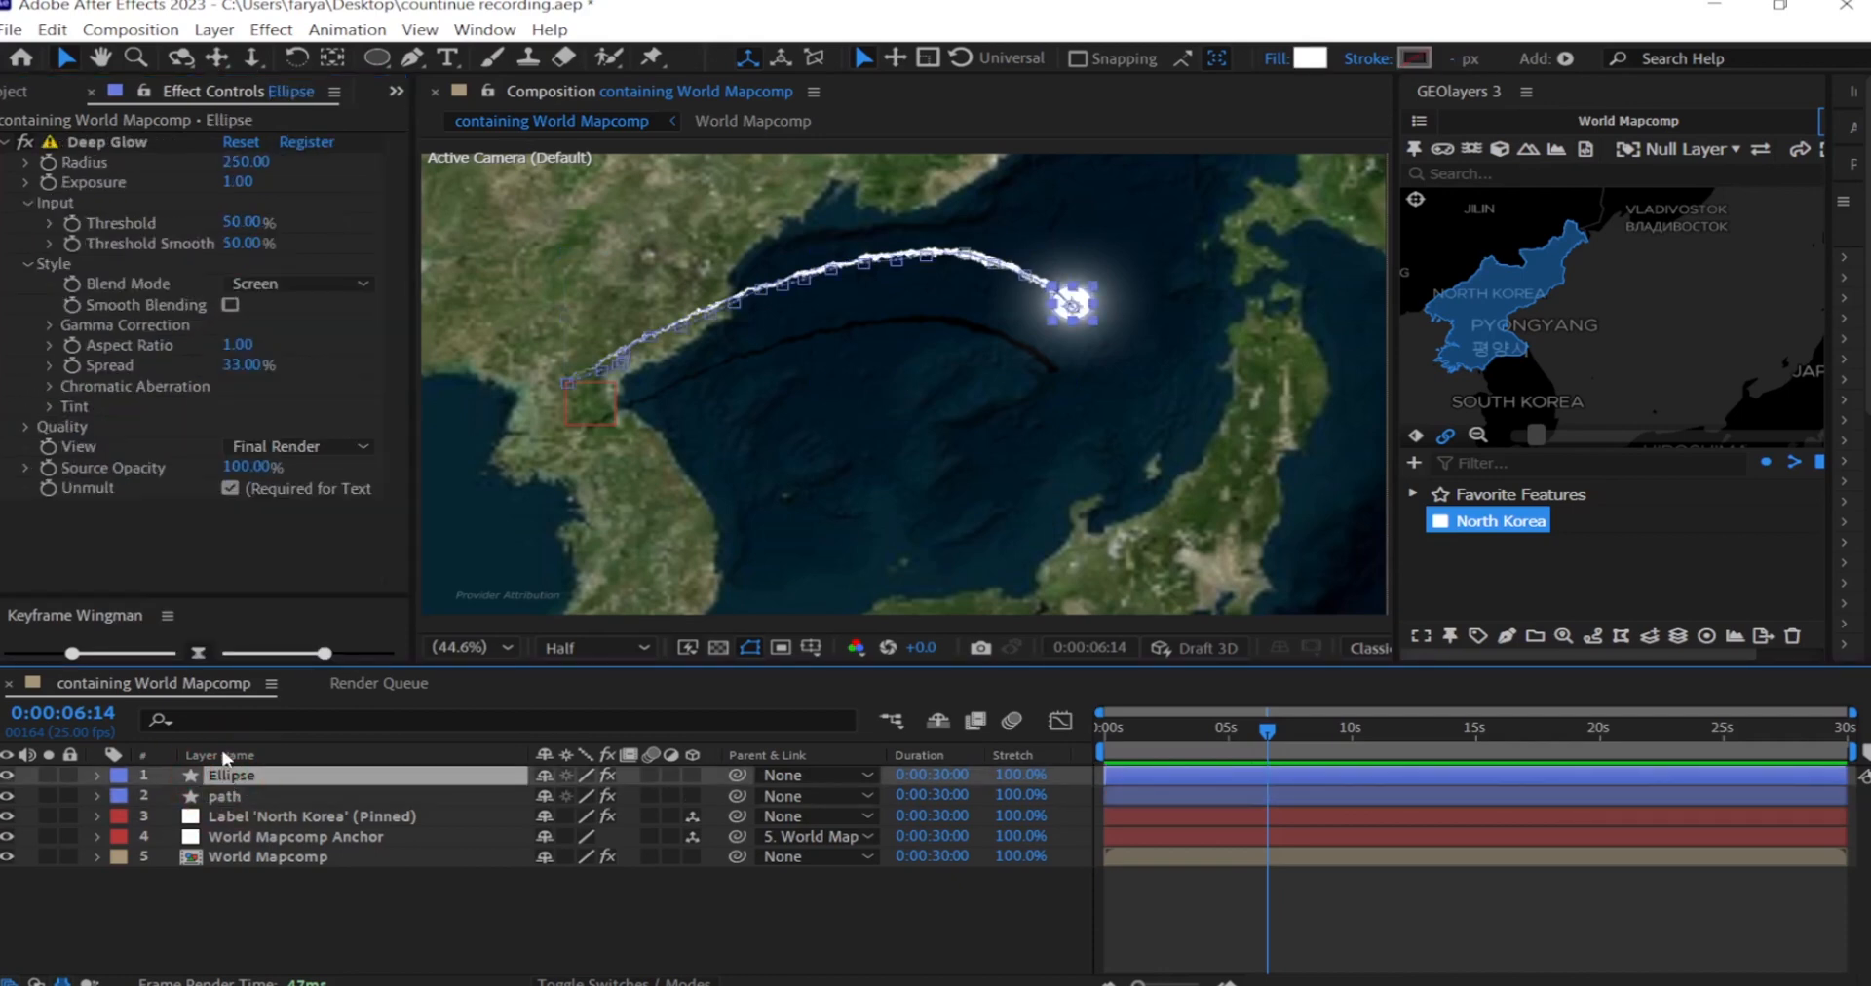
pyautogui.rightClick(234, 780)
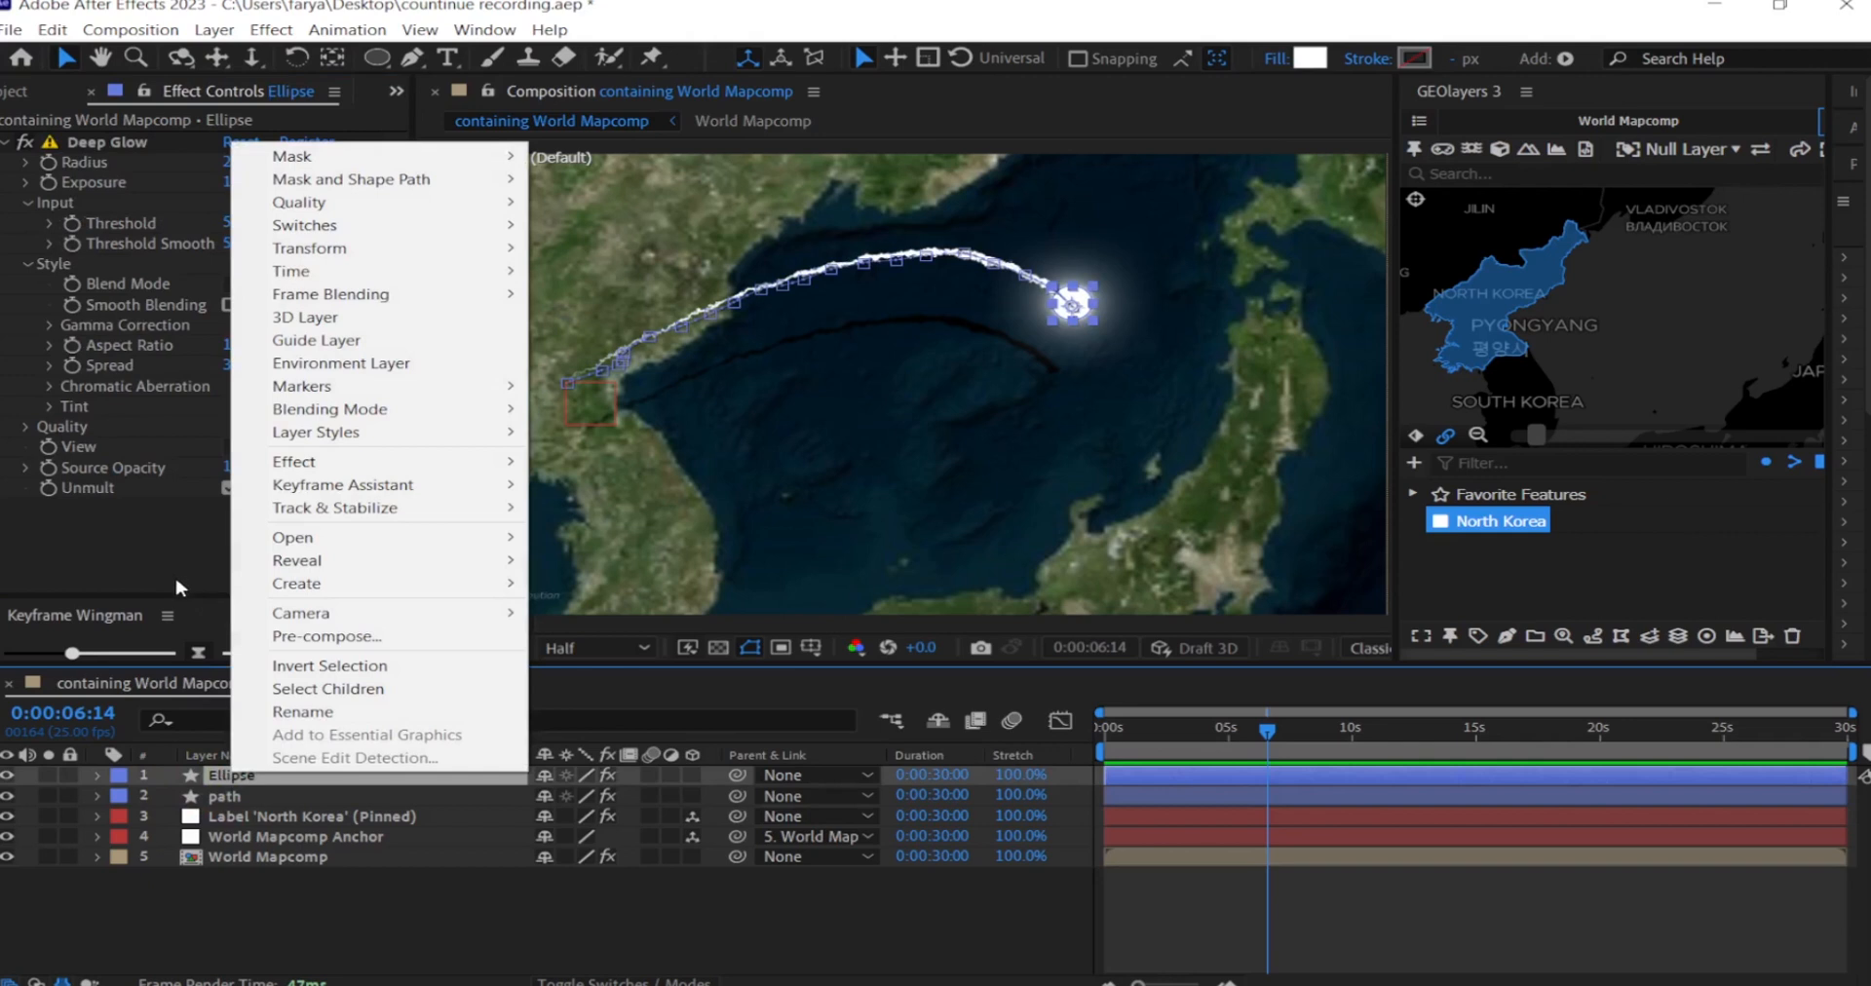
pyautogui.click(185, 590)
pyautogui.hotkey('ctrl', 'v')
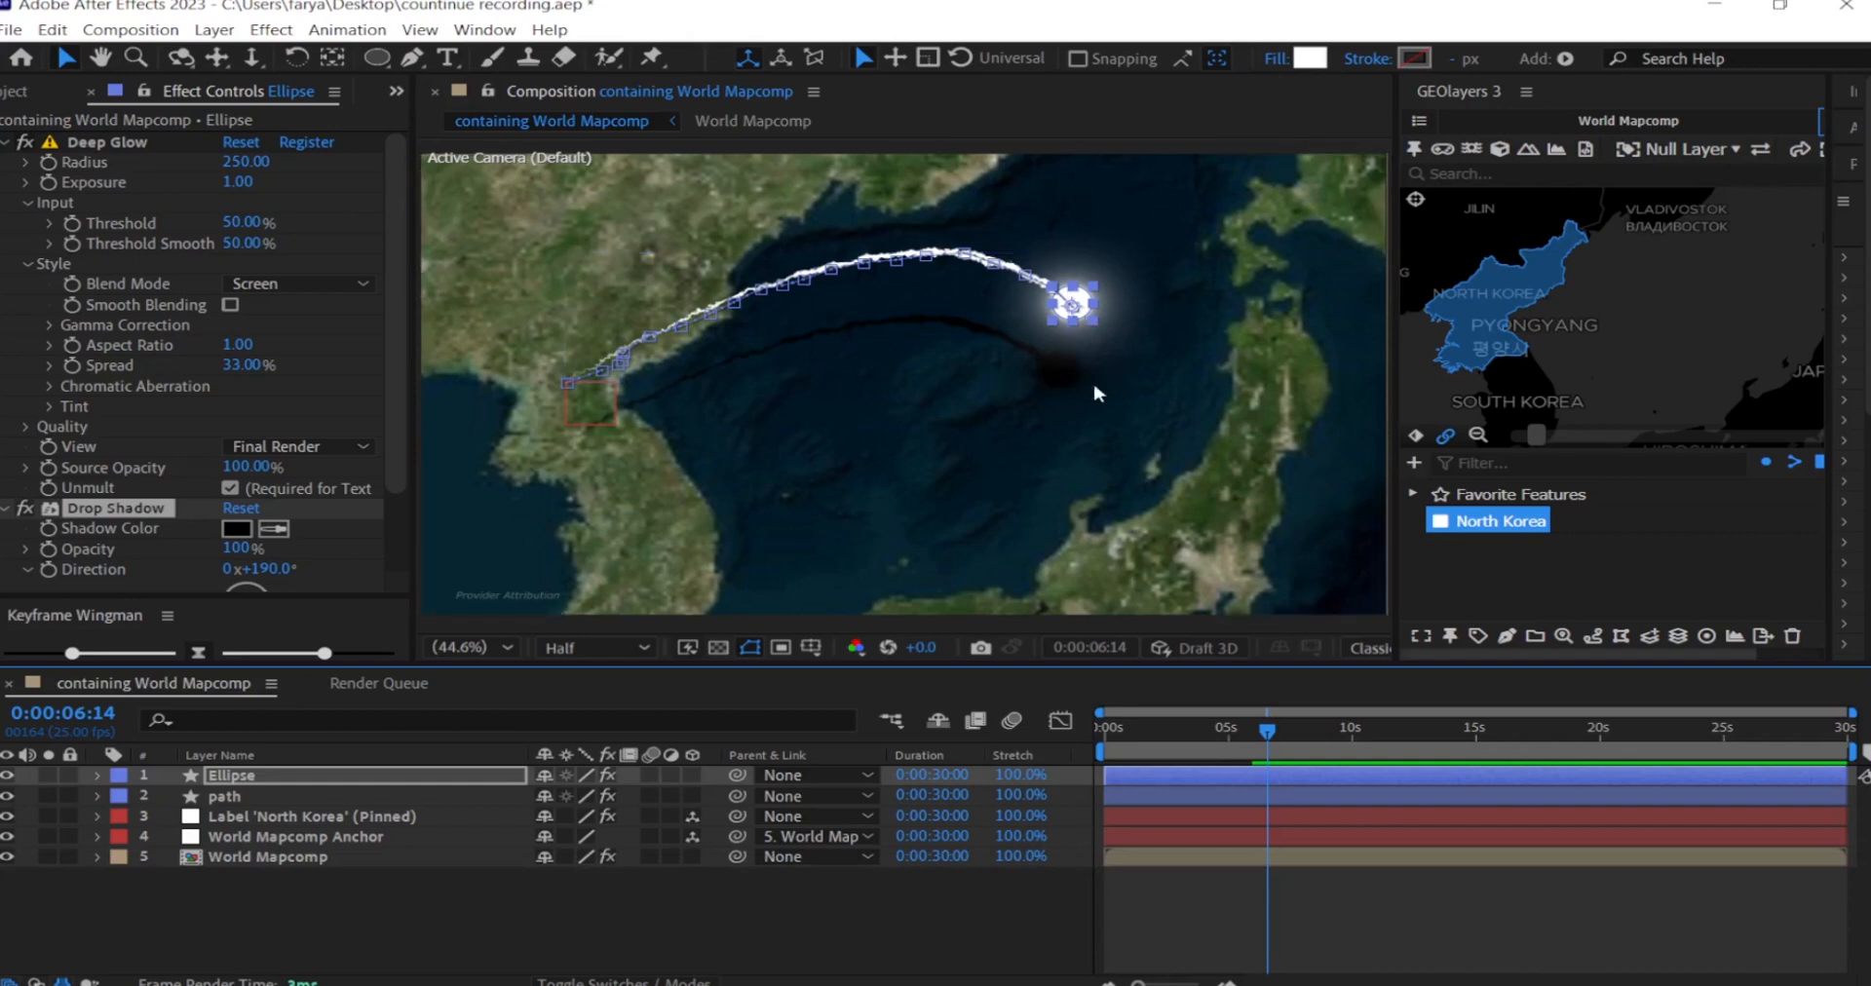
# - Review the circle's new shadow along its flight and return the playhead to the start
pyautogui.press('Home')
pyautogui.moveTo(1106, 748); pyautogui.dragTo(1309, 750)
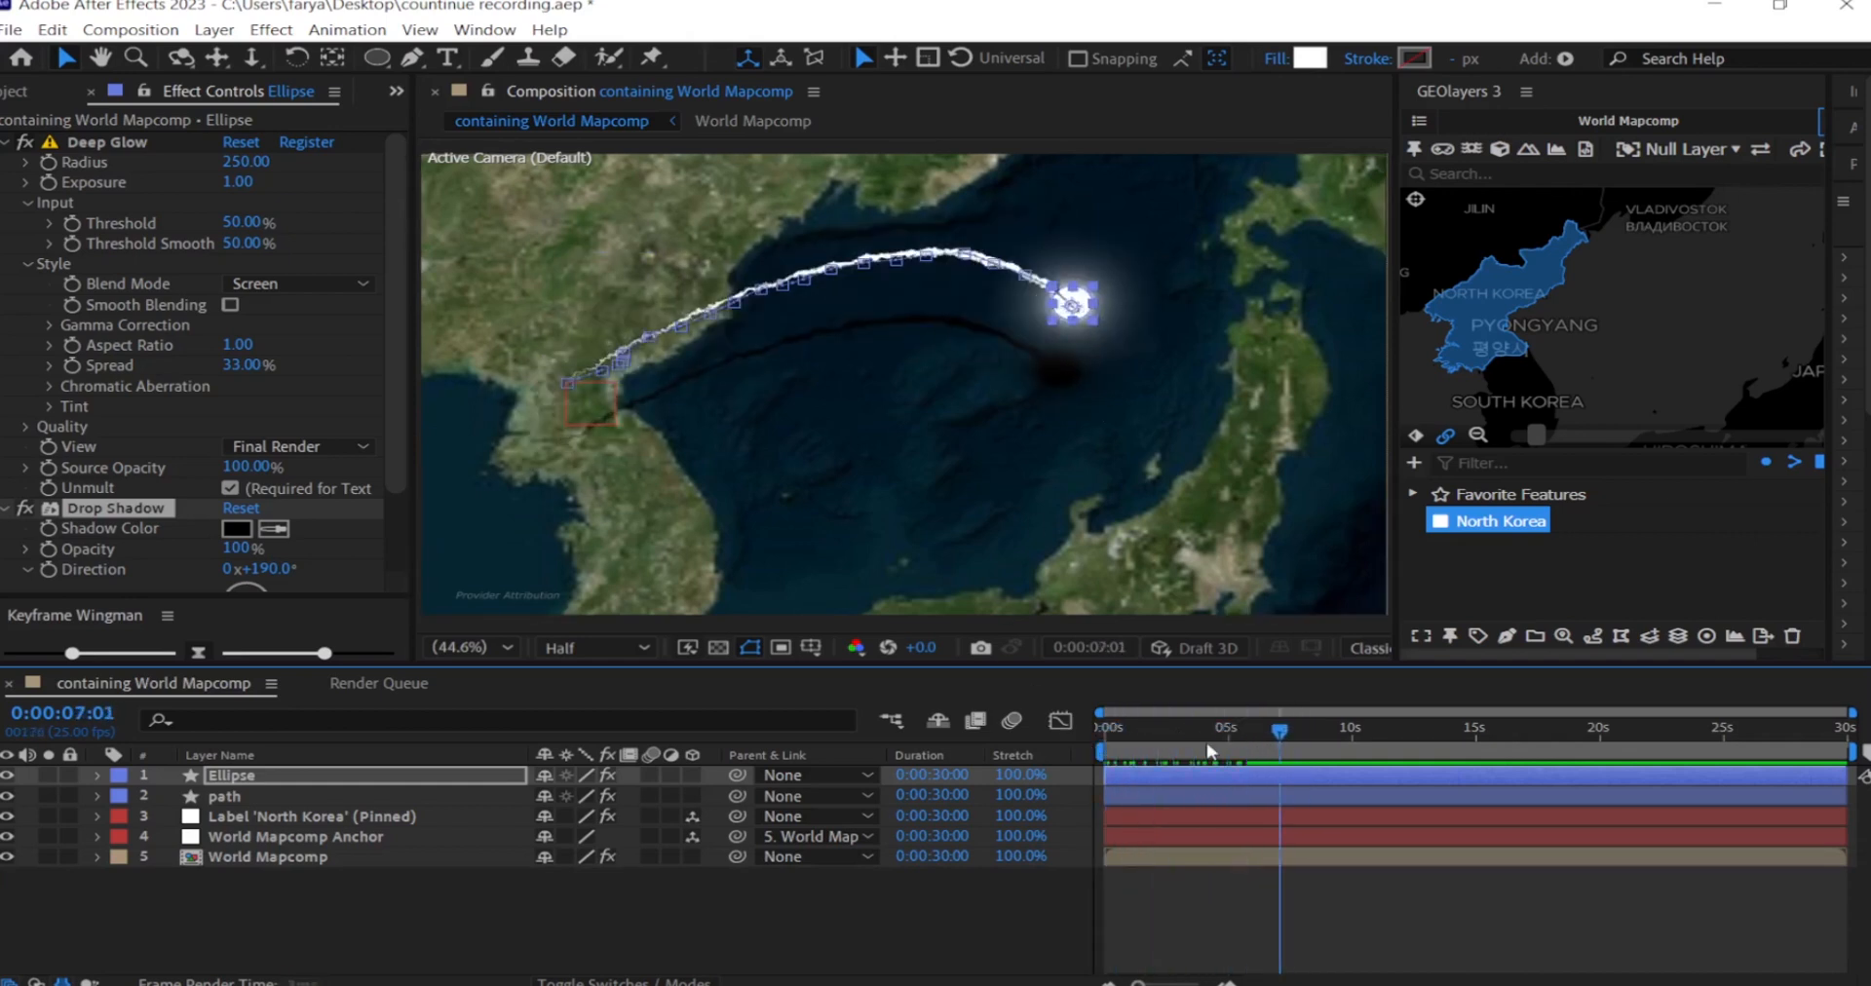
pyautogui.press('Home')
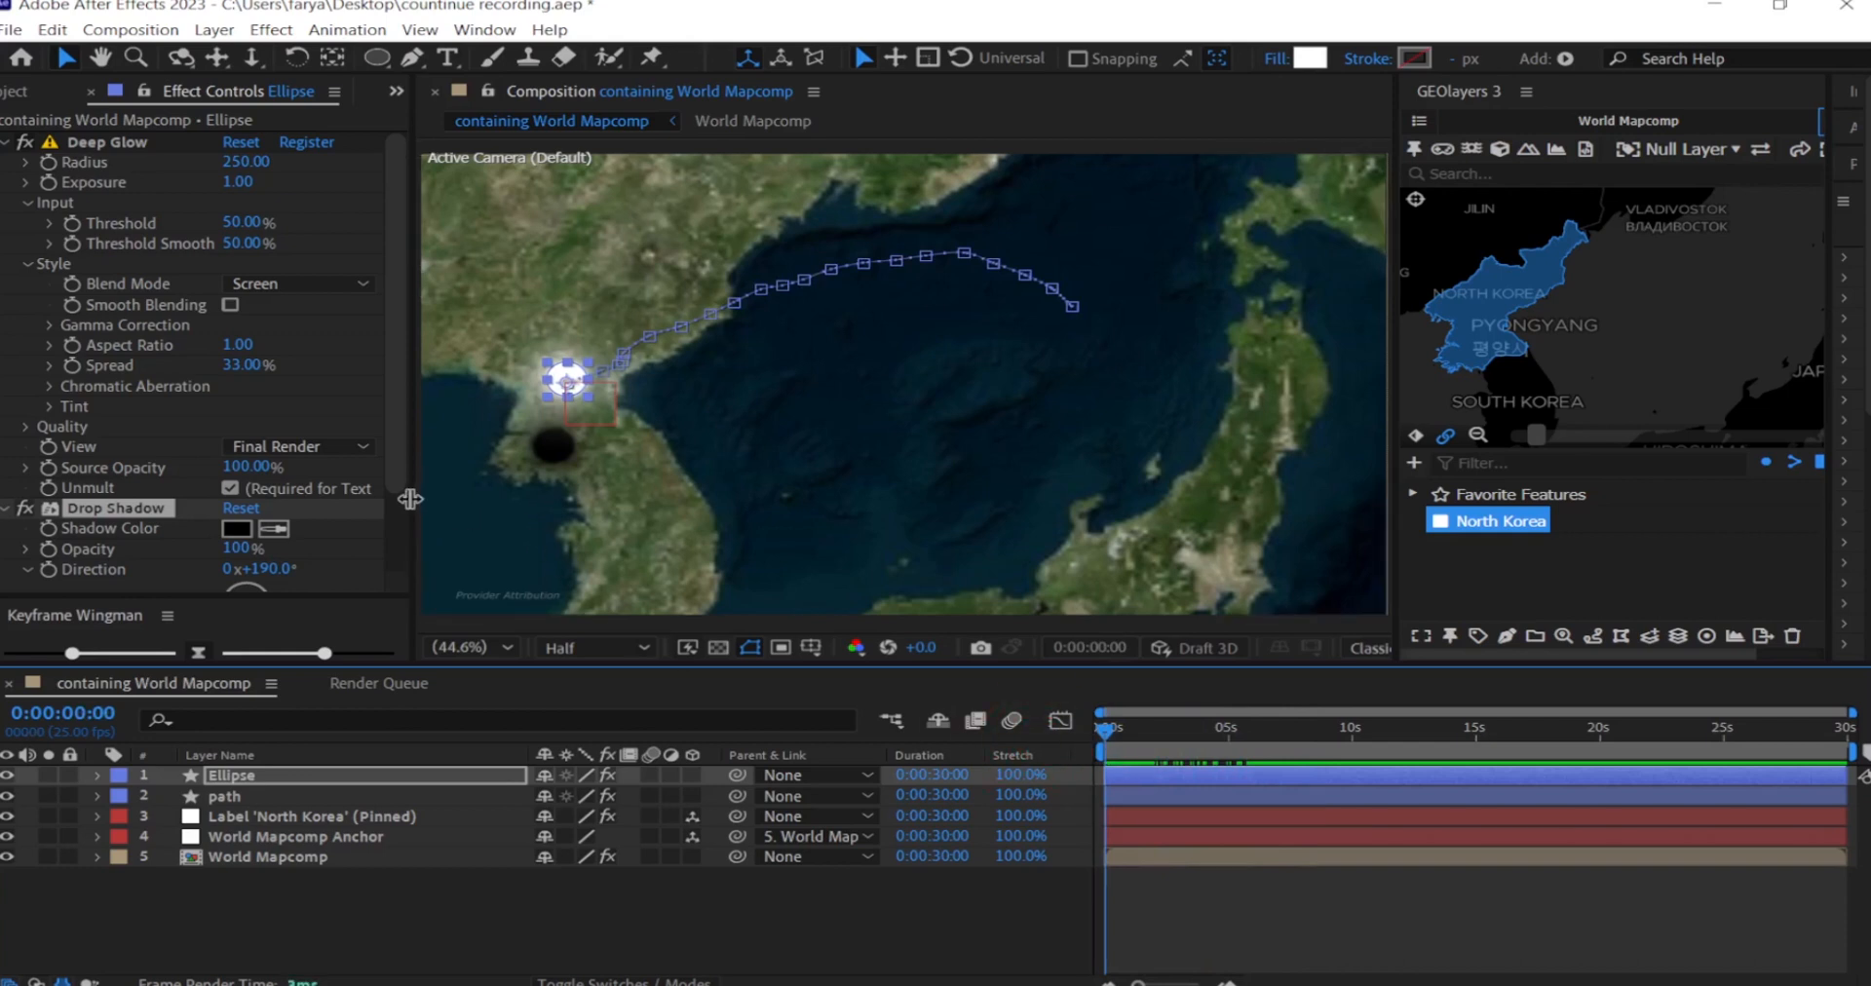
# - Add the imported green screen explosion video as the topmost layer and remove everything after 0:00:04:04
pyautogui.moveTo(409, 499); pyautogui.dragTo(458, 500)
pyautogui.hotkey('ctrl', '0')
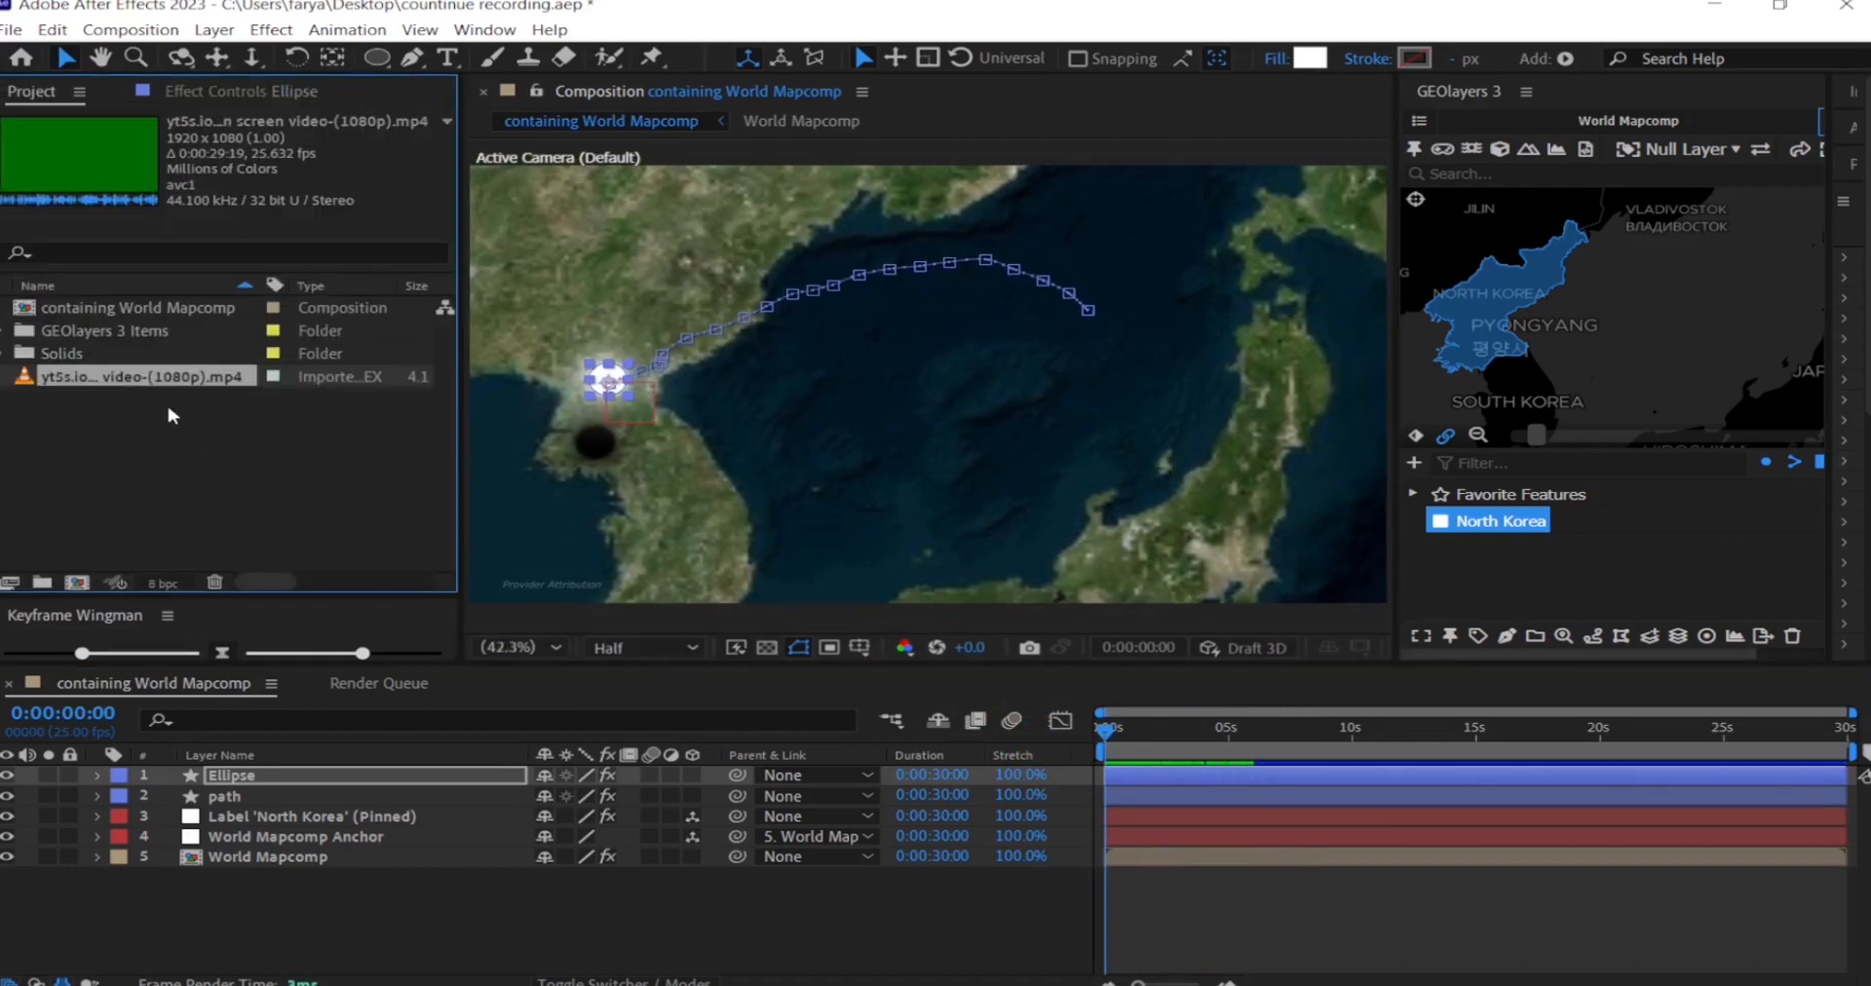
pyautogui.moveTo(122, 380); pyautogui.dragTo(304, 777)
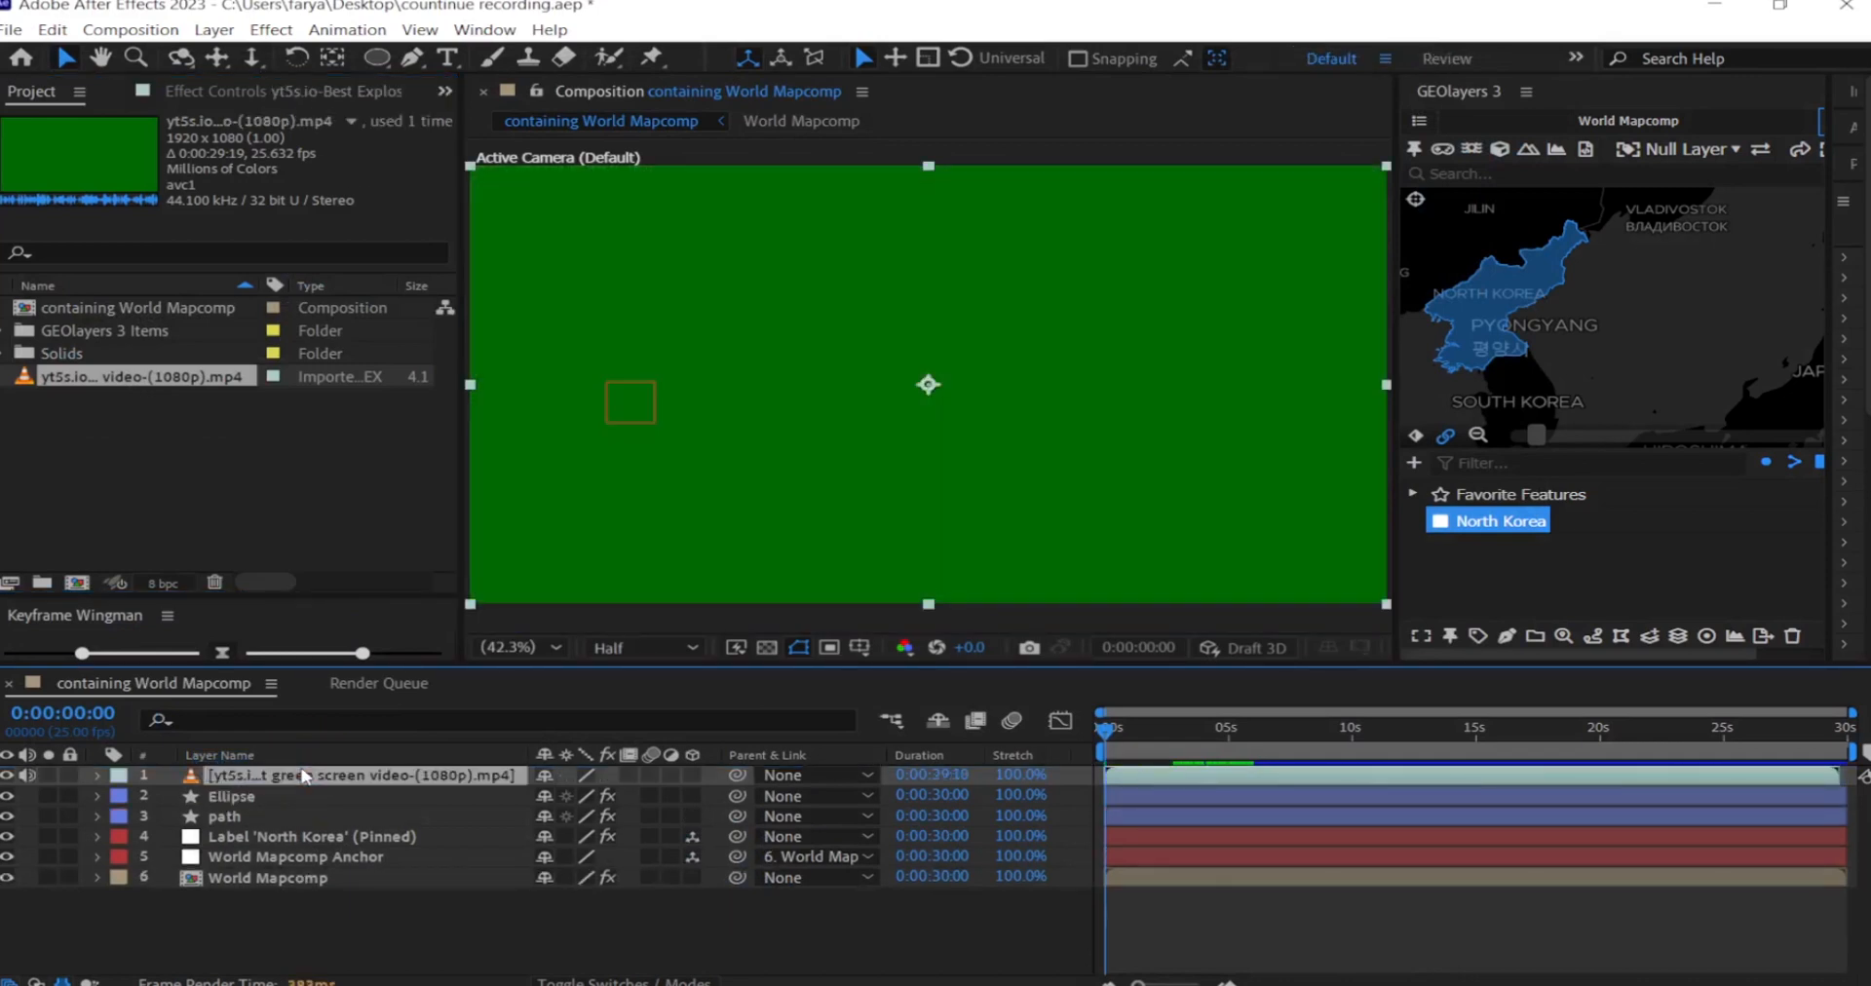
pyautogui.moveTo(1118, 748); pyautogui.dragTo(1214, 762)
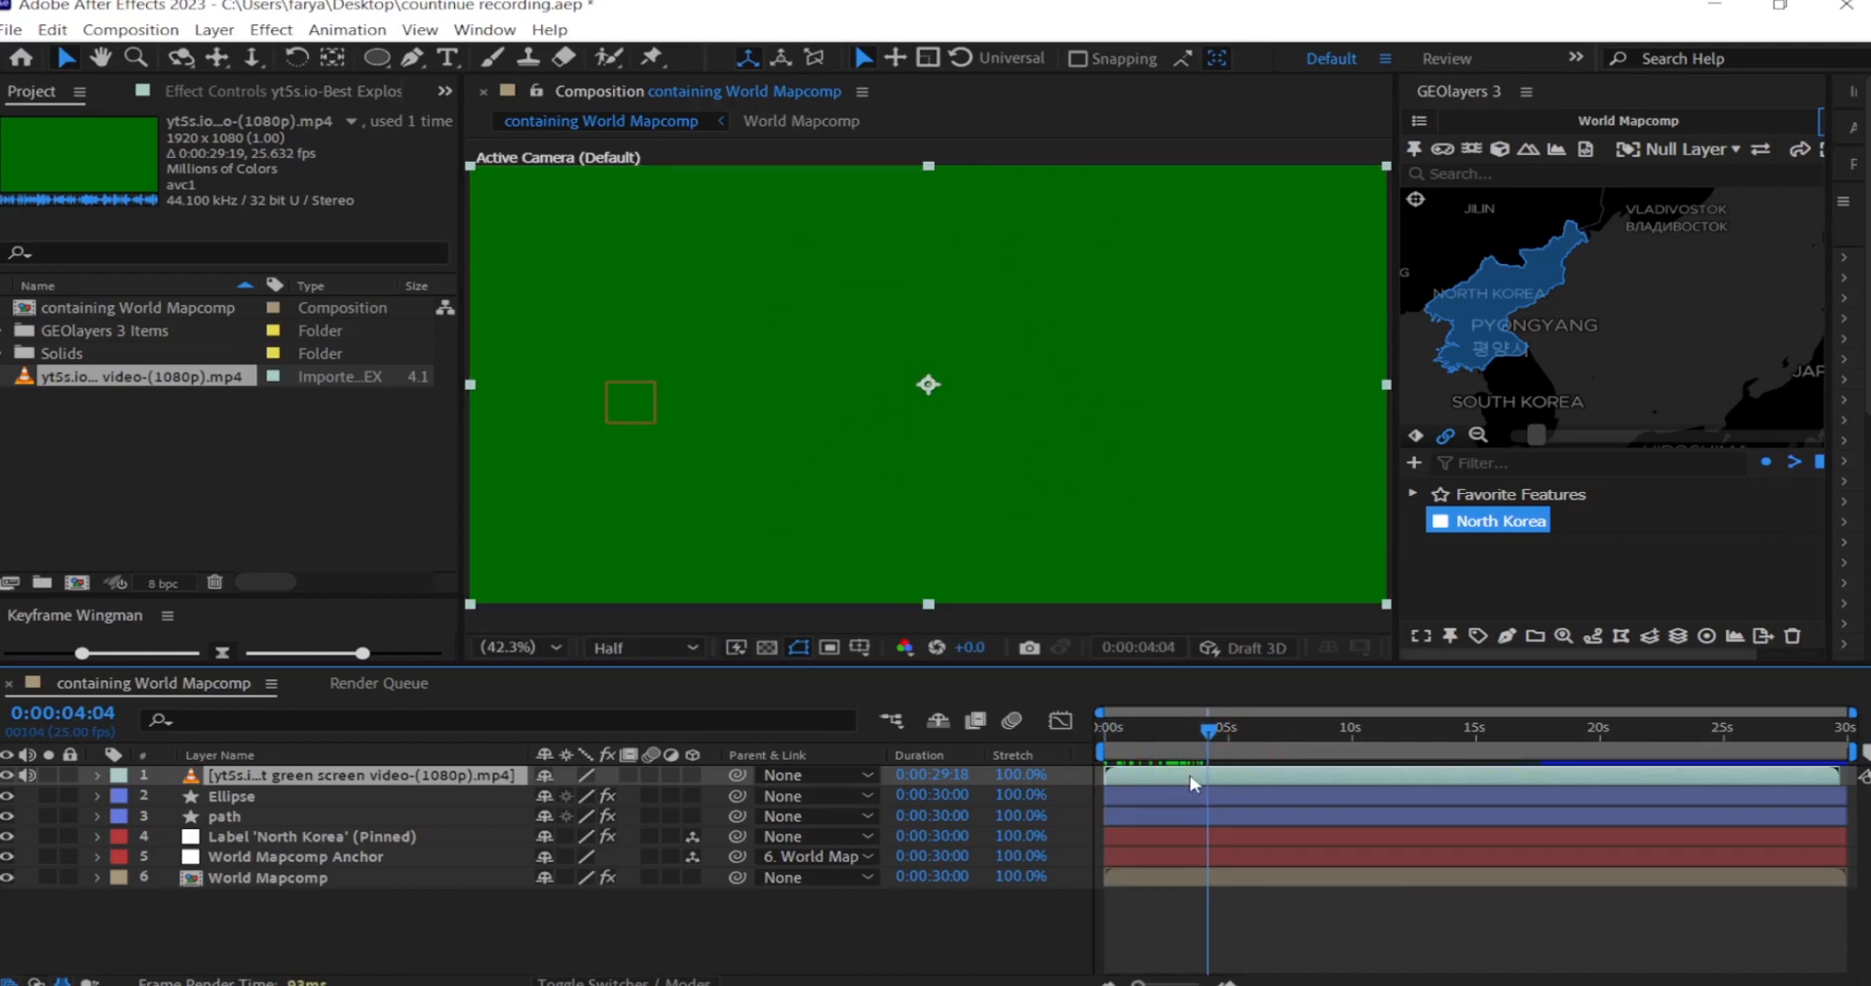
pyautogui.hotkey('ctrl', 'shift', 'd')
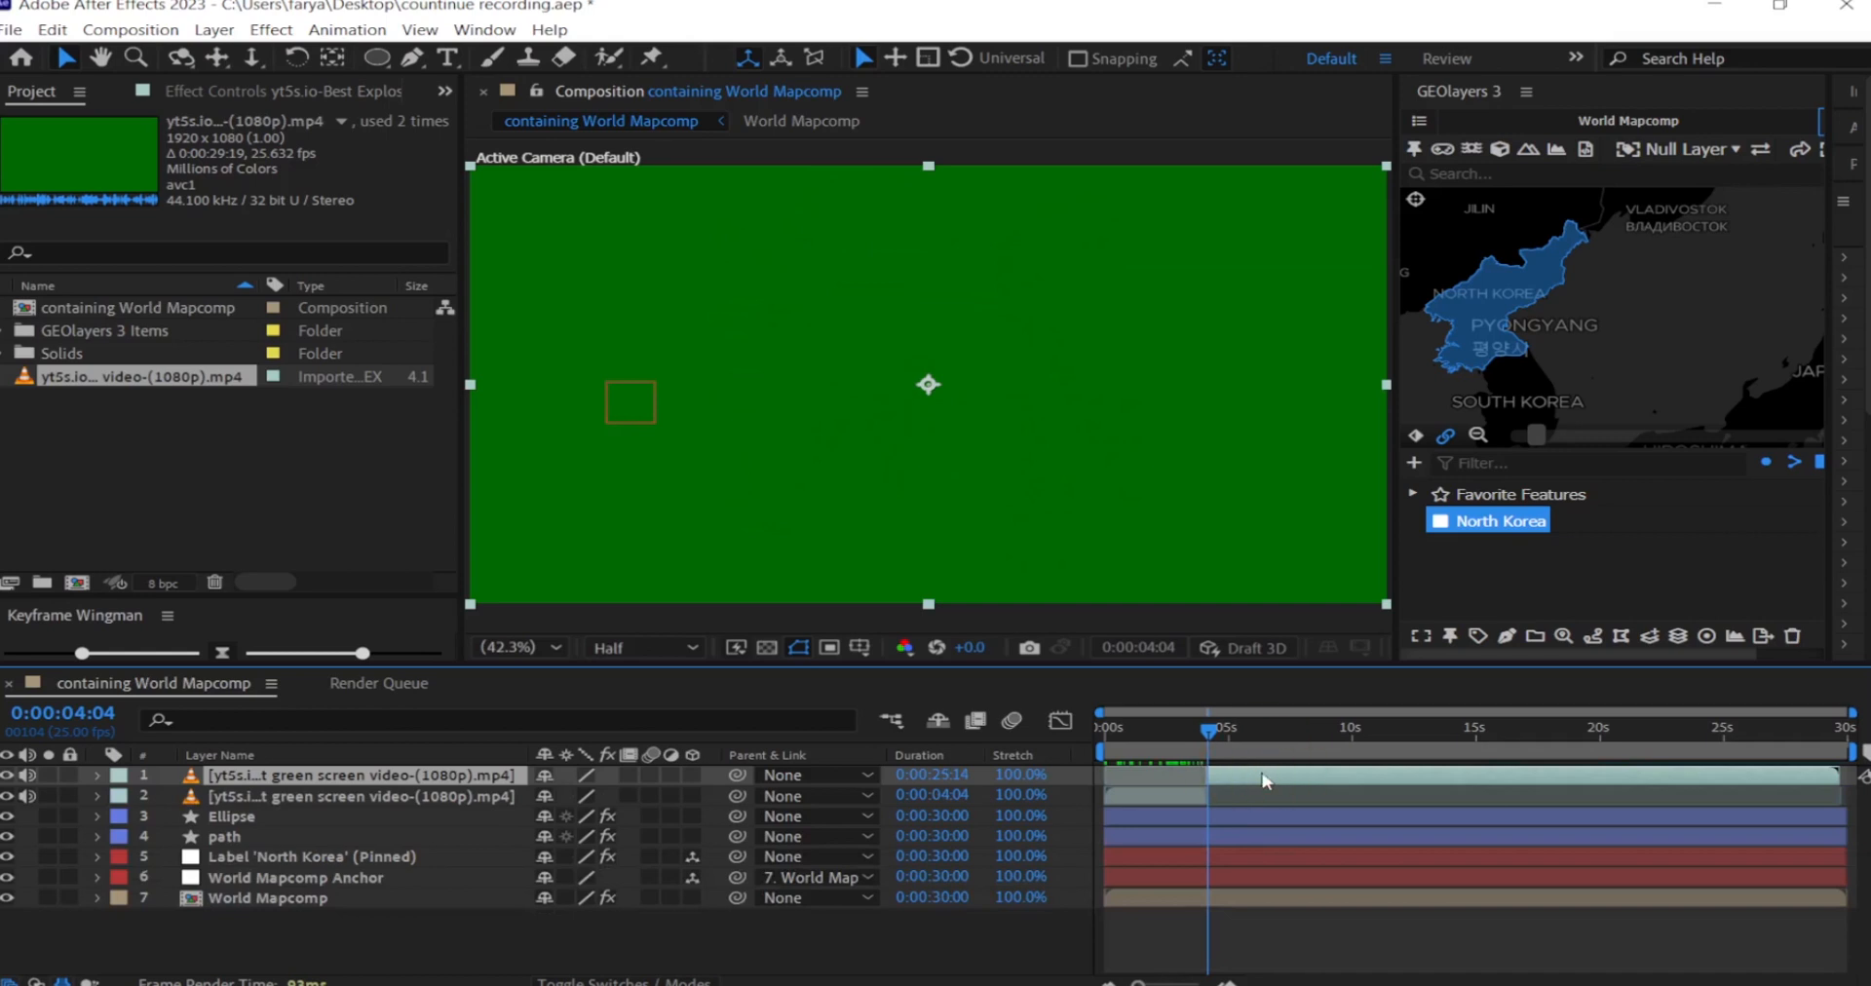
pyautogui.press('Delete')
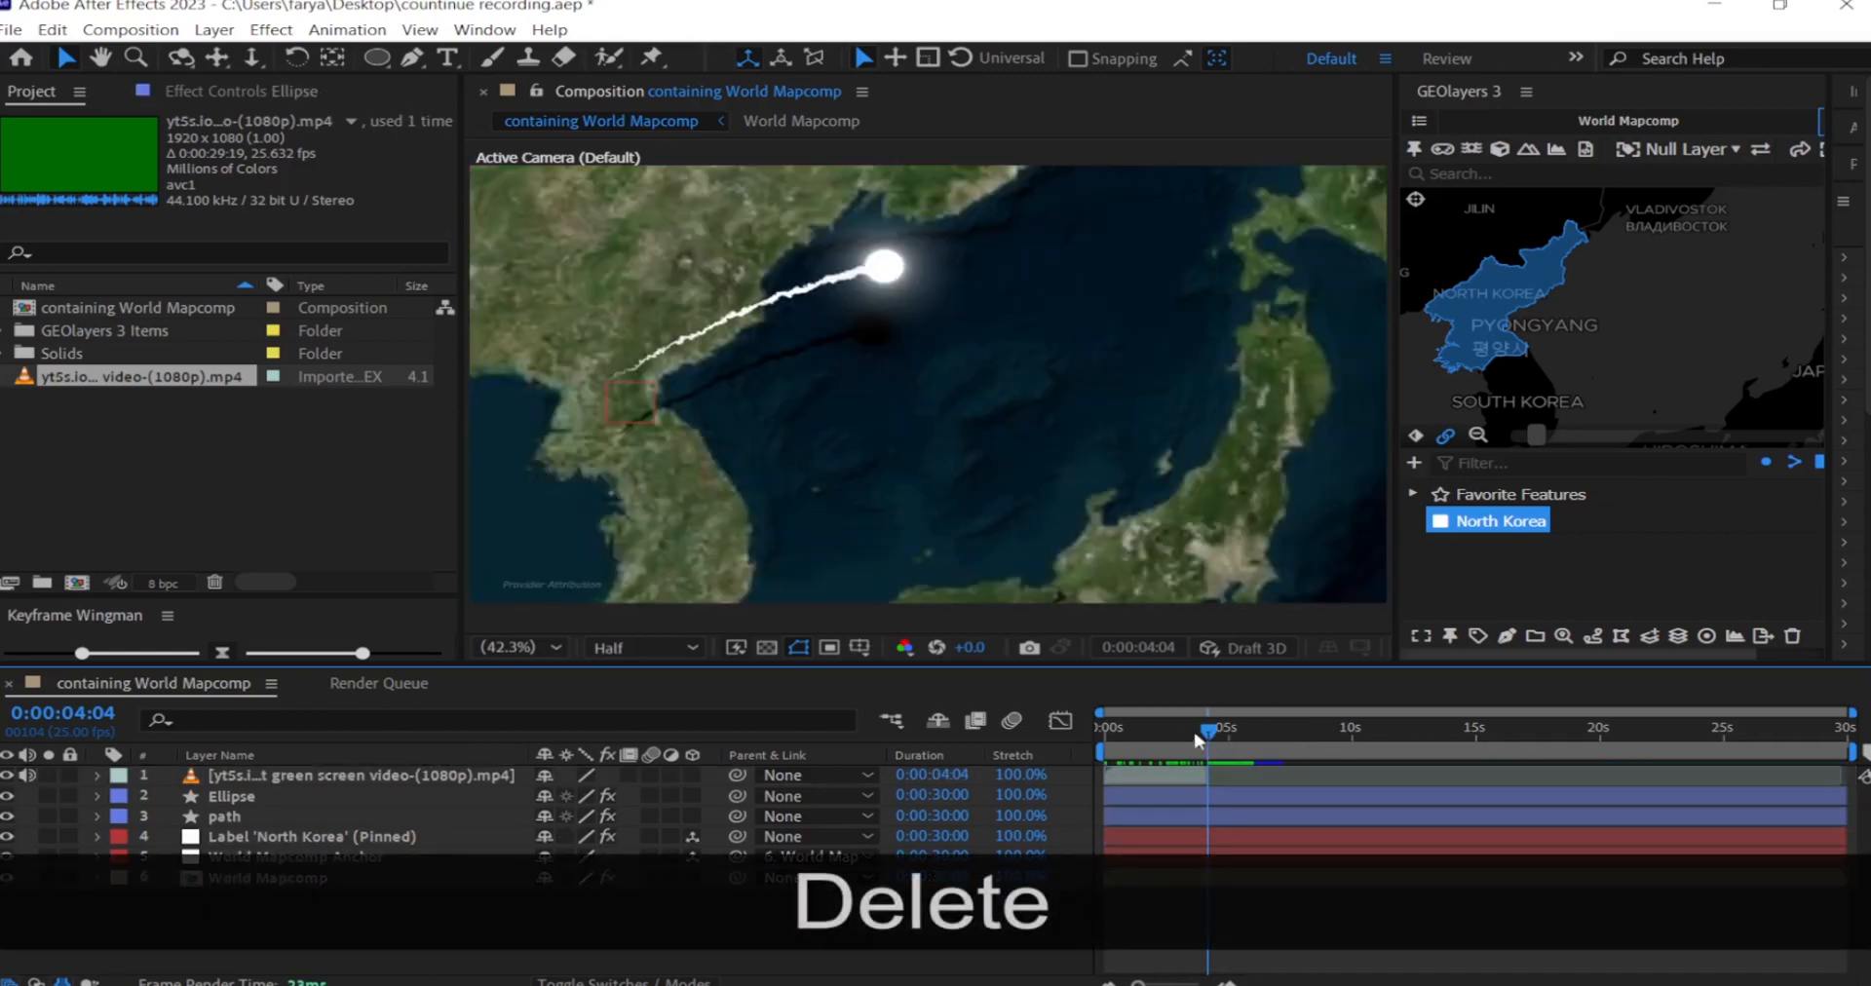
# - Apply Keylight (1.2) to the explosion layer and sample the green background as its screen colour
pyautogui.click(1165, 731)
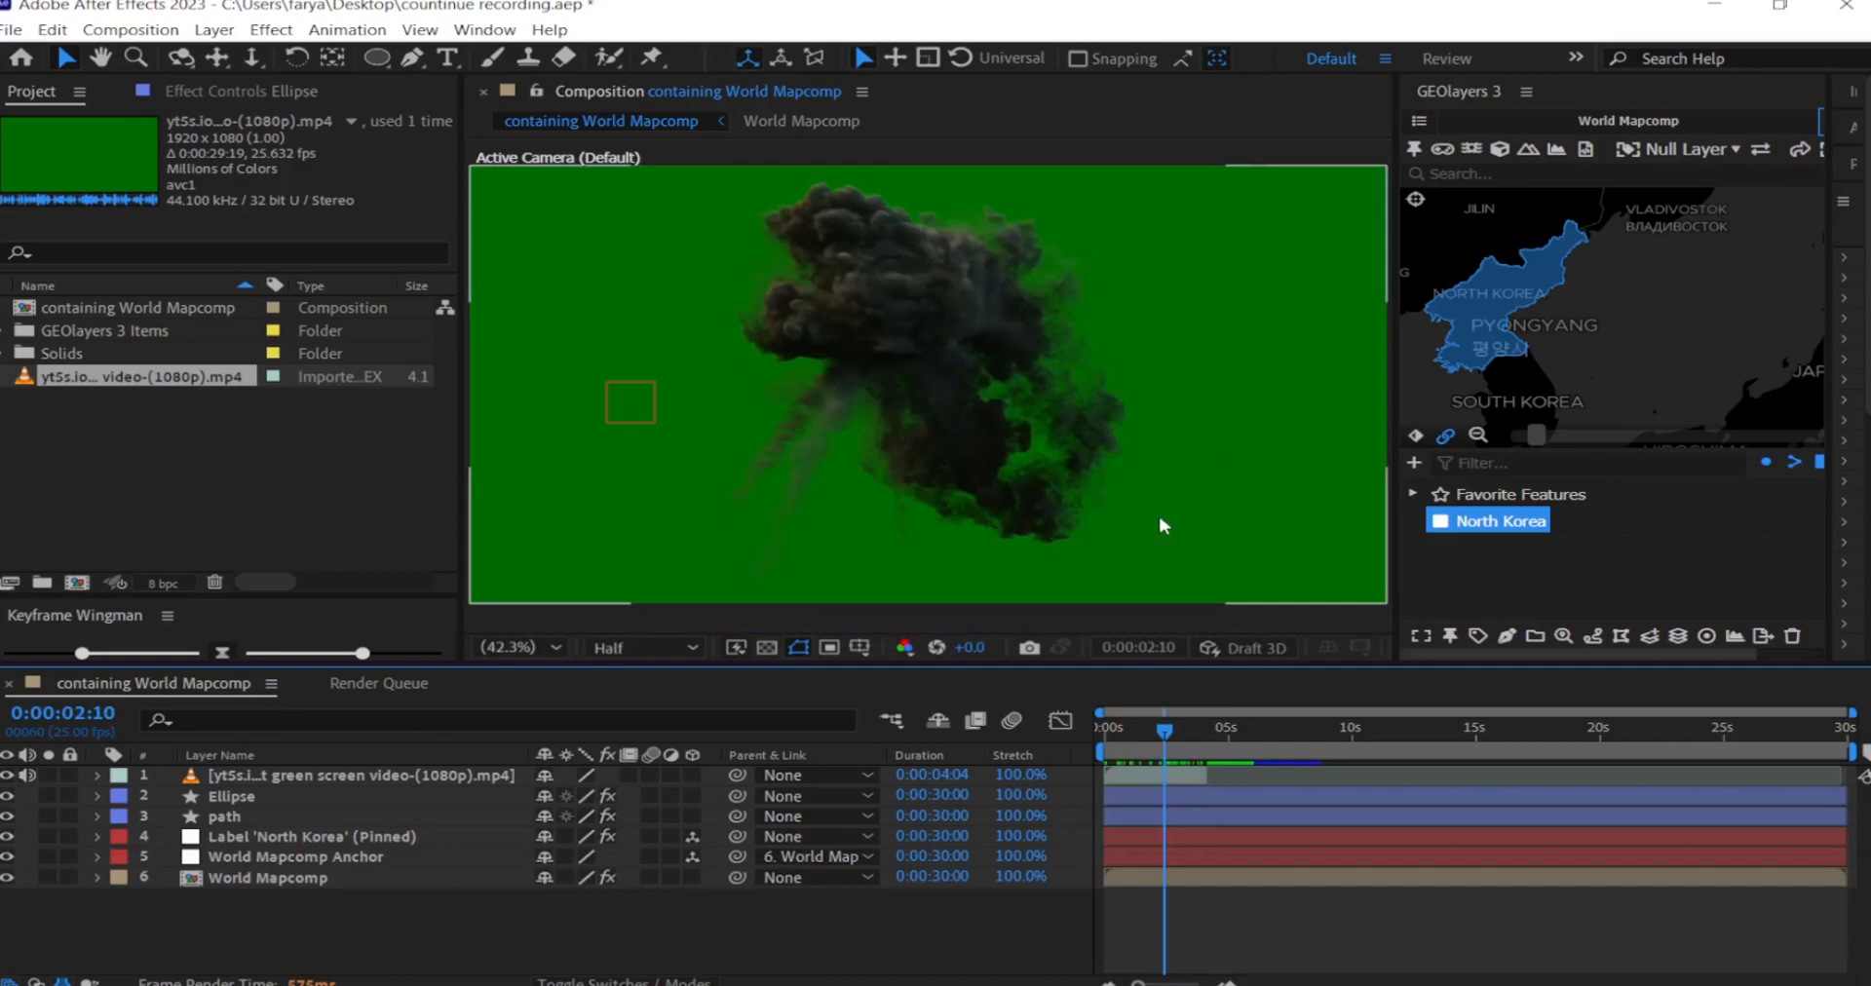
pyautogui.click(275, 780)
pyautogui.hotkey('ctrl', 'space')
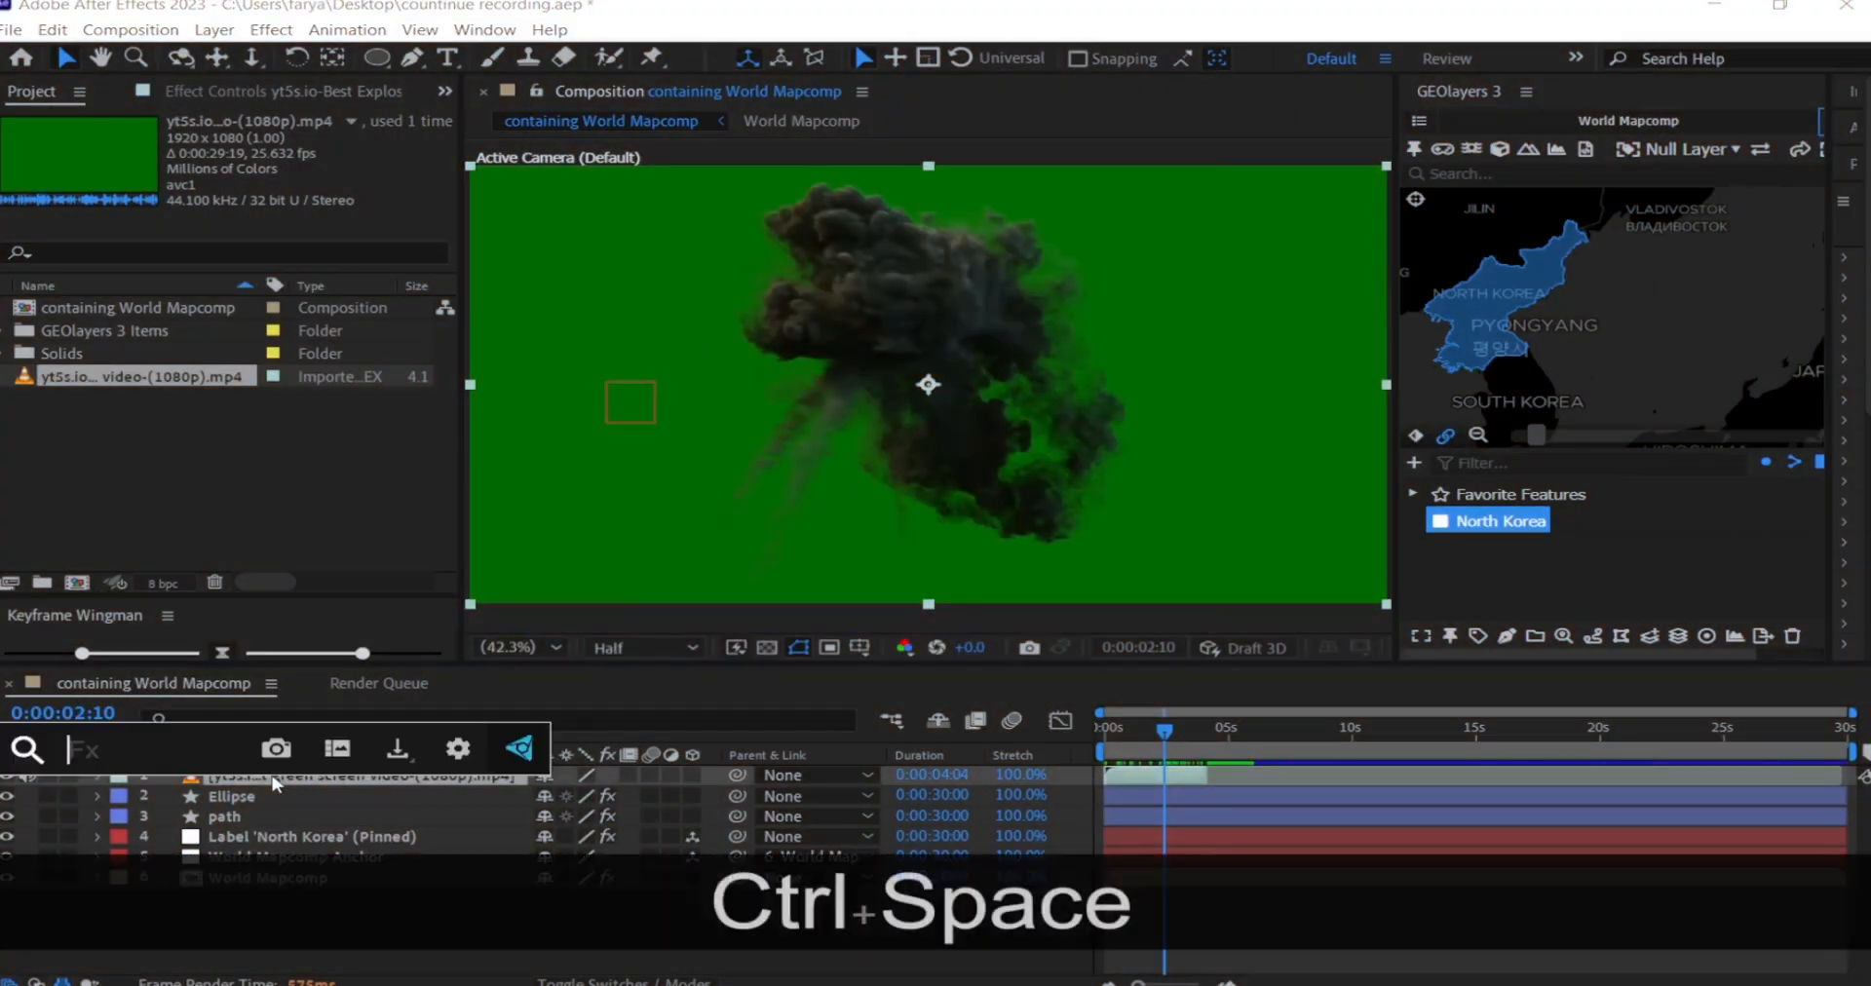
pyautogui.write('ke')
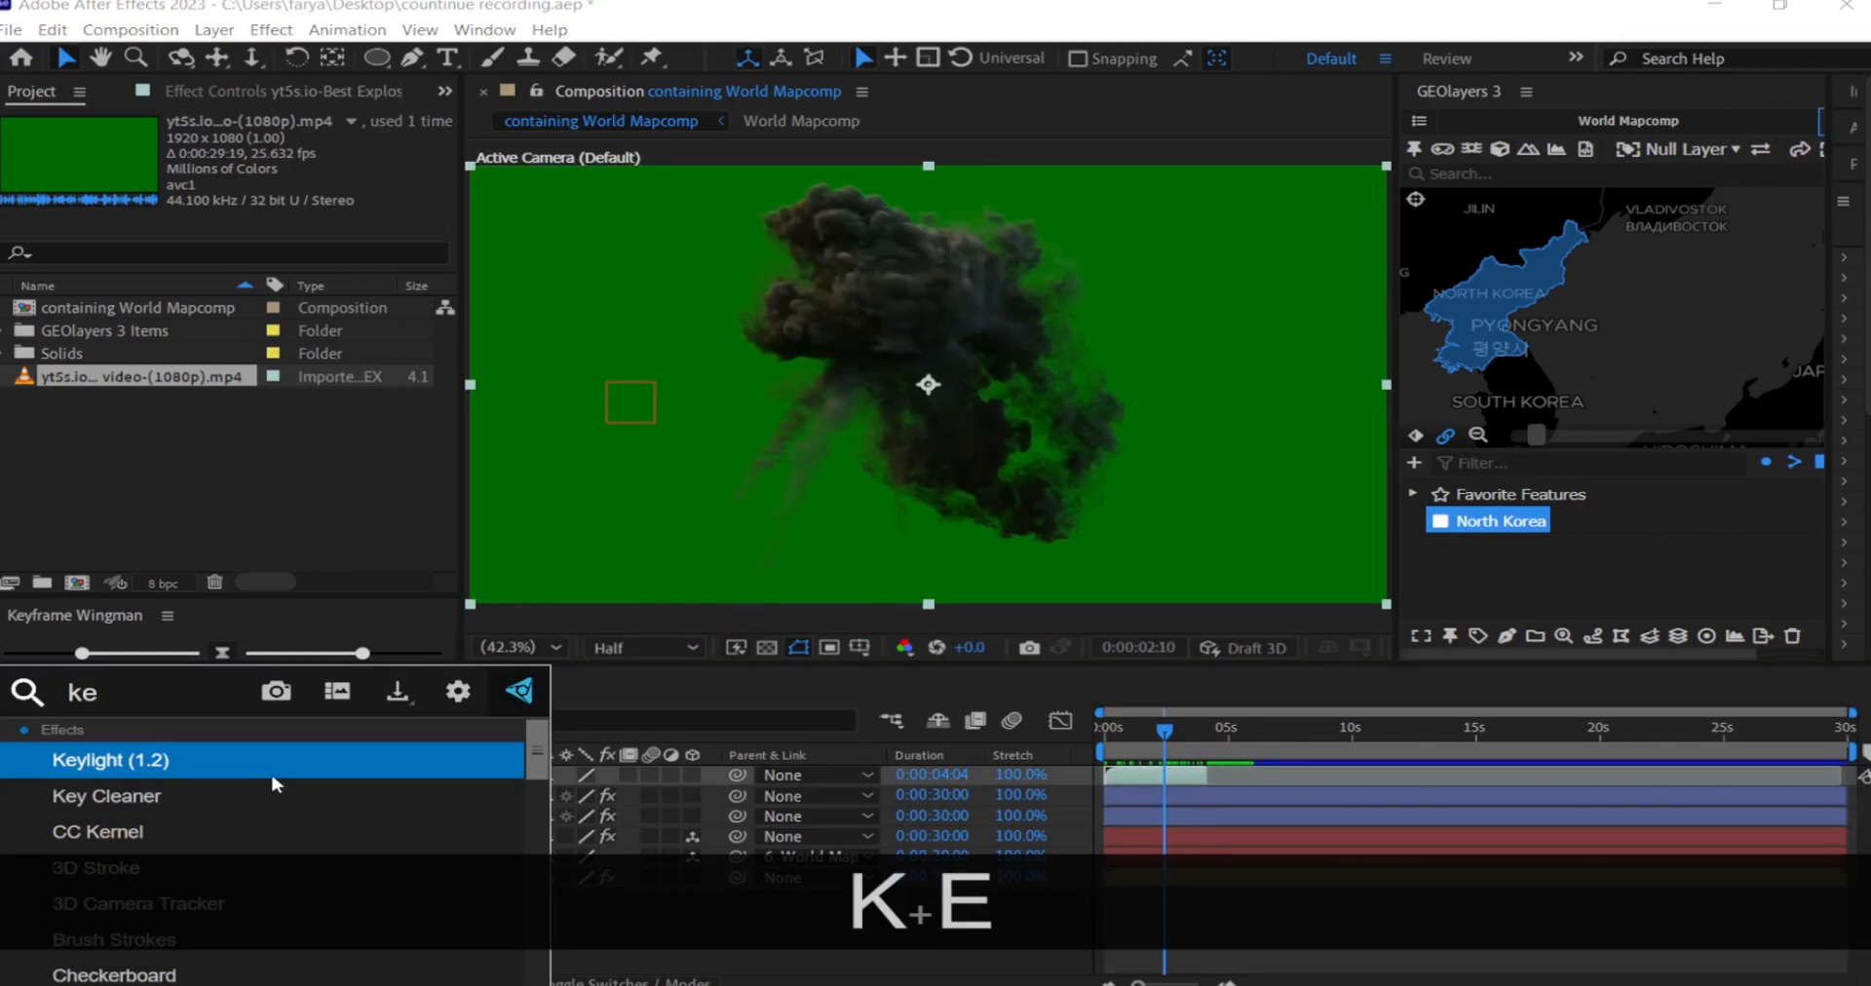
pyautogui.press('Return')
pyautogui.click(297, 294)
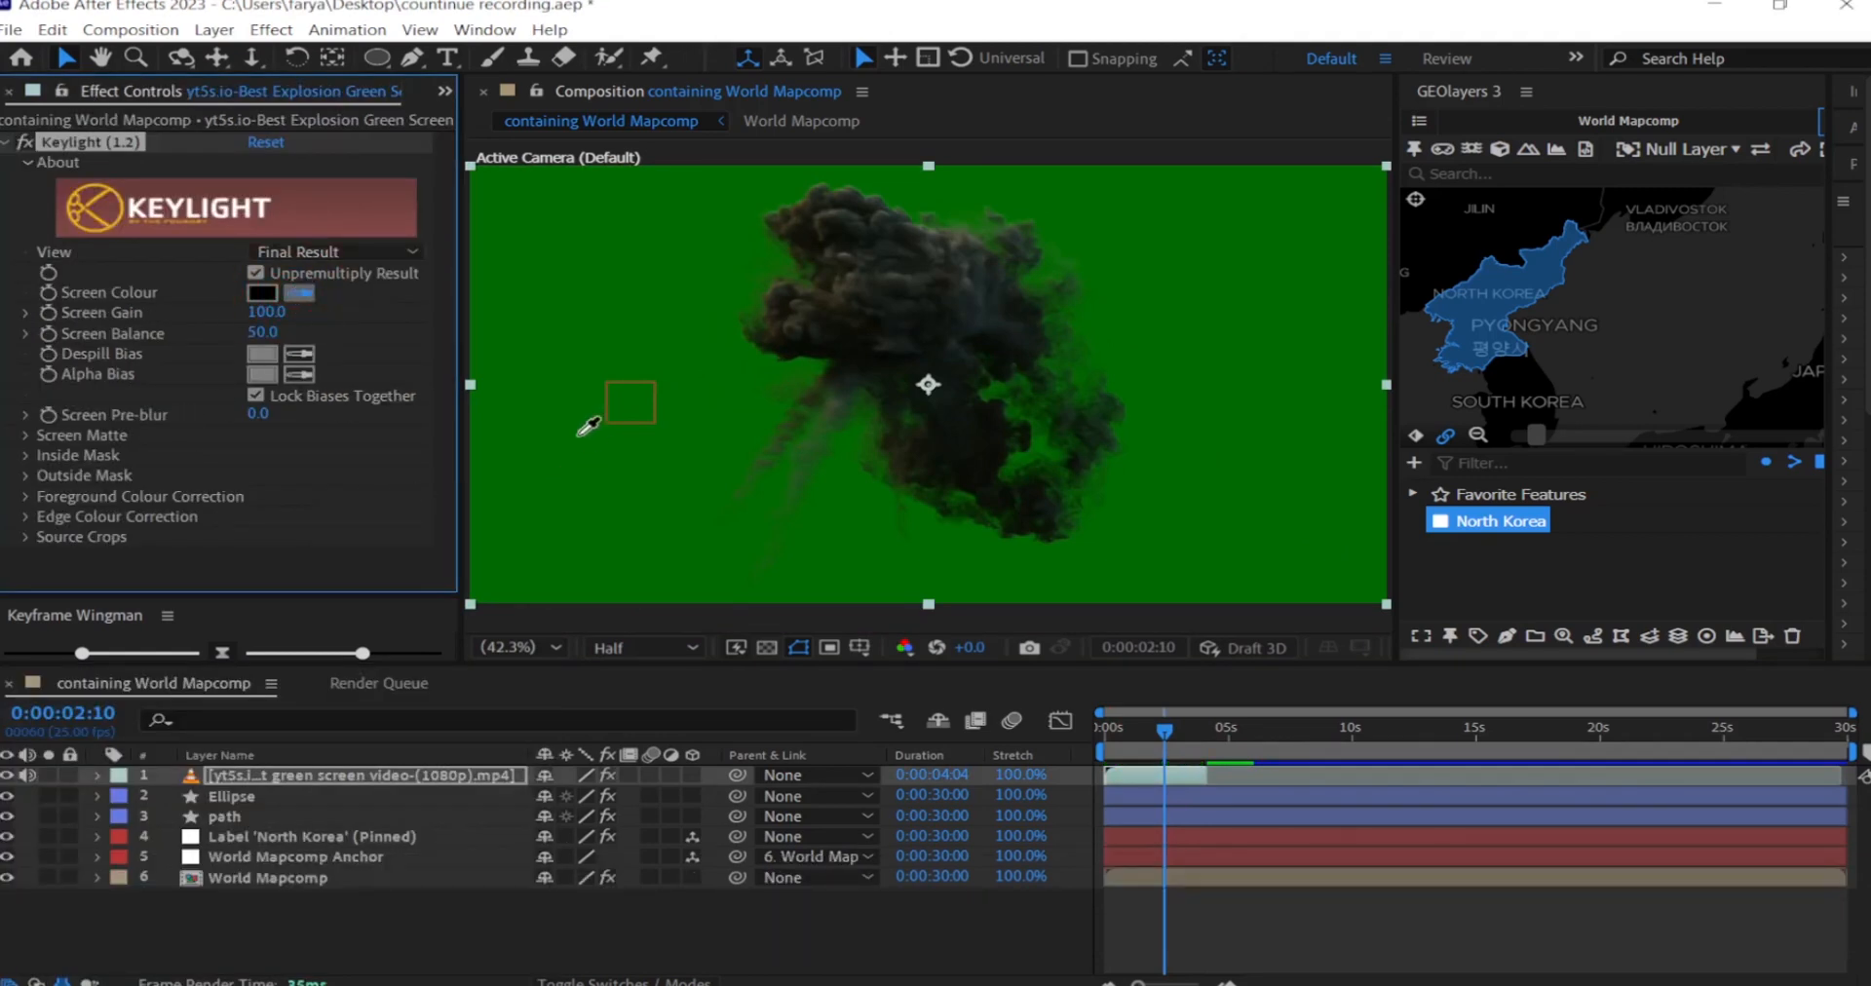
pyautogui.click(599, 274)
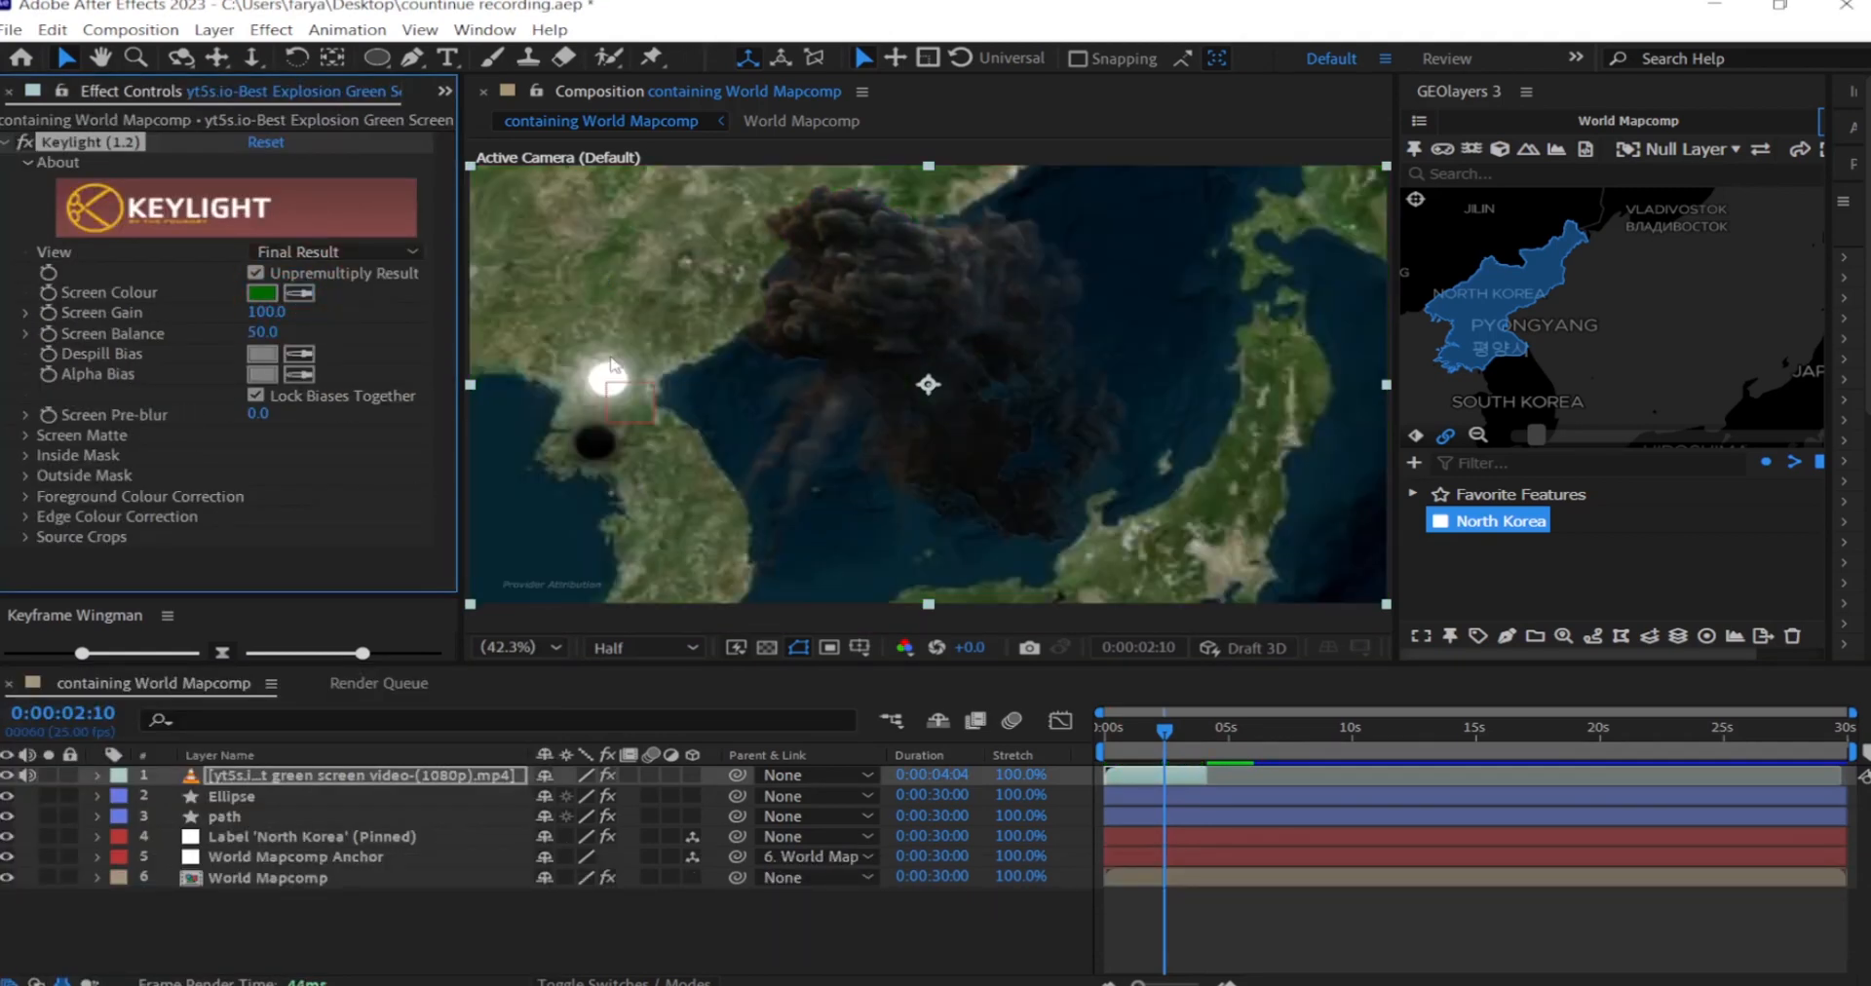
# - Start the explosion layer at 0:00:05:23 and set its scale to 50%
pyautogui.moveTo(1166, 733); pyautogui.dragTo(1255, 760)
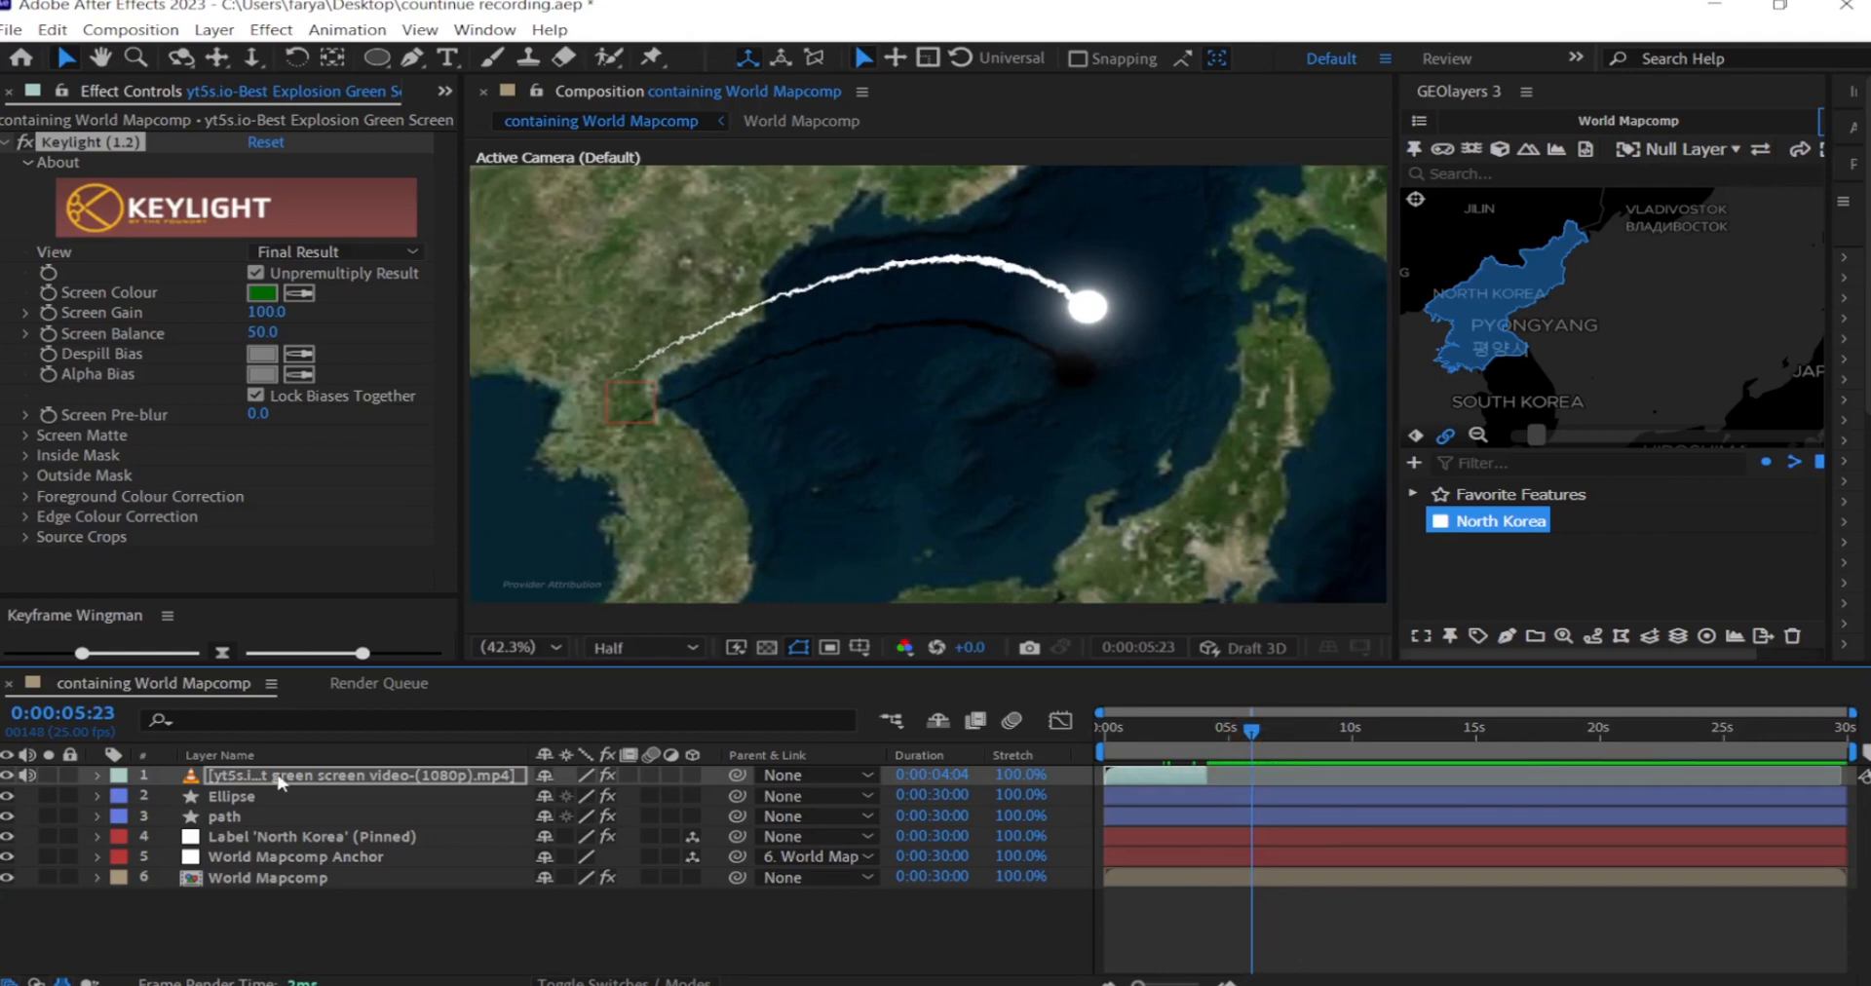
pyautogui.press('s')
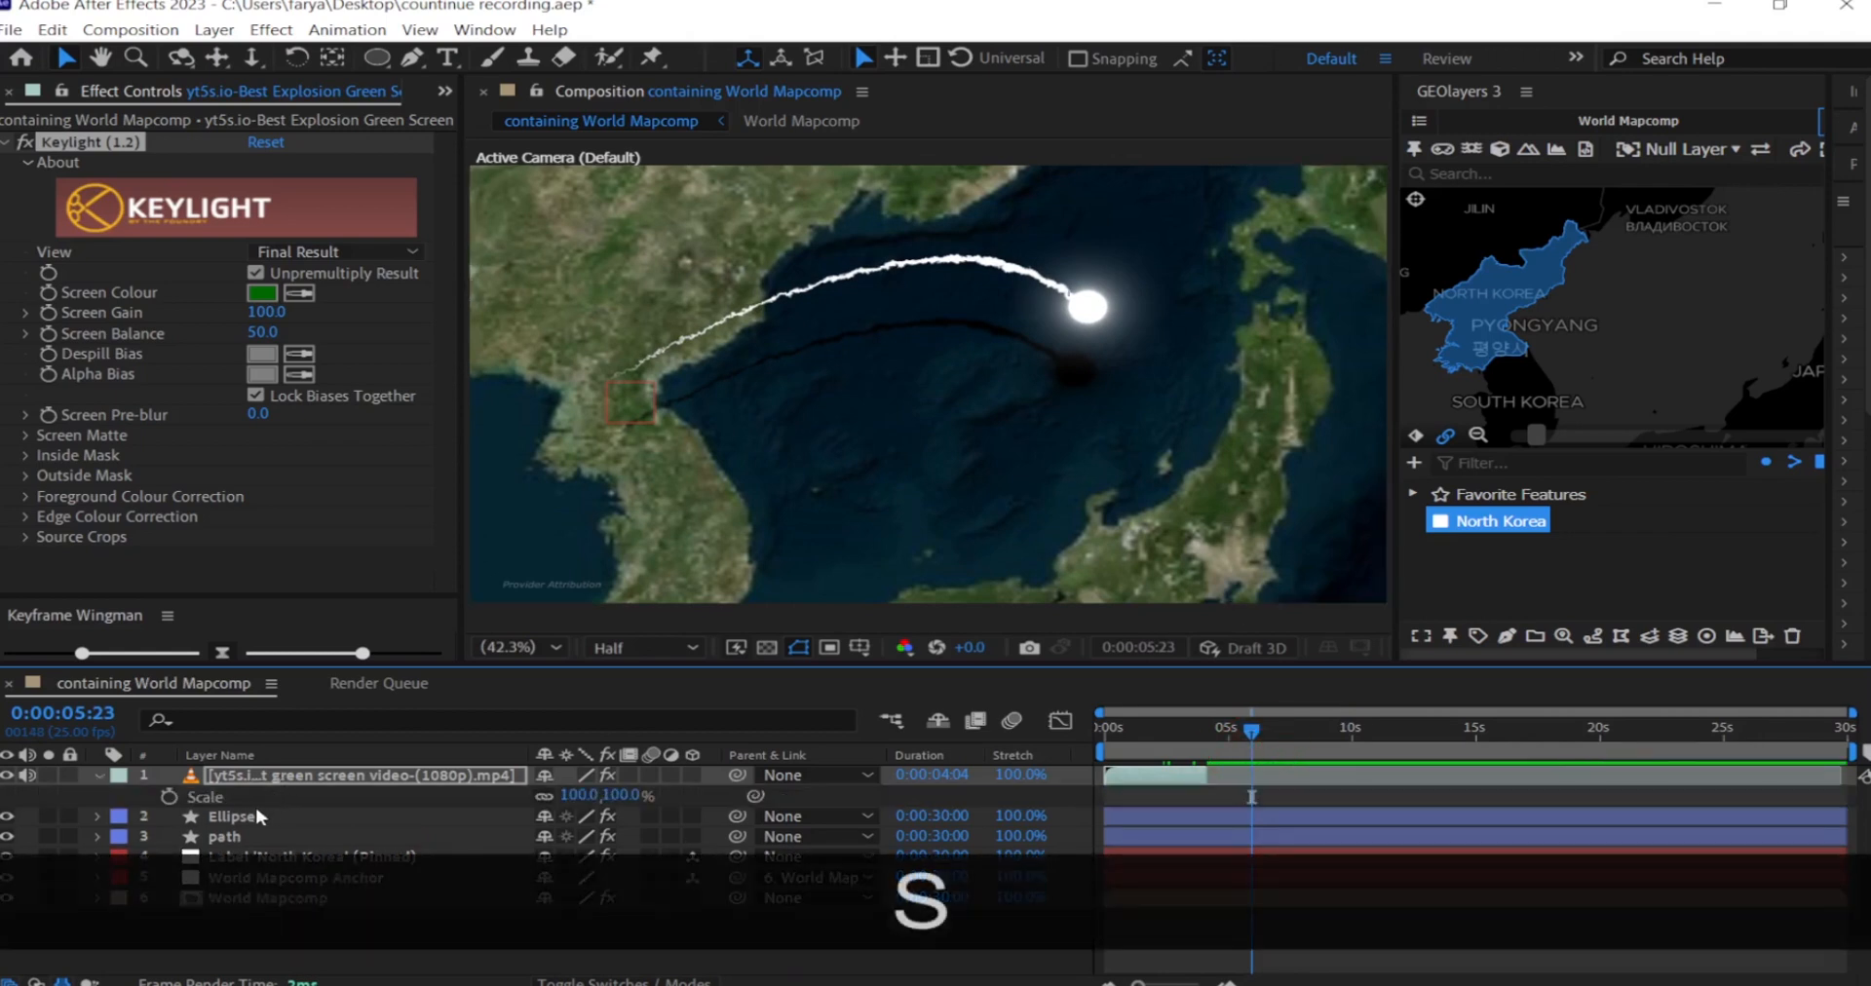
pyautogui.press('[')
pyautogui.moveTo(578, 795); pyautogui.dragTo(509, 798)
pyautogui.click(575, 795)
pyautogui.write('50')
pyautogui.press('Return')
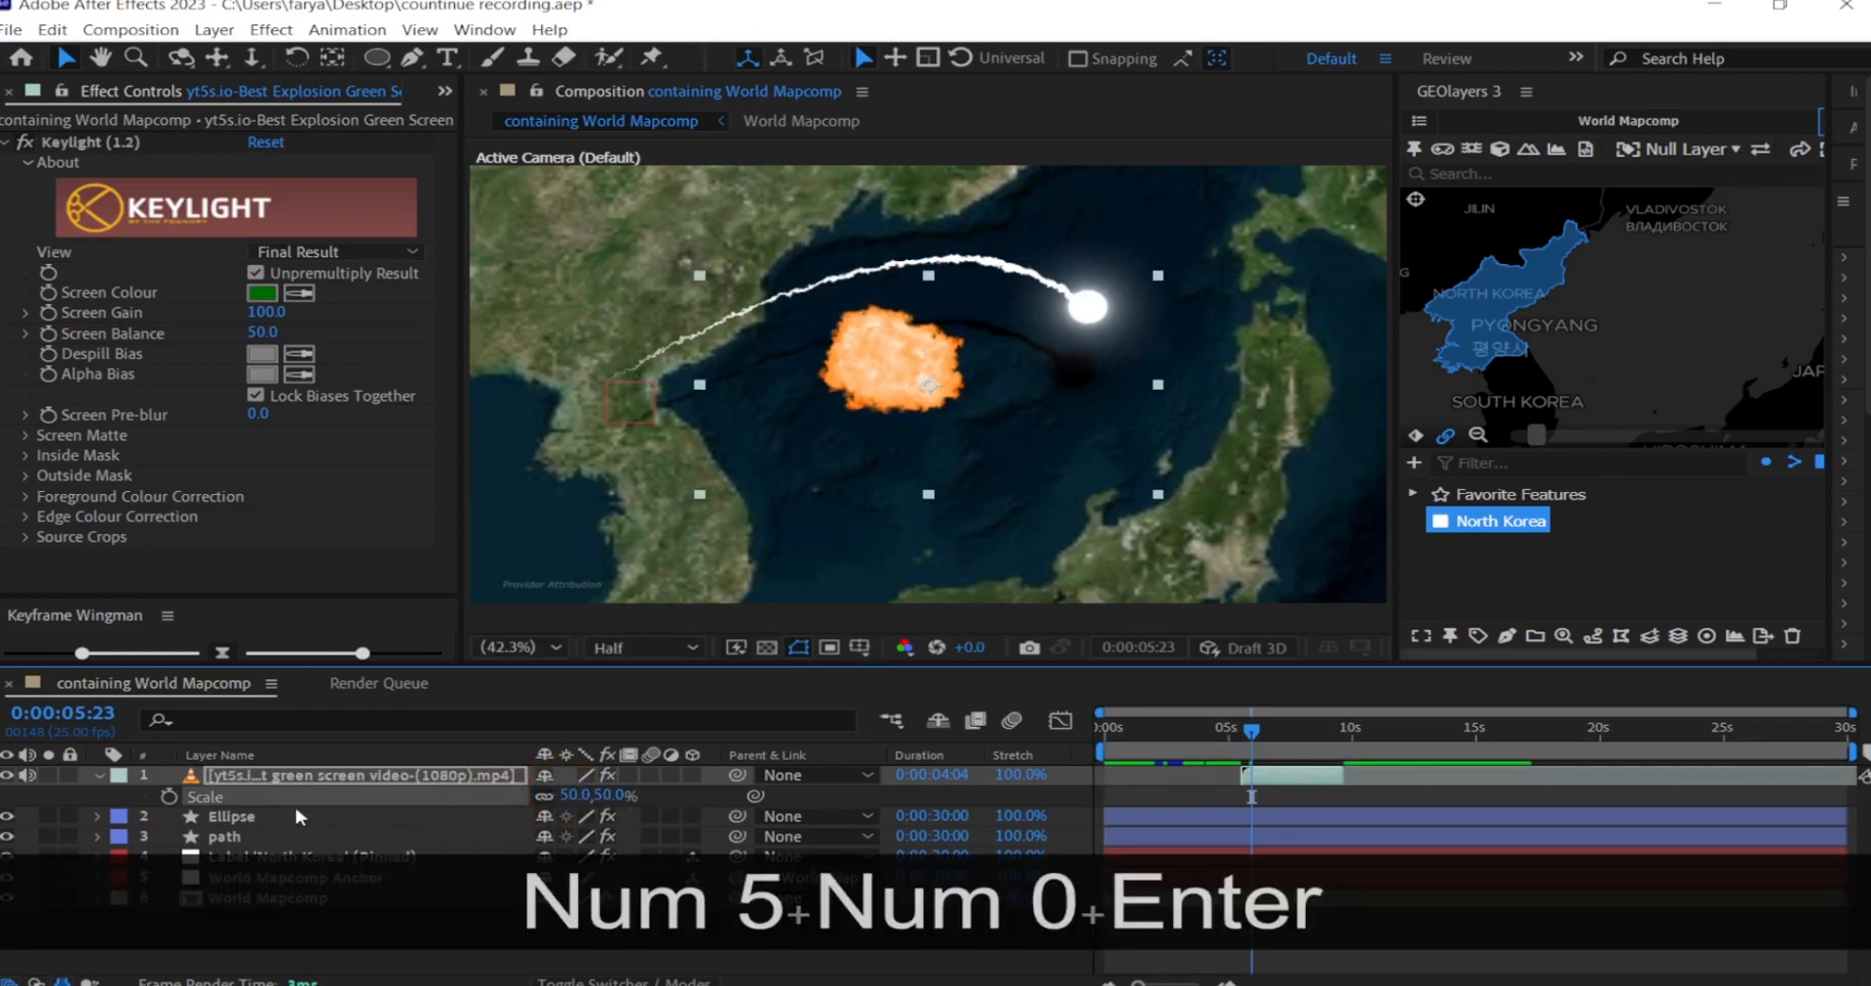
# - Position the explosion over the circle at the path's end and move its anchor point to the explosion's centre
pyautogui.press('p')
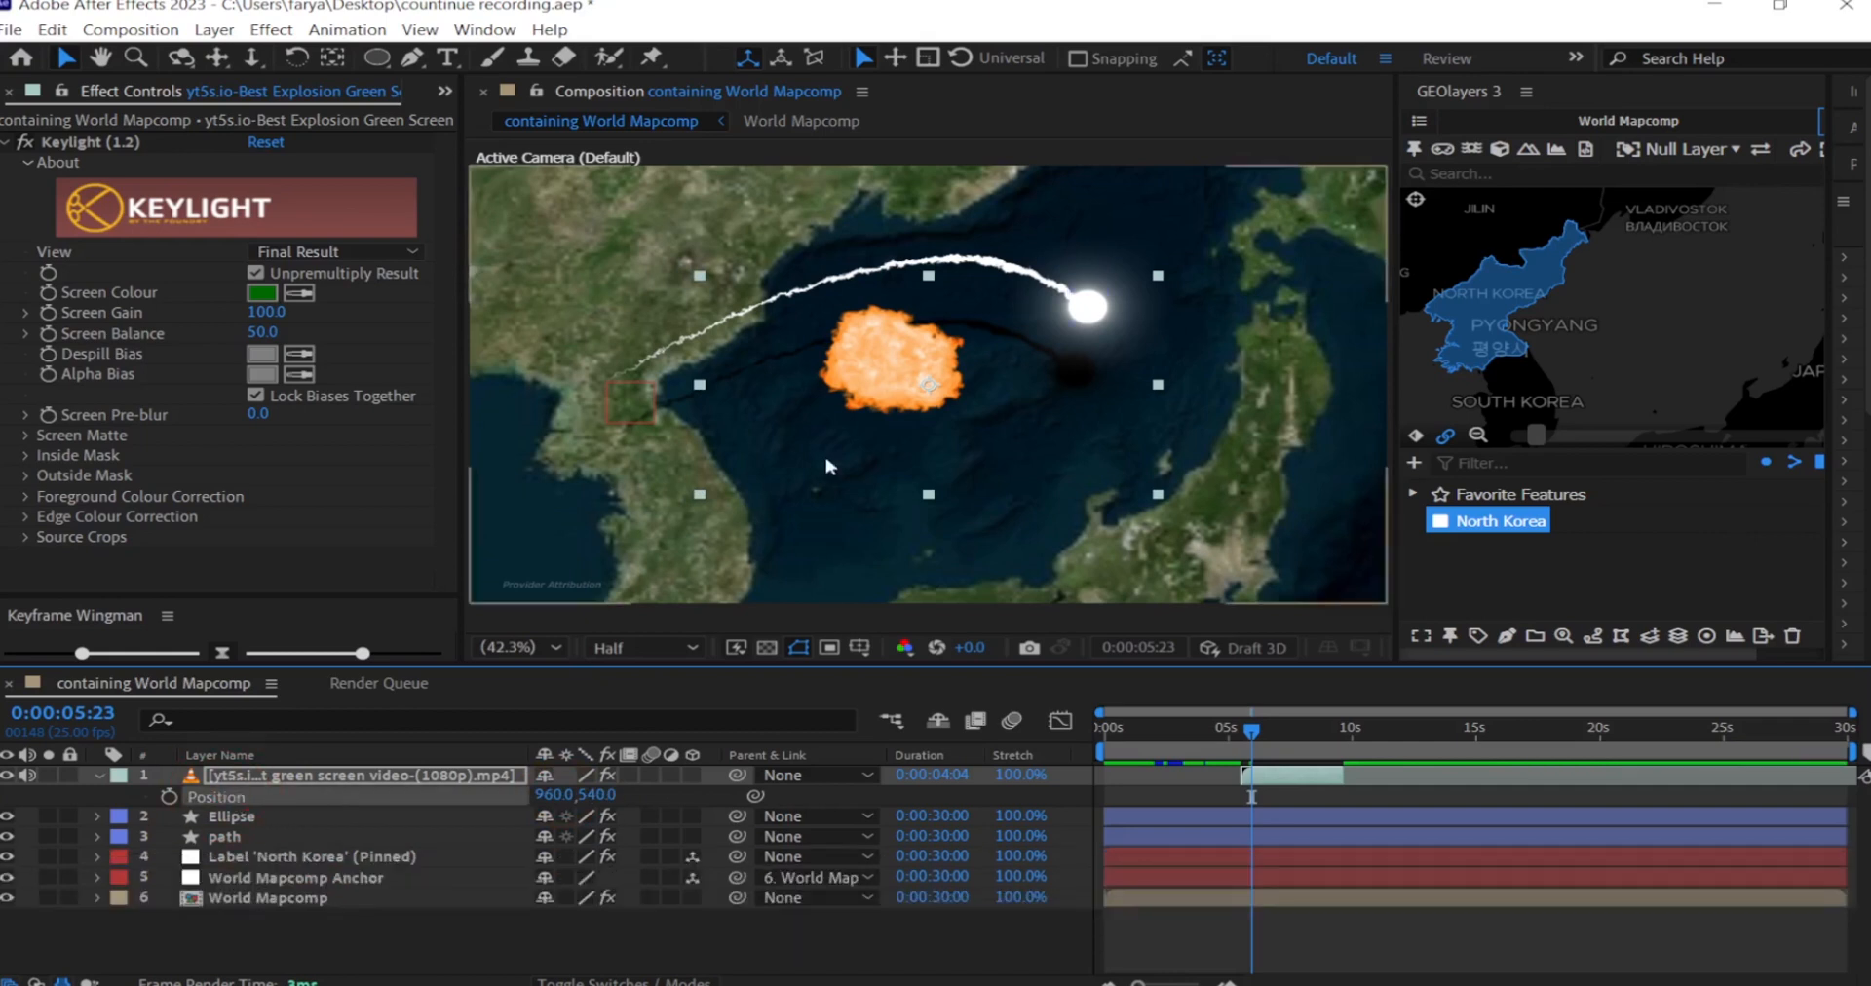
pyautogui.moveTo(904, 357); pyautogui.dragTo(1133, 315)
pyautogui.click(333, 57)
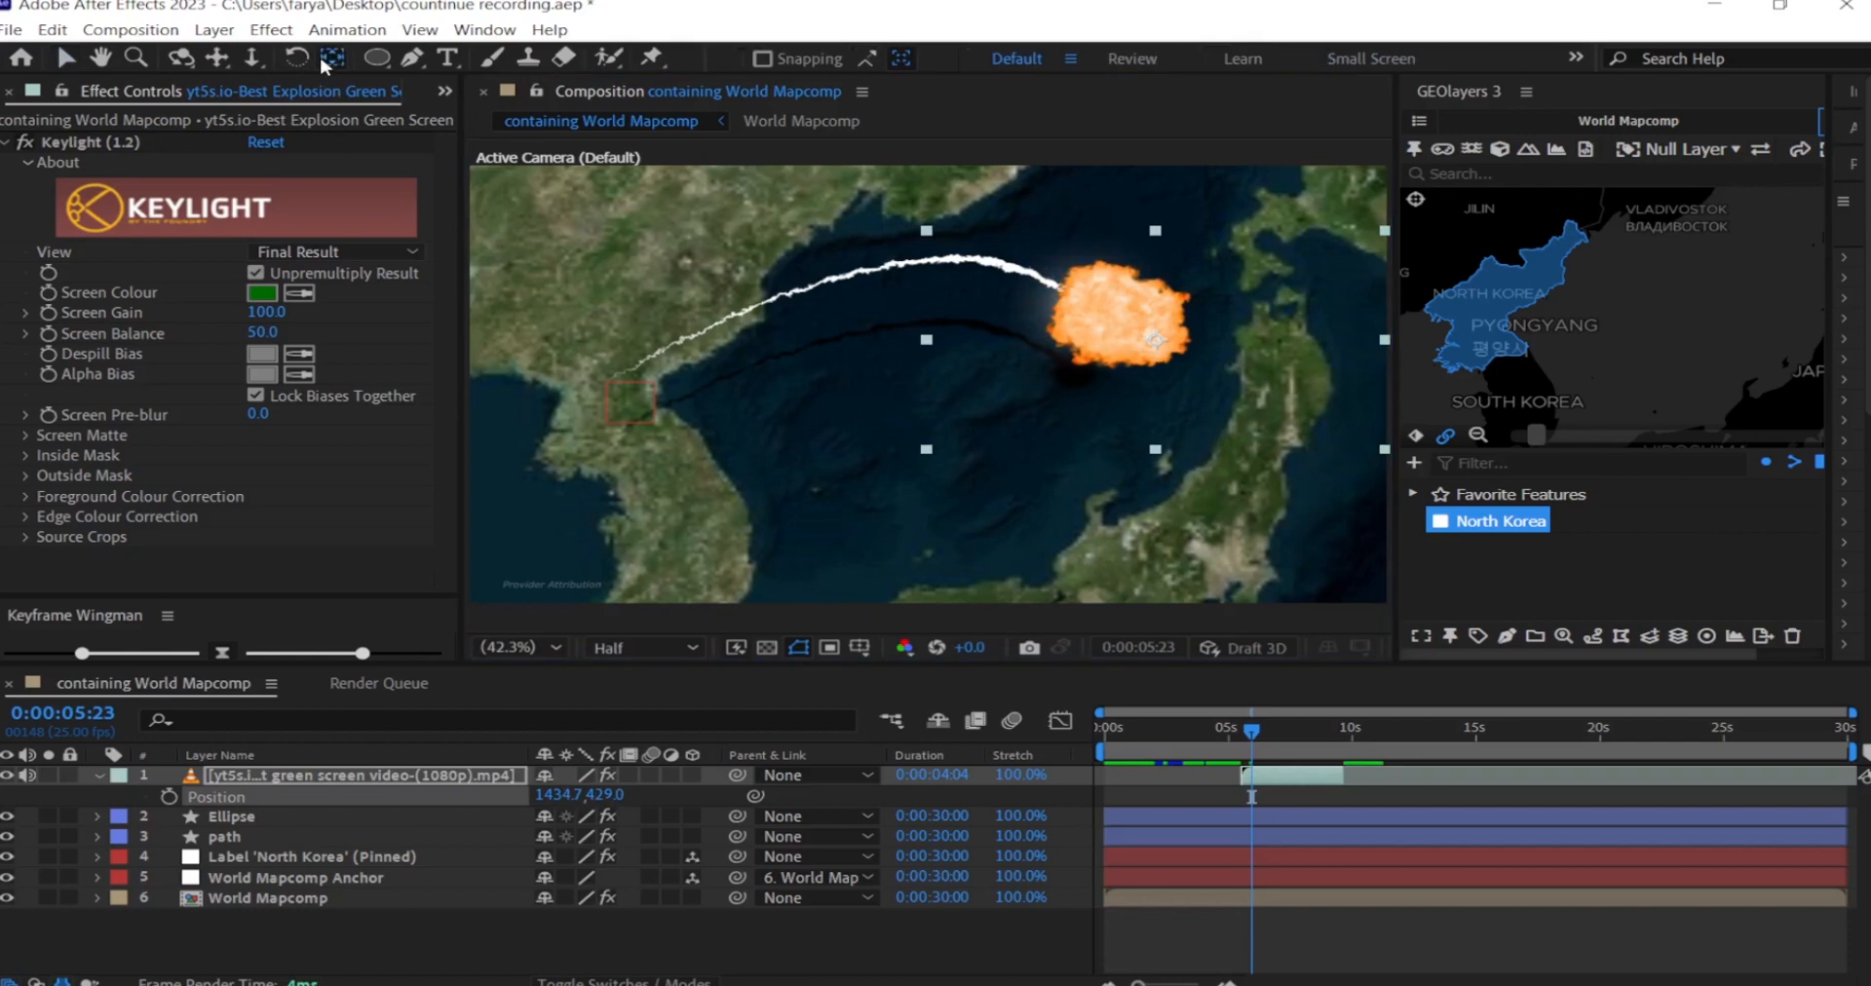
pyautogui.moveTo(1156, 347); pyautogui.dragTo(1110, 322)
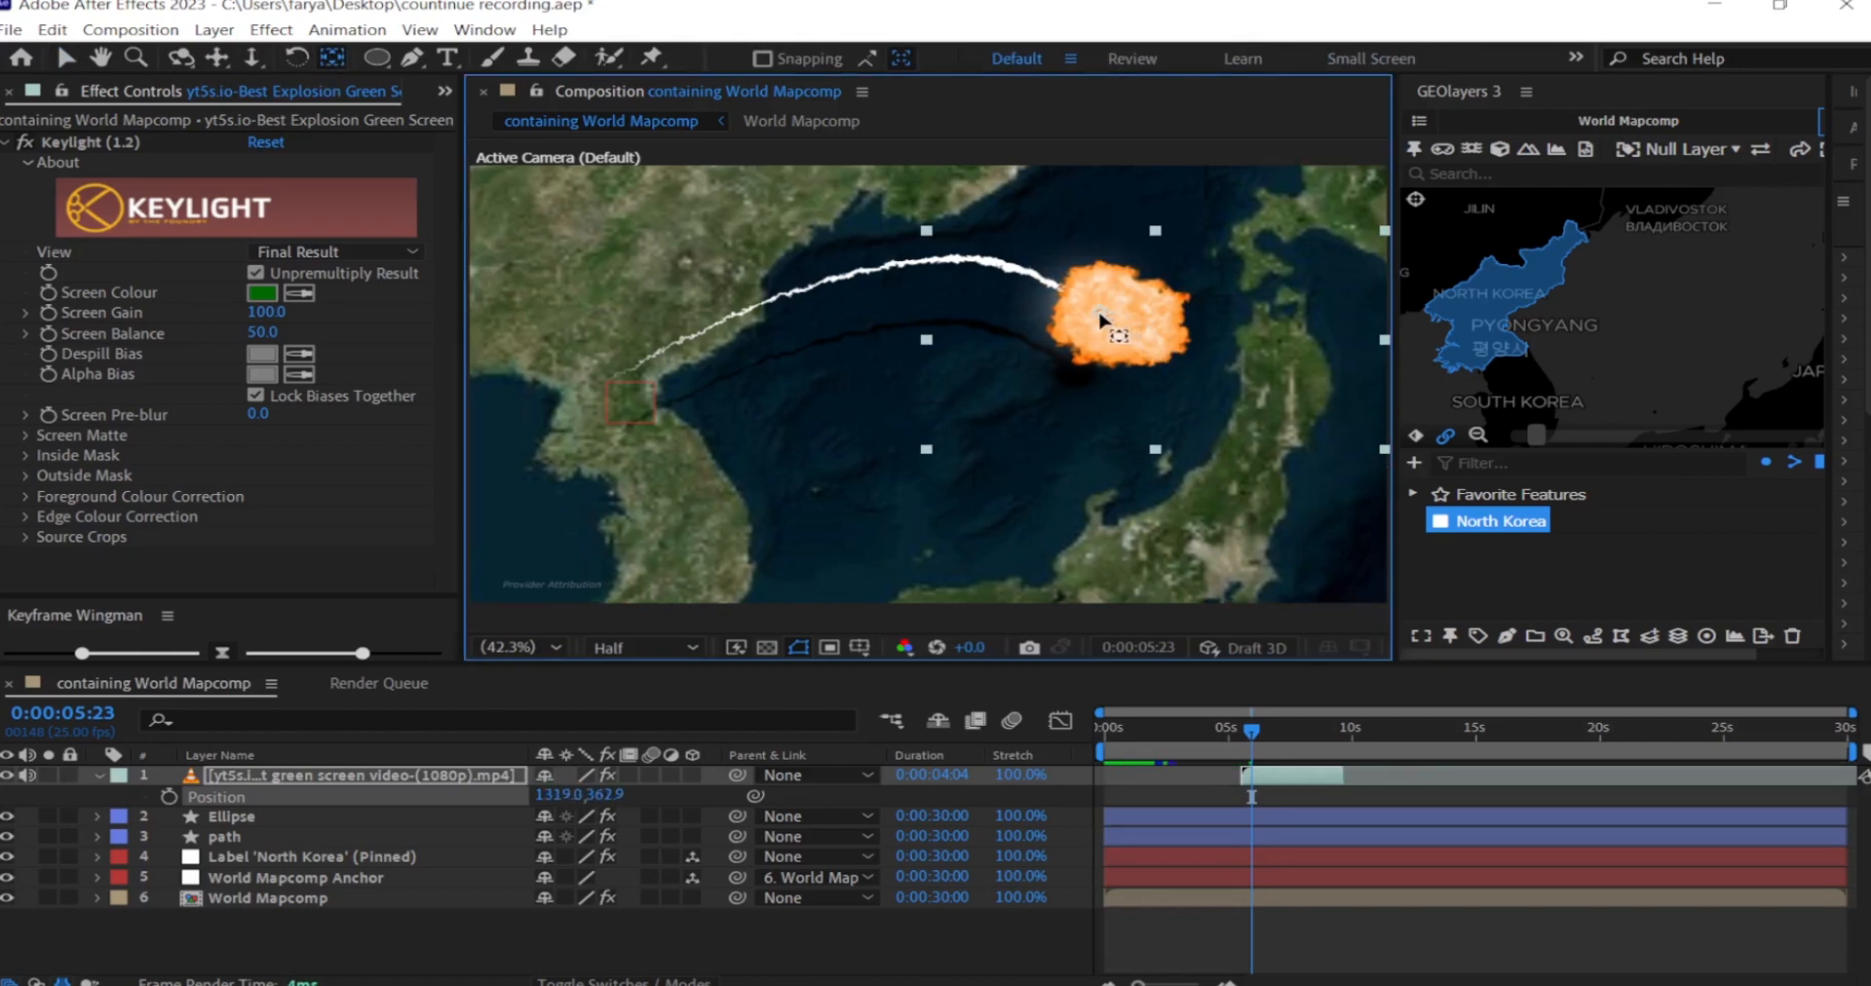
# - Split the explosion layer at 0:00:08:01 and delete the part after it
pyautogui.moveTo(1252, 733); pyautogui.dragTo(1299, 743)
pyautogui.click(1327, 776)
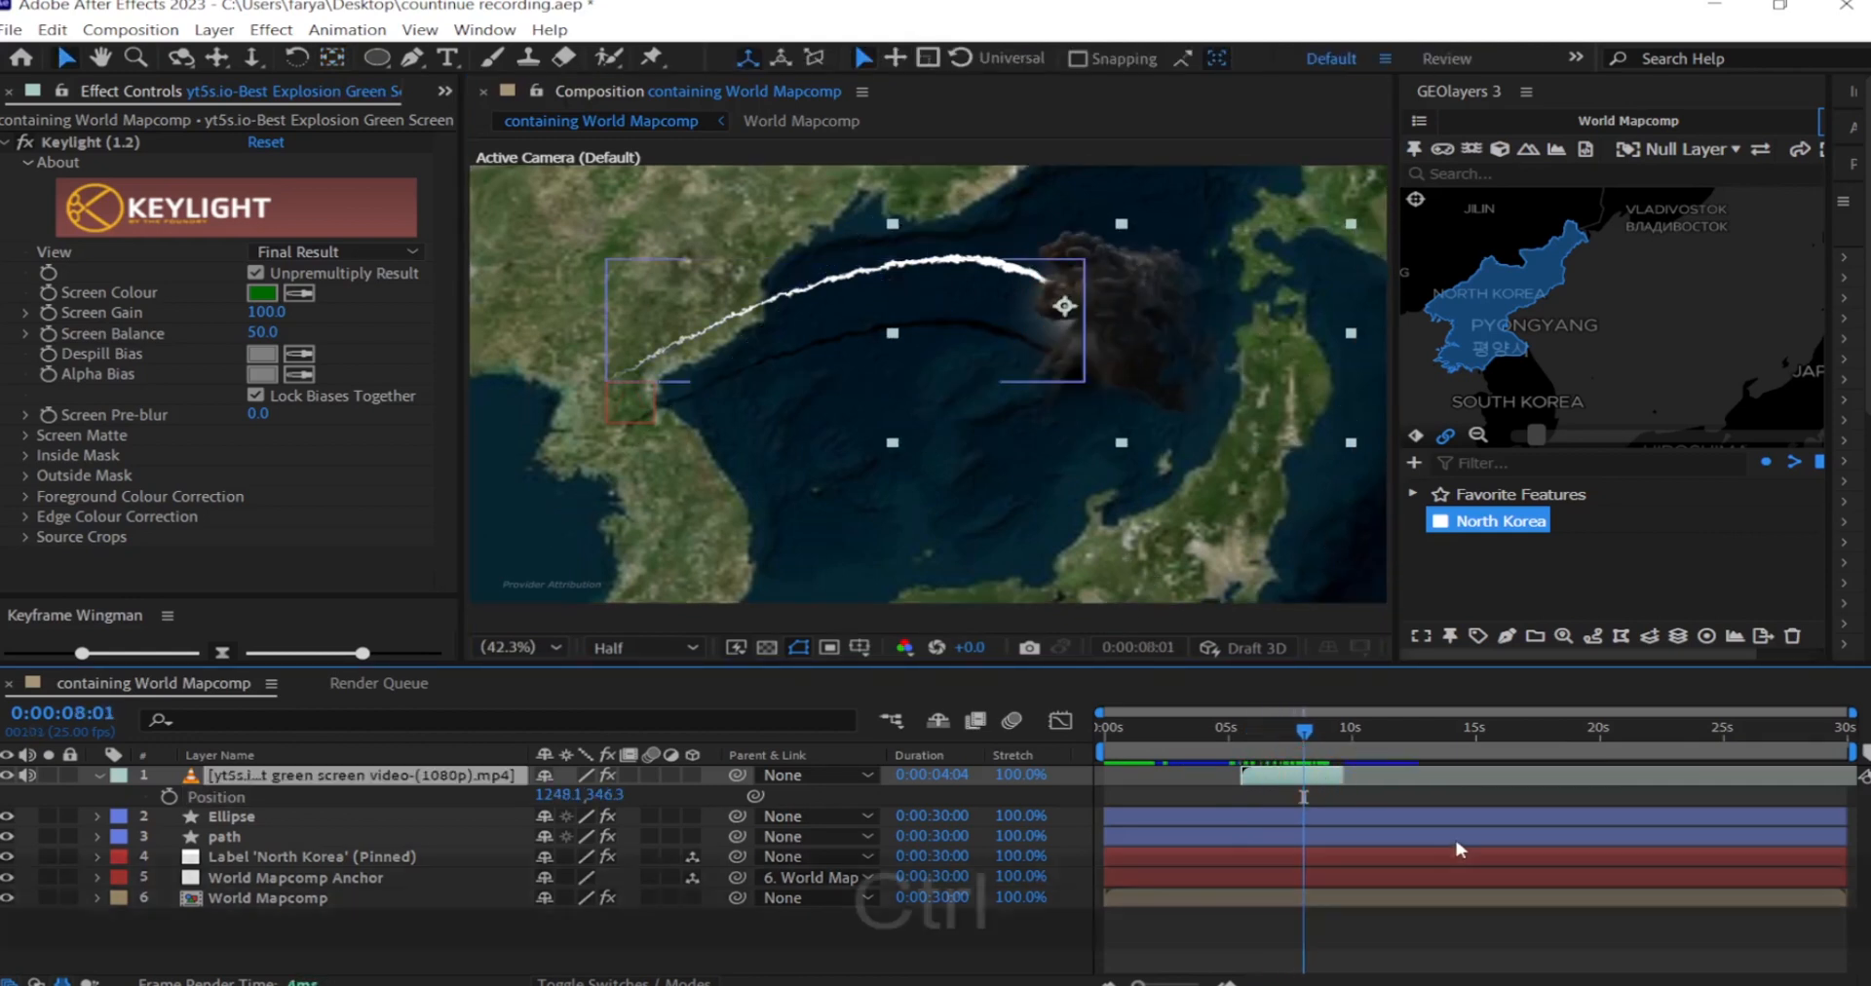
pyautogui.hotkey('ctrl', 'shift', 'd')
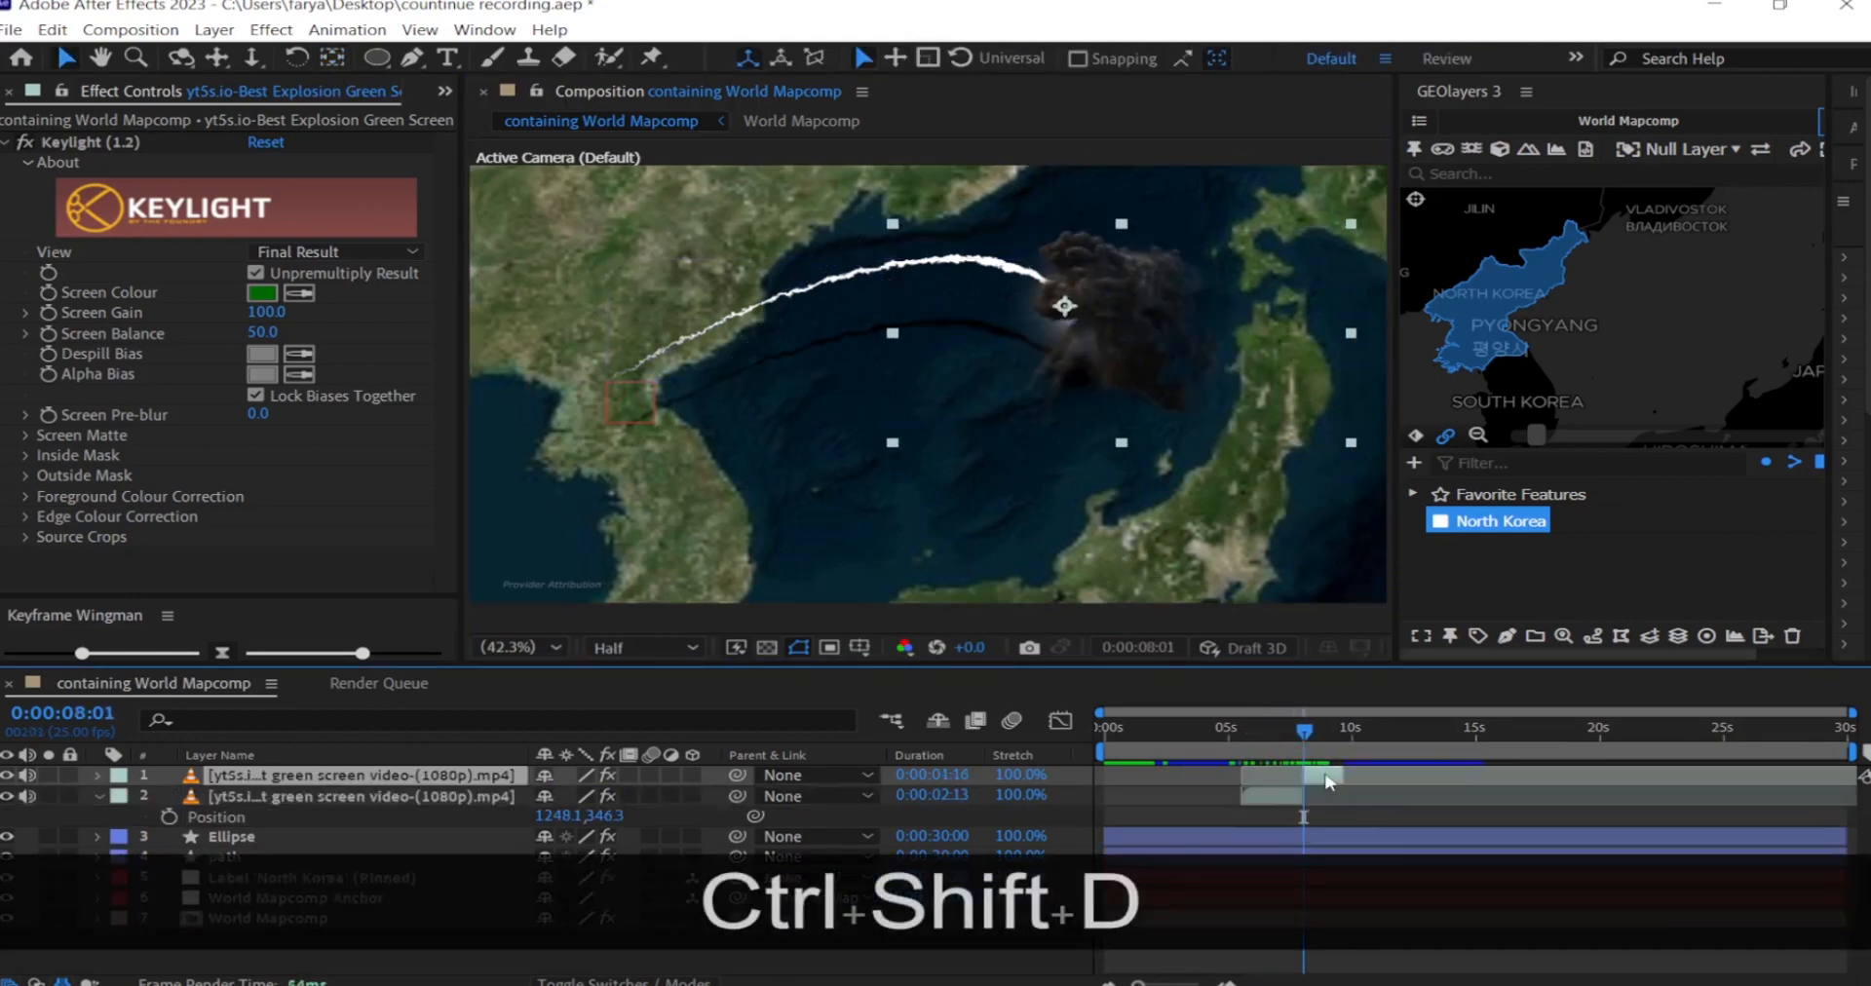
pyautogui.press('Delete')
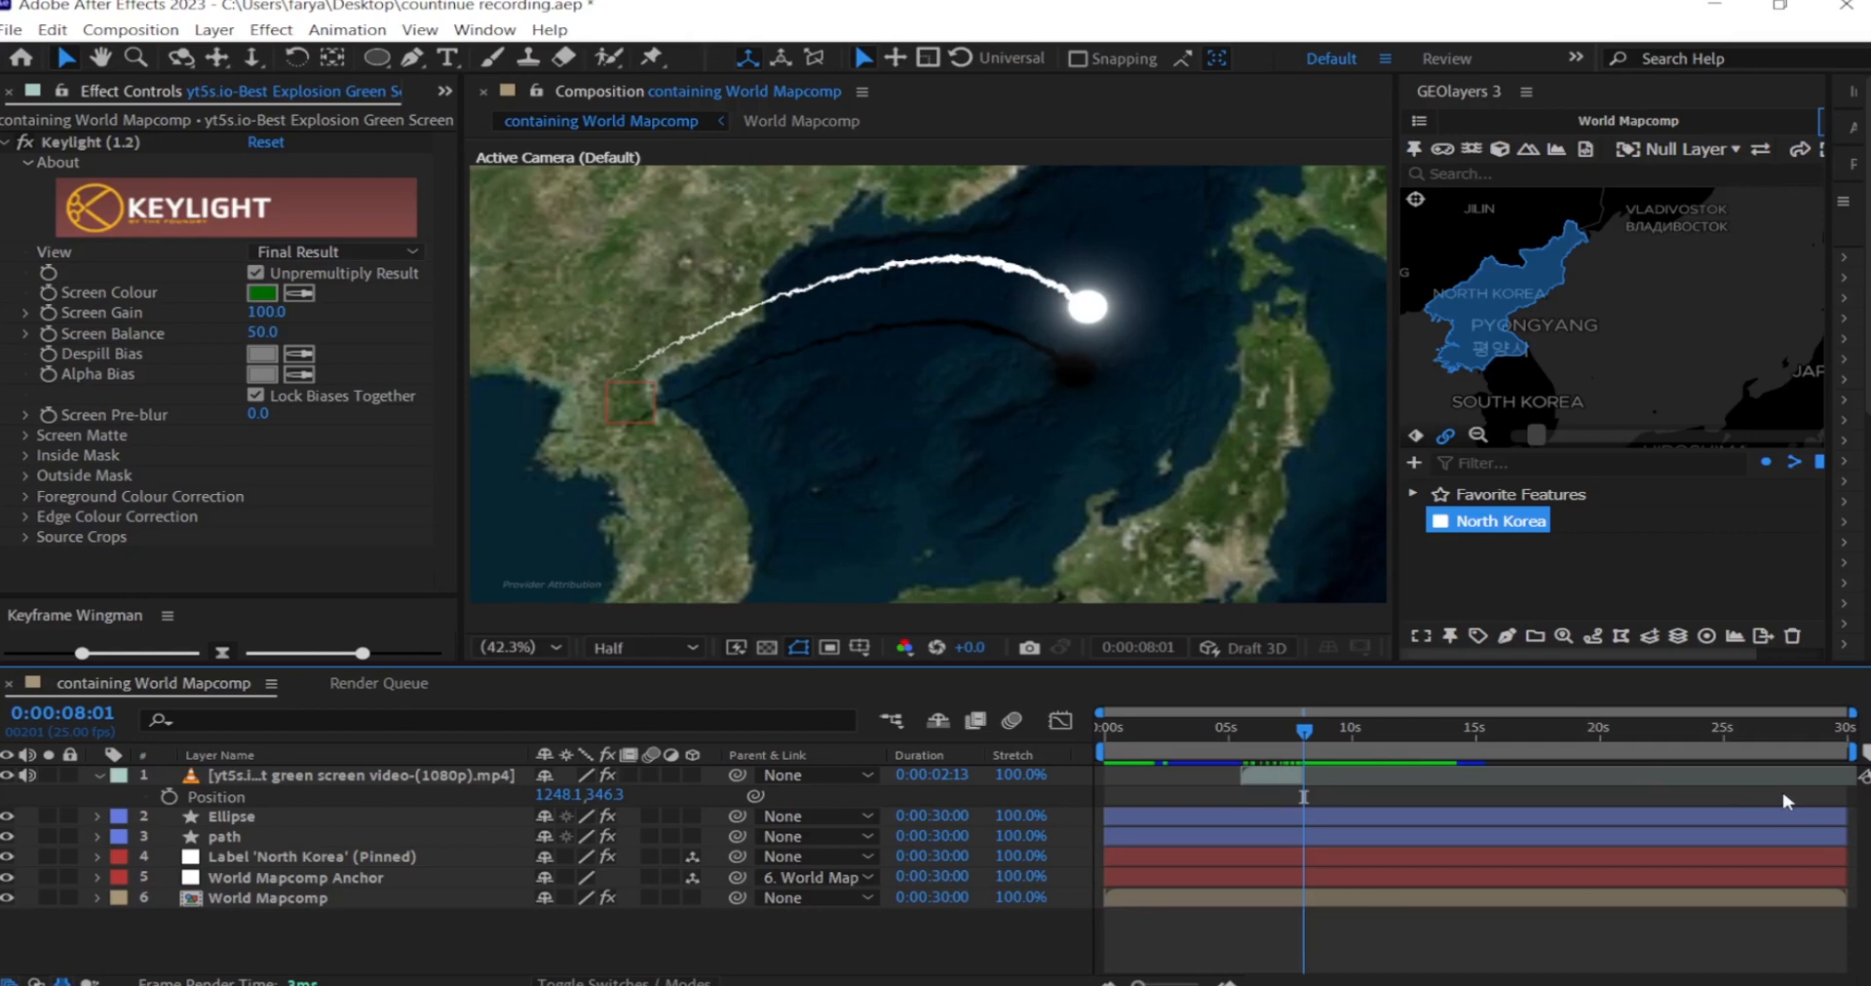
# - End the work area at about 0:00:08:01 and preview the animation with the explosion
pyautogui.moveTo(1854, 752); pyautogui.dragTo(1310, 770)
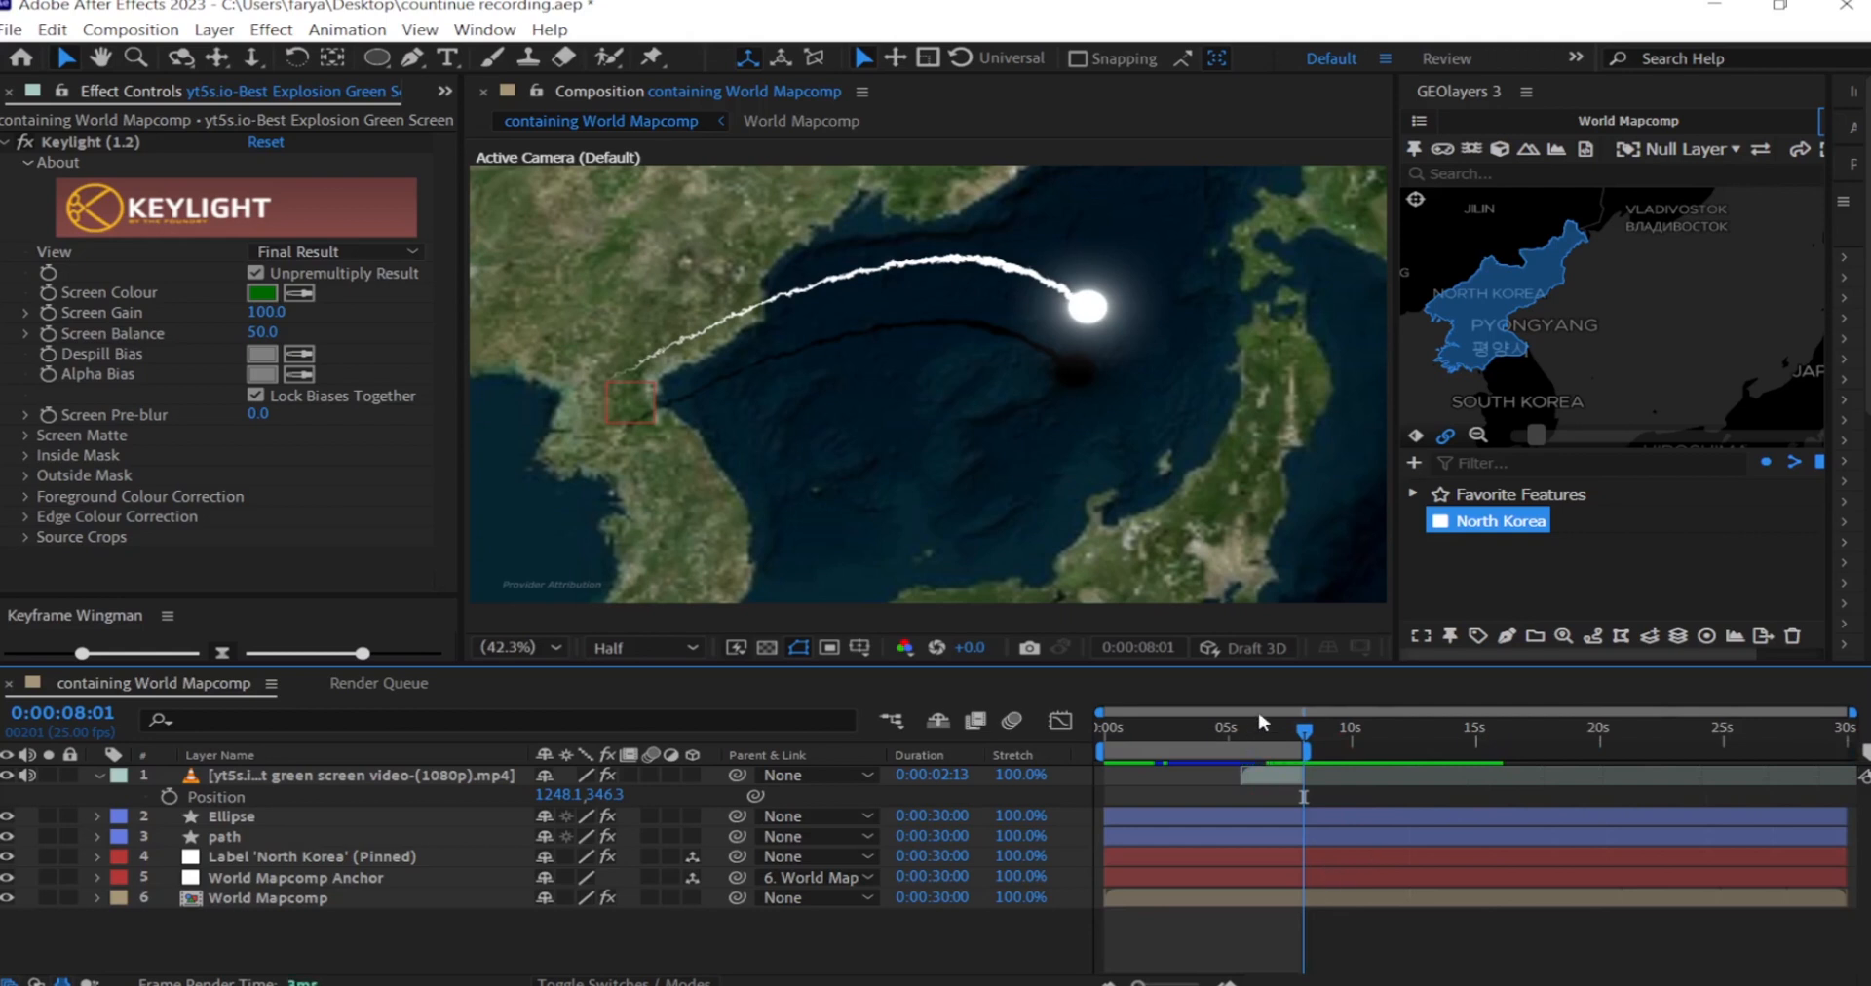
pyautogui.press('space')
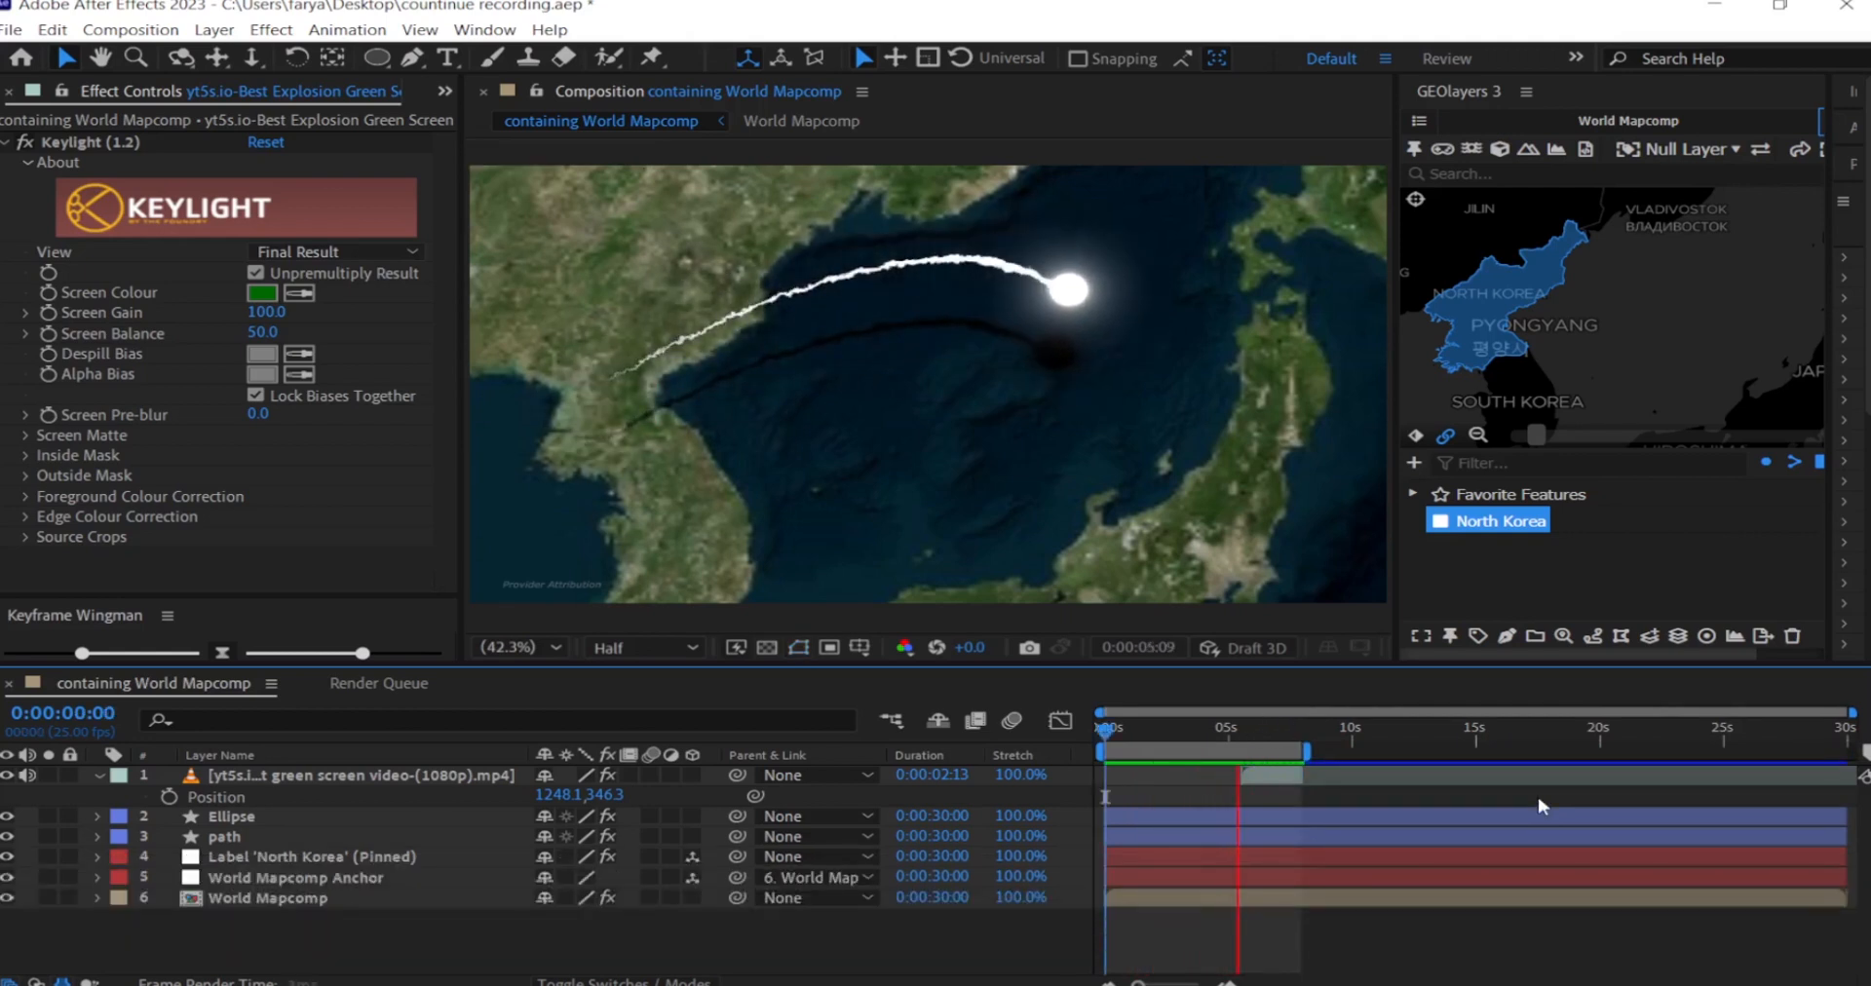
pyautogui.press('space')
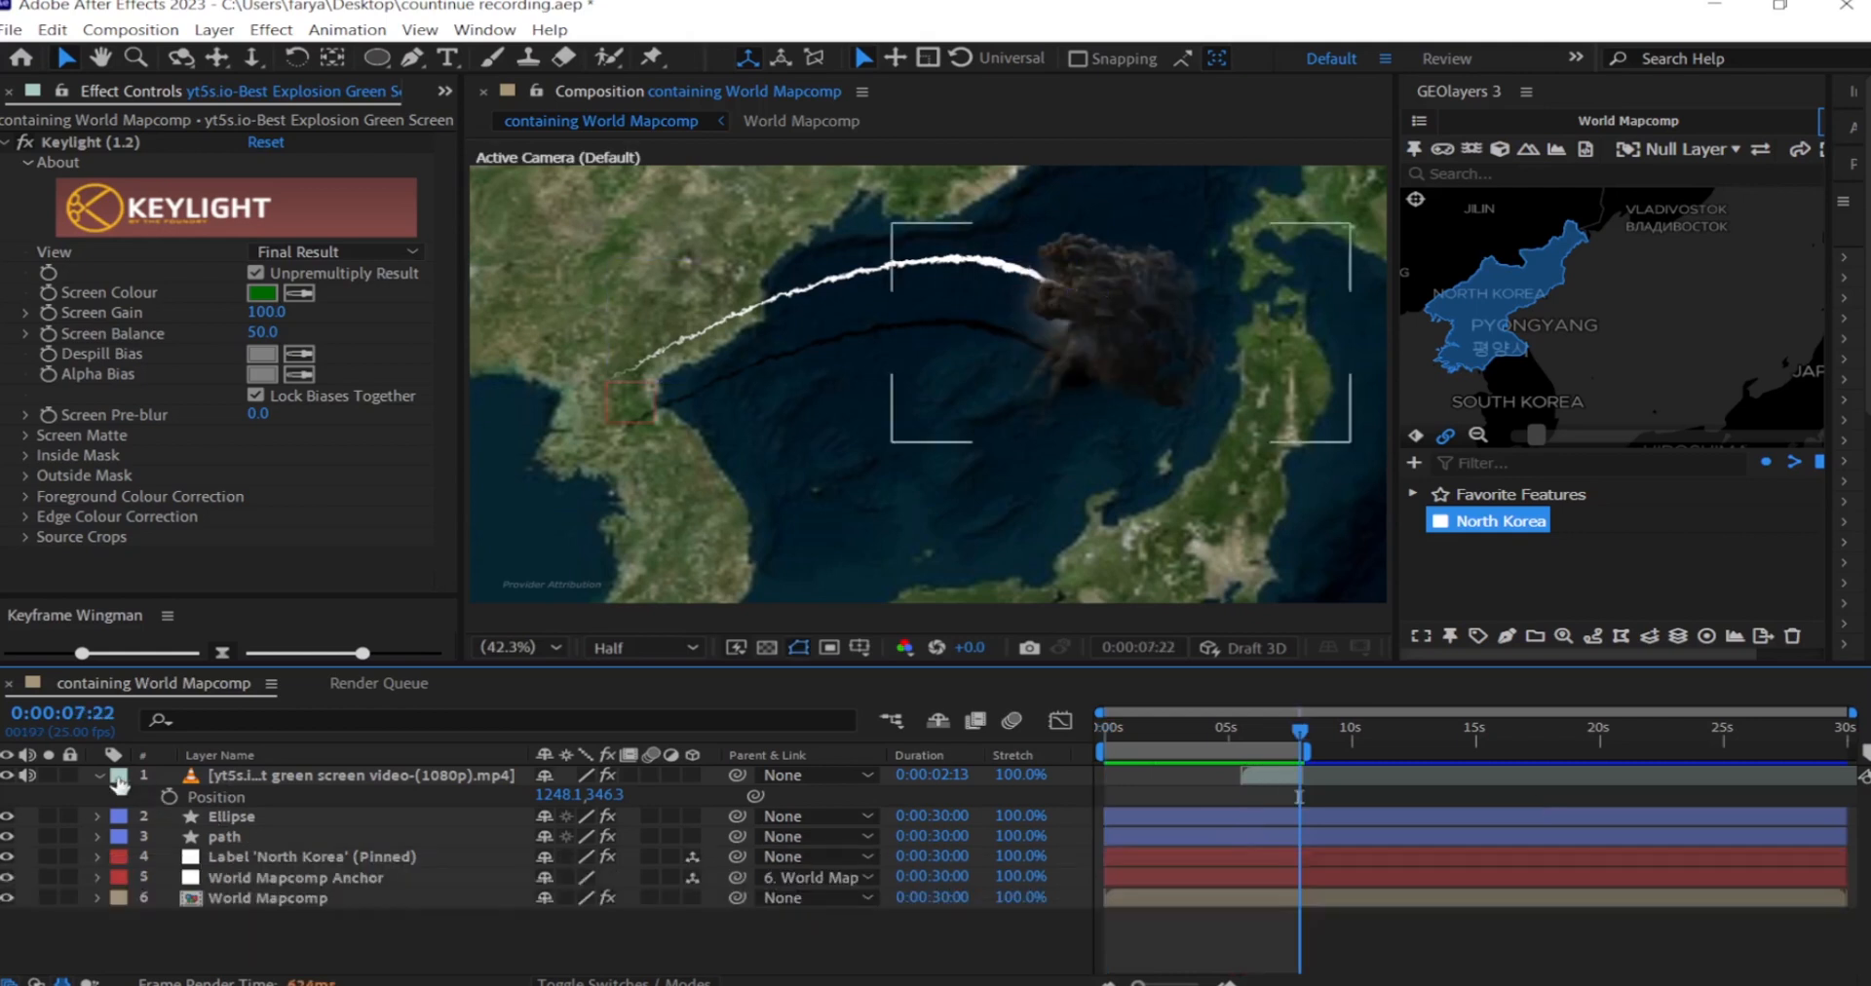
# - Collapse the explosion layer's properties and set the Ellipse layer's Drop Shadow opacity to 80%
pyautogui.click(100, 777)
pyautogui.click(255, 796)
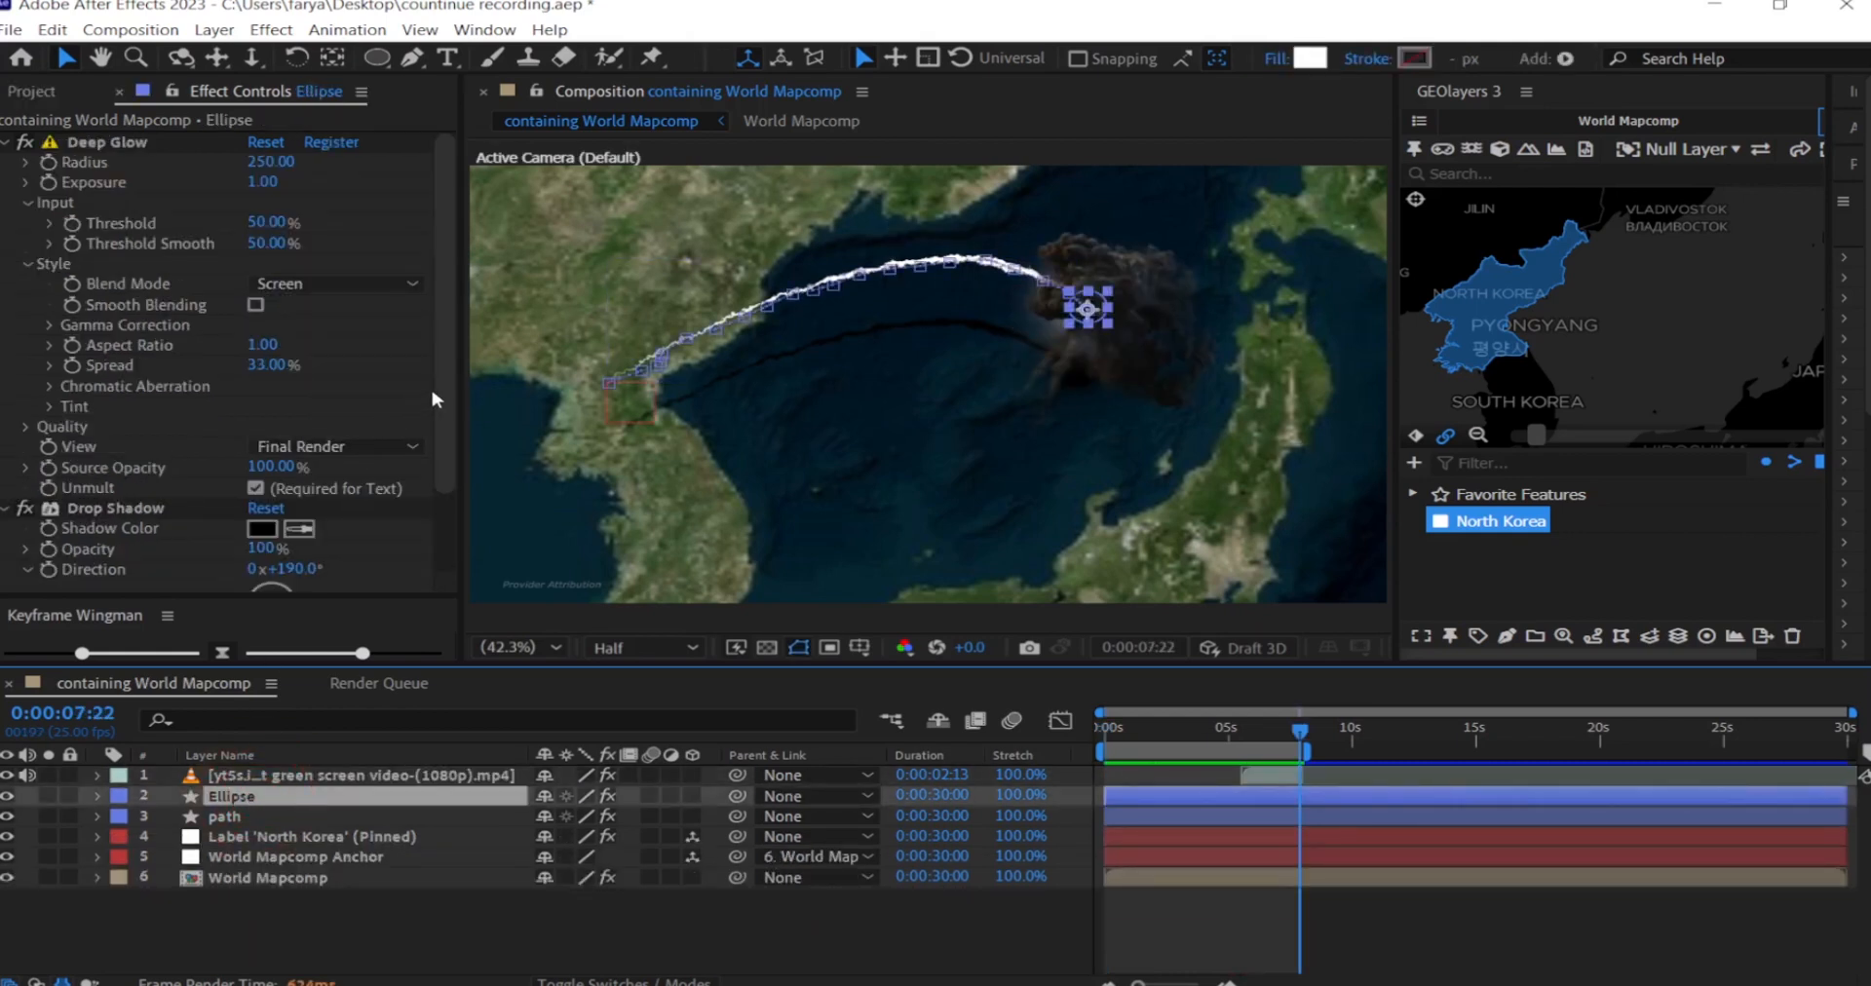
pyautogui.scroll(-10, 359, 547)
pyautogui.click(269, 451)
pyautogui.write('80')
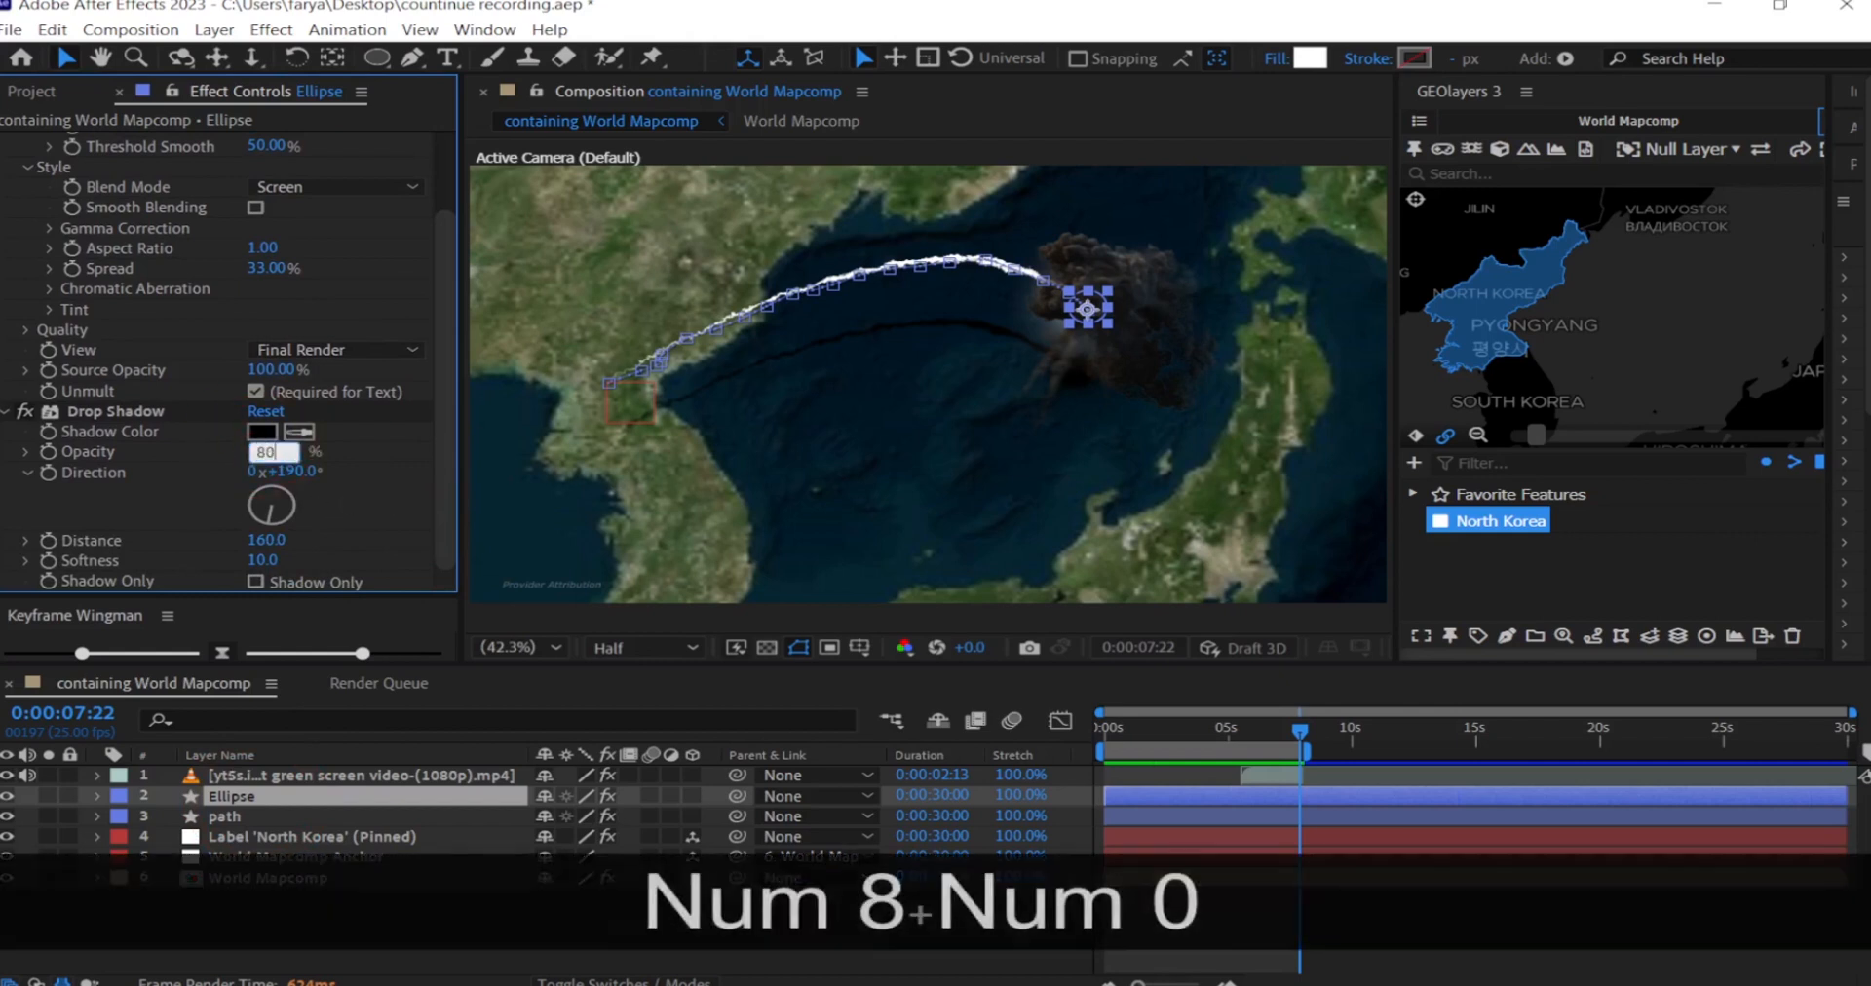
pyautogui.press('KP_Enter')
# - Set the path layer's Drop Shadow opacity to 80%
pyautogui.click(233, 817)
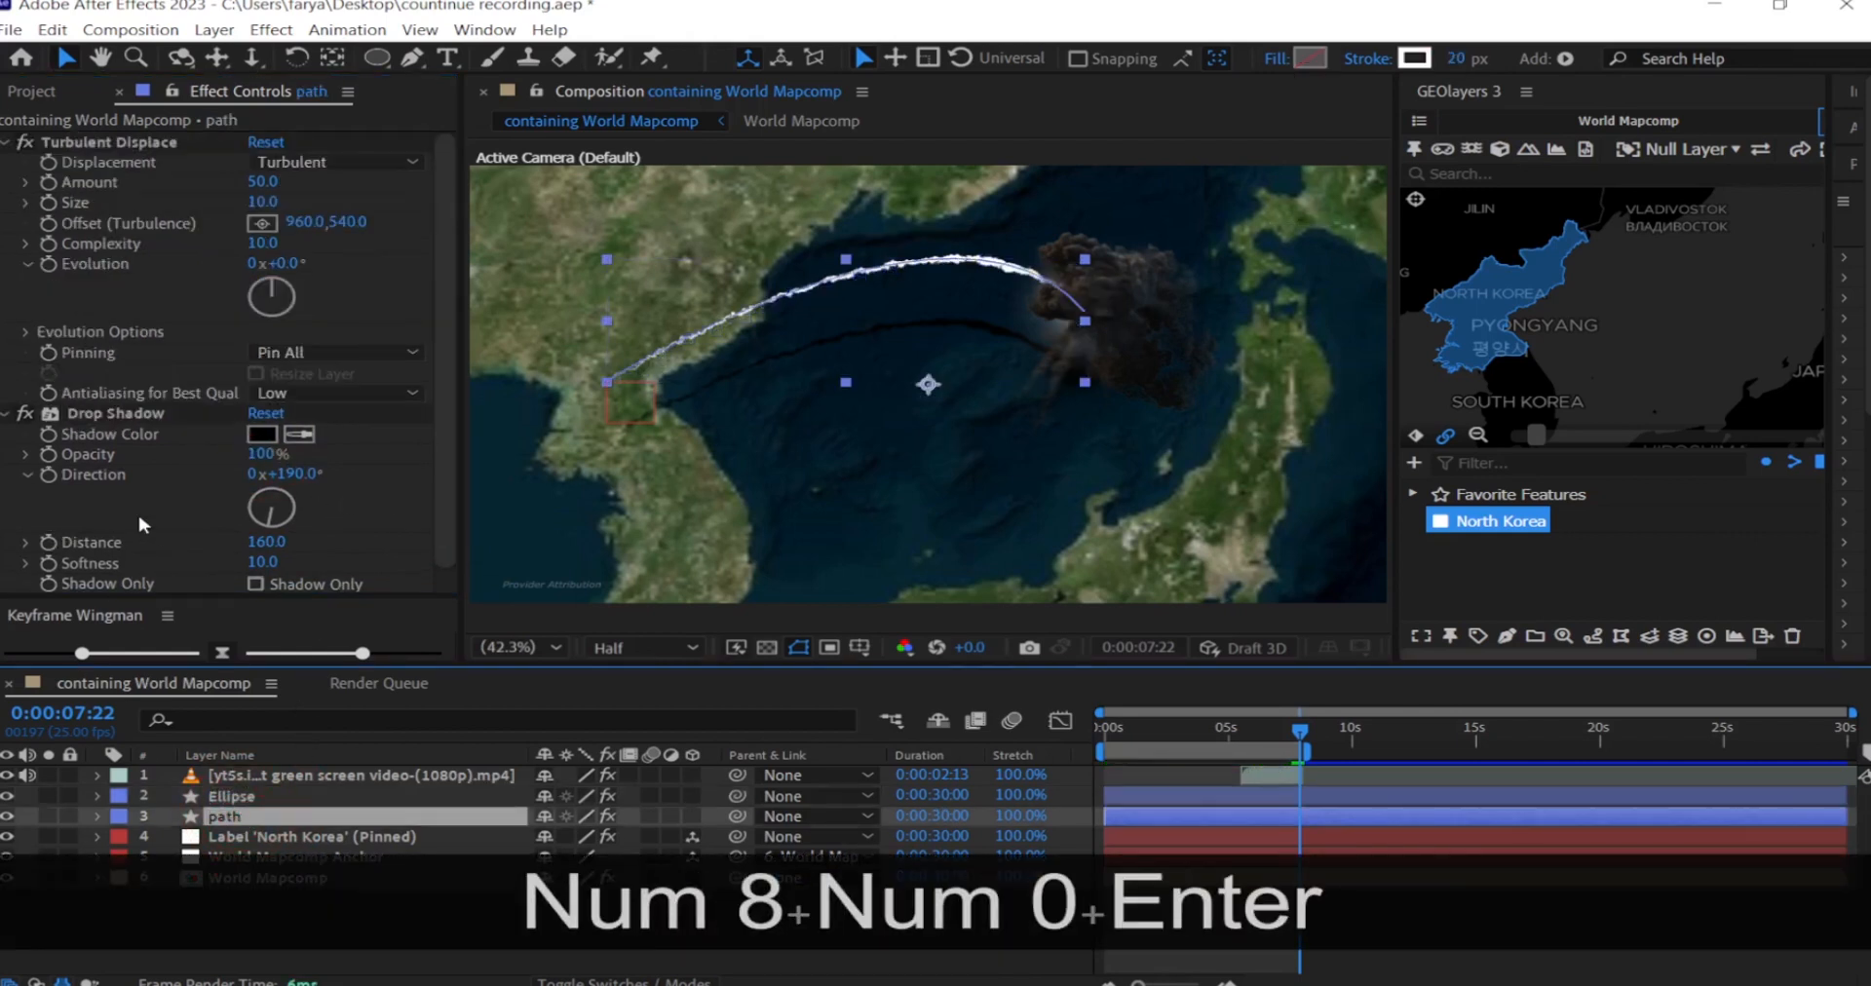
pyautogui.click(267, 453)
pyautogui.write('80')
pyautogui.press('KP_Enter')
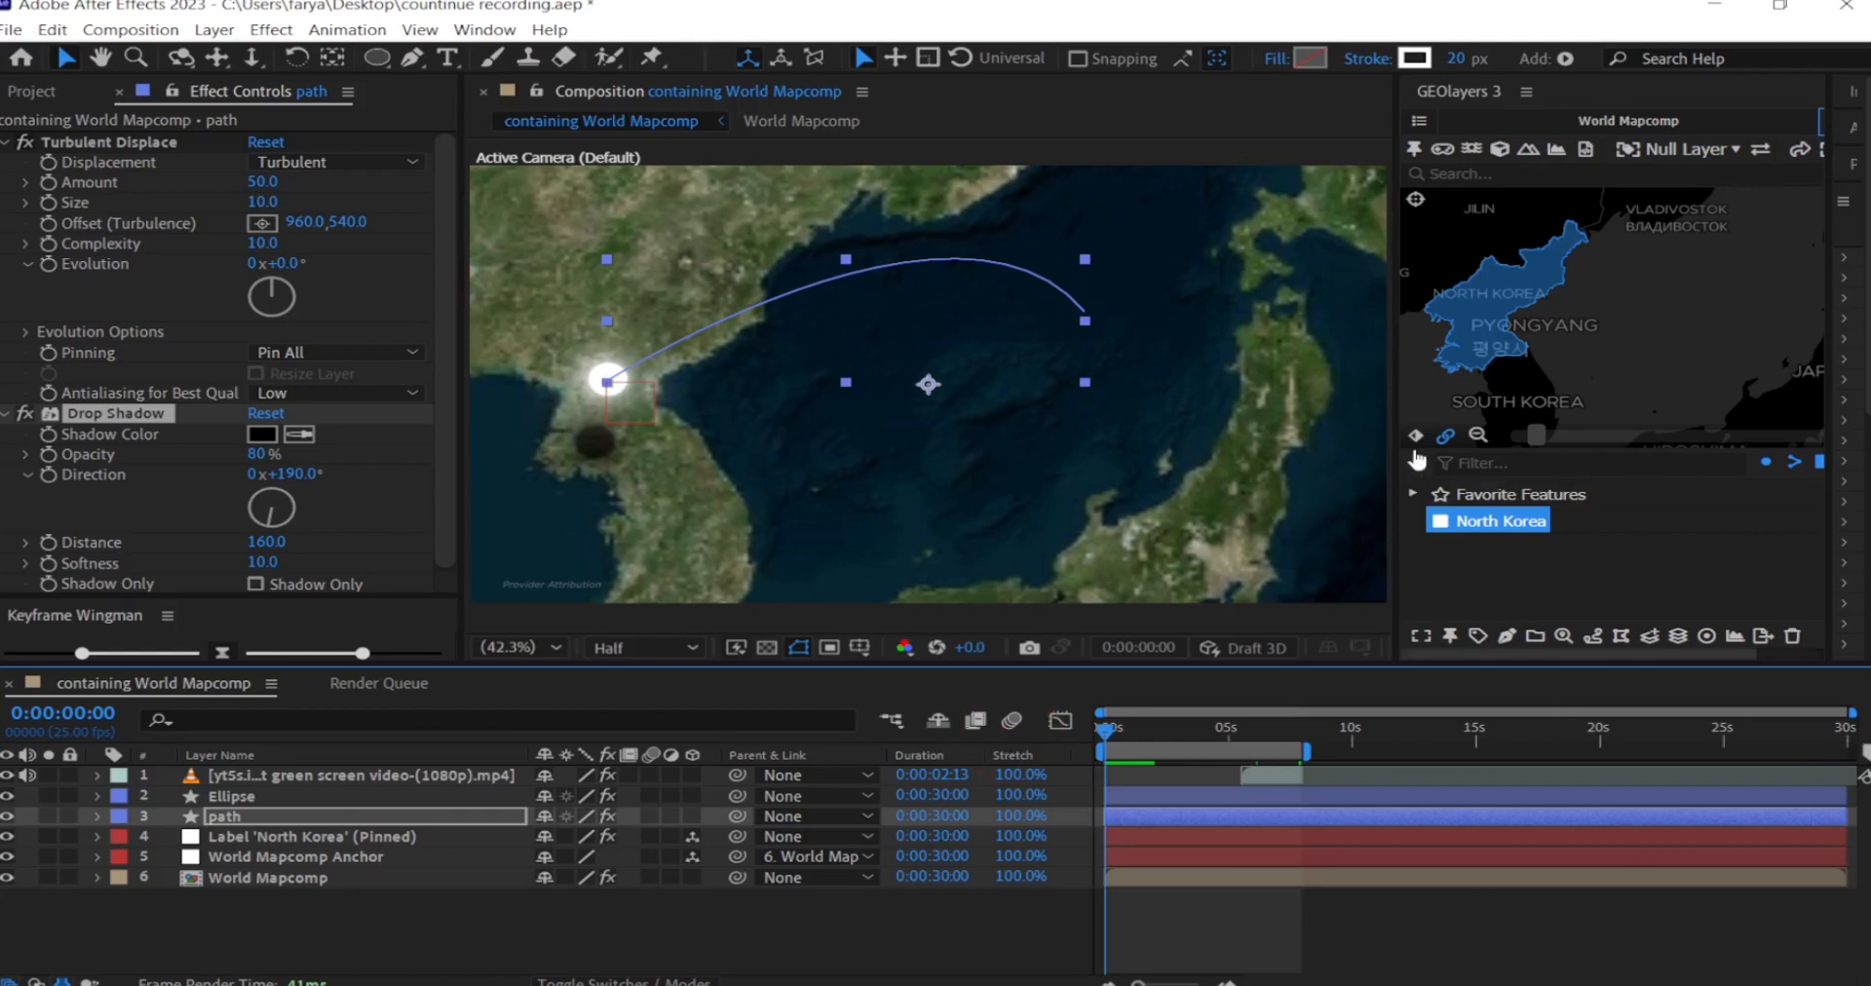
# - Widen the GEOlayers 3 workspace and finalize the World Mapcomp map
pyautogui.moveTo(1394, 406); pyautogui.dragTo(1263, 407)
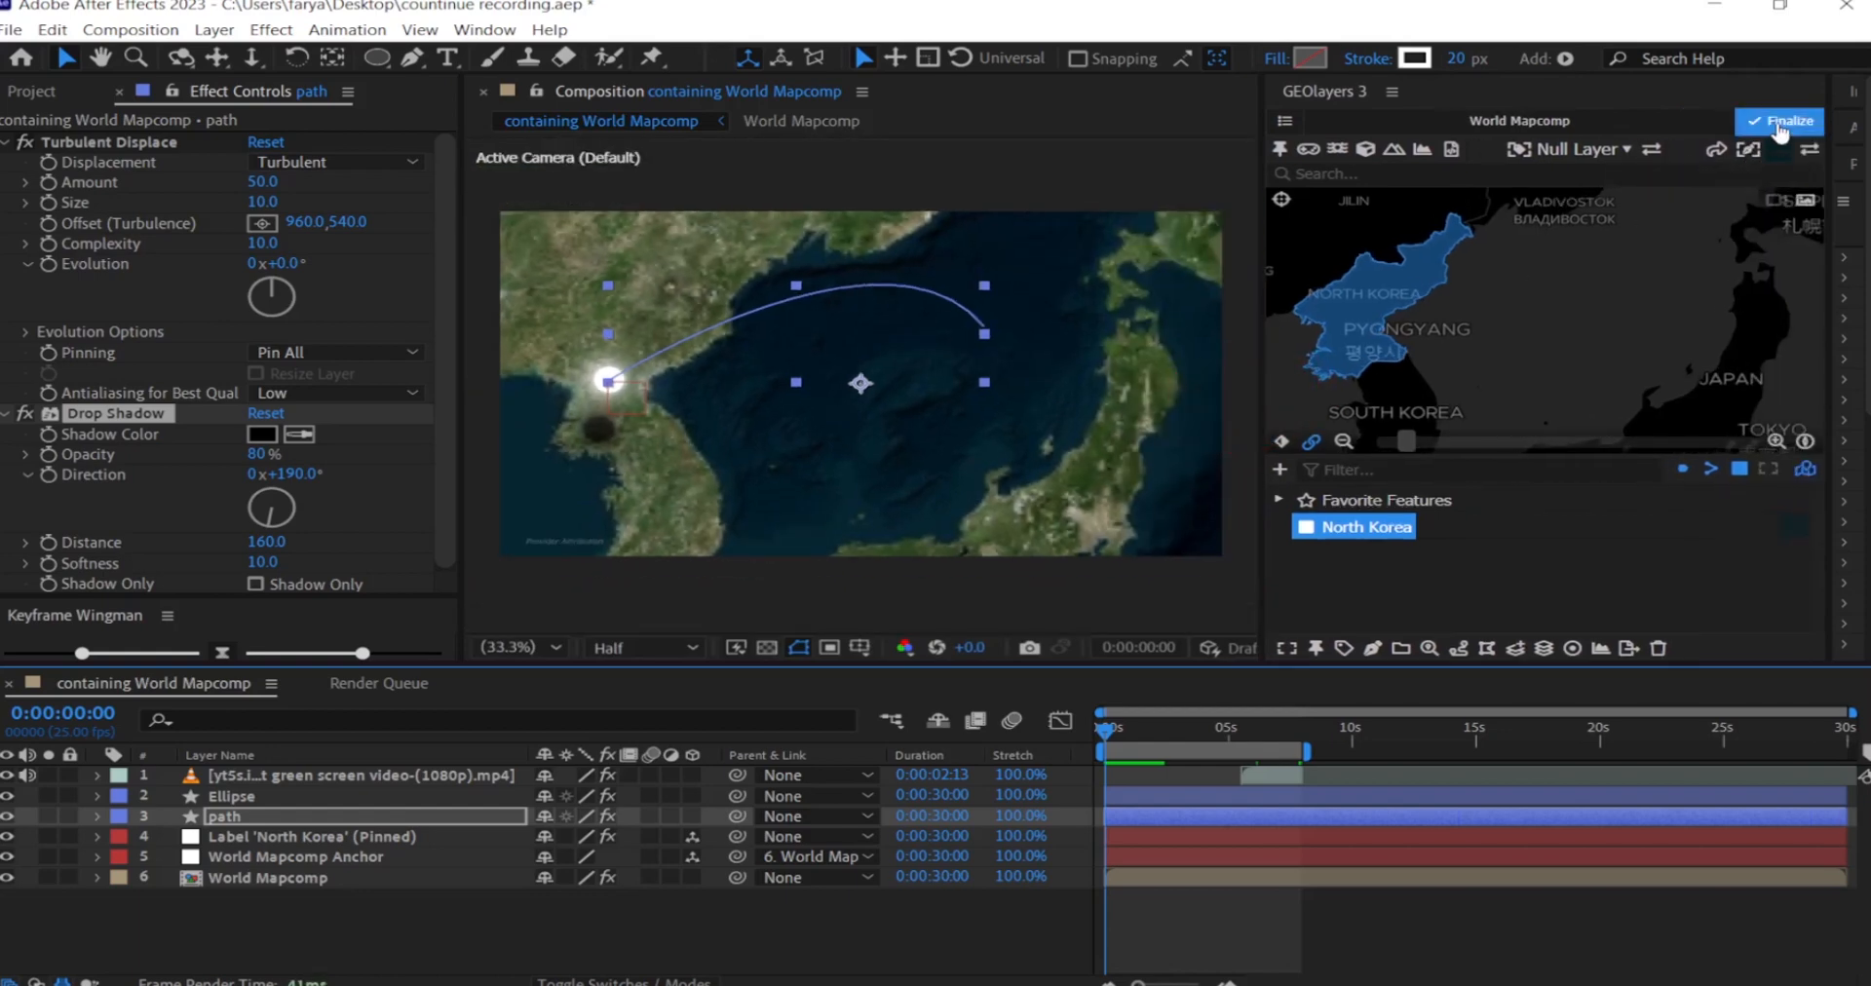
pyautogui.click(1780, 125)
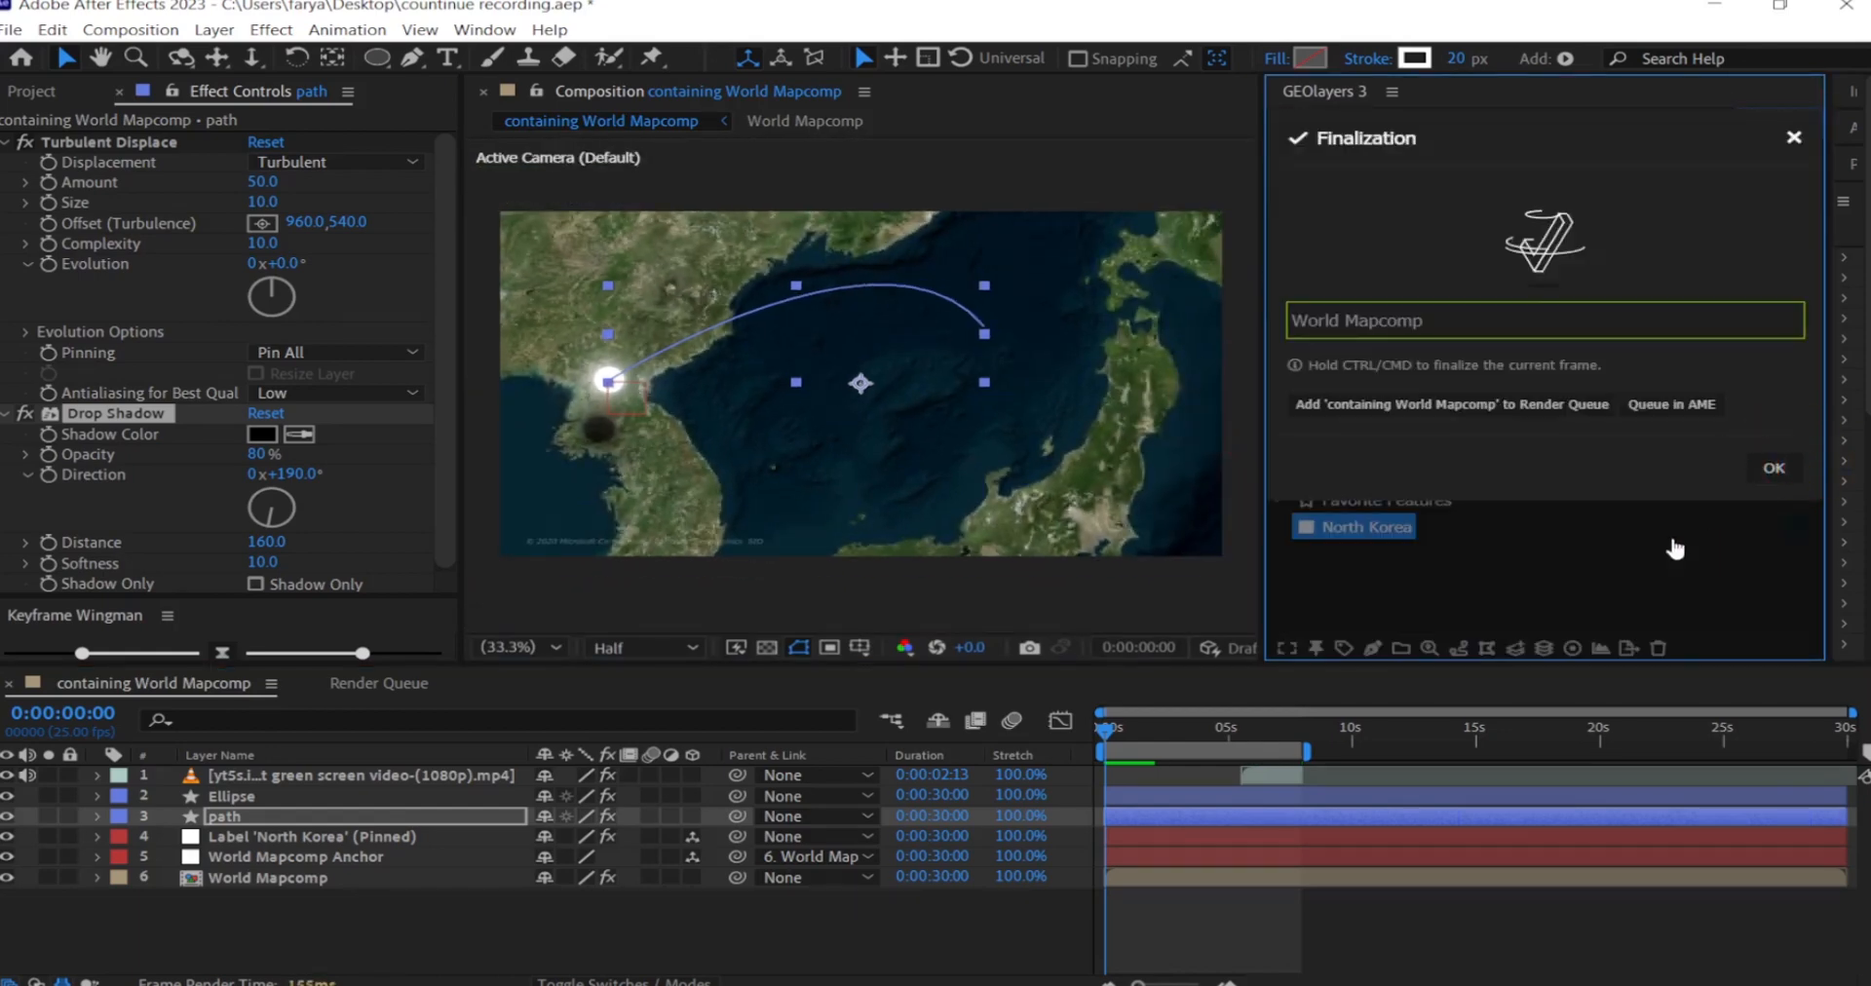
# - Add the containing World Mapcomp composition to the render queue
pyautogui.click(8, 30)
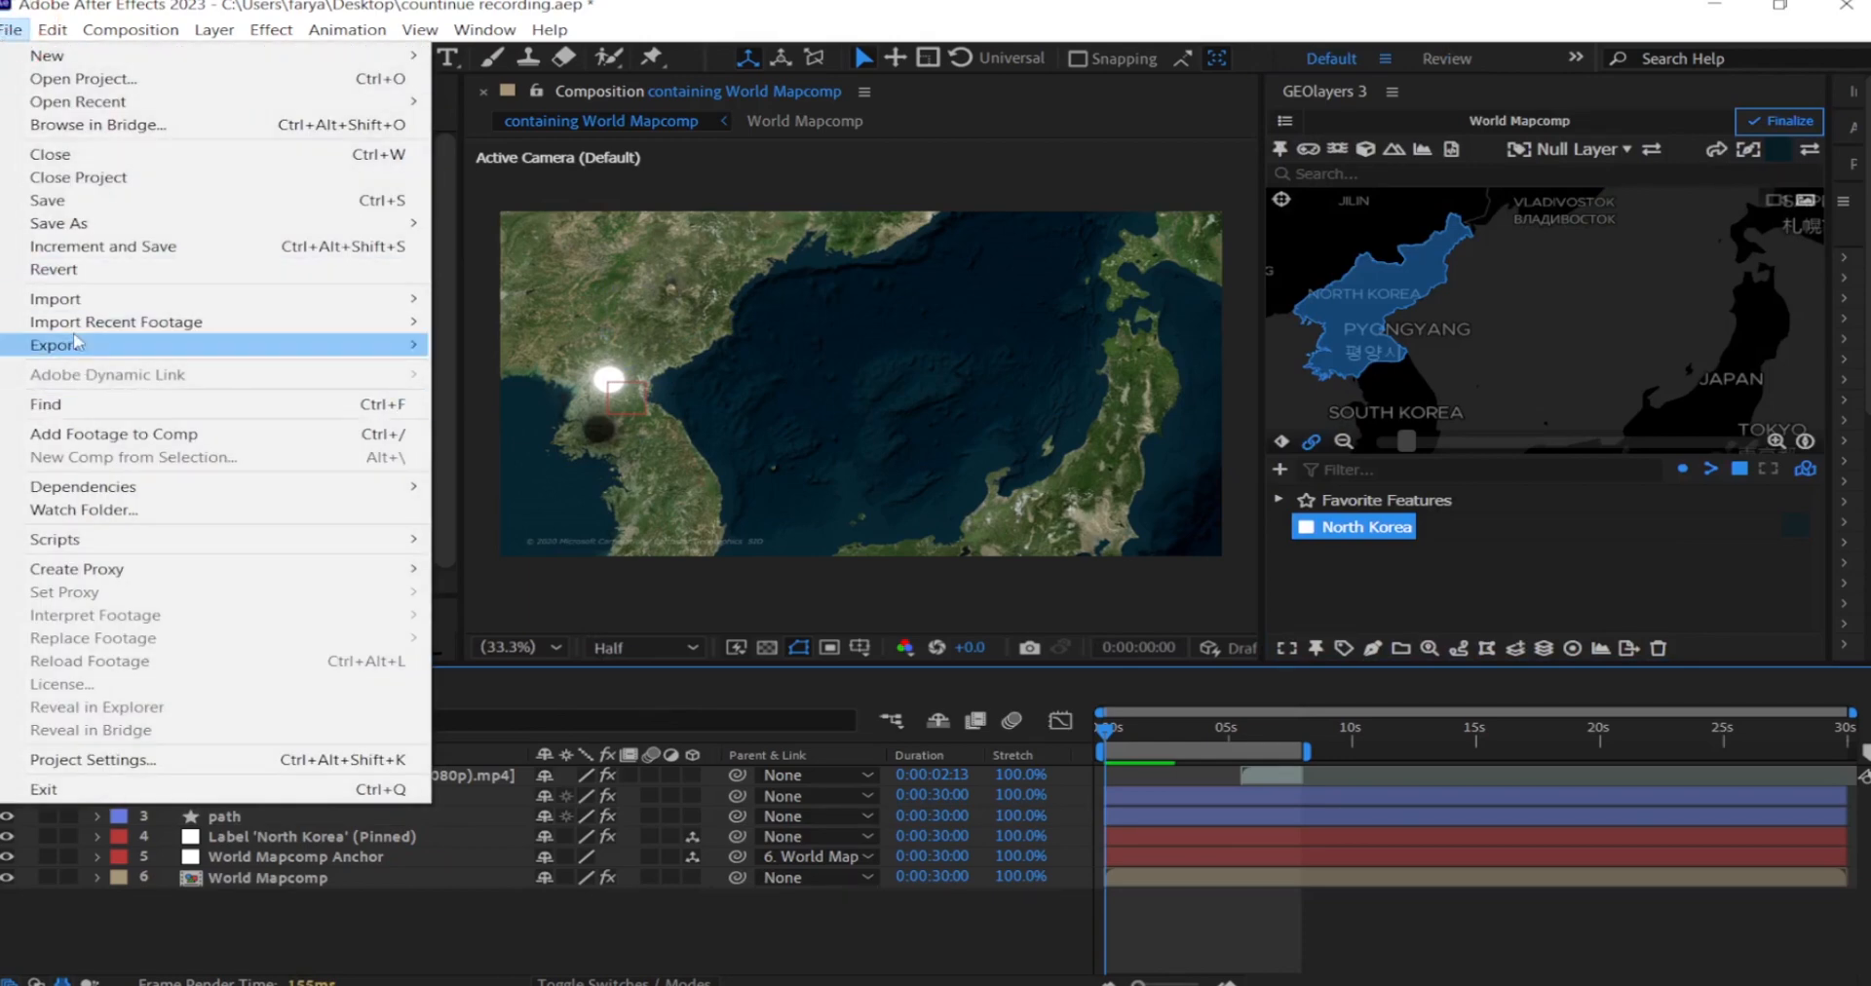
pyautogui.moveTo(195, 345)
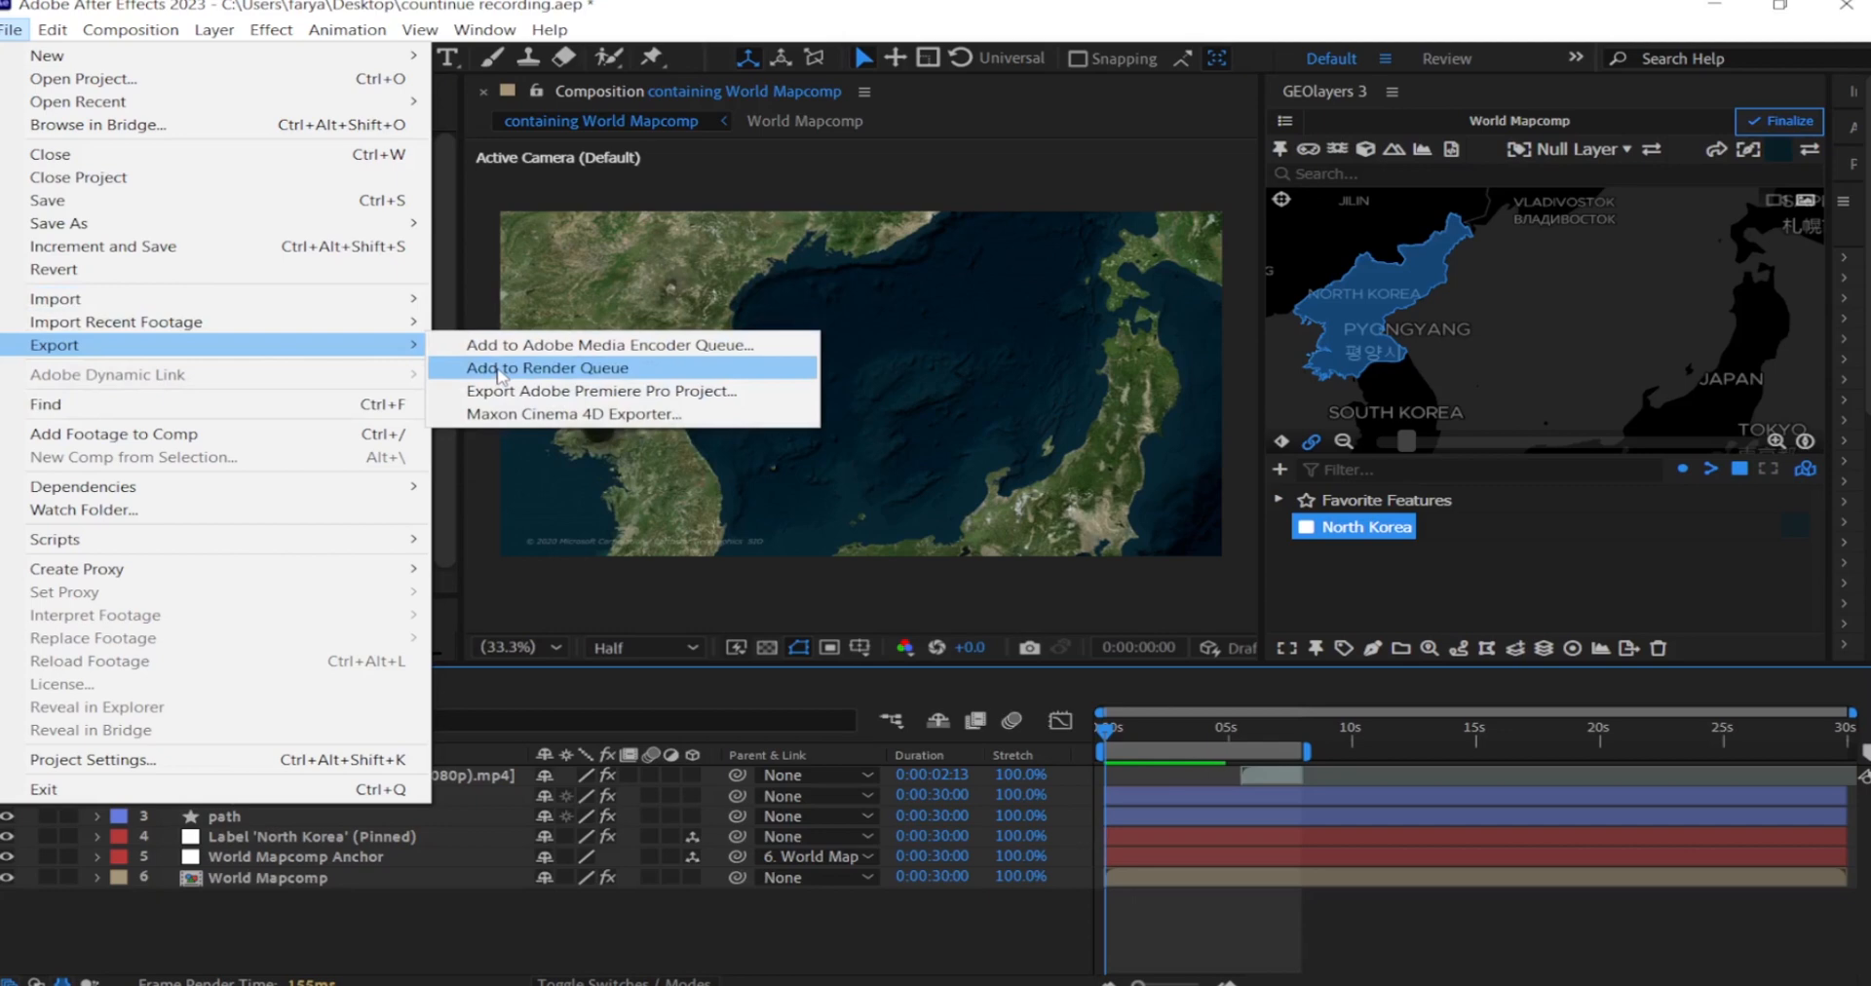
pyautogui.click(500, 371)
# - Set the render's output format to H.264 and its destination to the Desktop as "containing World Mapcomp"
pyautogui.click(223, 830)
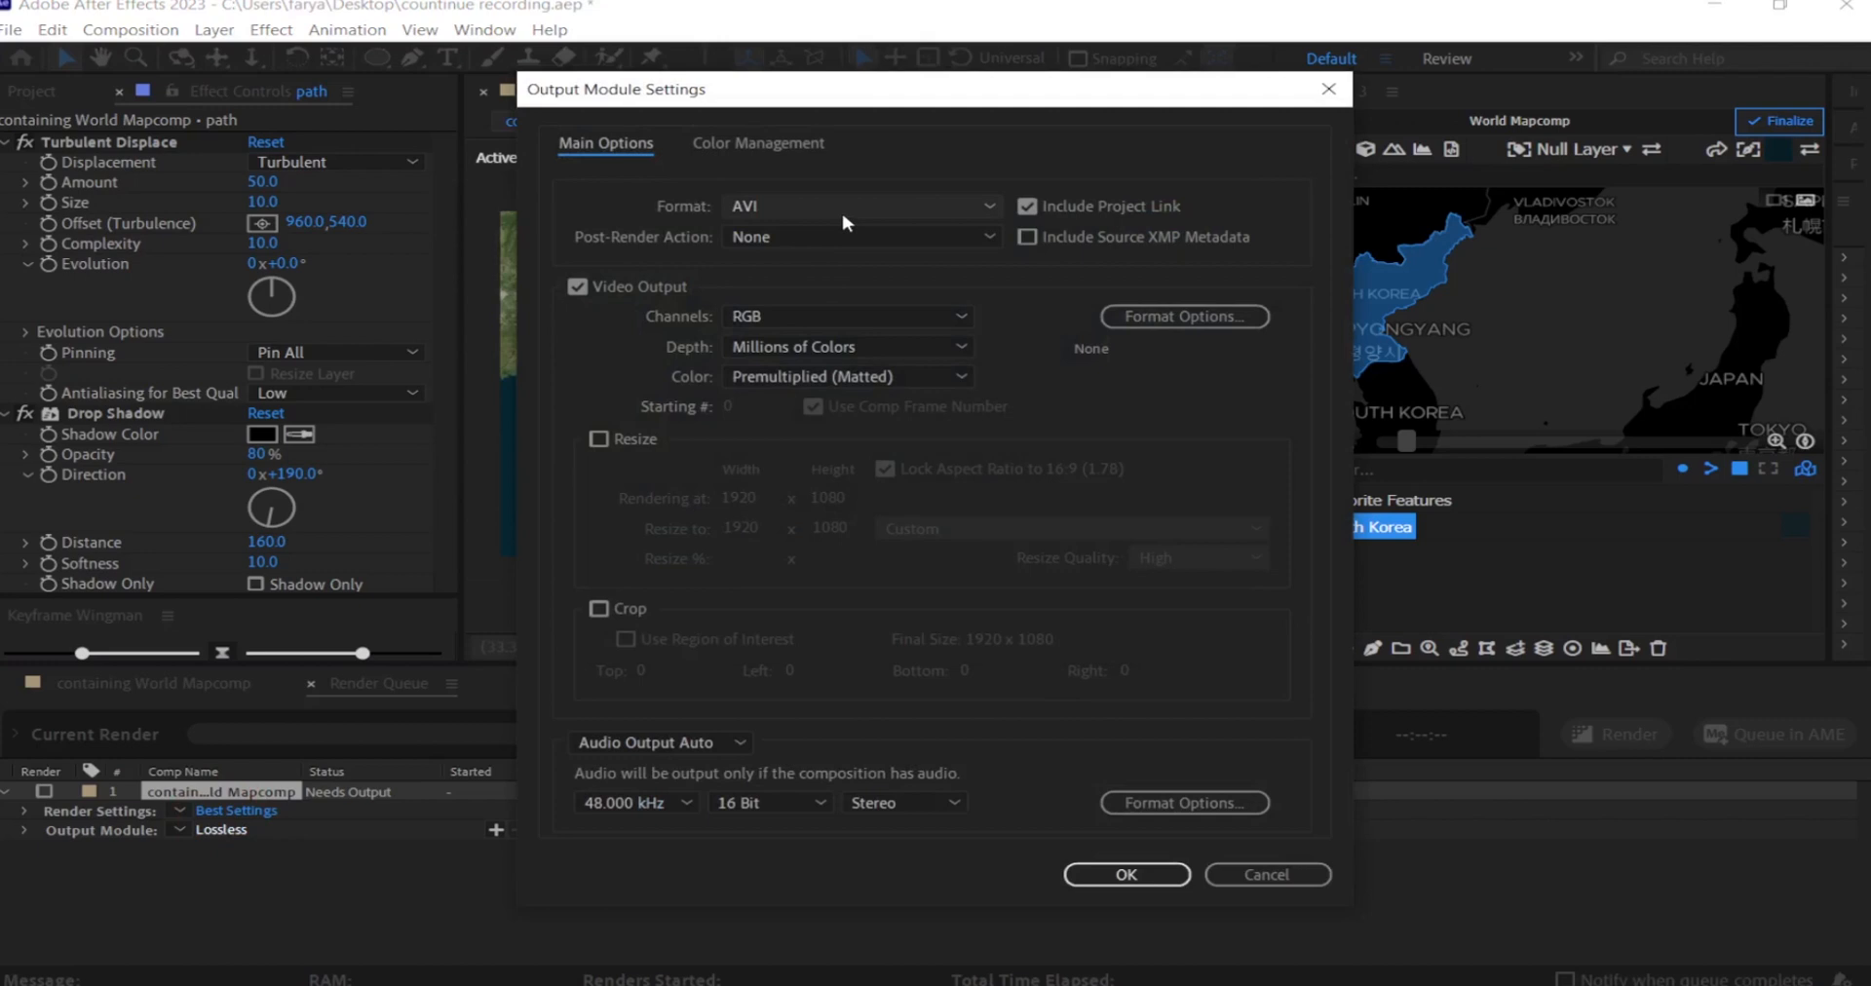
pyautogui.click(846, 219)
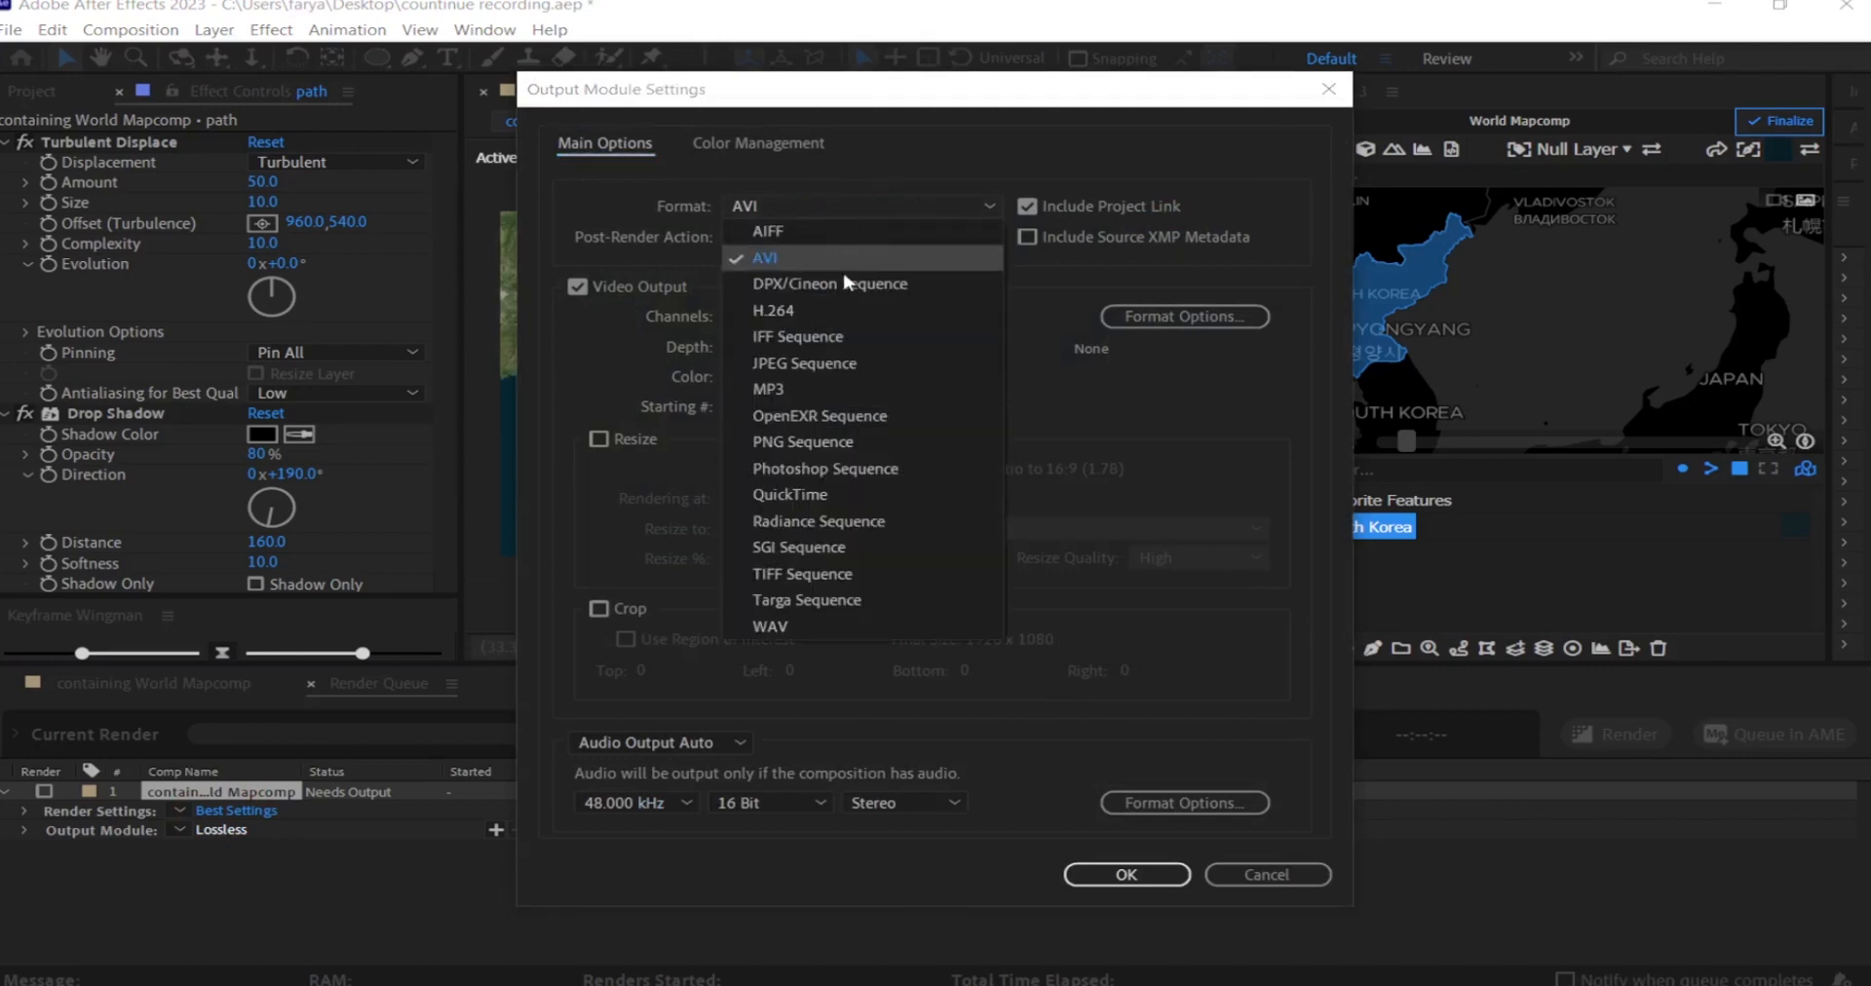
pyautogui.click(846, 311)
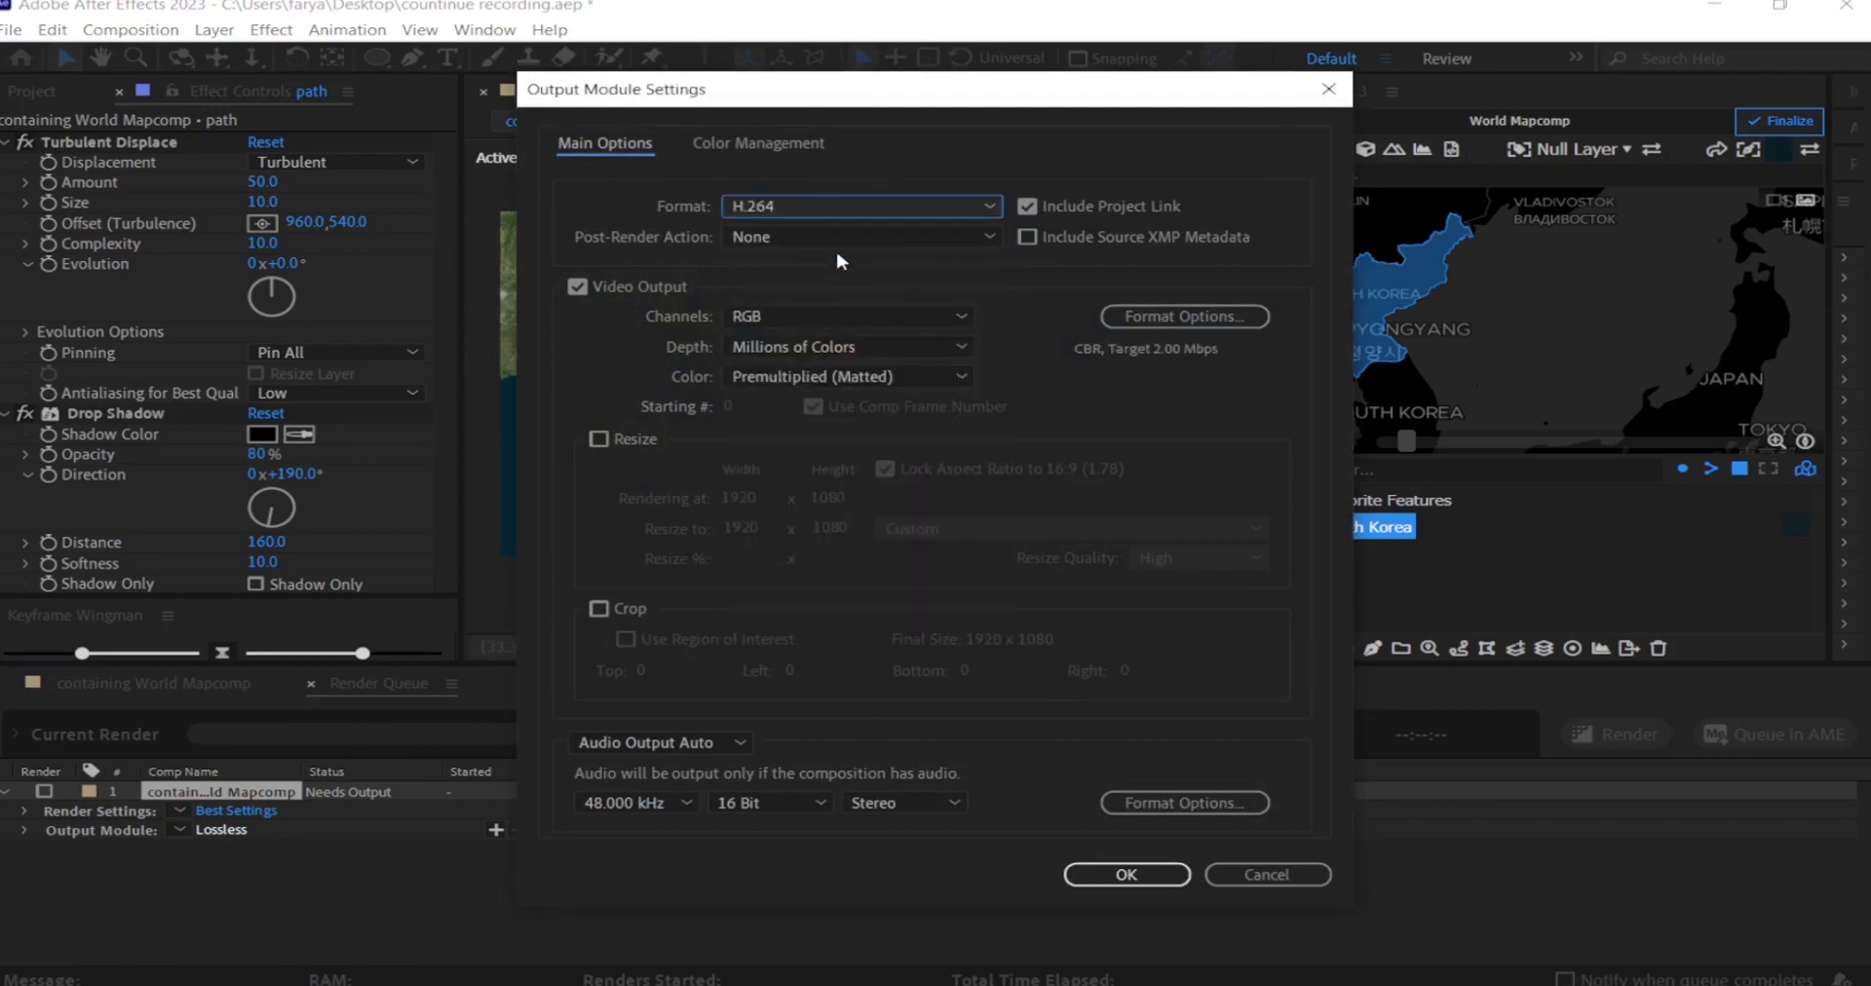
pyautogui.click(1126, 874)
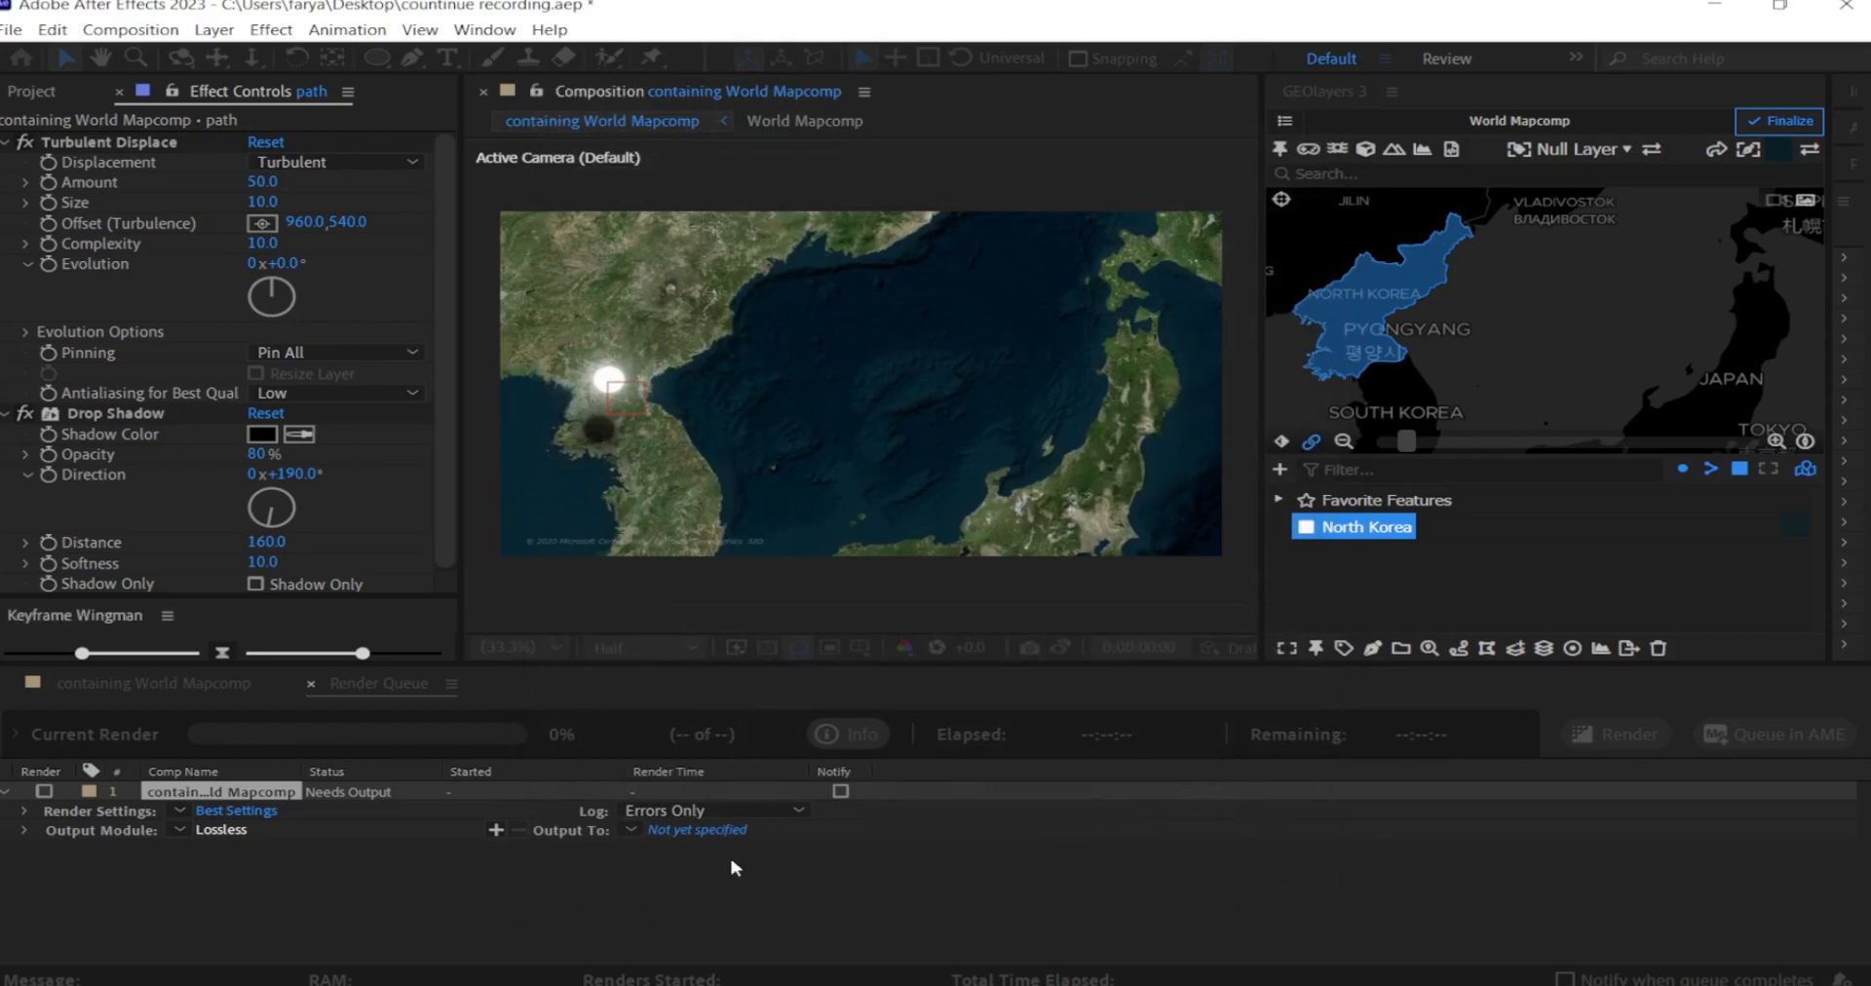
pyautogui.click(670, 833)
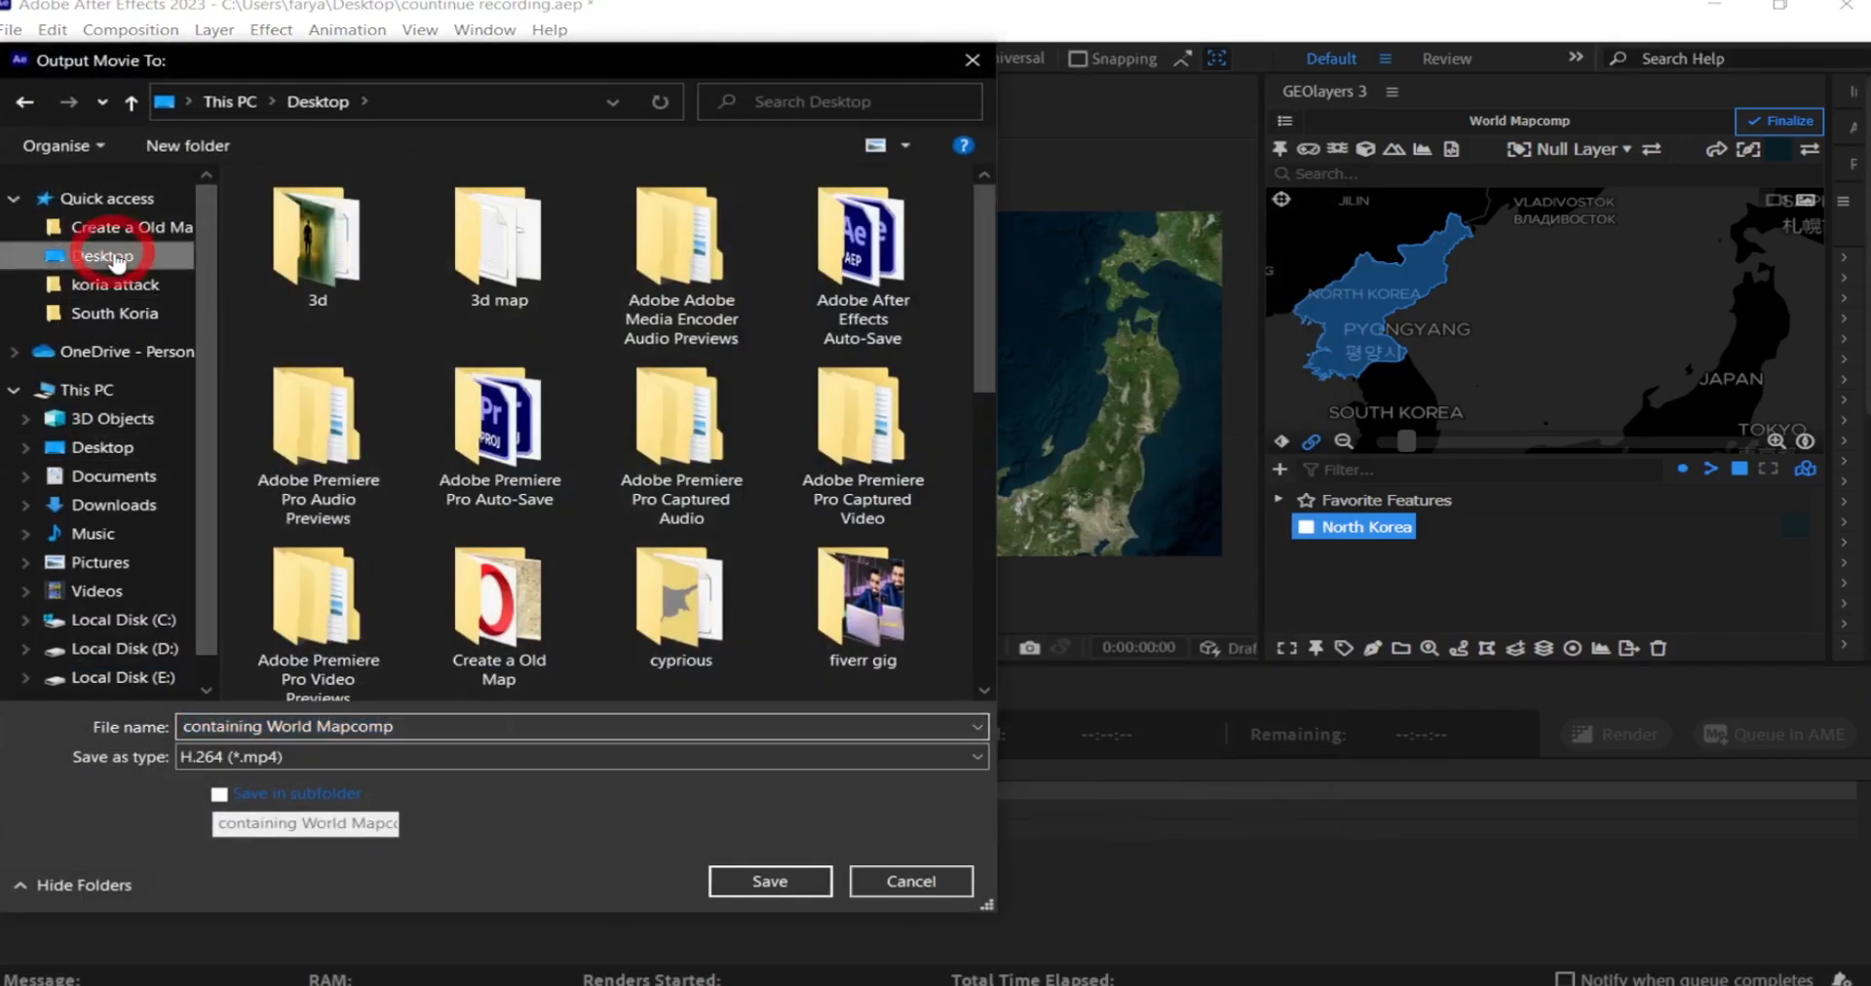
pyautogui.click(719, 870)
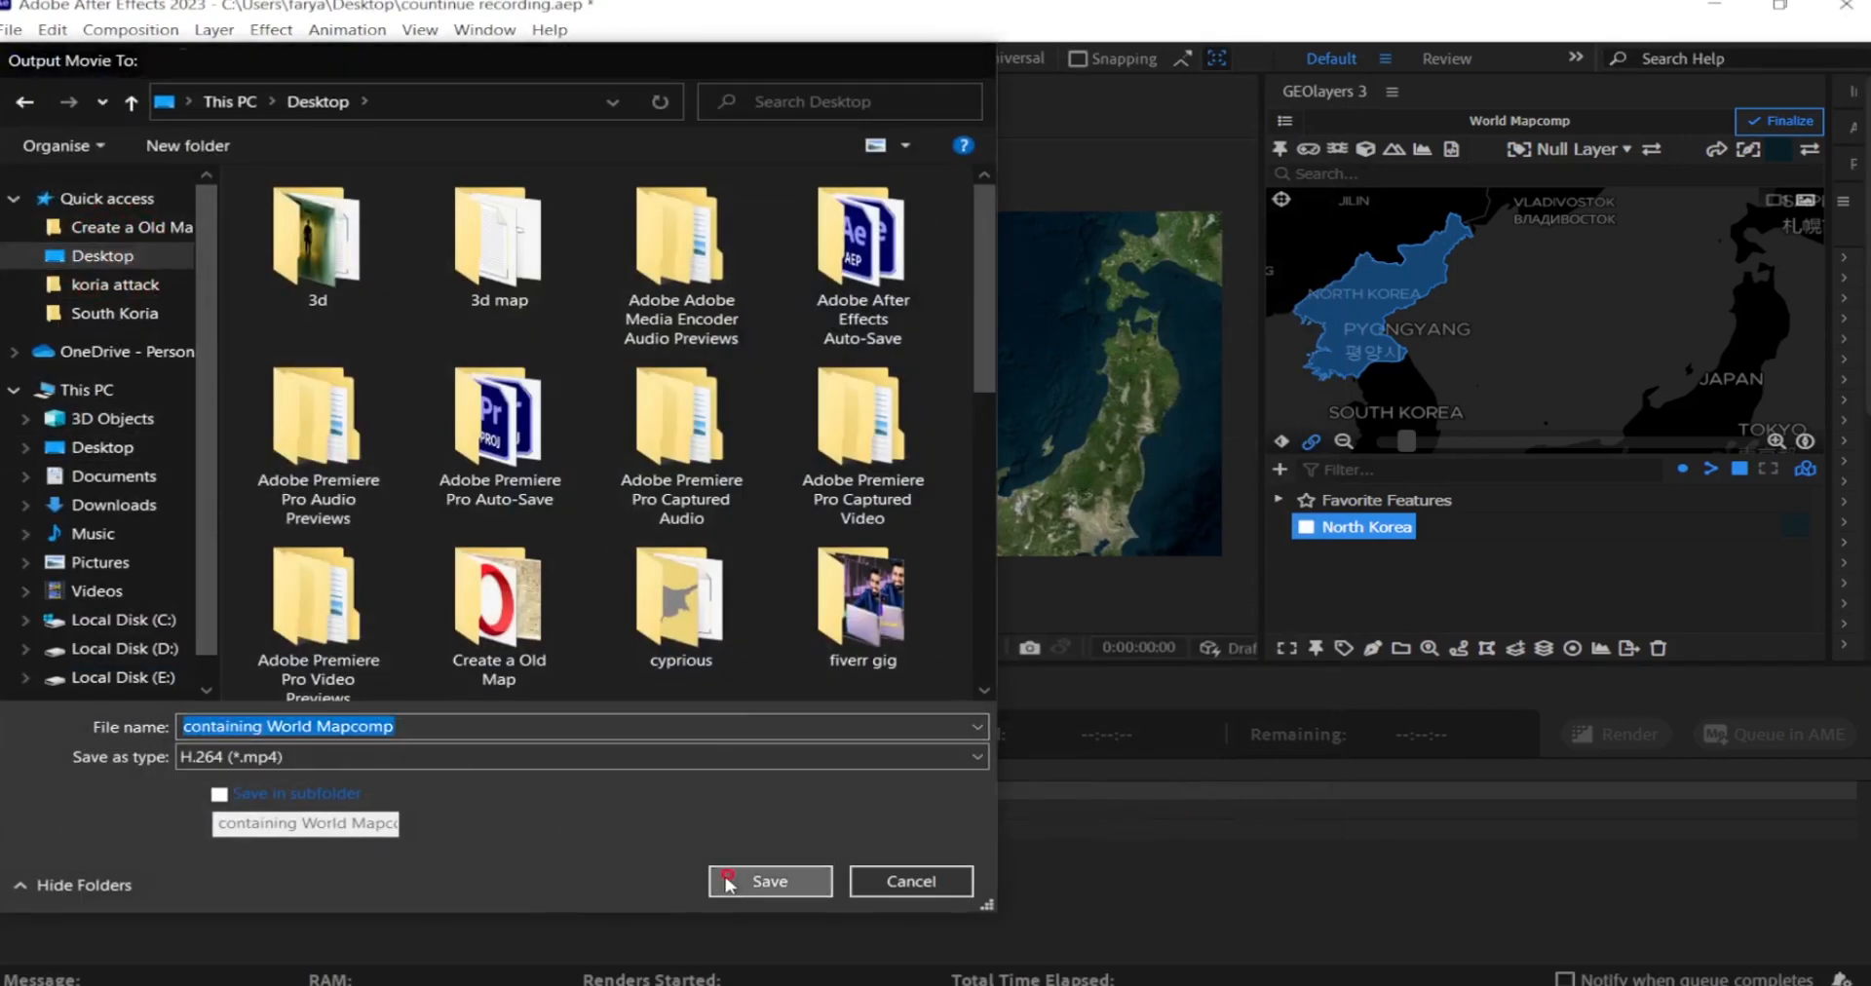